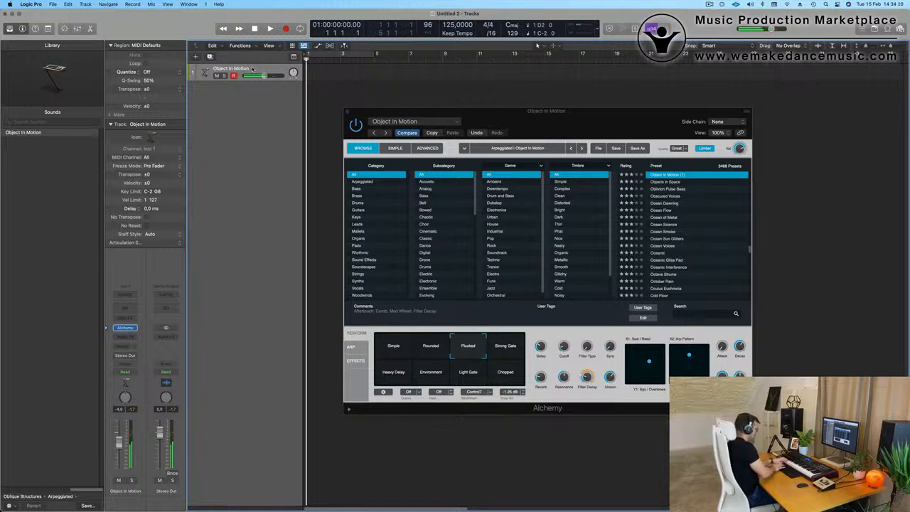
pyautogui.press('r')
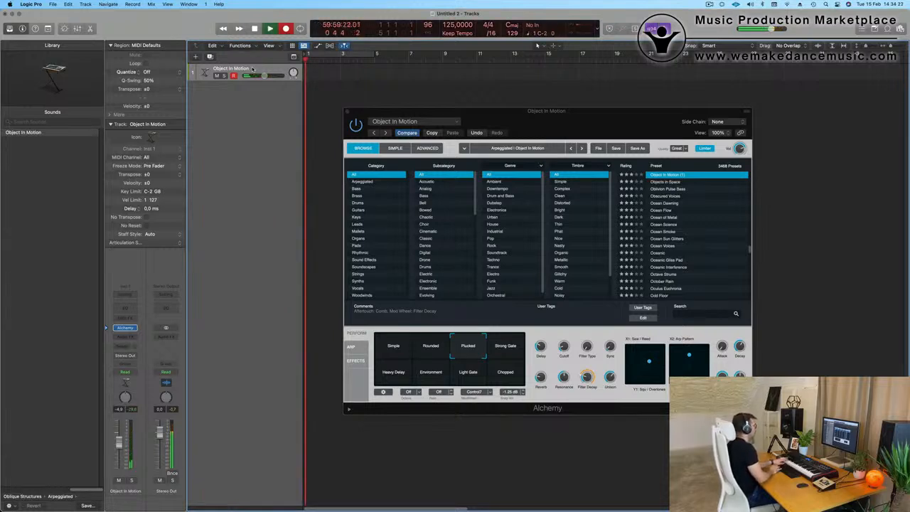
pyautogui.press('space')
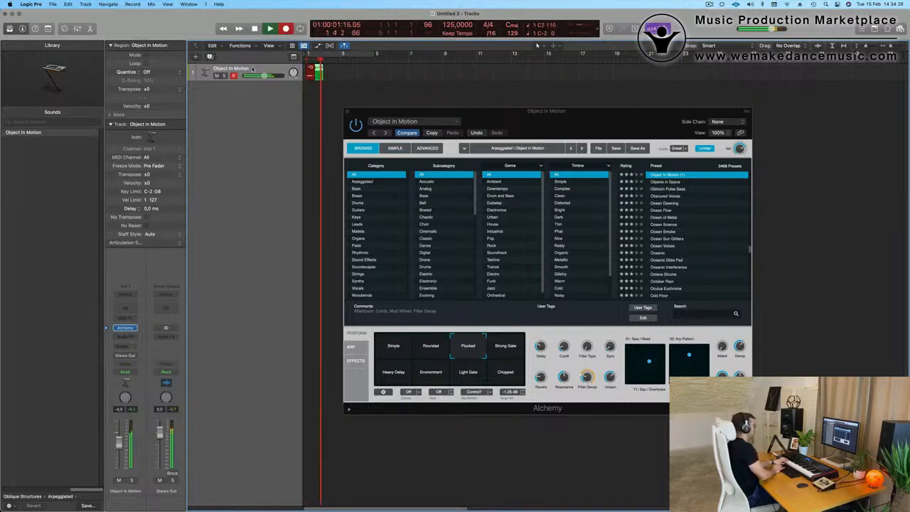
pyautogui.press('space')
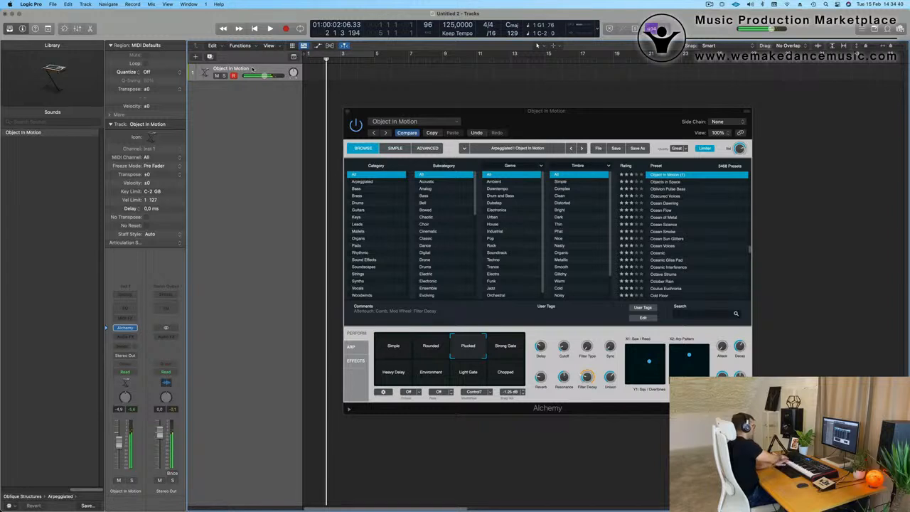
# Record a take on the Object In Motion track and cut its region at bar 5, splitting the notes that cross the cut
pyautogui.press('space')
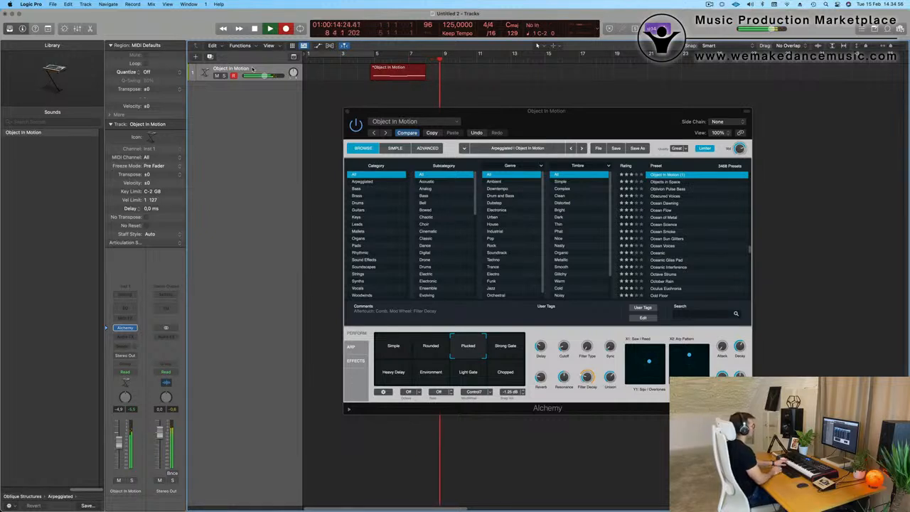
pyautogui.press('space')
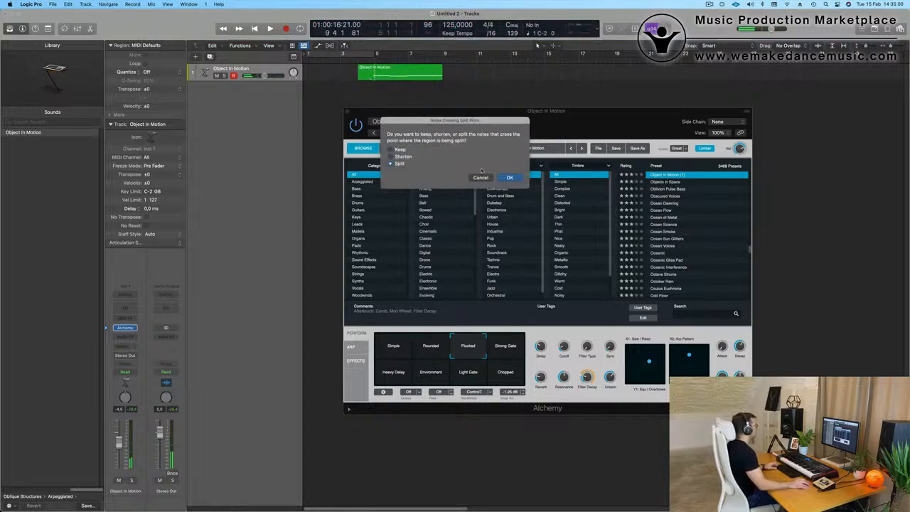
pyautogui.click(511, 178)
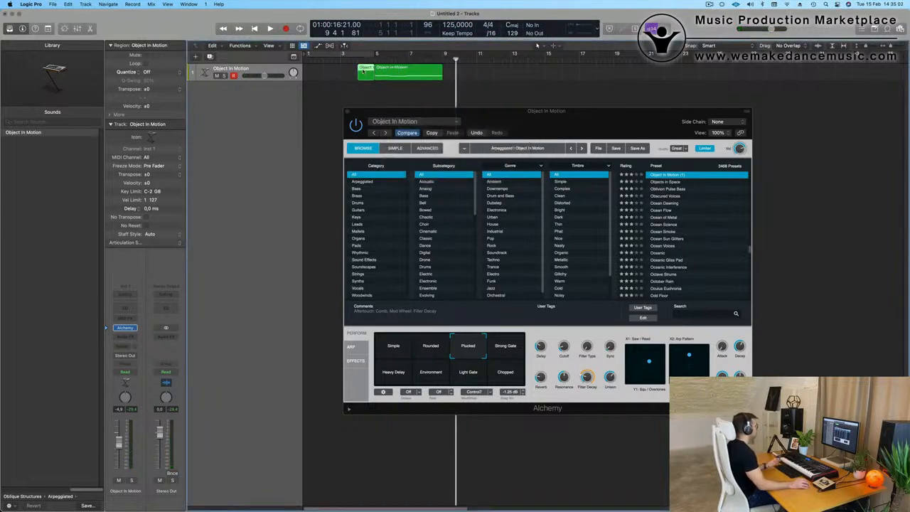
# Move the four-bar region to bar 1 without the leftover lead-in piece, and set the cycle range to match the region
pyautogui.moveTo(397, 71); pyautogui.dragTo(330, 71)
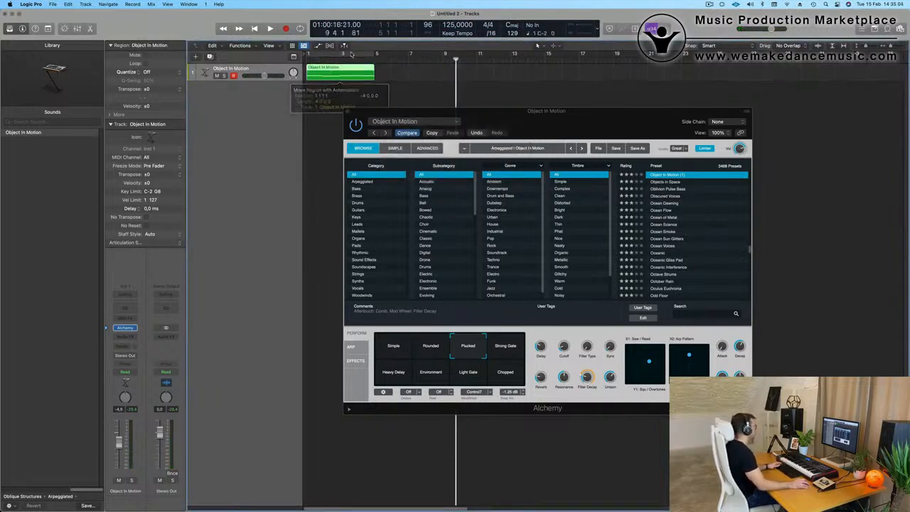
pyautogui.press('super+u')
pyautogui.press('space')
pyautogui.press('space')
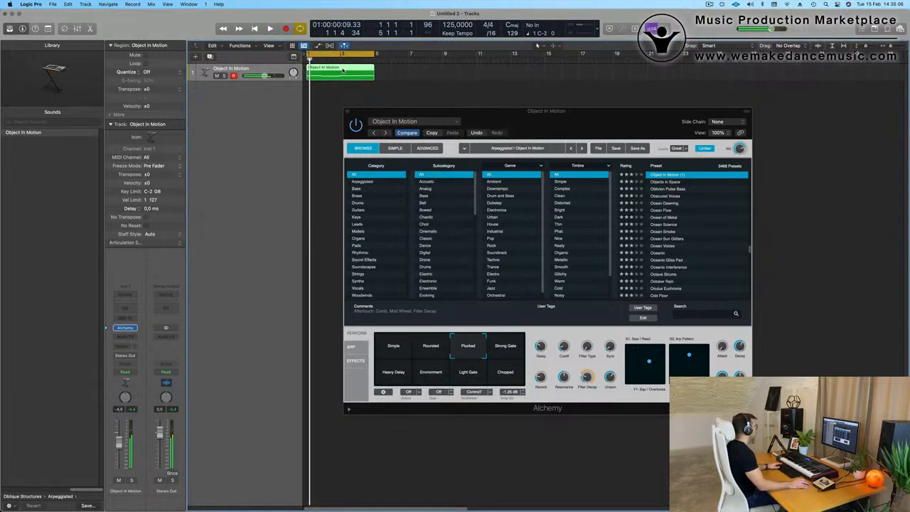
# Open the region in the Piano Roll and shift the notes after the first so they start on bars 2, 3 and 4
pyautogui.doubleClick(342, 69)
pyautogui.press('super+Left')
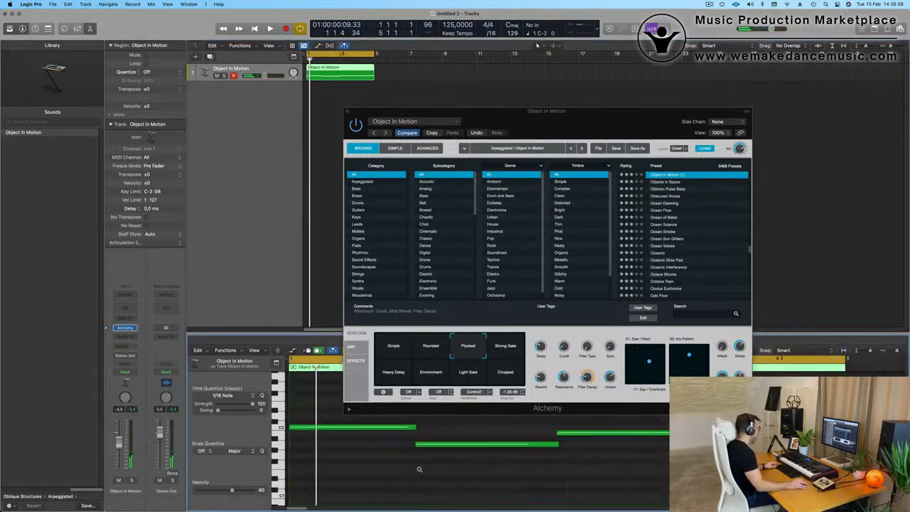
pyautogui.press('super+Left')
pyautogui.moveTo(481, 427); pyautogui.dragTo(661, 465)
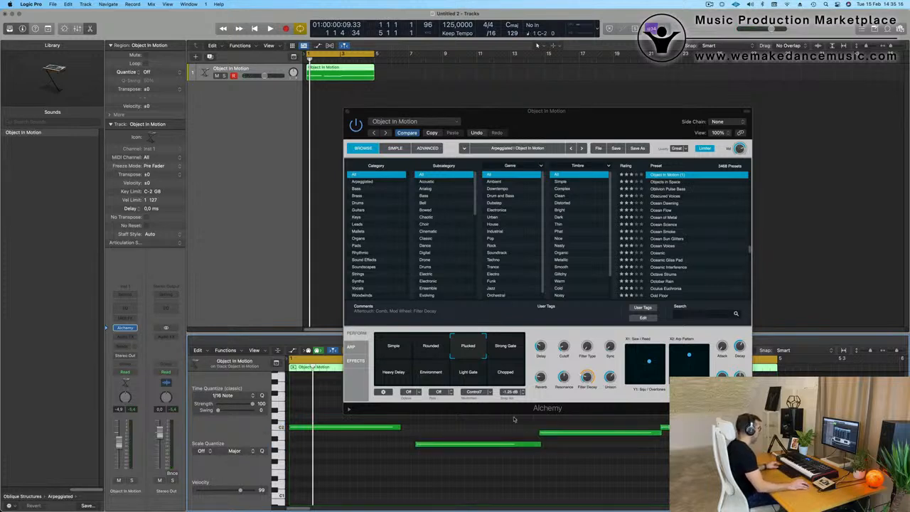
pyautogui.press('super+a')
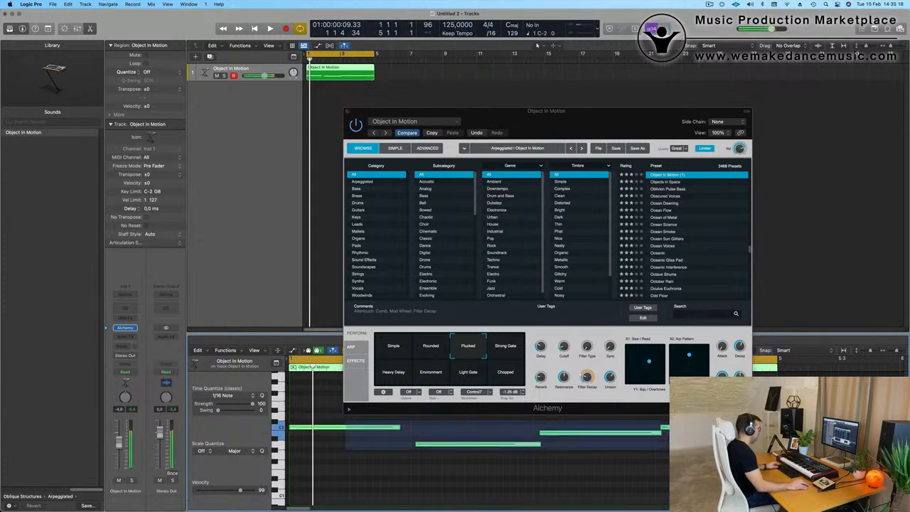
pyautogui.click(418, 439)
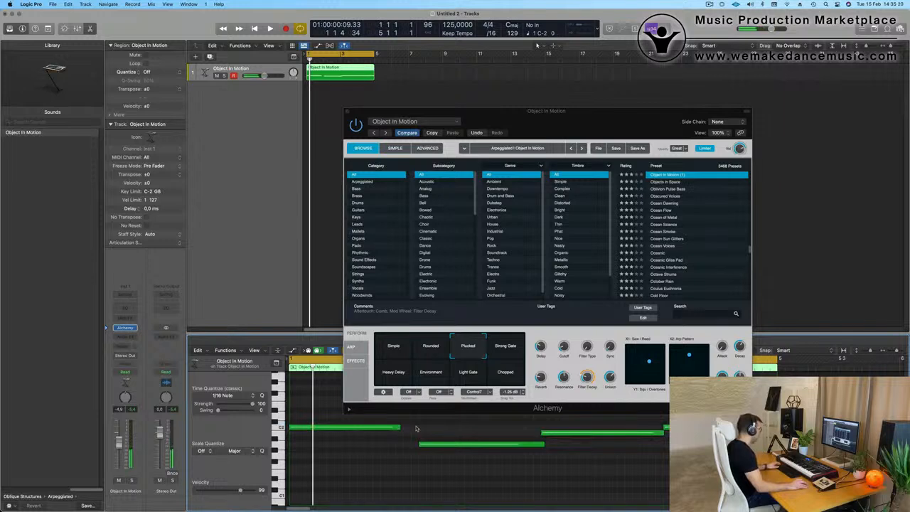
pyautogui.moveTo(417, 428); pyautogui.dragTo(675, 449)
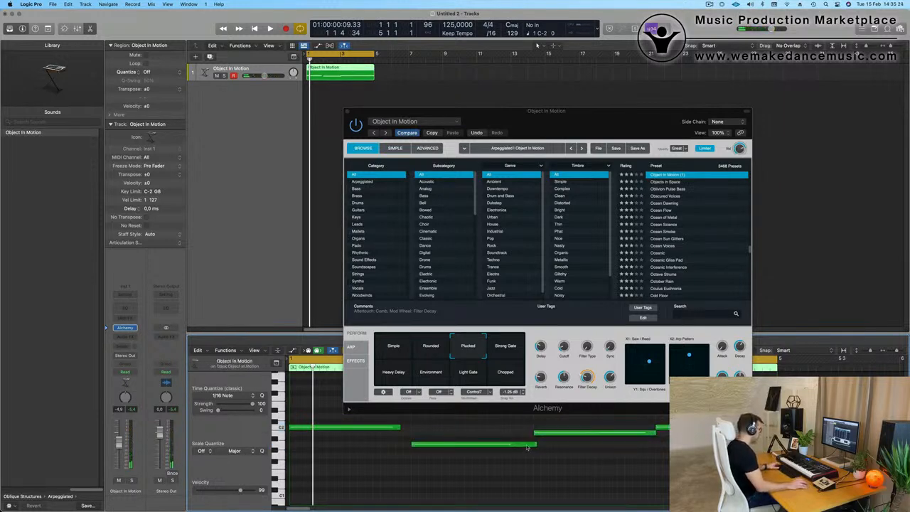
# Resize the first two notes to end at bars 2 and 3, and move the Alchemy window clear of the Piano Roll
pyautogui.moveTo(537, 445); pyautogui.dragTo(531, 447)
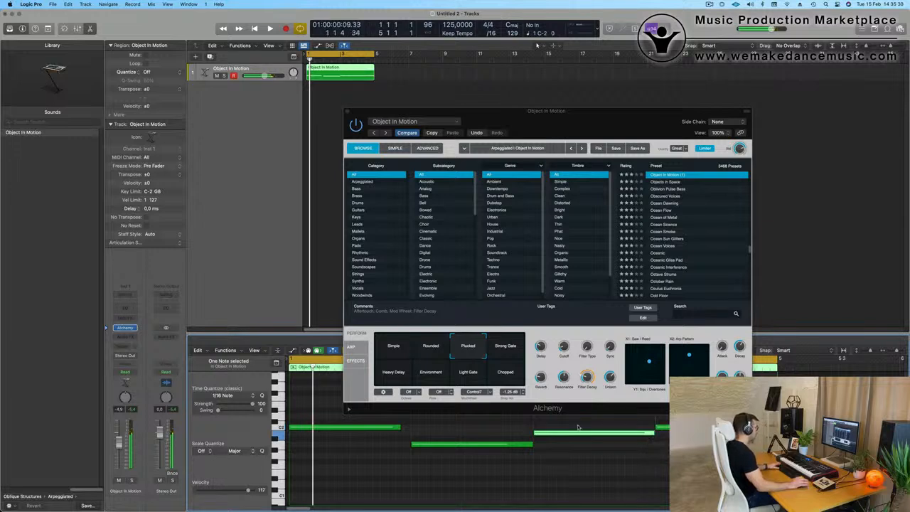
pyautogui.press('space')
pyautogui.moveTo(400, 427); pyautogui.dragTo(409, 429)
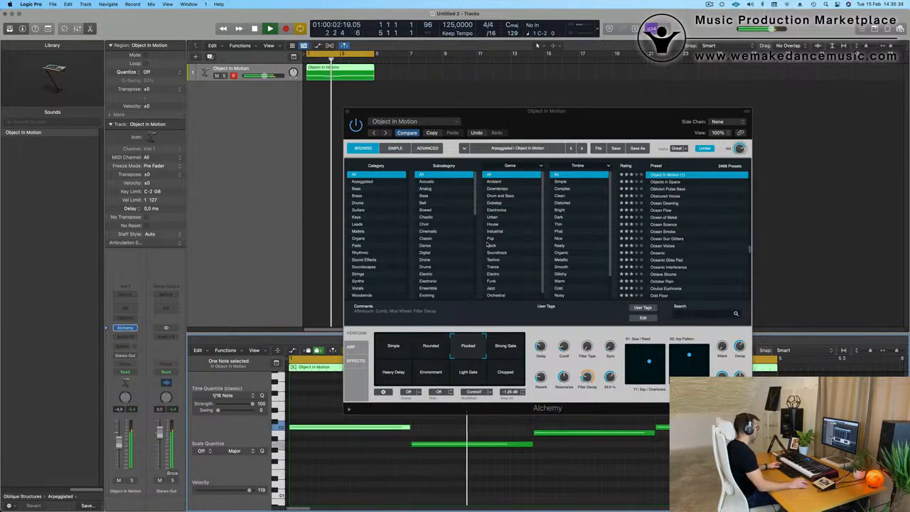
pyautogui.moveTo(550, 126); pyautogui.dragTo(642, 78)
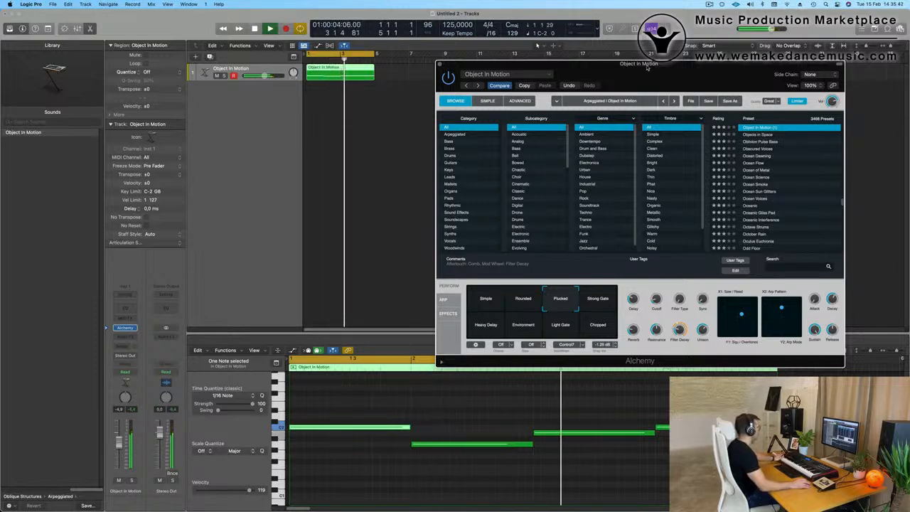
pyautogui.moveTo(646, 67); pyautogui.dragTo(639, 67)
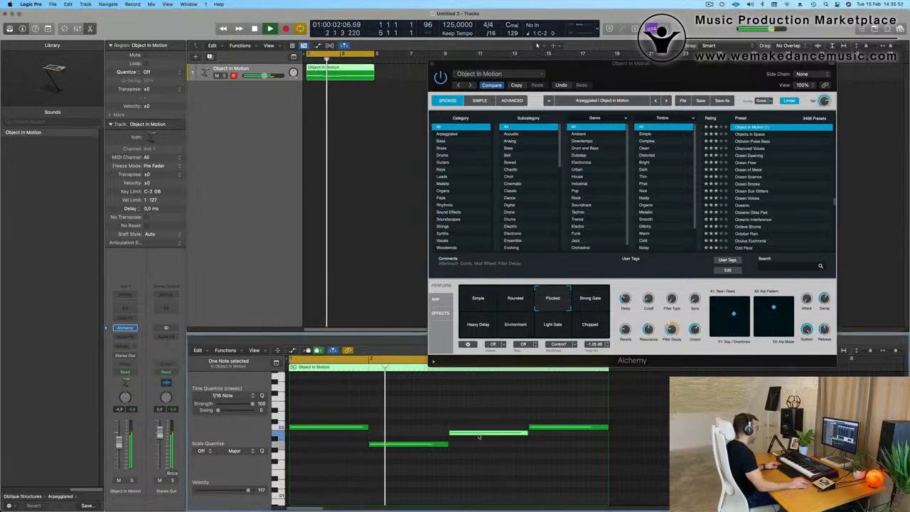
# Try other pitches for the last two notes, lowering the third before restoring it to B1 and raising the fourth
pyautogui.moveTo(478, 436); pyautogui.dragTo(488, 457)
pyautogui.press('super+Left')
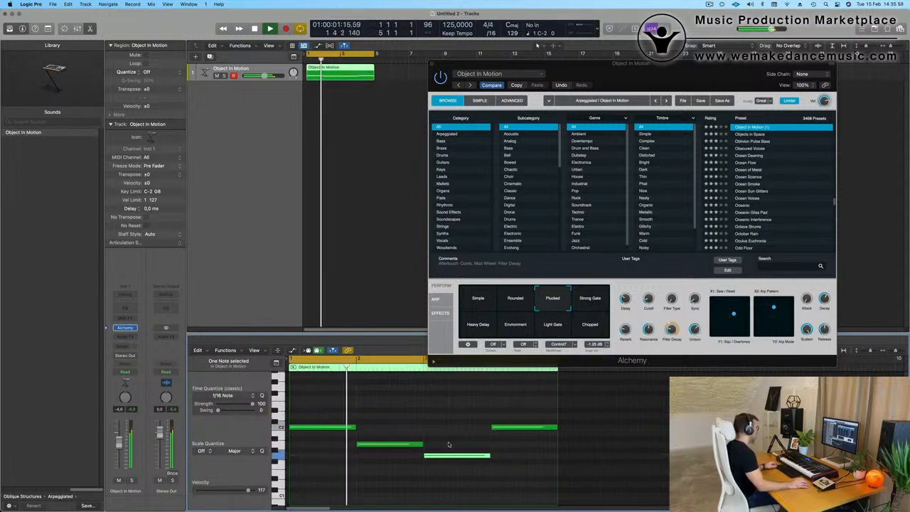
pyautogui.press('super+Left')
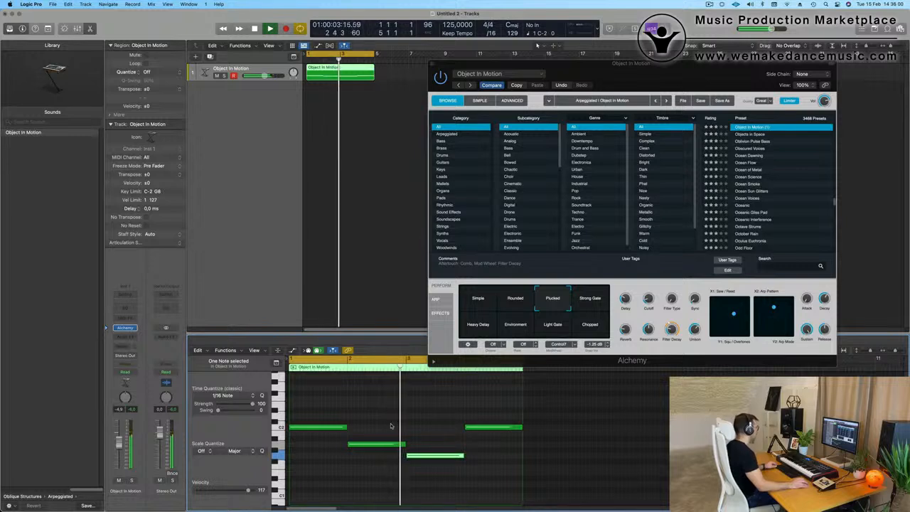
pyautogui.press('super+Right')
pyautogui.moveTo(440, 457); pyautogui.dragTo(443, 437)
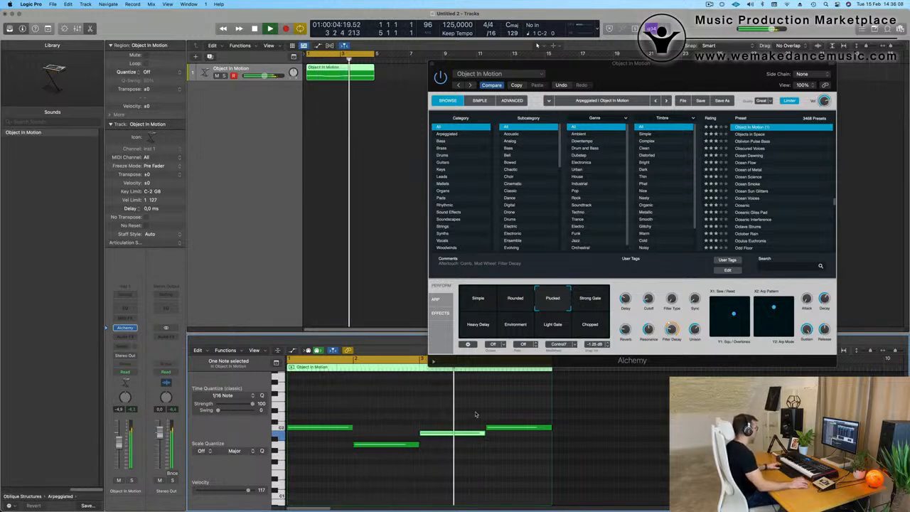
pyautogui.moveTo(518, 431)
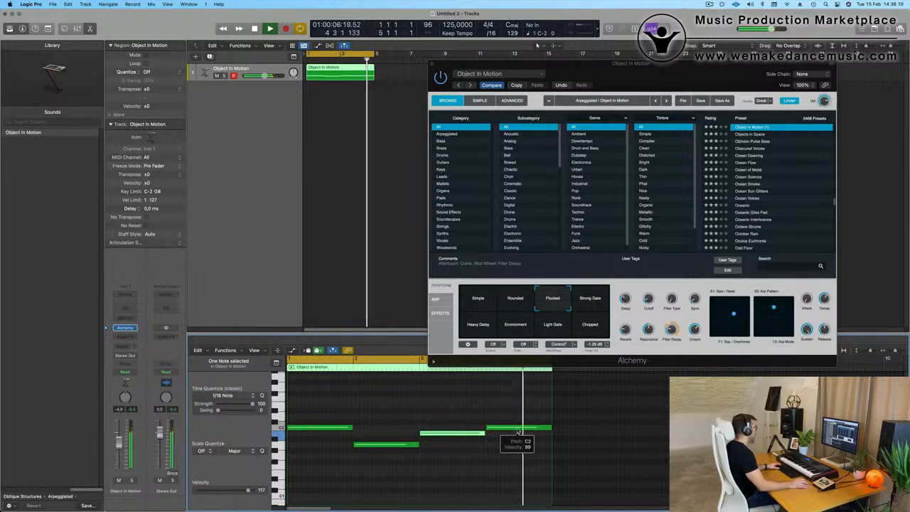
pyautogui.moveTo(518, 430); pyautogui.dragTo(518, 421)
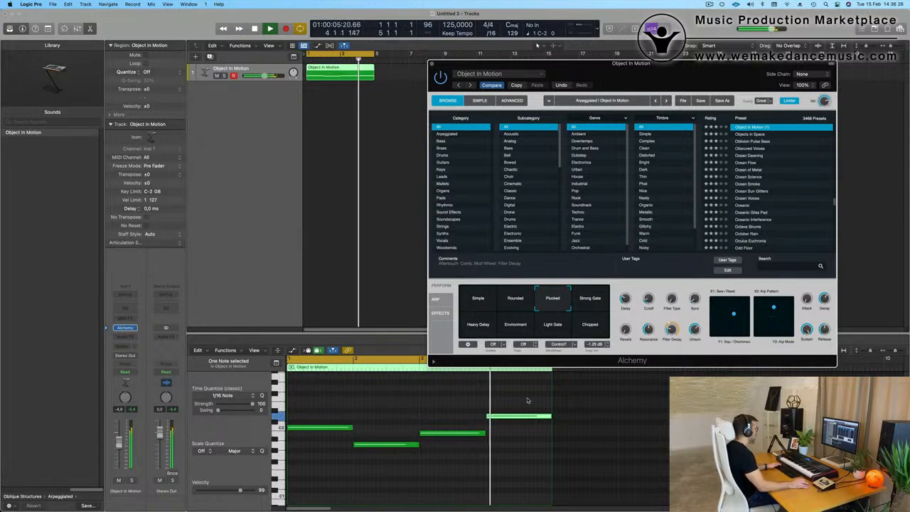
# Delete the fourth note and lengthen the third note to two bars so it fills the rest of the region
pyautogui.press('Return')
pyautogui.moveTo(522, 401)
pyautogui.mouseDown()
pyautogui.moveTo(520, 427)
pyautogui.moveTo(551, 434)
pyautogui.mouseUp()
pyautogui.press('Delete')
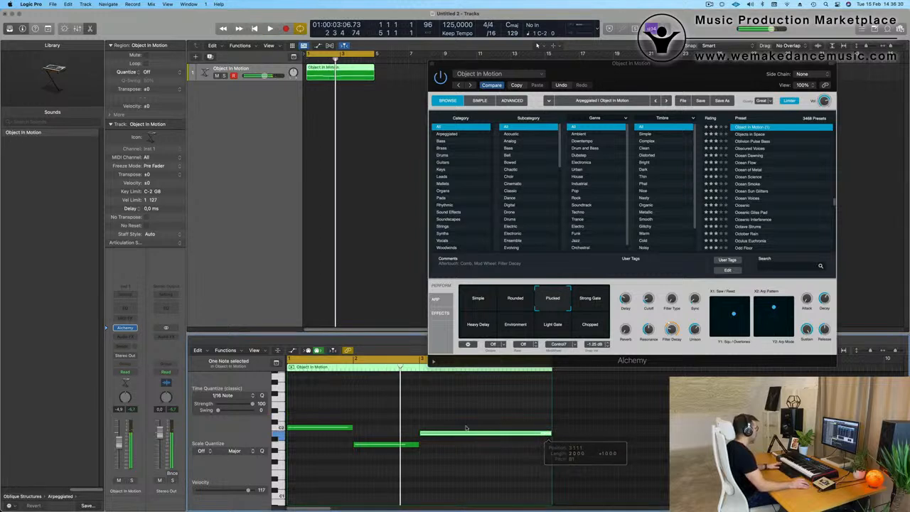
pyautogui.press('Return')
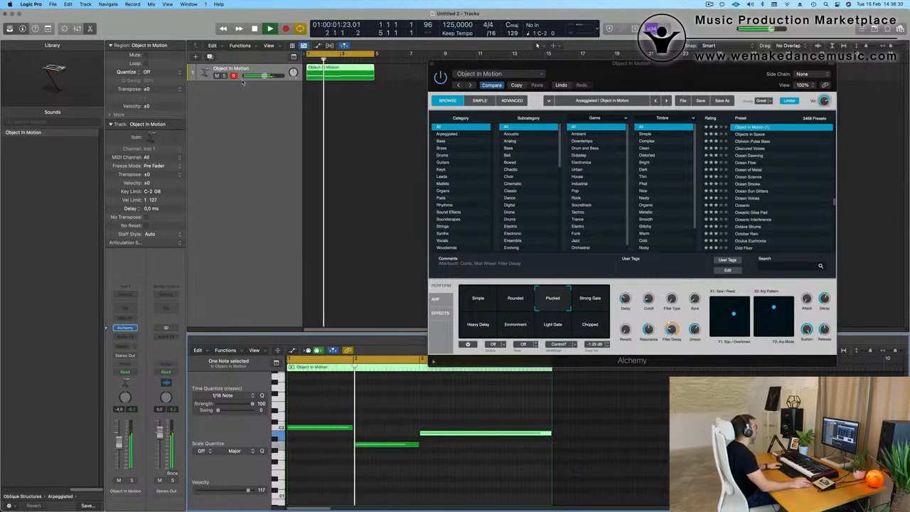
# Enlarge the track's height, and adjust Alchemy's performance pads and set its Cutoff to 19.7% before closing the plug-in window
pyautogui.moveTo(245, 80); pyautogui.dragTo(243, 226)
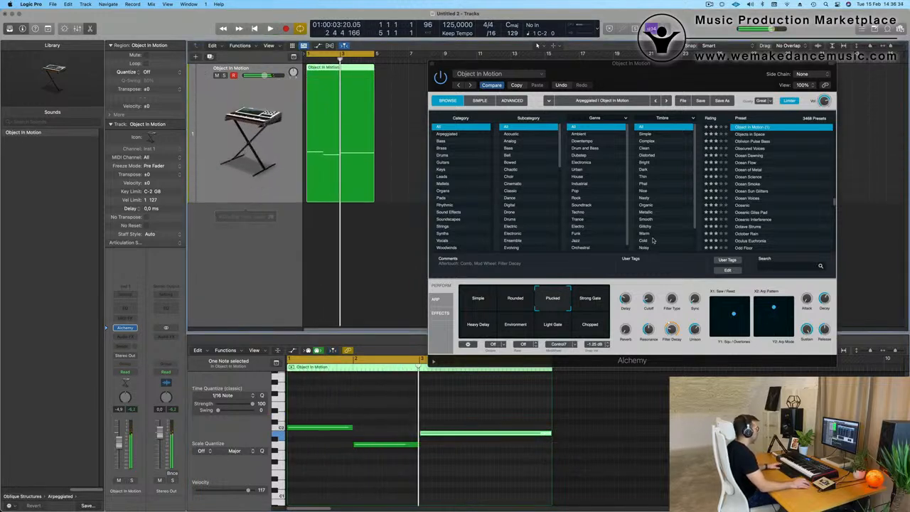
pyautogui.click(734, 315)
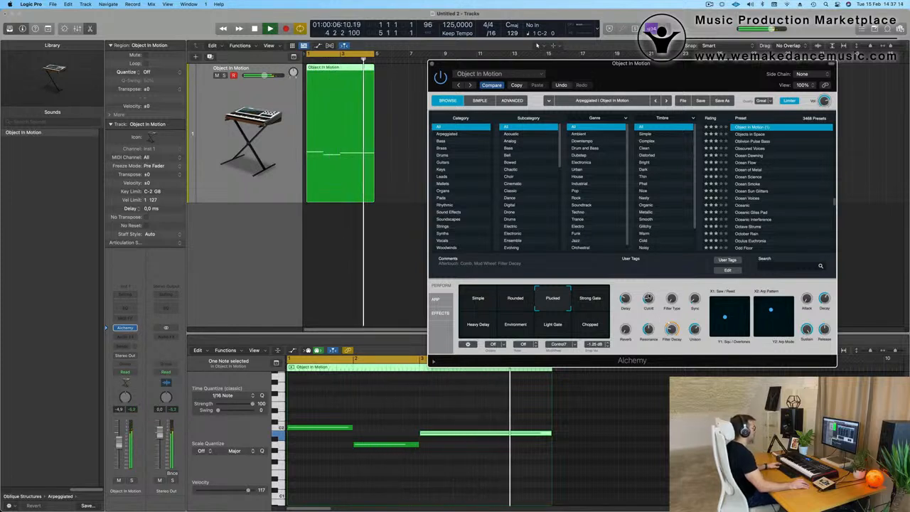
pyautogui.moveTo(698, 74); pyautogui.dragTo(763, 87)
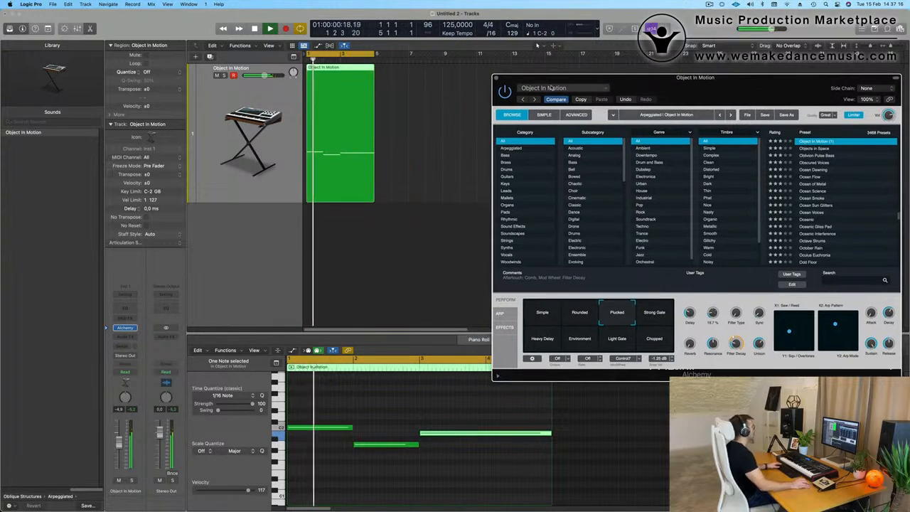
pyautogui.click(495, 76)
pyautogui.press('Return')
pyautogui.press('space')
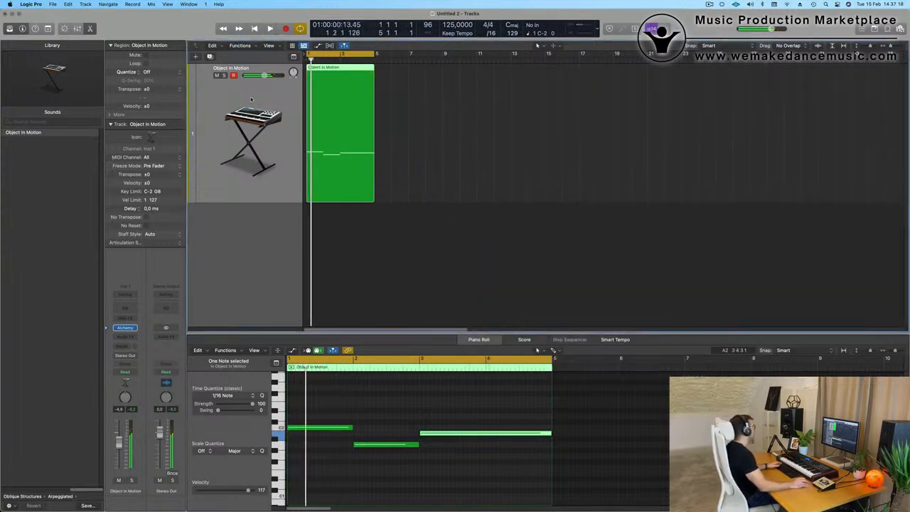
# Duplicate the Object In Motion track and replace the copy's Alchemy instrument with Drum Machine Designer
pyautogui.click(210, 58)
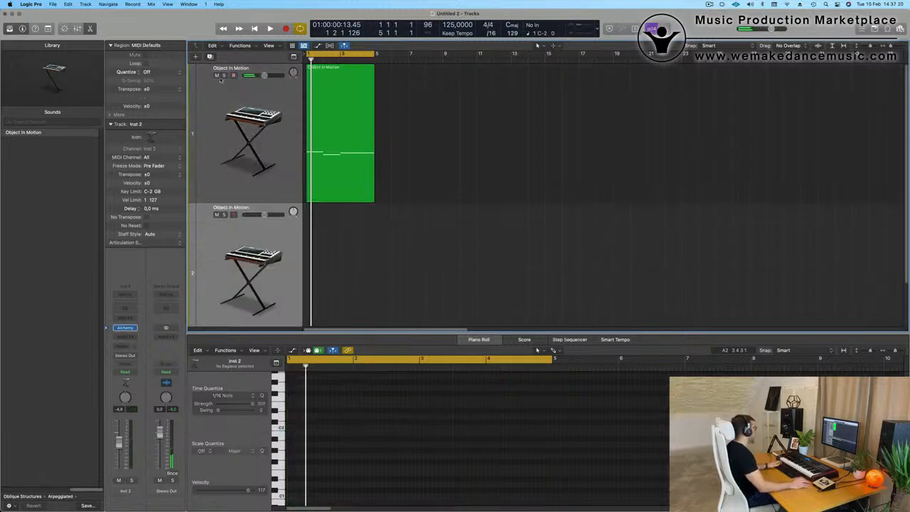
pyautogui.click(215, 257)
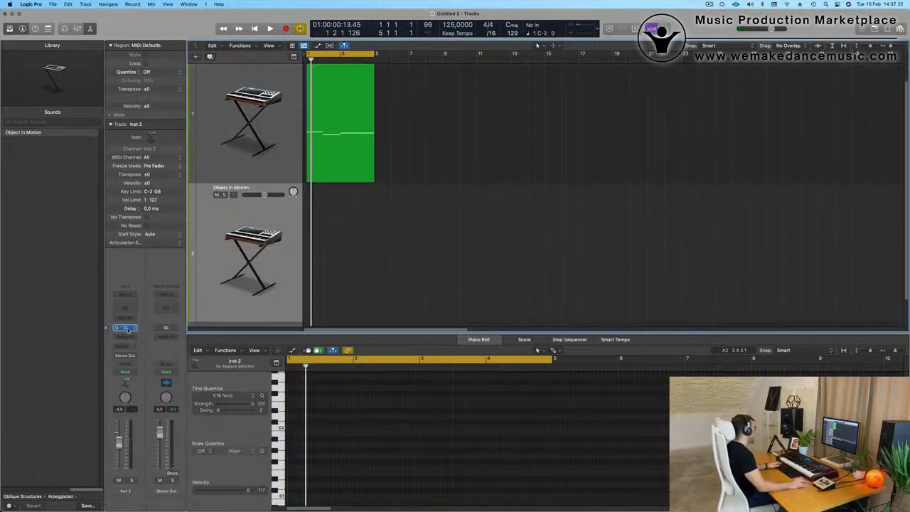
pyautogui.click(127, 328)
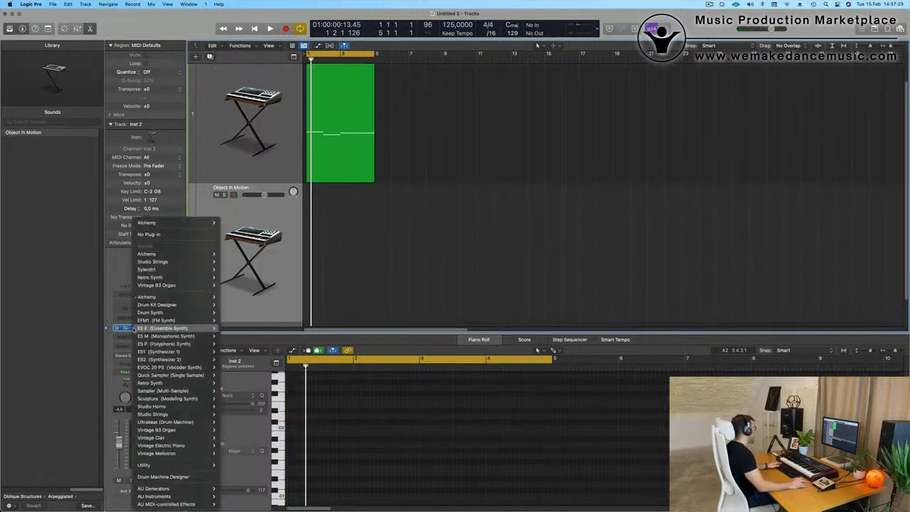
pyautogui.click(177, 479)
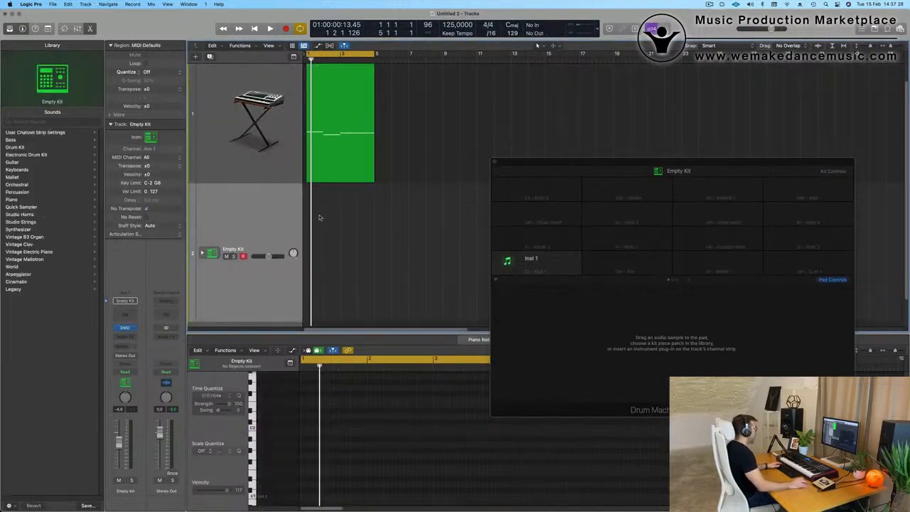
# Load the Radiant electronic drum kit into Drum Machine Designer in place of the Empty Kit
pyautogui.press('space')
pyautogui.press('space')
pyautogui.moveTo(725, 163); pyautogui.dragTo(607, 158)
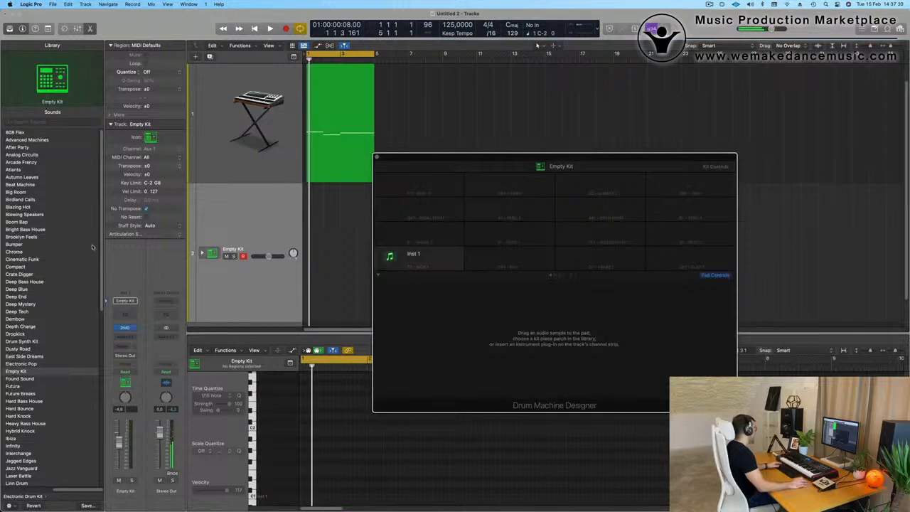
pyautogui.scroll(-5, 61, 303)
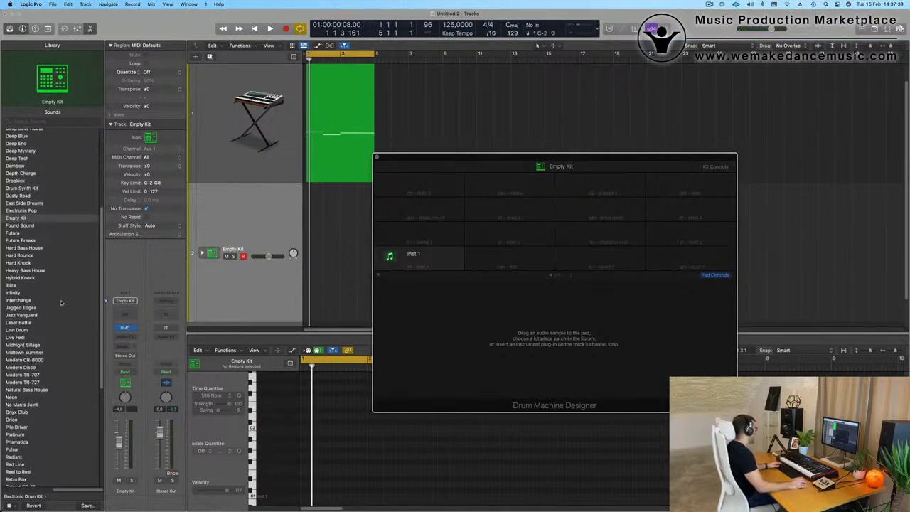
pyautogui.scroll(-5, 61, 303)
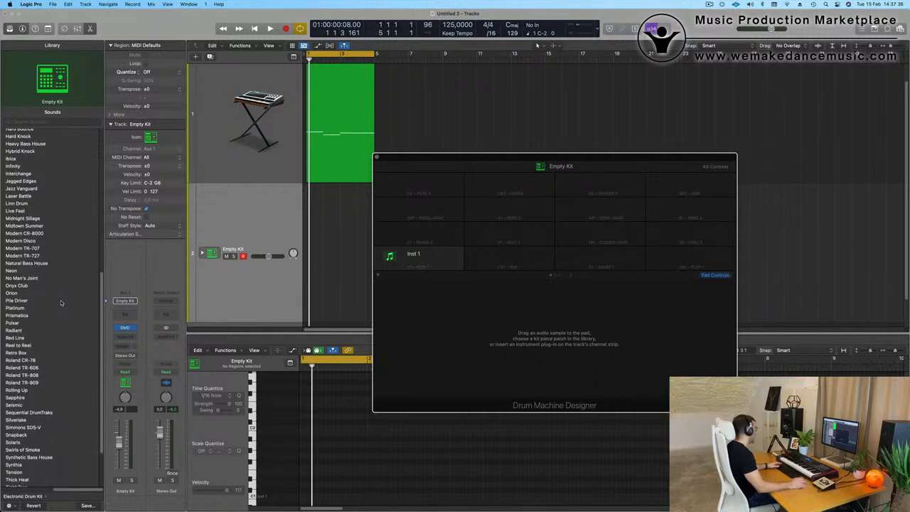
pyautogui.scroll(-1, 46, 302)
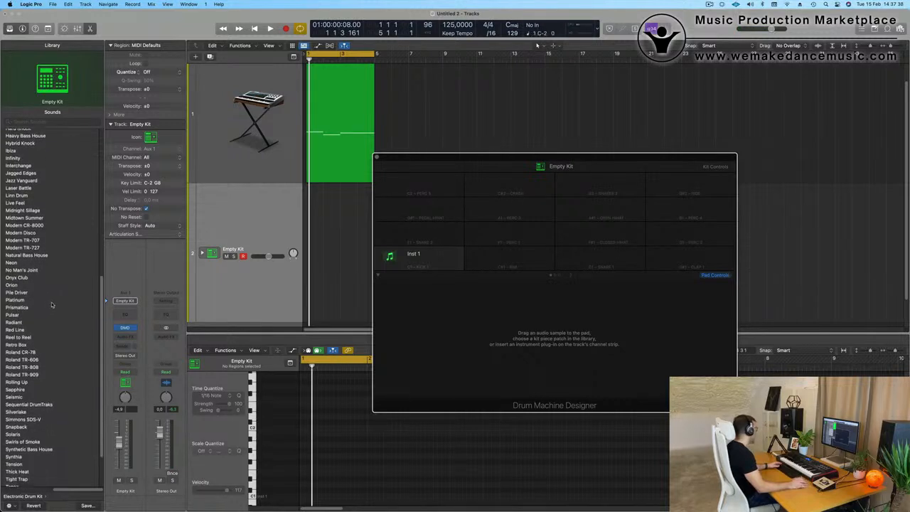
pyautogui.click(20, 324)
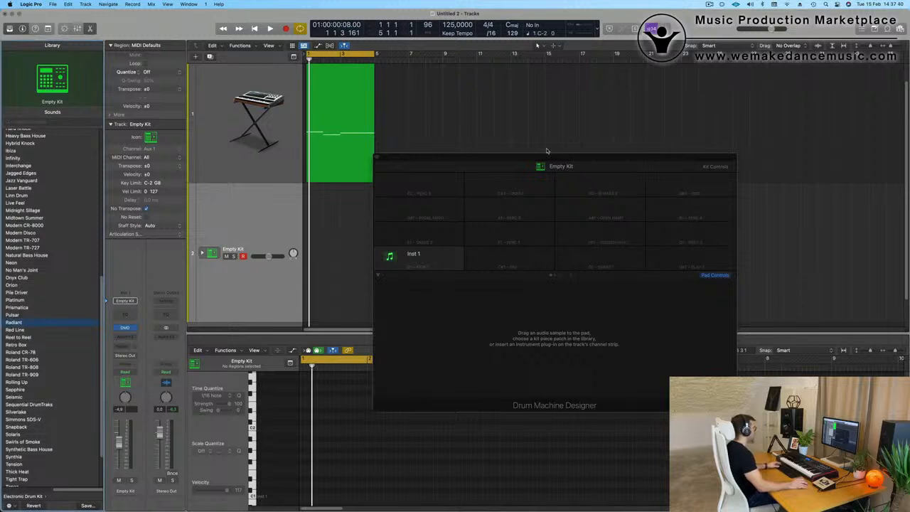
pyautogui.moveTo(530, 157); pyautogui.dragTo(560, 160)
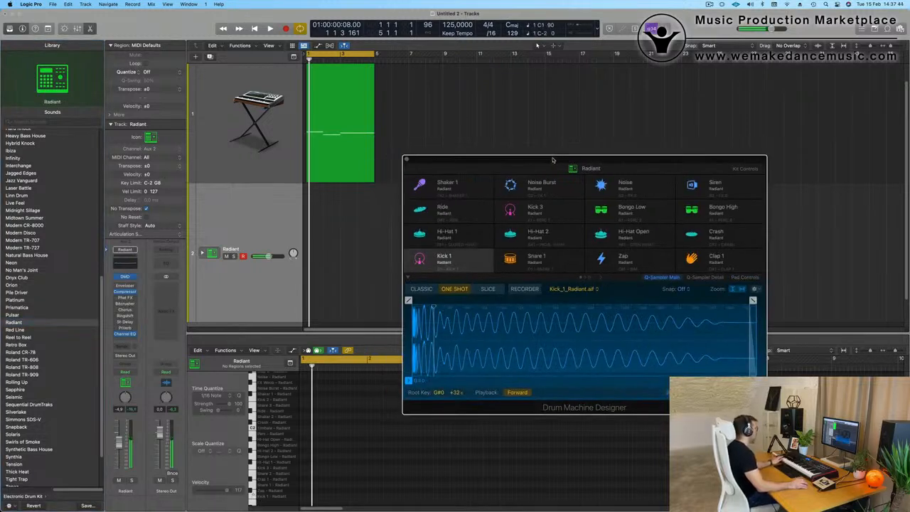
# Expand the Radiant kit's individual drum tracks and compare Kick 1 with Kick 2, returning to the Kick 1 track
pyautogui.click(201, 253)
pyautogui.scroll(-5, 274, 239)
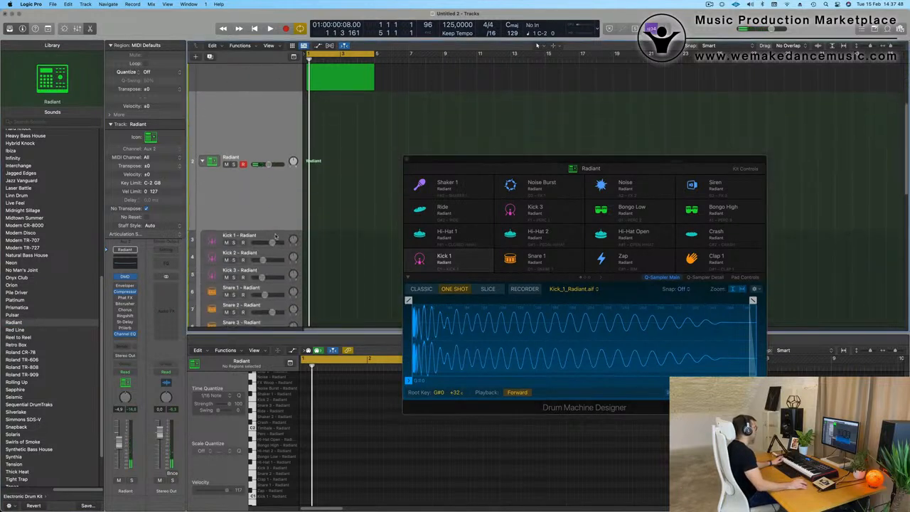
pyautogui.click(276, 236)
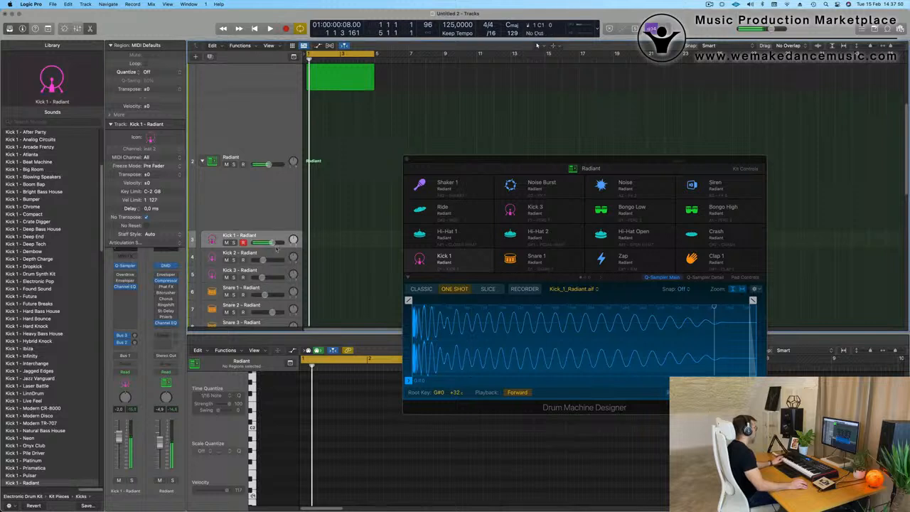
pyautogui.click(277, 254)
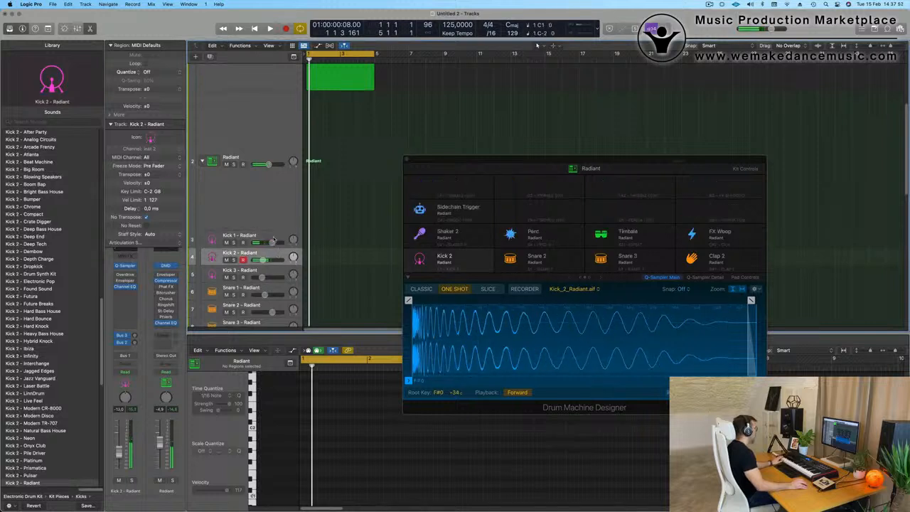
pyautogui.click(274, 240)
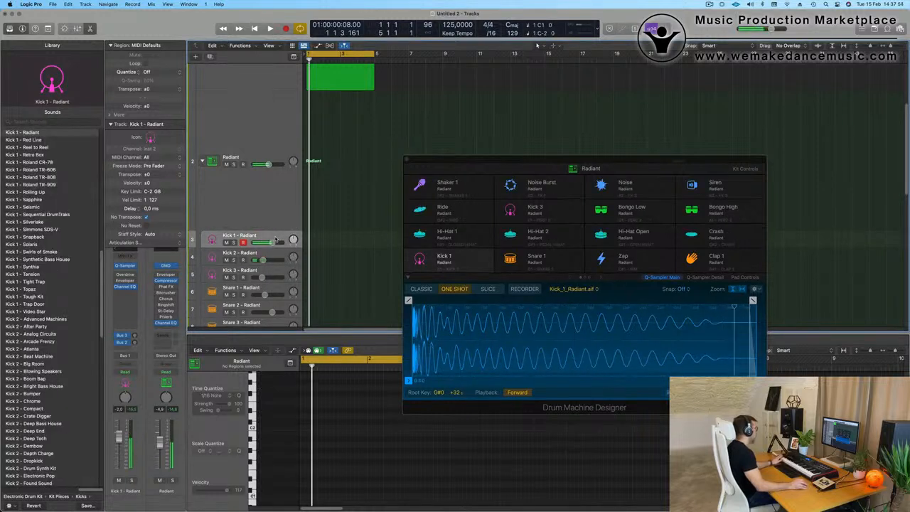
# Record a one-bar pattern of four C1 hits on the Kick 1 track and play it back
pyautogui.press('space')
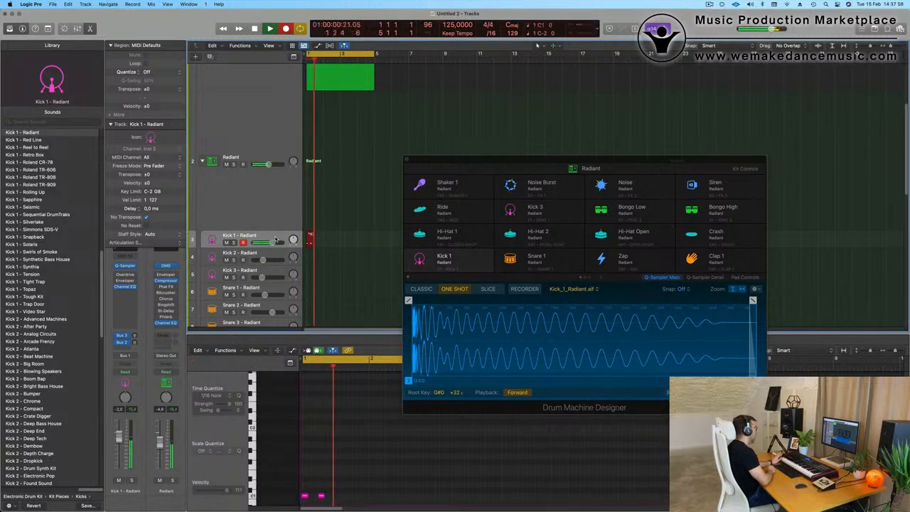
pyautogui.press('space')
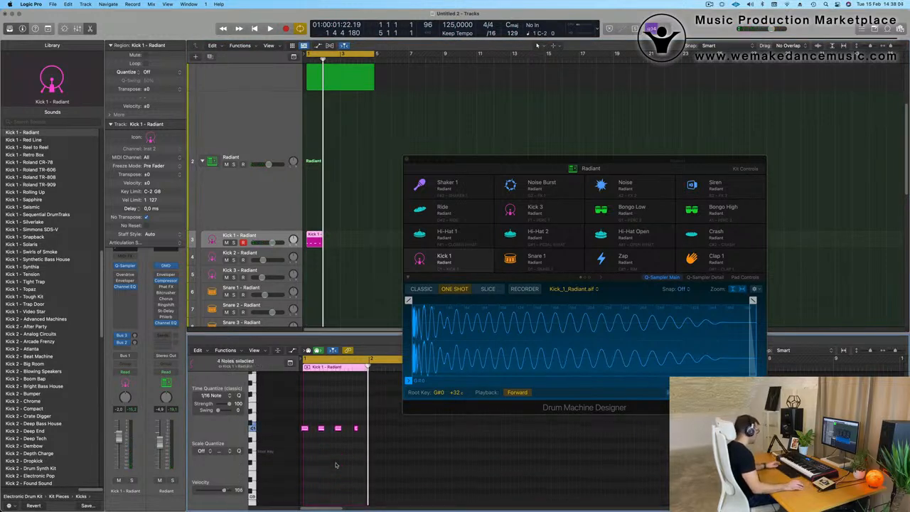
pyautogui.press('space')
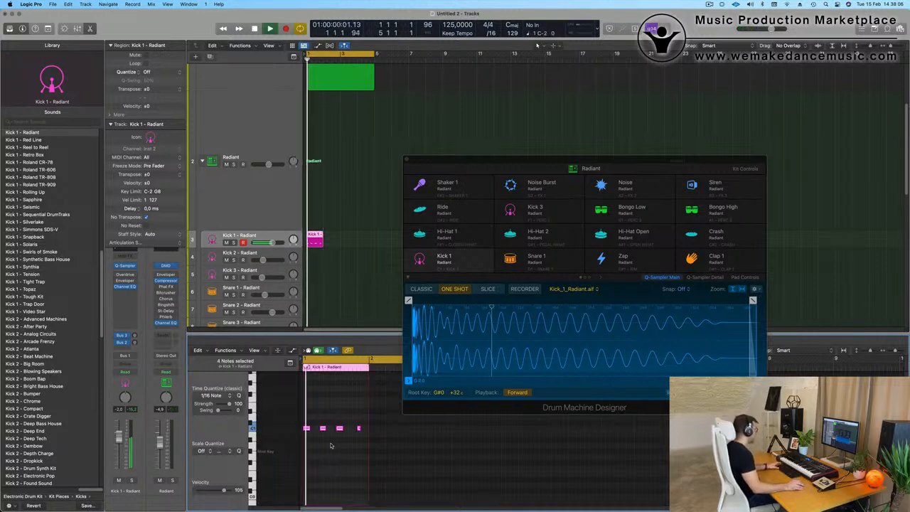
# Align the last kick note with beat 4 of the bar and lengthen it to match the other notes
pyautogui.press('super+Right')
pyautogui.press('super+Right')
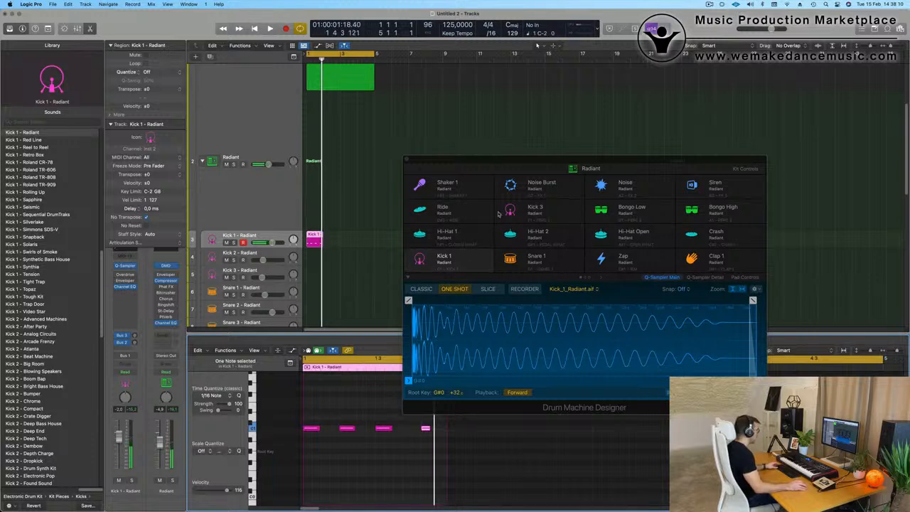
pyautogui.moveTo(505, 161); pyautogui.dragTo(647, 91)
pyautogui.click(426, 429)
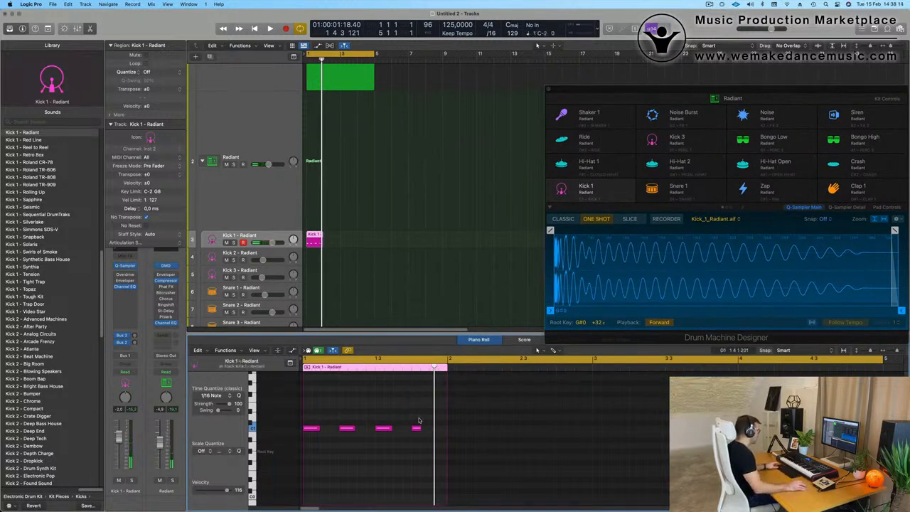
pyautogui.scroll(1, 419, 420)
pyautogui.moveTo(420, 421)
pyautogui.mouseDown()
pyautogui.moveTo(409, 433)
pyautogui.moveTo(420, 433)
pyautogui.mouseUp()
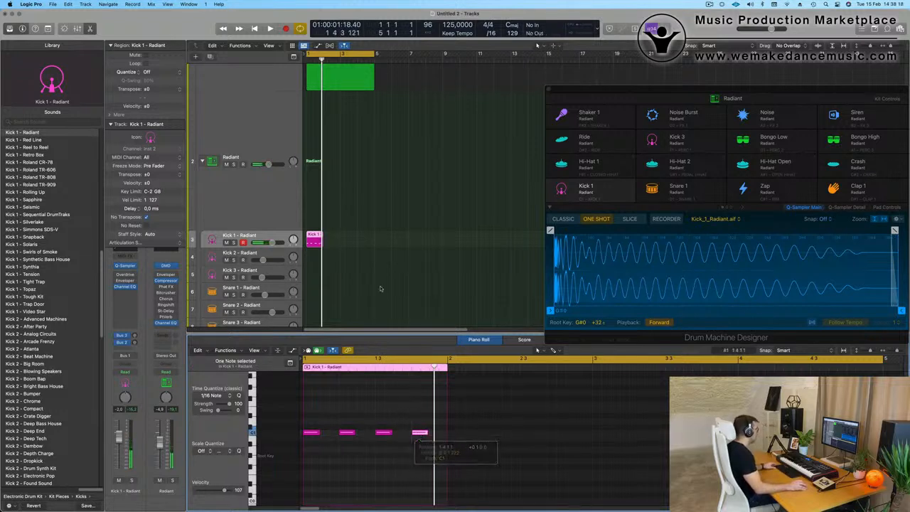
# Repeat the one-bar Kick 1 region three times so the kick pattern fills the four-bar cycle
pyautogui.click(359, 237)
pyautogui.press('super+r')
pyautogui.press('super+r')
pyautogui.press('super+r')
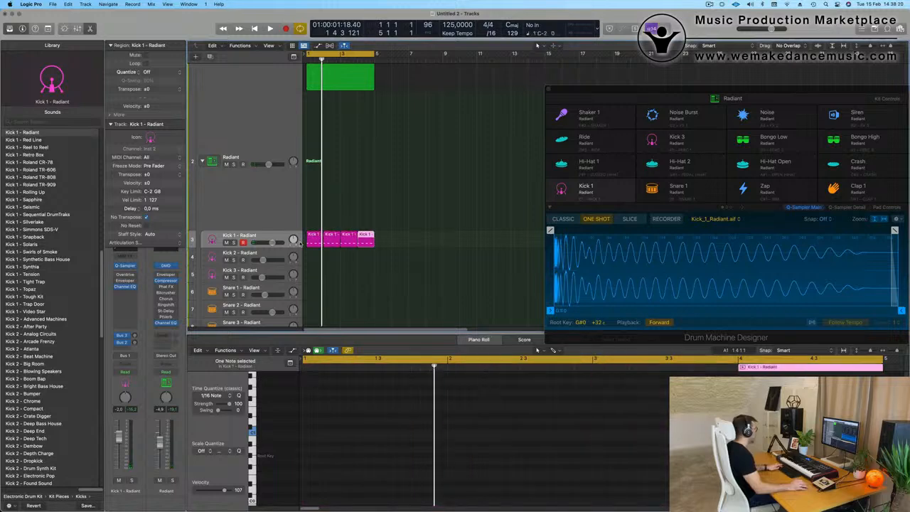
# Play the loop and lower the Object In Motion track's volume to balance it against the kick
pyautogui.press('space')
pyautogui.press('Up')
pyautogui.press('Up')
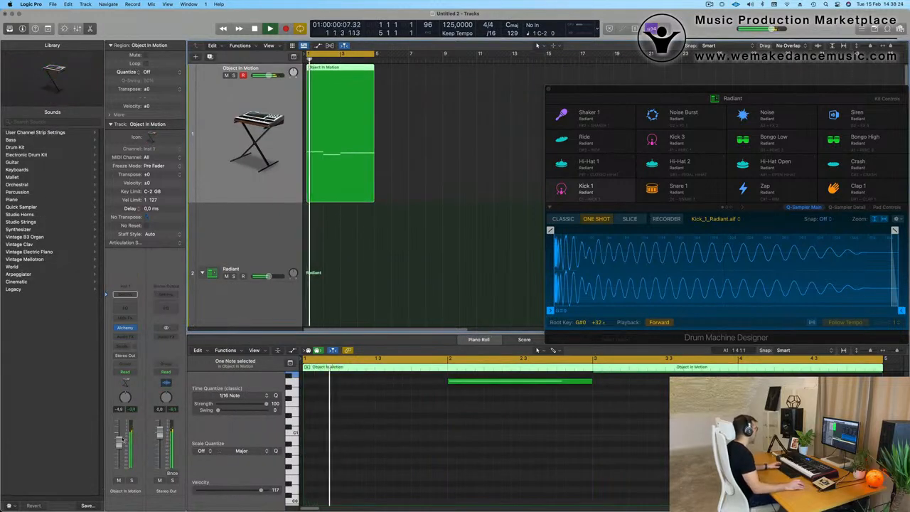
pyautogui.scroll(-3, 255, 299)
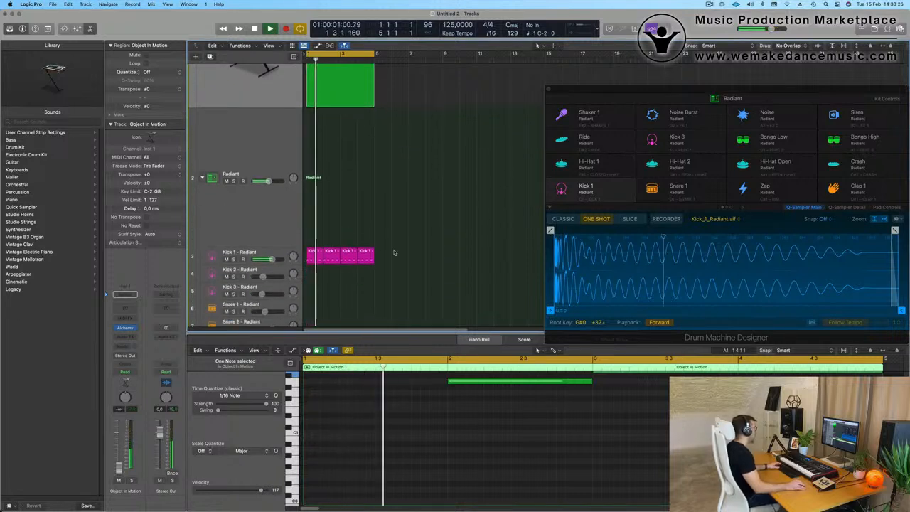
# Try the Deep End and Dembow sounds on the Kick 1 track while the loop plays
pyautogui.click(263, 252)
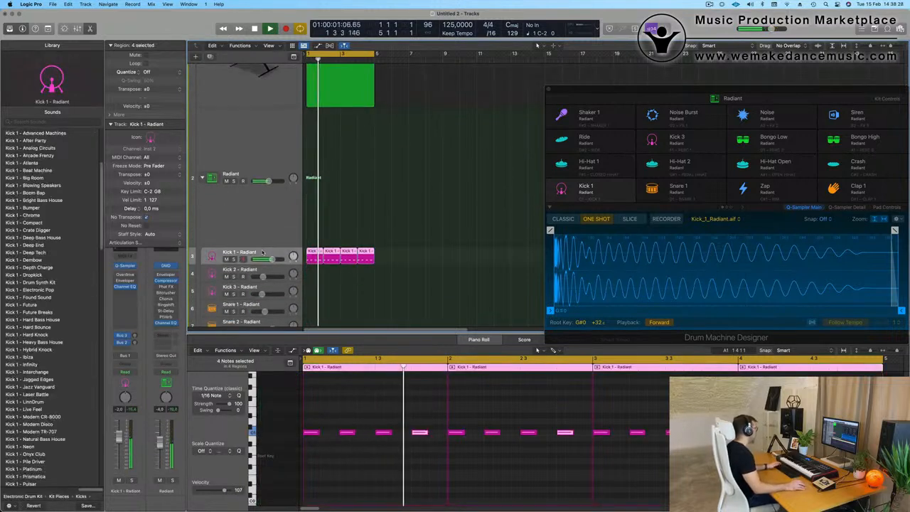
pyautogui.click(25, 246)
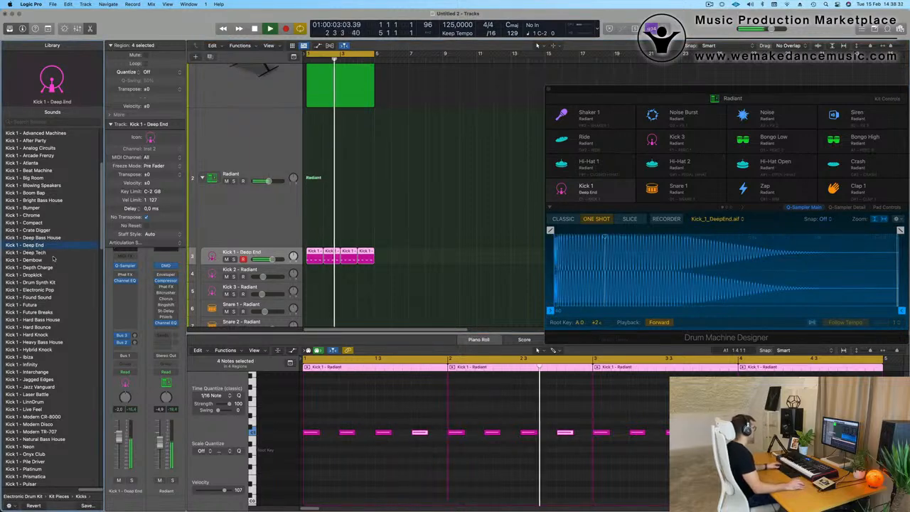
pyautogui.scroll(-2, 56, 256)
pyautogui.click(32, 228)
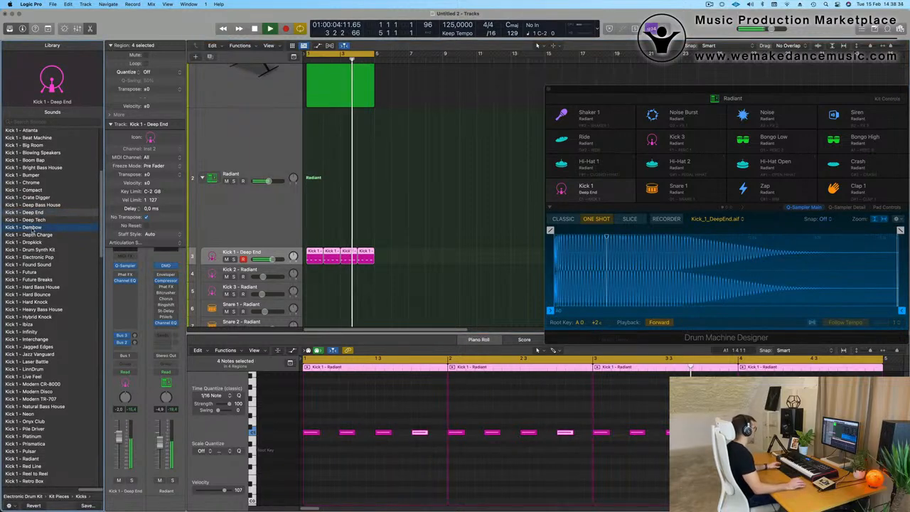
pyautogui.scroll(2, 62, 192)
pyautogui.press('space')
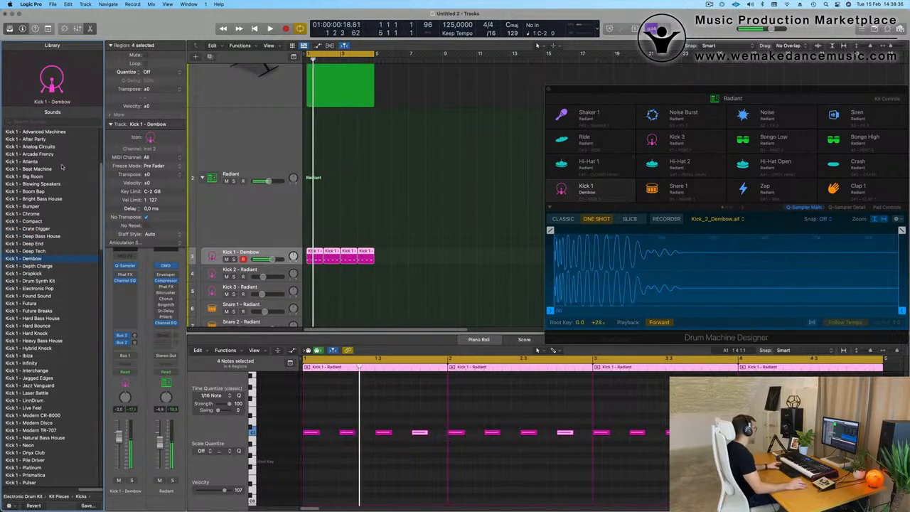
# Compare the Hard Bass House, Hard Knock and Heavy Bass House kicks, and settle on Ibiza for the Kick 1 track
pyautogui.scroll(-2, 59, 287)
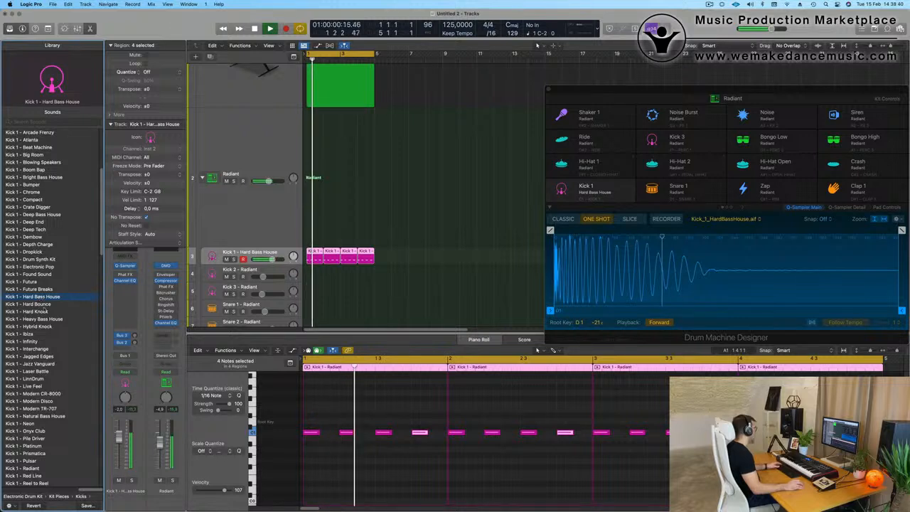
pyautogui.click(46, 311)
pyautogui.scroll(-2, 44, 310)
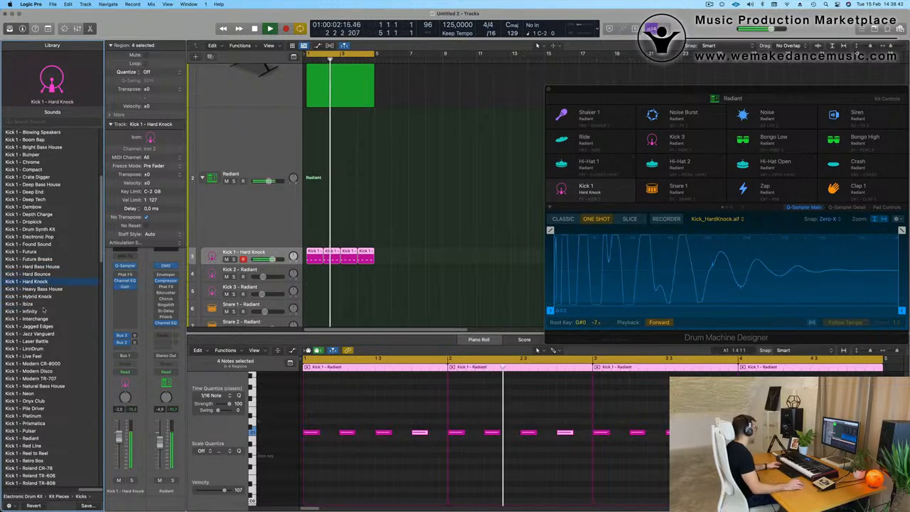
pyautogui.click(37, 296)
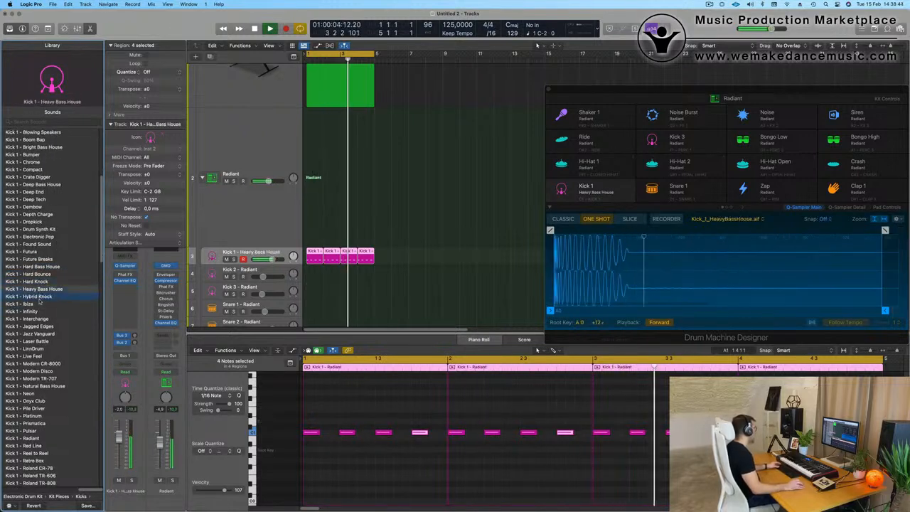
pyautogui.click(32, 306)
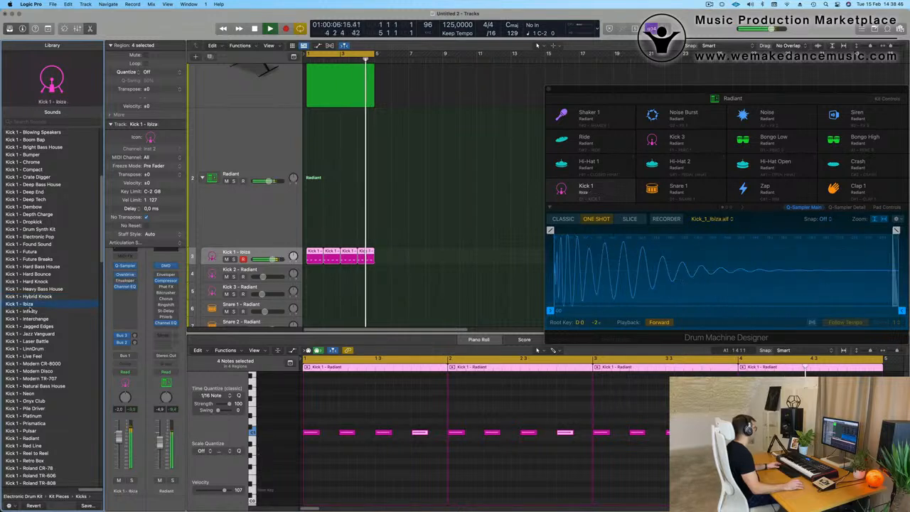
# Transpose all the kick notes in the four regions down one octave to C0
pyautogui.click(370, 454)
pyautogui.press('super+a')
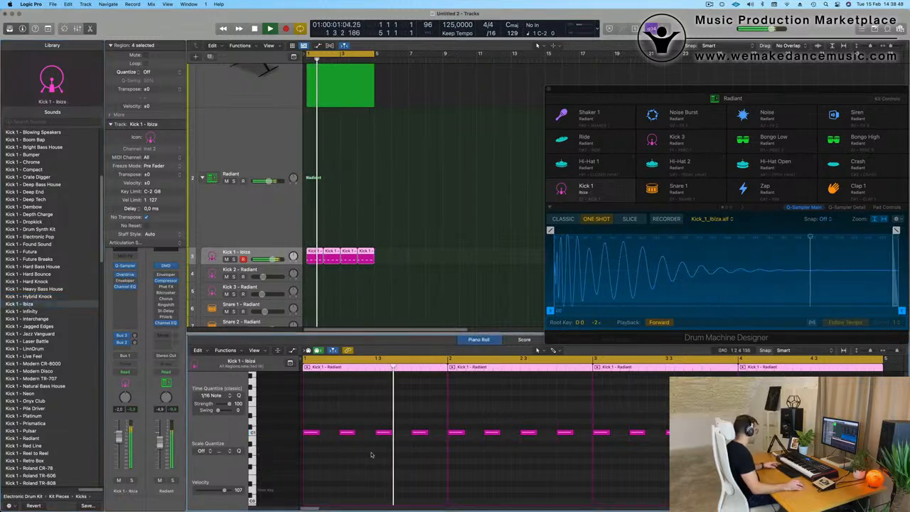
pyautogui.hotkey('shift', 'alt', 'Down')
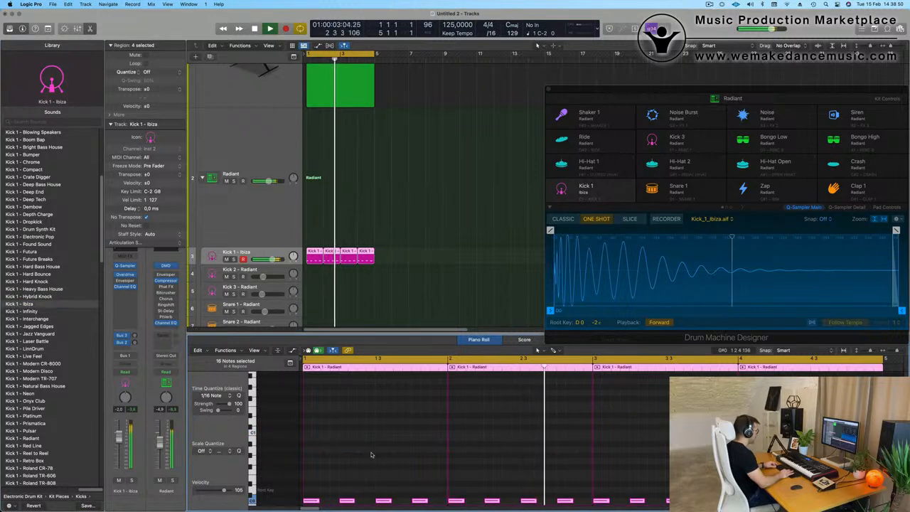
# Lower the Kick 1 channel's volume to -5.2 dB while listening to the loop
pyautogui.press('space')
pyautogui.scroll(-1, 316, 234)
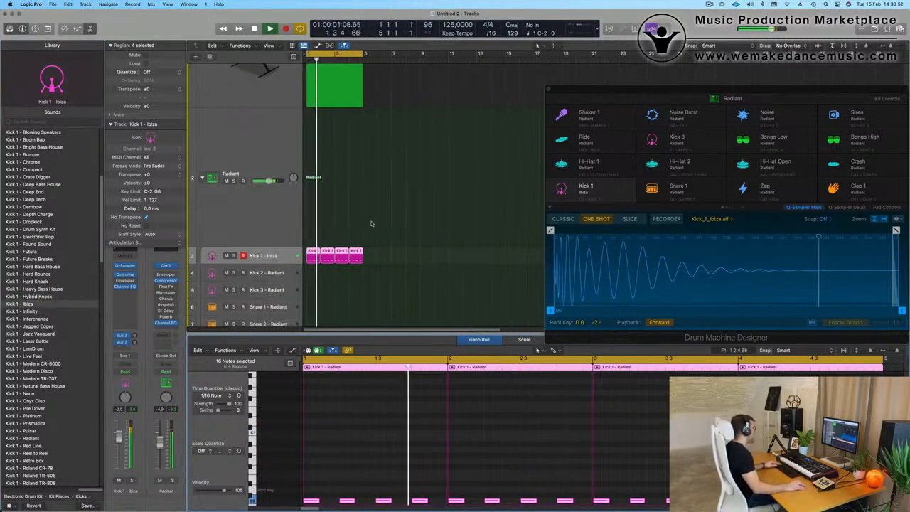
pyautogui.press('space')
pyautogui.press('space')
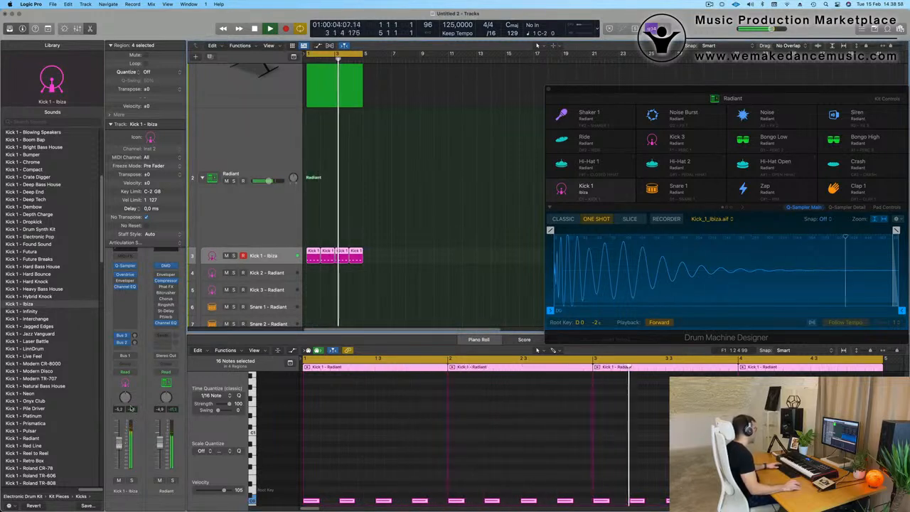
# Set the Object In Motion track's volume to -17.0 dB and add a Channel EQ and a Compressor to its channel
pyautogui.scroll(3, 336, 249)
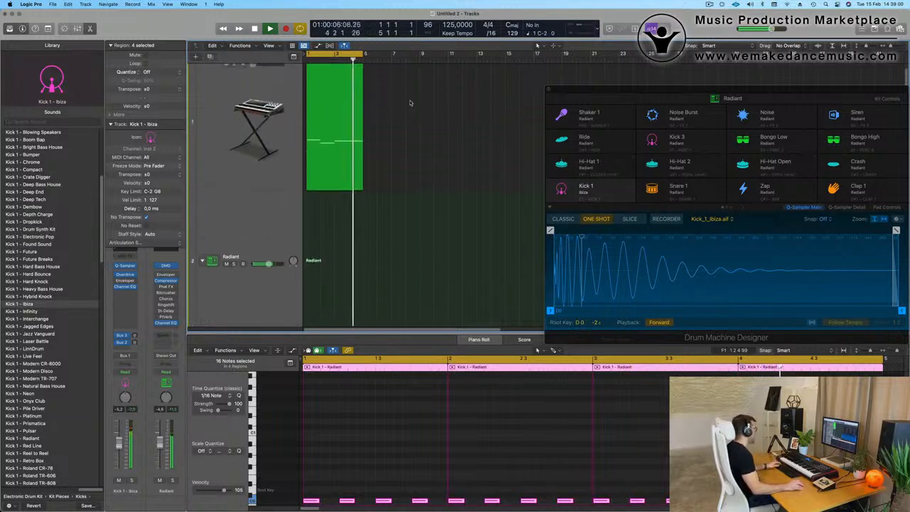
pyautogui.click(212, 105)
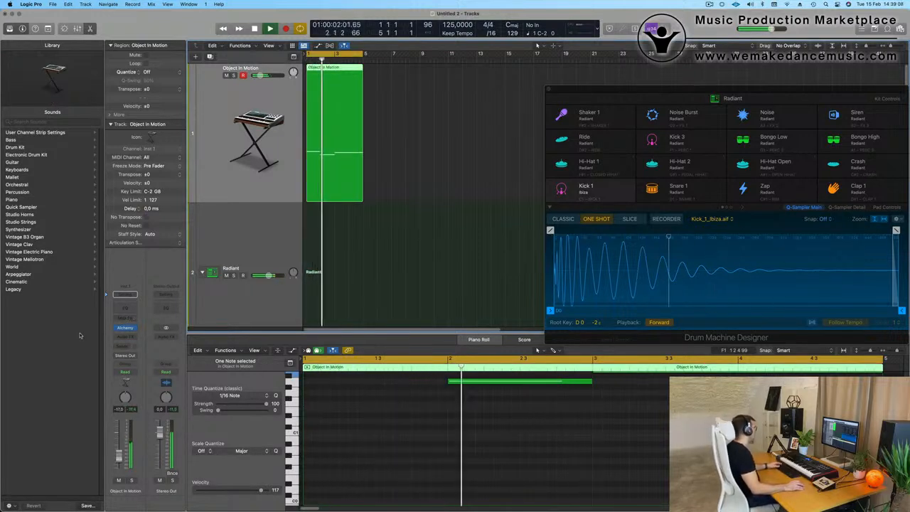
pyautogui.click(125, 294)
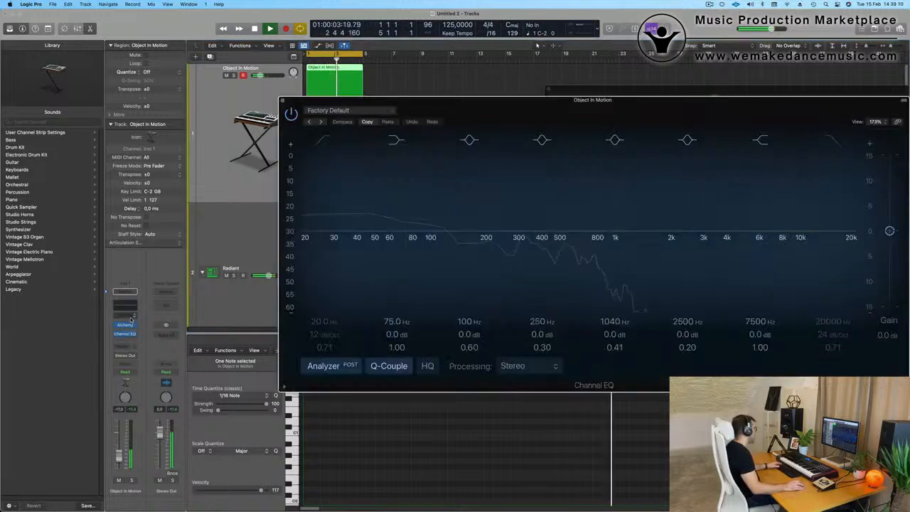
pyautogui.click(282, 99)
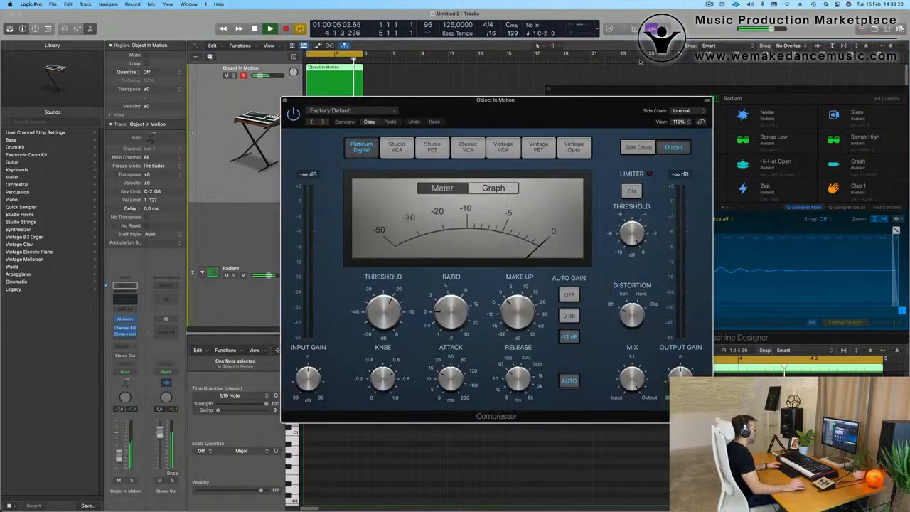
# Set the side-chain source of the Object In Motion compressor to Kick 1 - Ibiza (Inst 2)
pyautogui.click(685, 112)
pyautogui.moveTo(701, 123)
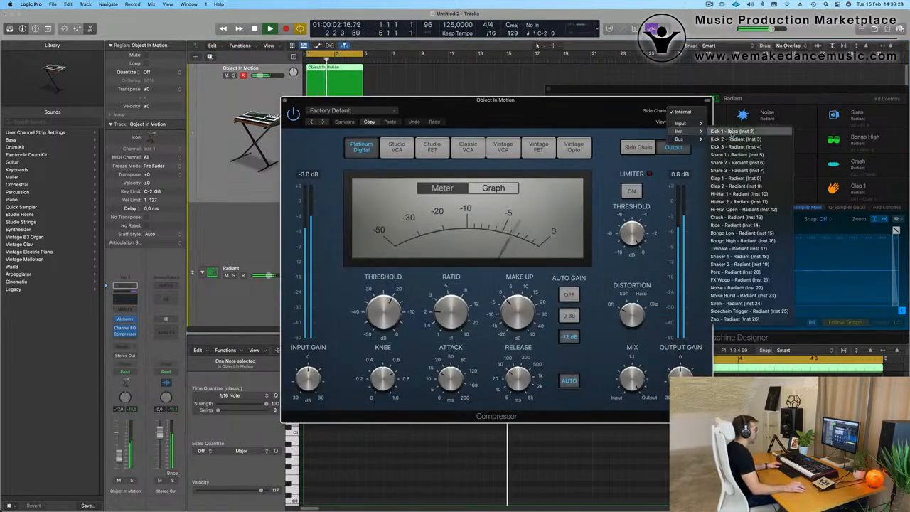
pyautogui.click(732, 132)
pyautogui.moveTo(611, 119); pyautogui.dragTo(662, 118)
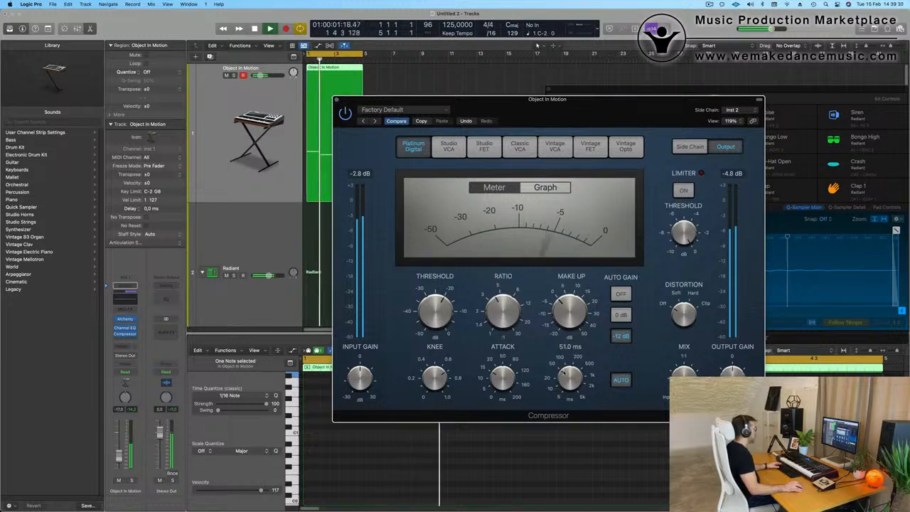
# Shorten the compressor's release, set its attack to 0.0 ms with Auto Gain off, and raise the Object In Motion volume to -6.4 dB
pyautogui.moveTo(567, 374); pyautogui.dragTo(573, 455)
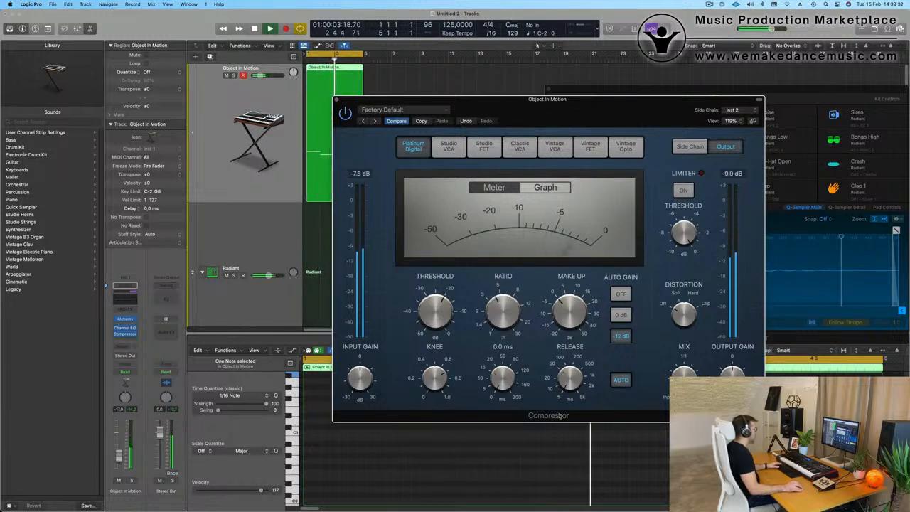
pyautogui.click(620, 294)
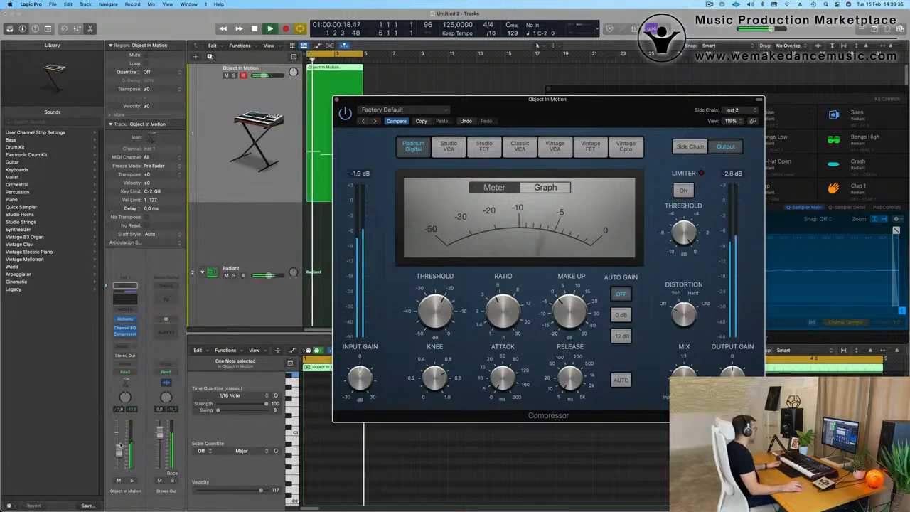
pyautogui.moveTo(119, 456); pyautogui.dragTo(119, 449)
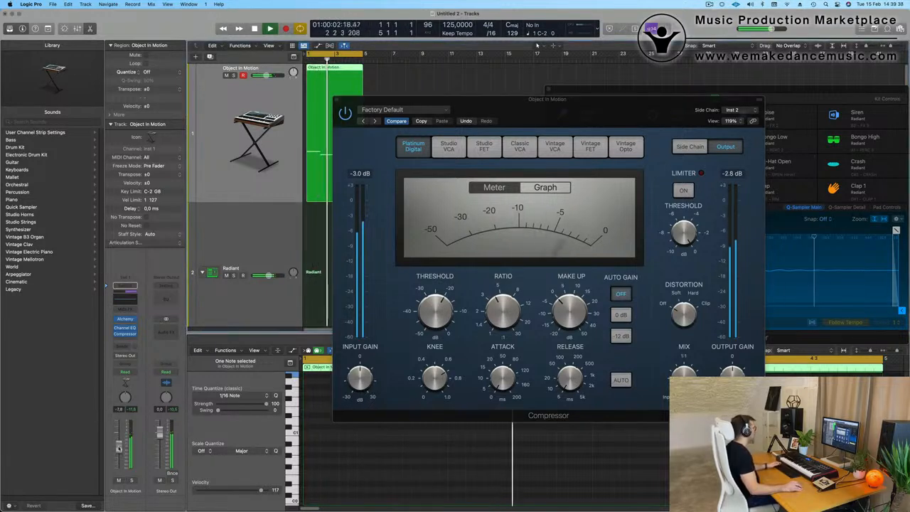
pyautogui.click(338, 100)
# Stop playback and copy the last Kick 1 region to bar 1 of the Hi-Hat 1 track
pyautogui.scroll(-5, 344, 200)
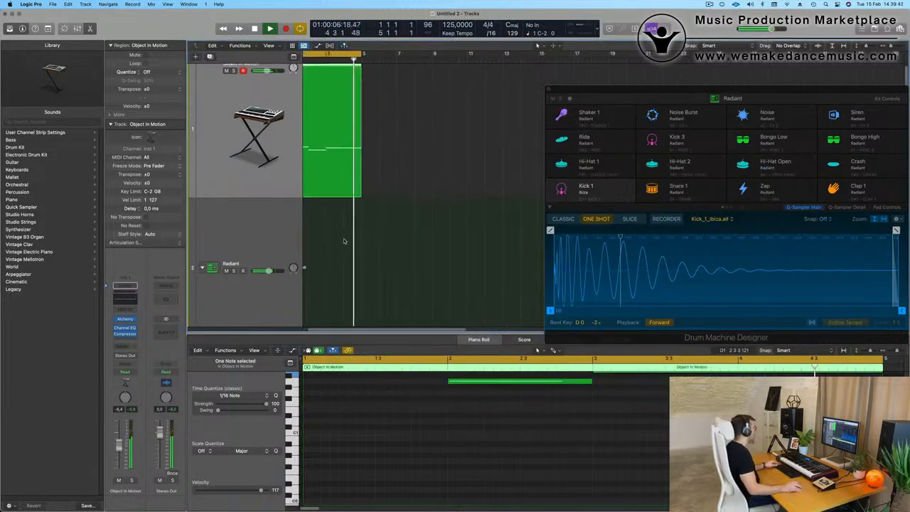
pyautogui.scroll(-3, 399, 255)
pyautogui.press('space')
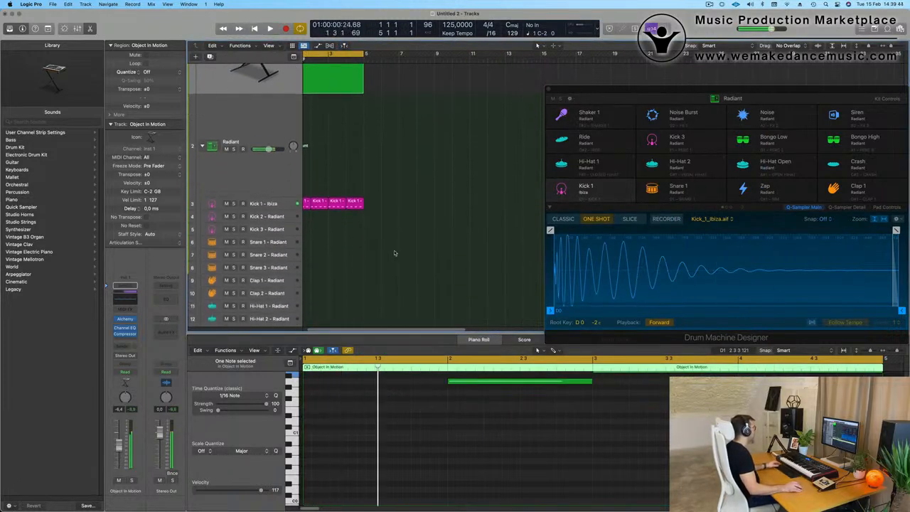
pyautogui.hscroll(-1, 396, 254)
pyautogui.click(325, 188)
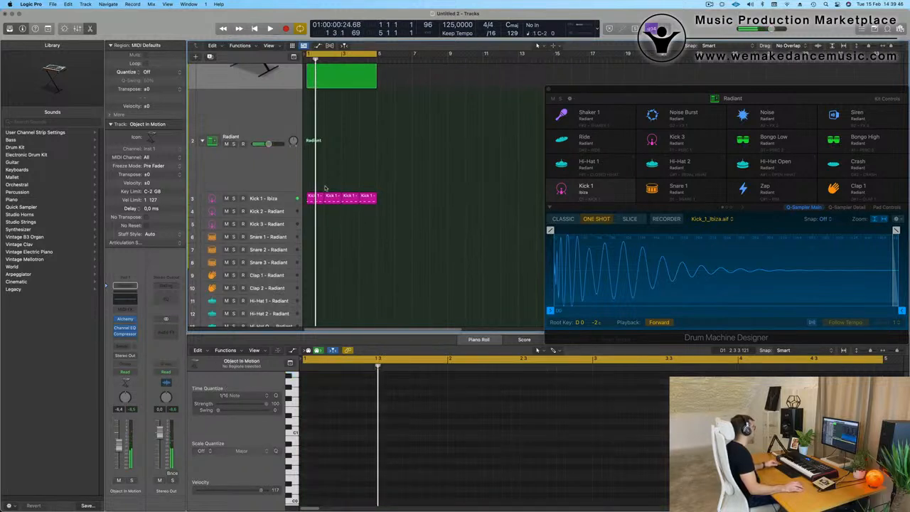
pyautogui.click(370, 198)
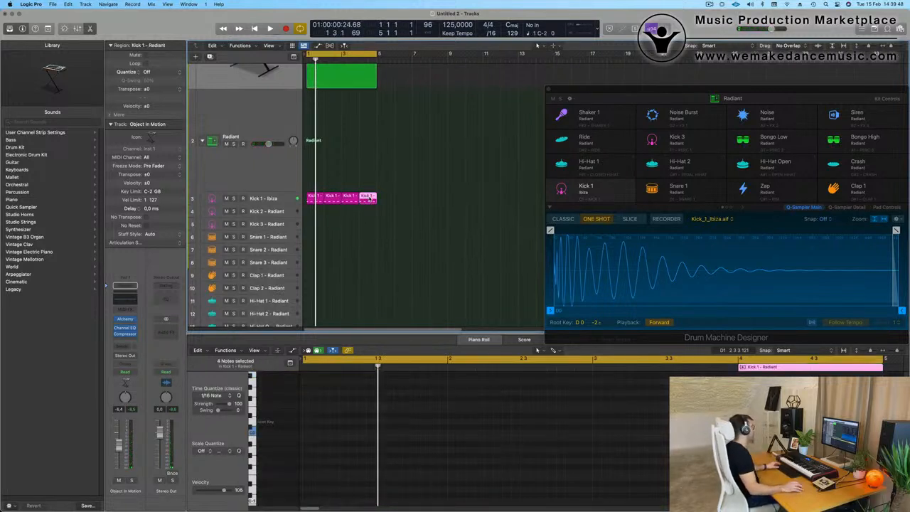
pyautogui.moveTo(367, 197); pyautogui.dragTo(317, 161)
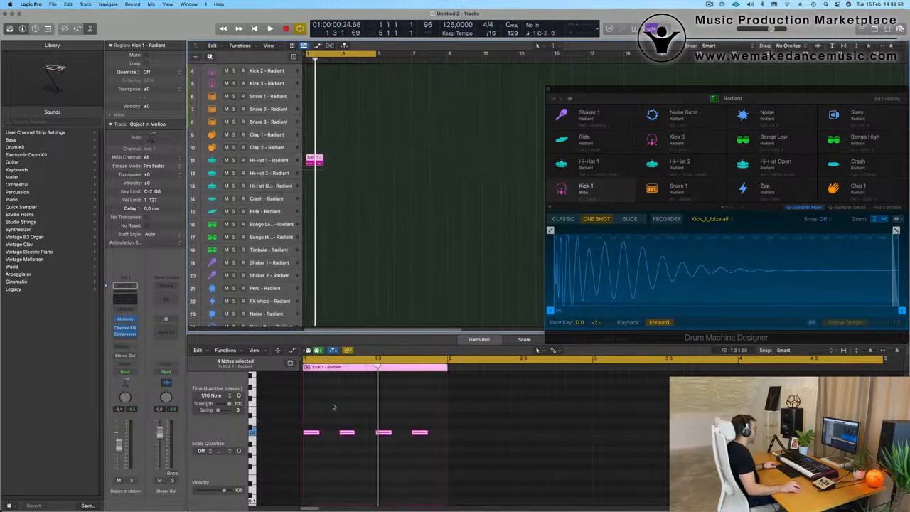
# Transpose the four notes in the Hi-Hat 1 region up to C2 and shift them onto the off-beats
pyautogui.moveTo(317, 422); pyautogui.dragTo(480, 464)
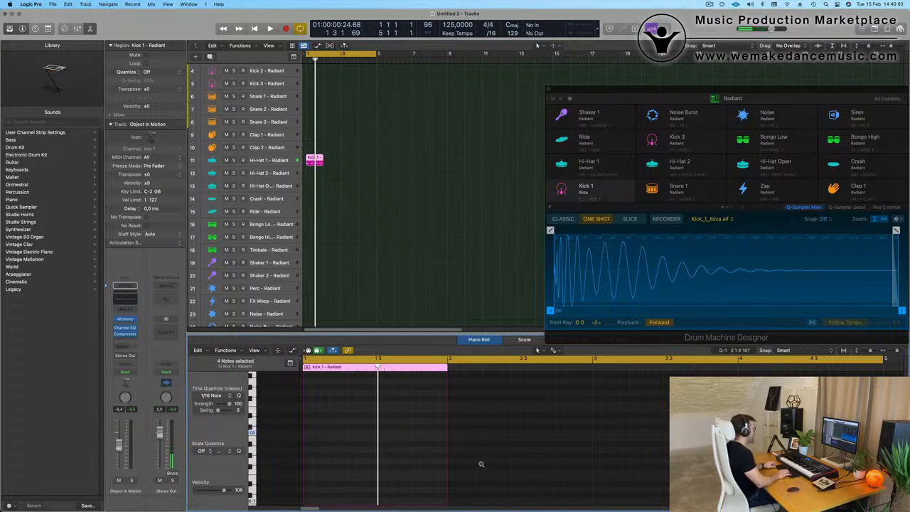
pyautogui.press('space')
pyautogui.scroll(5, 344, 412)
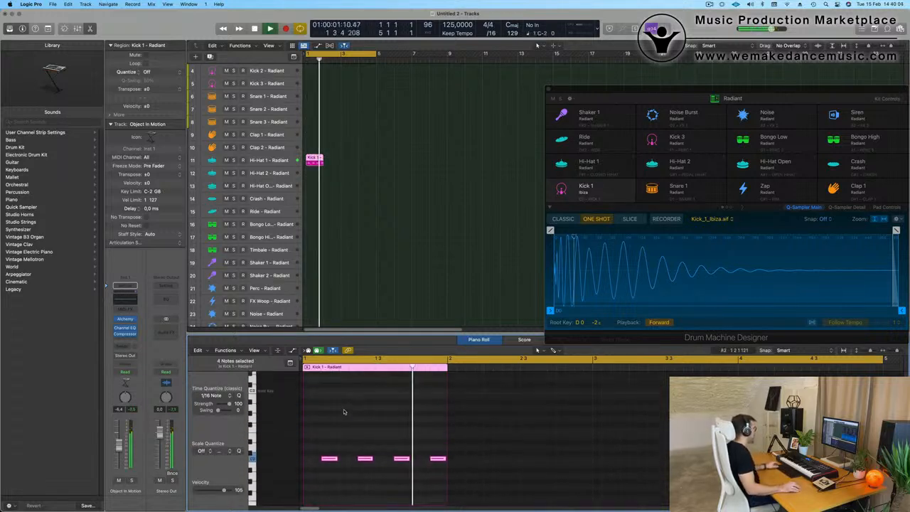
pyautogui.press('space')
# Repeat the Hi-Hat 1 region three times to fill the four-bar loop, and play it back with all four regions selected
pyautogui.moveTo(357, 162); pyautogui.dragTo(315, 170)
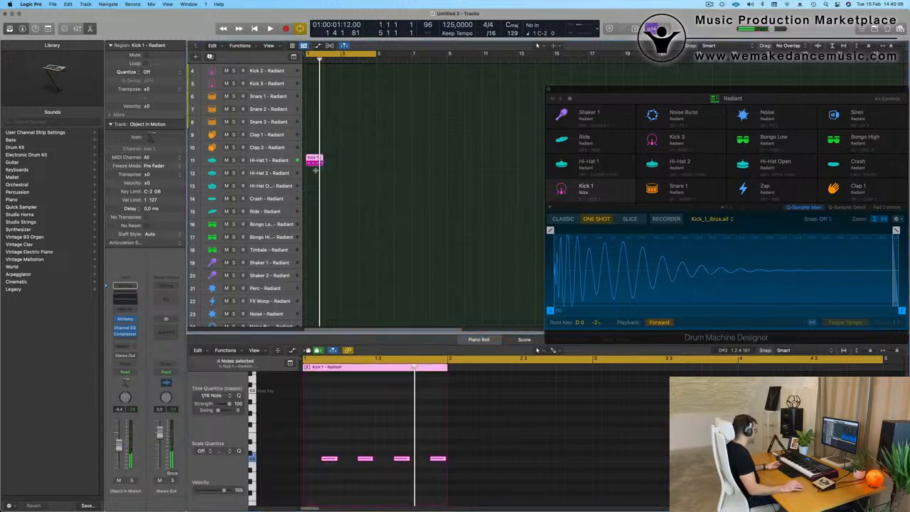
pyautogui.press('super+r')
pyautogui.press('super+r')
pyautogui.press('super+r')
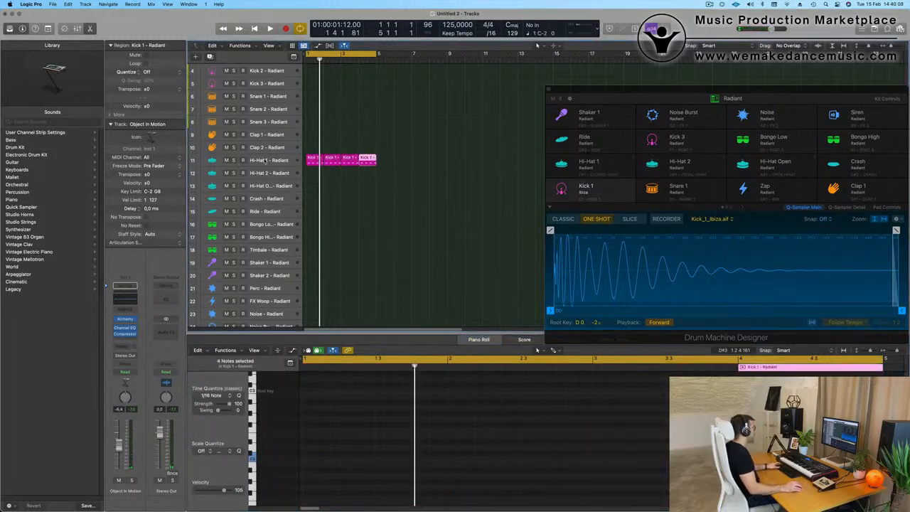
pyautogui.press('super+a')
pyautogui.press('space')
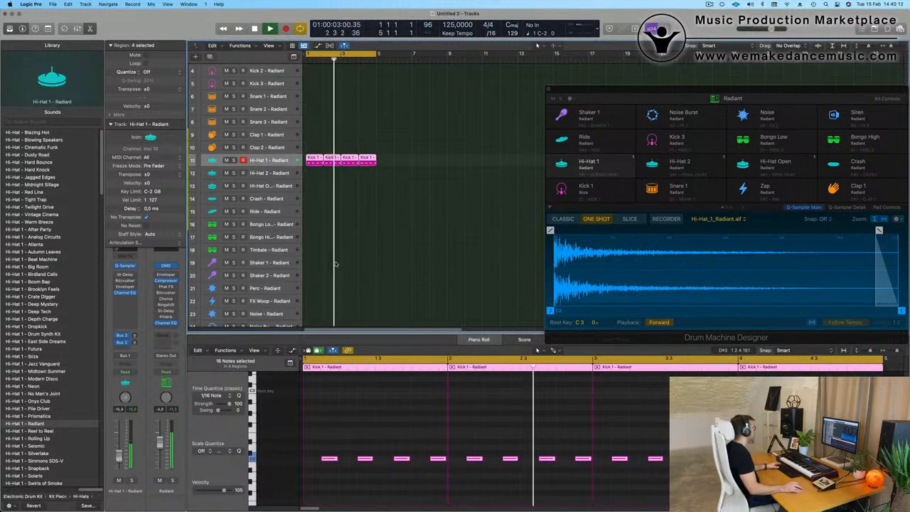
# Copy the first Hi-Hat 1 region to the Hi-Hat 2 track, transpose its notes up to C3 and shorten them
pyautogui.scroll(-2, 328, 184)
pyautogui.click(321, 118)
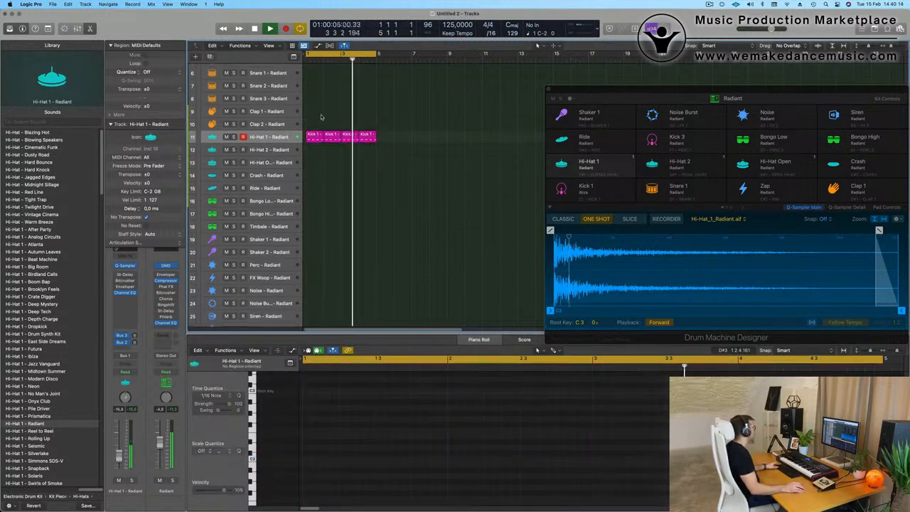
pyautogui.click(317, 135)
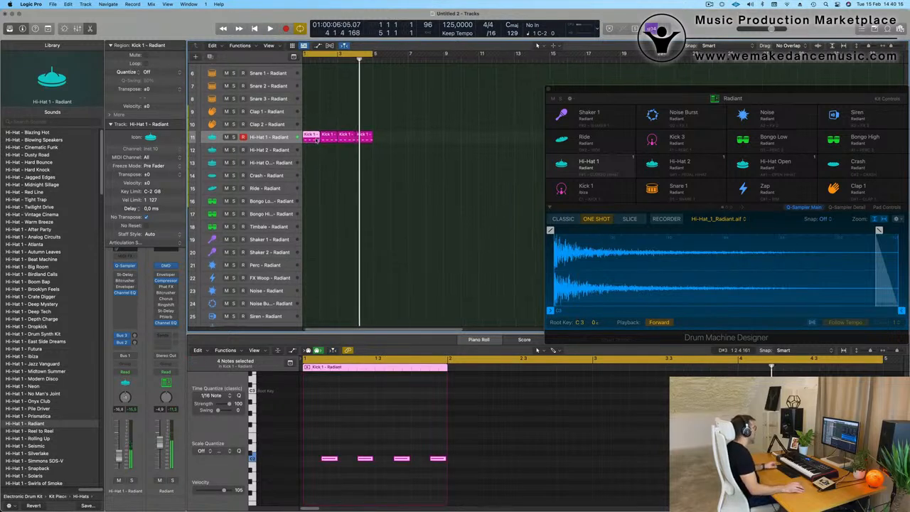
pyautogui.moveTo(317, 139); pyautogui.dragTo(316, 163)
pyautogui.press('space')
pyautogui.moveTo(324, 447); pyautogui.dragTo(469, 476)
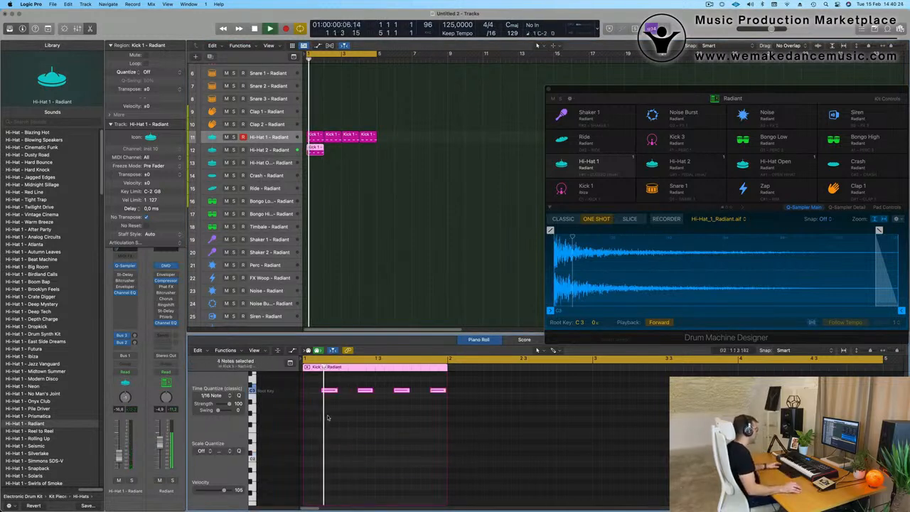
pyautogui.moveTo(337, 392); pyautogui.dragTo(327, 393)
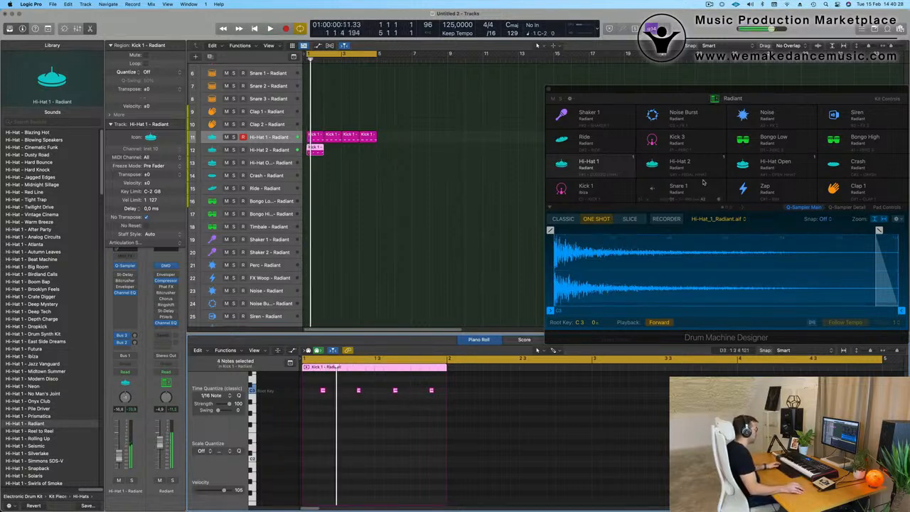
# Trim the Hi-Hat 2 sample in Drum Machine Designer to a sample end of 0.04 s while listening to the loop
pyautogui.moveTo(752, 87); pyautogui.dragTo(620, 71)
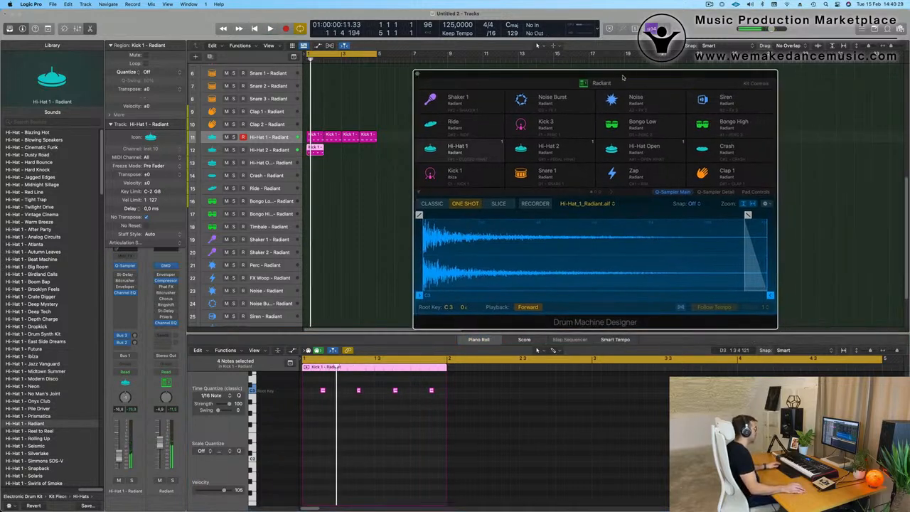
pyautogui.click(274, 150)
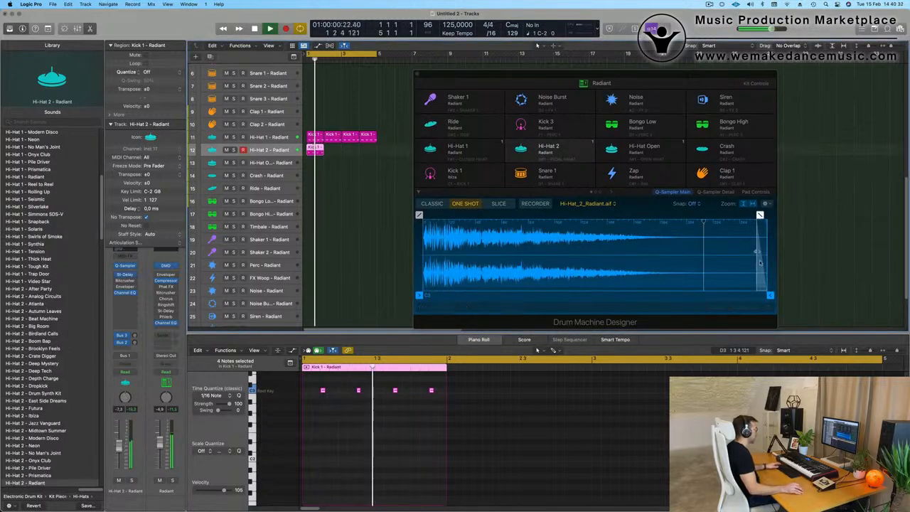
pyautogui.moveTo(771, 297); pyautogui.dragTo(494, 303)
pyautogui.press('space')
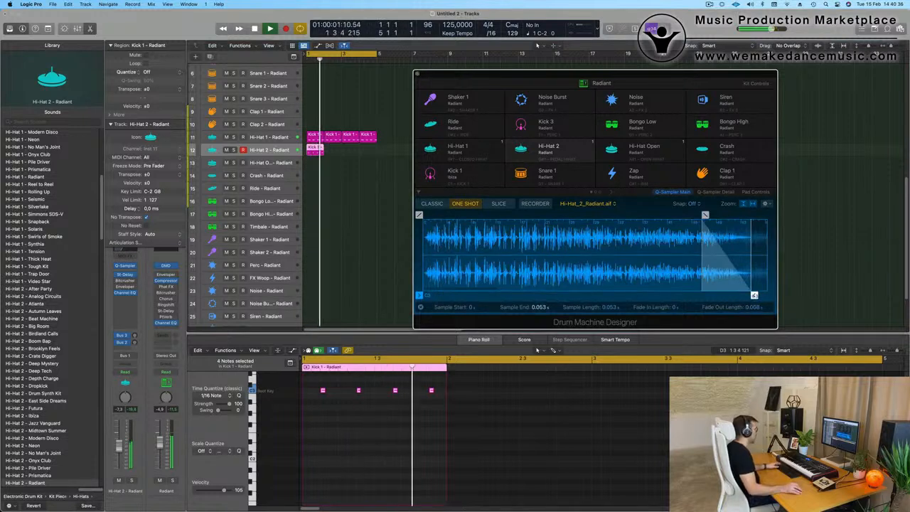
pyautogui.moveTo(753, 295); pyautogui.dragTo(676, 296)
pyautogui.press('space')
pyautogui.press('space')
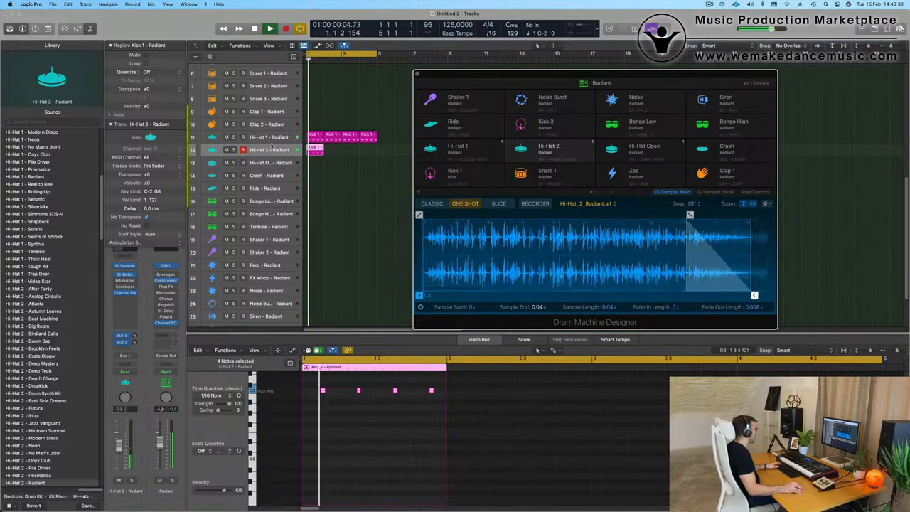
pyautogui.press('space')
# Duplicate the short Hi-Hat 2 notes between the beats for a busier pattern, and repeat the region across the four bars
pyautogui.moveTo(322, 389); pyautogui.dragTo(448, 406)
pyautogui.press('super+Right')
pyautogui.hscroll(-1, 334, 387)
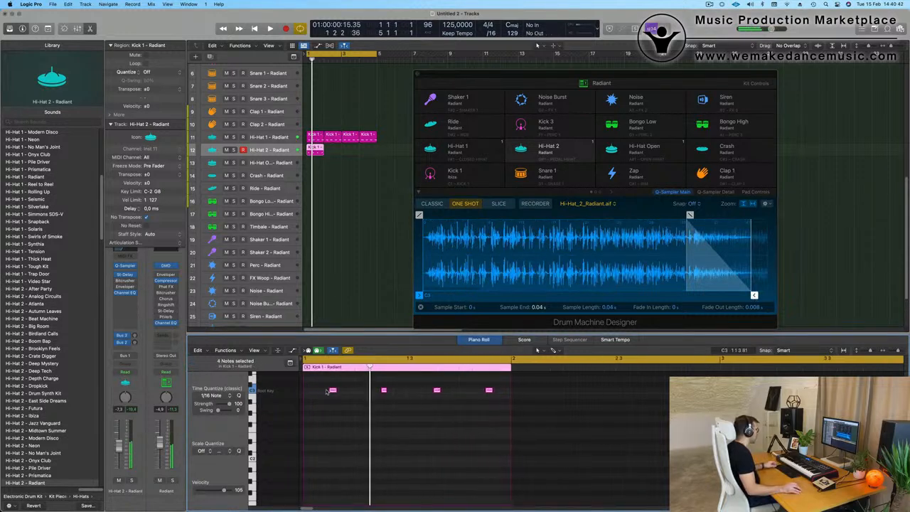
pyautogui.moveTo(330, 390); pyautogui.dragTo(349, 399)
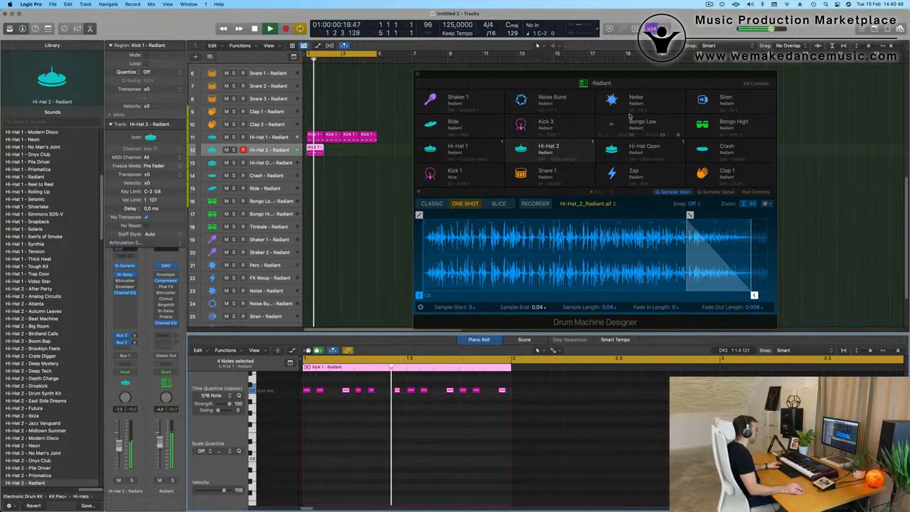
pyautogui.moveTo(342, 393); pyautogui.dragTo(332, 398)
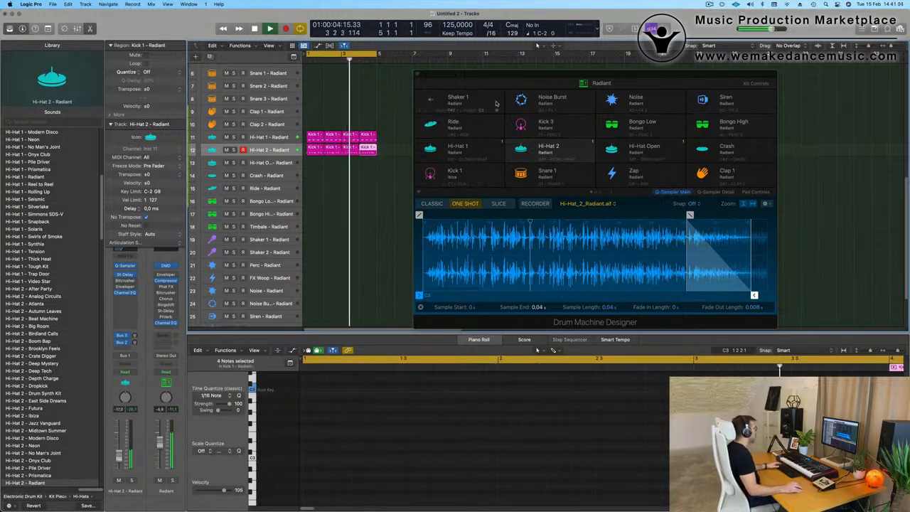
# Lower the Hi-Hat 2 channel's volume to -23.5 dB and close the Drum Machine Designer window
pyautogui.moveTo(559, 76)
pyautogui.mouseDown()
pyautogui.moveTo(533, 74)
pyautogui.moveTo(568, 77)
pyautogui.mouseUp()
pyautogui.press('Return')
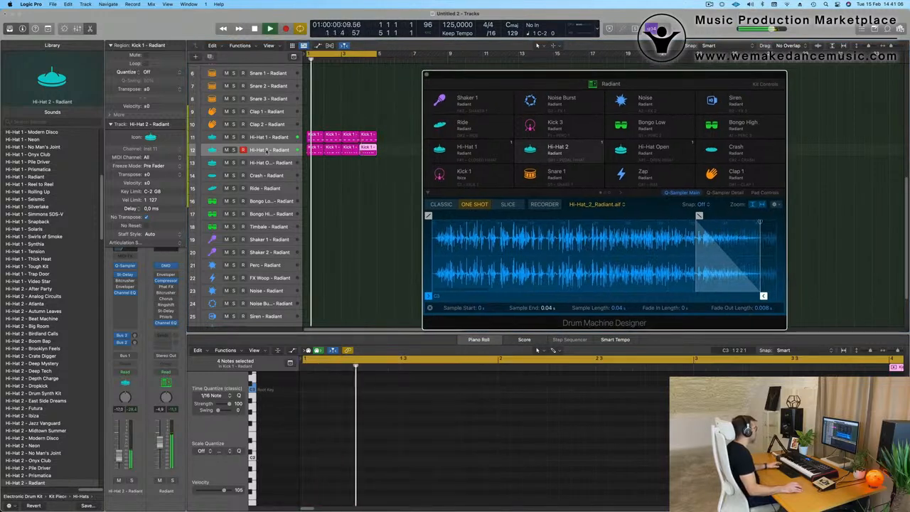
pyautogui.click(270, 150)
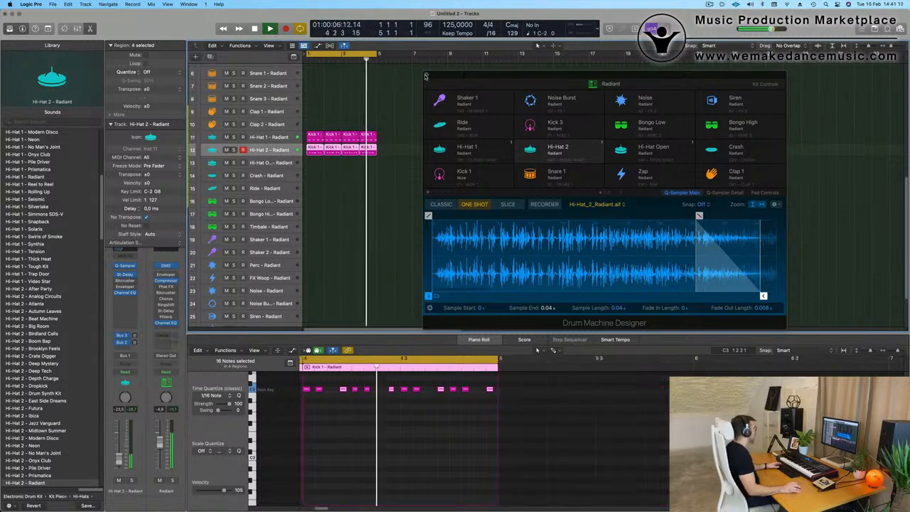
pyautogui.click(427, 74)
# Copy the first Kick 1 region to bar 1 of the Snare 1 track and stop playback
pyautogui.scroll(-2, 327, 185)
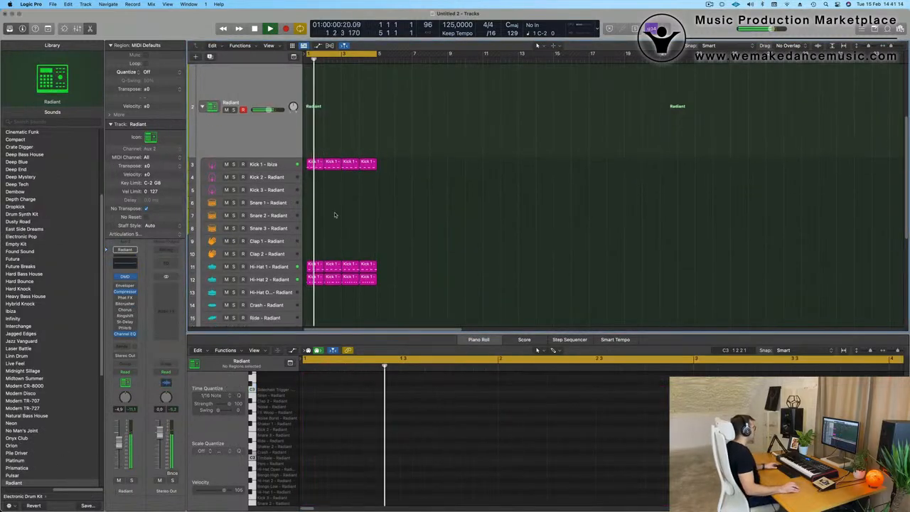
pyautogui.click(316, 138)
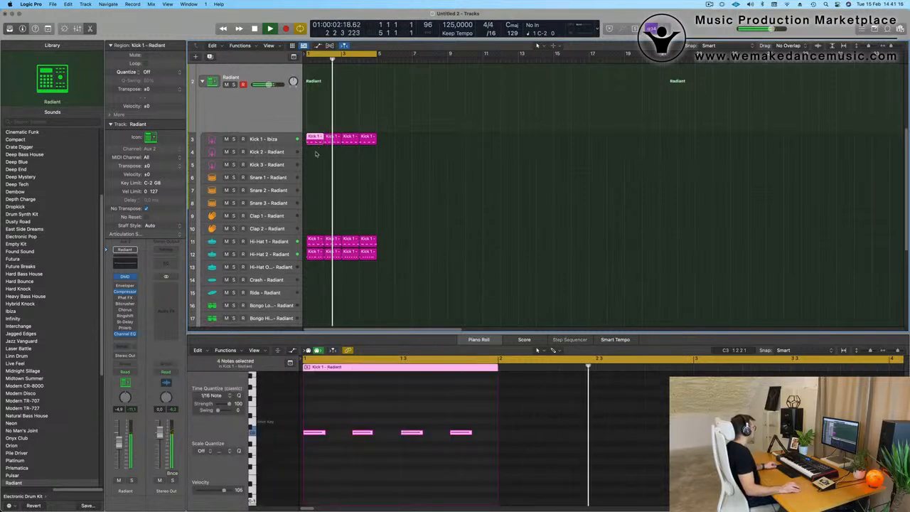
pyautogui.moveTo(316, 138); pyautogui.dragTo(315, 177)
pyautogui.press('space')
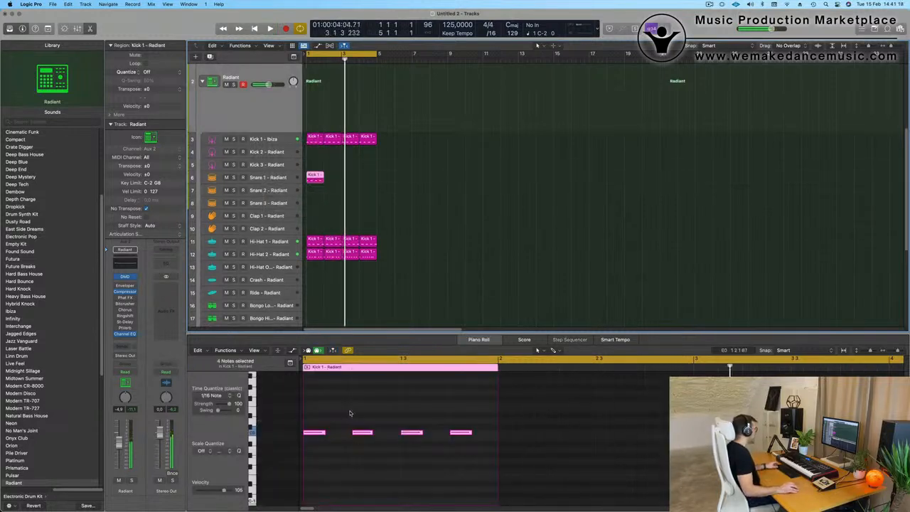
# Delete the first and third notes of the Snare 1 region and transpose the remaining notes on beats 2 and 4 upward
pyautogui.click(312, 445)
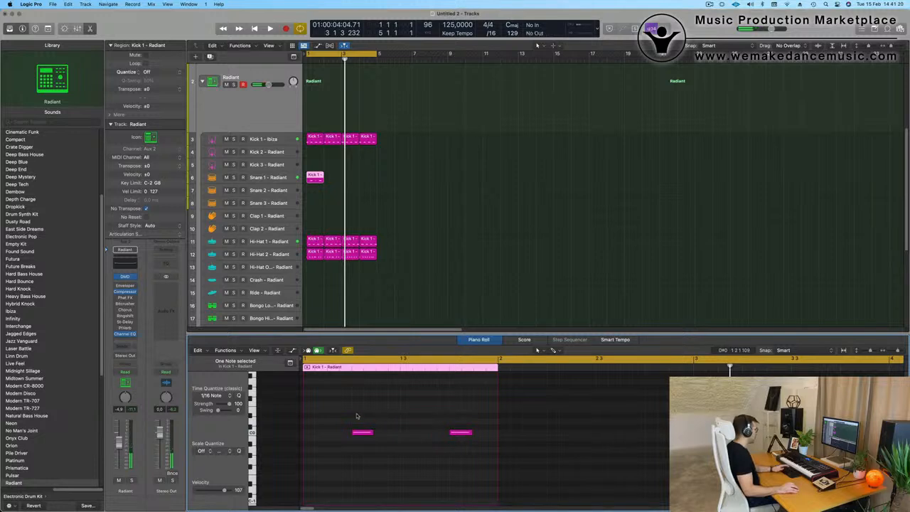
pyautogui.moveTo(356, 416); pyautogui.dragTo(482, 474)
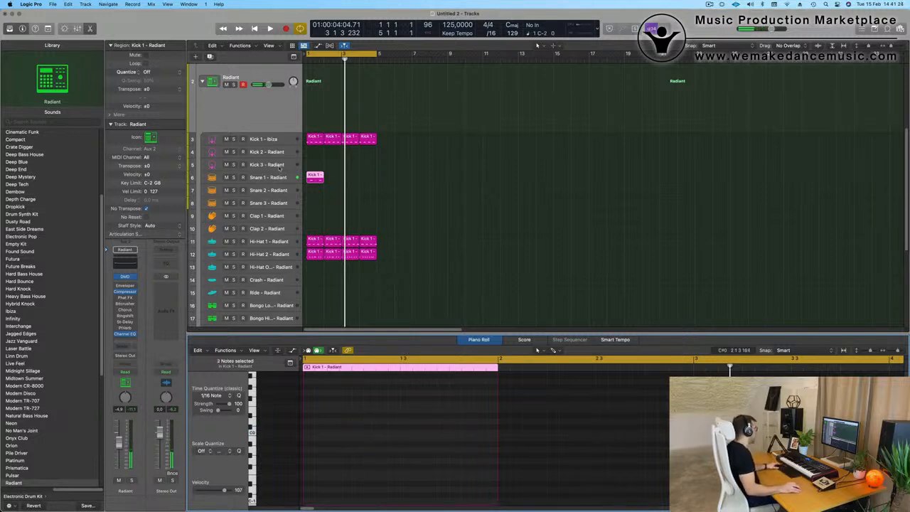
# Repeat the Snare 1 region three times to fill the four bars and play the loop from the start
pyautogui.moveTo(420, 176); pyautogui.dragTo(312, 187)
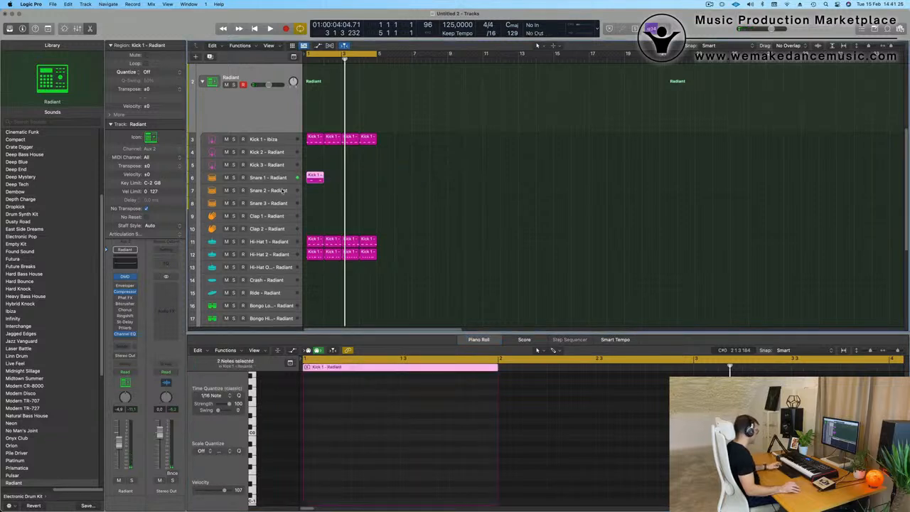
pyautogui.press('super+r')
pyautogui.press('super+r')
pyautogui.press('super+r')
pyautogui.press('Return')
pyautogui.press('space')
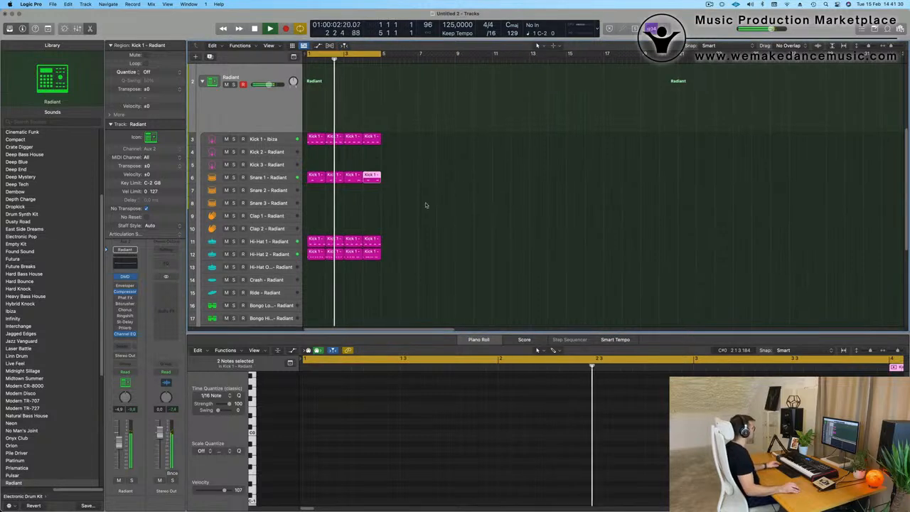
# Copy the first Hi-Hat 2 region to bar 1 of the Bongo High track and play it with that track selected
pyautogui.click(275, 178)
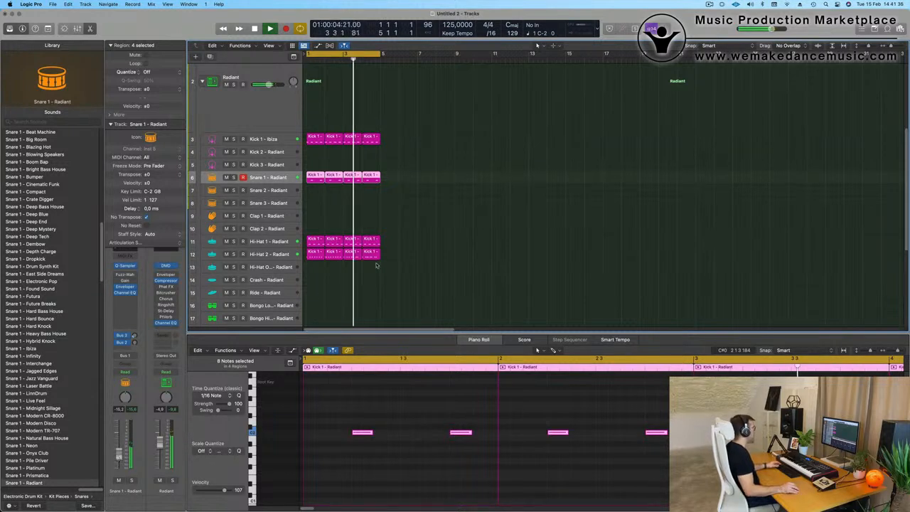
pyautogui.scroll(-3, 382, 263)
pyautogui.scroll(-5, 382, 262)
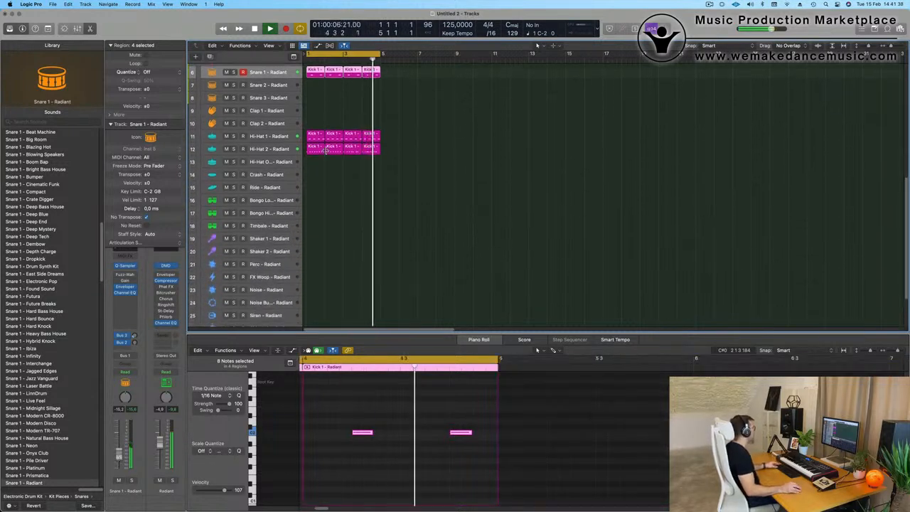
pyautogui.click(317, 149)
pyautogui.moveTo(318, 149); pyautogui.dragTo(315, 208)
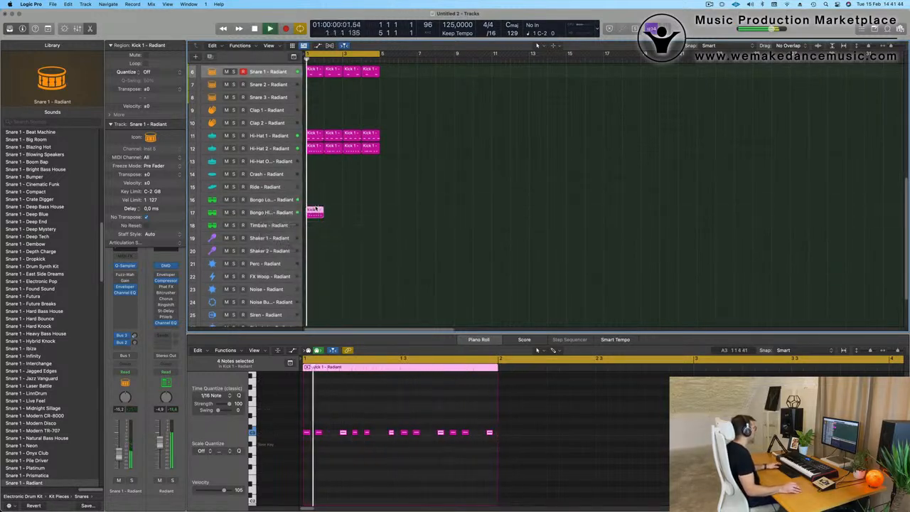
pyautogui.click(280, 211)
pyautogui.press('space')
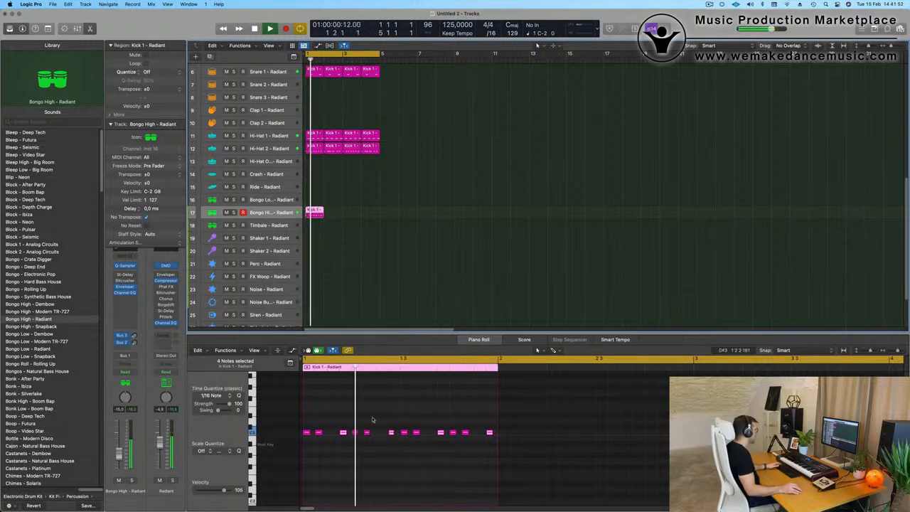
# Delete every note after the first three in the Bongo High region and listen to the pattern
pyautogui.press('space')
pyautogui.click(367, 431)
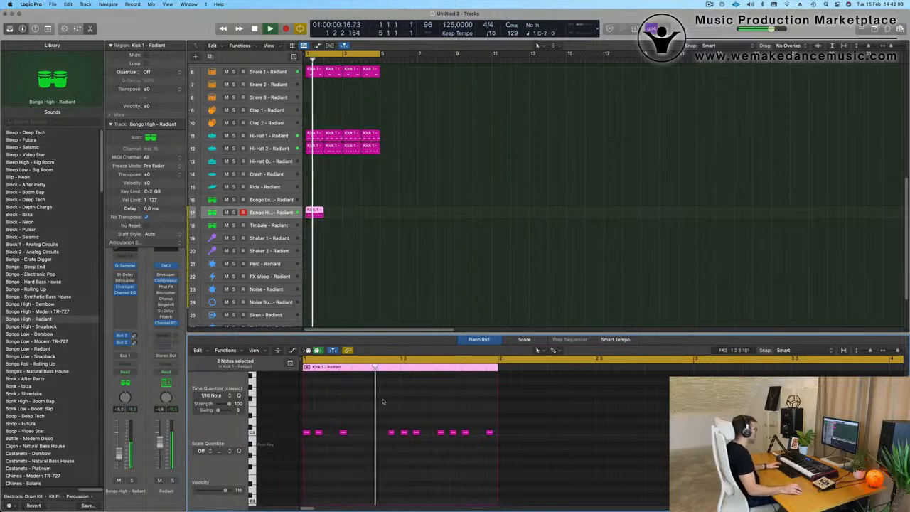
pyautogui.press('space')
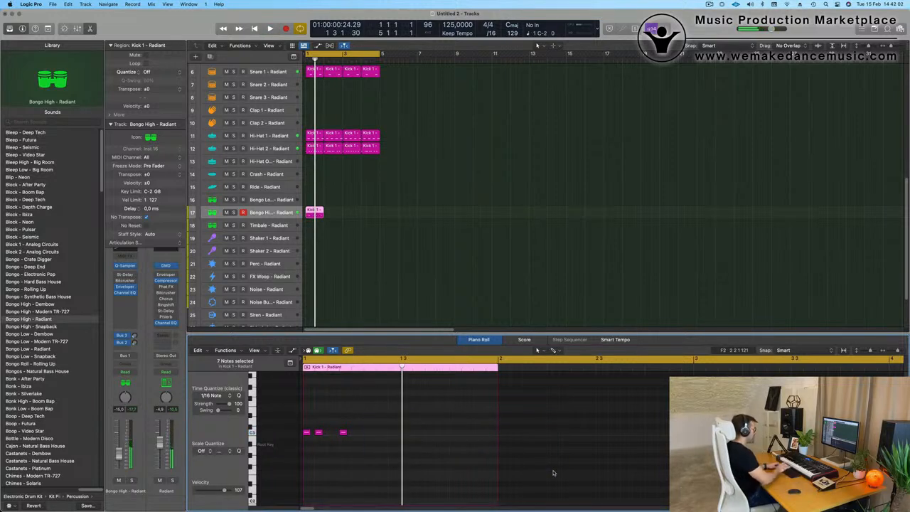
pyautogui.press('space')
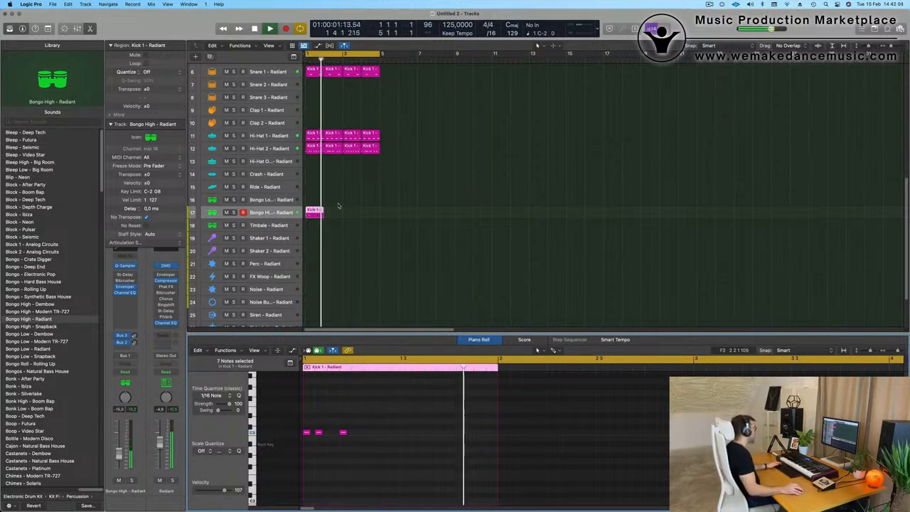
# Repeat the one-bar Bongo High region three times to fill the four bars
pyautogui.press('super+r')
pyautogui.press('super+r')
pyautogui.press('super+r')
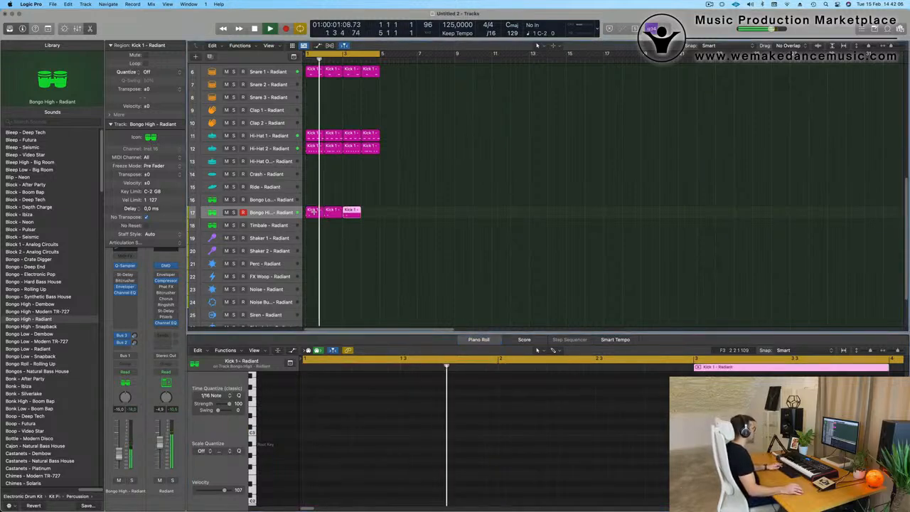
pyautogui.click(281, 212)
pyautogui.click(415, 246)
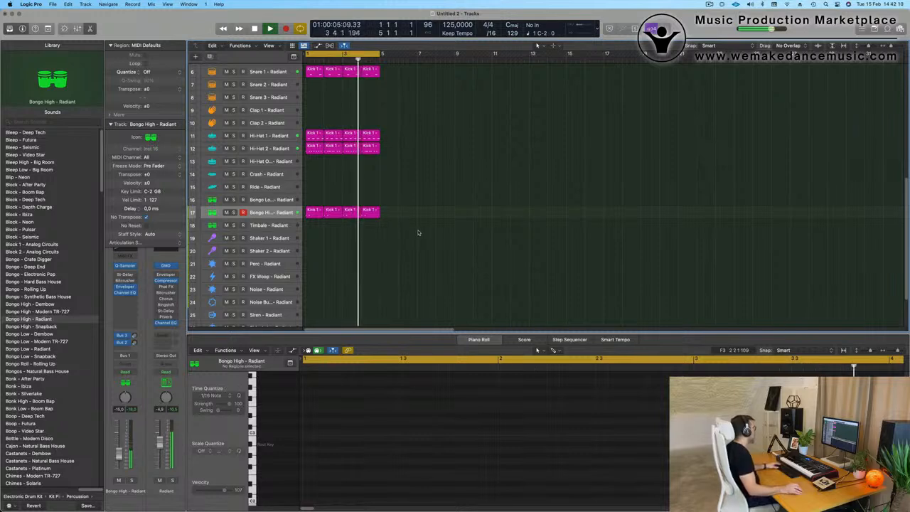
# Copy the first Bongo High region to bar 1 of the Perc track and nudge its three notes into the bar's second half
pyautogui.moveTo(312, 214); pyautogui.dragTo(313, 266)
pyautogui.moveTo(373, 421); pyautogui.dragTo(294, 451)
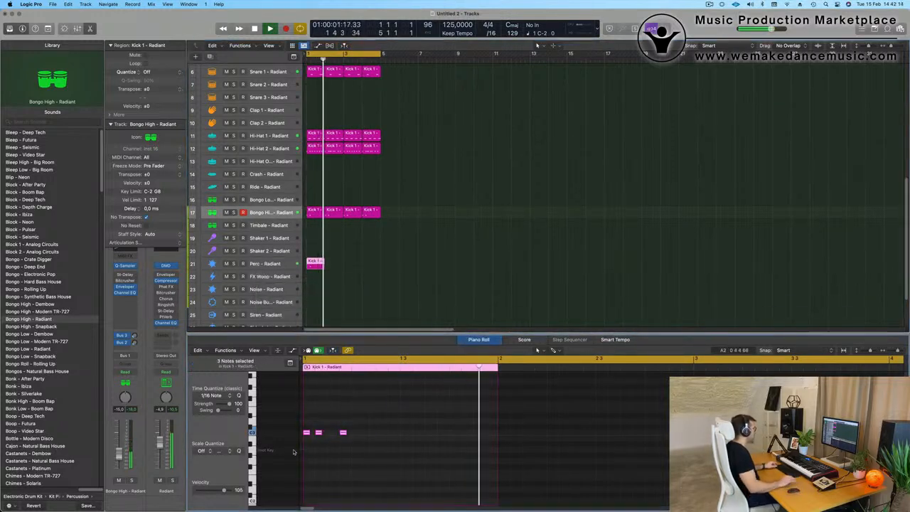
pyautogui.hotkey('alt', 'Right')
pyautogui.hotkey('alt', 'Right')
pyautogui.hotkey('alt', 'Right')
pyautogui.hotkey('alt', 'Right')
pyautogui.hotkey('alt', 'Right')
pyautogui.hotkey('alt', 'Right')
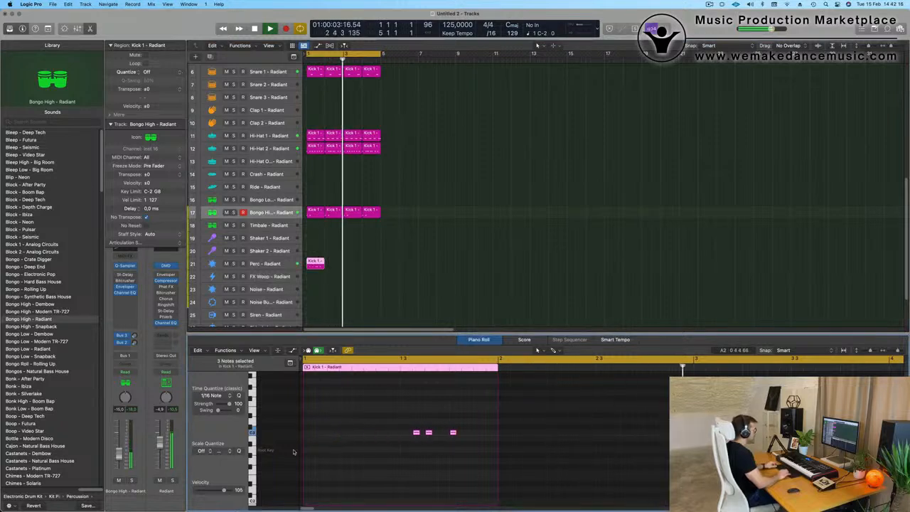
# Delete the middle note of the Perc region and repeat the region three times to fill the four bars
pyautogui.click(429, 433)
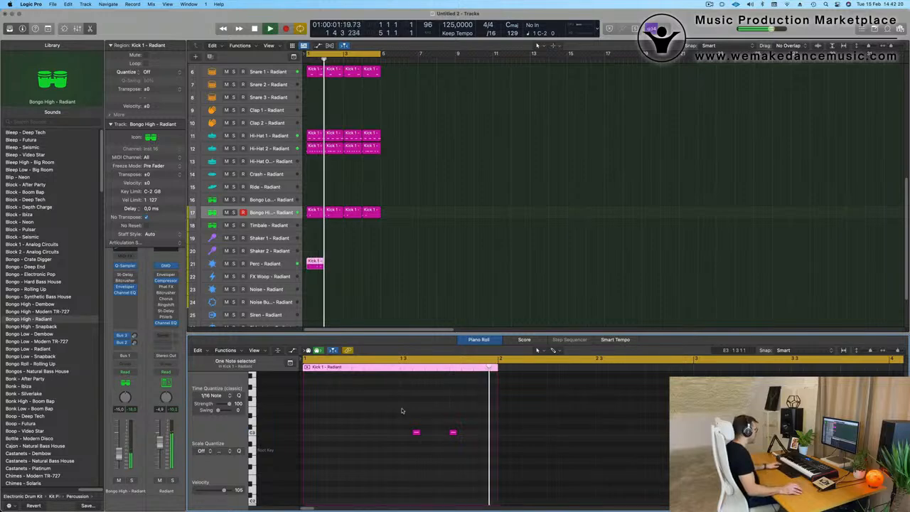
pyautogui.press('space')
pyautogui.press('space')
pyautogui.moveTo(350, 257); pyautogui.dragTo(292, 273)
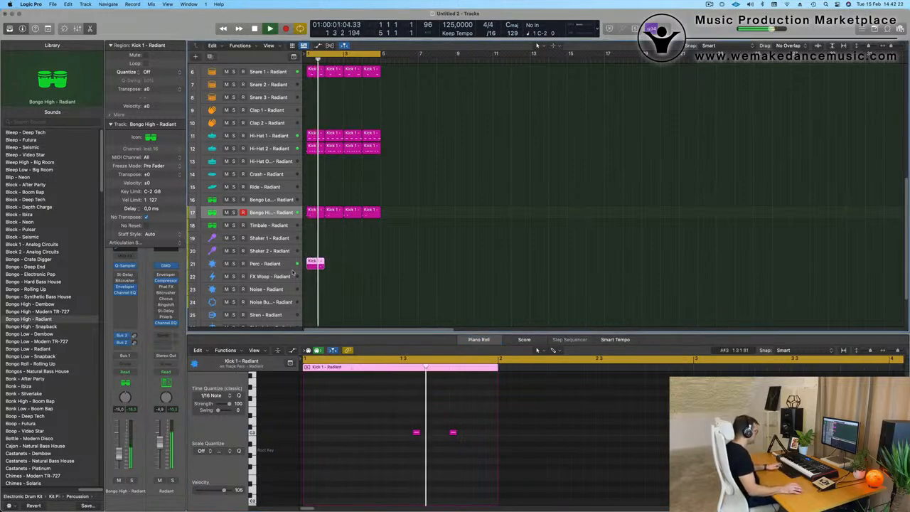
pyautogui.press('super+r')
pyautogui.press('super+r')
pyautogui.press('super+r')
pyautogui.click(393, 253)
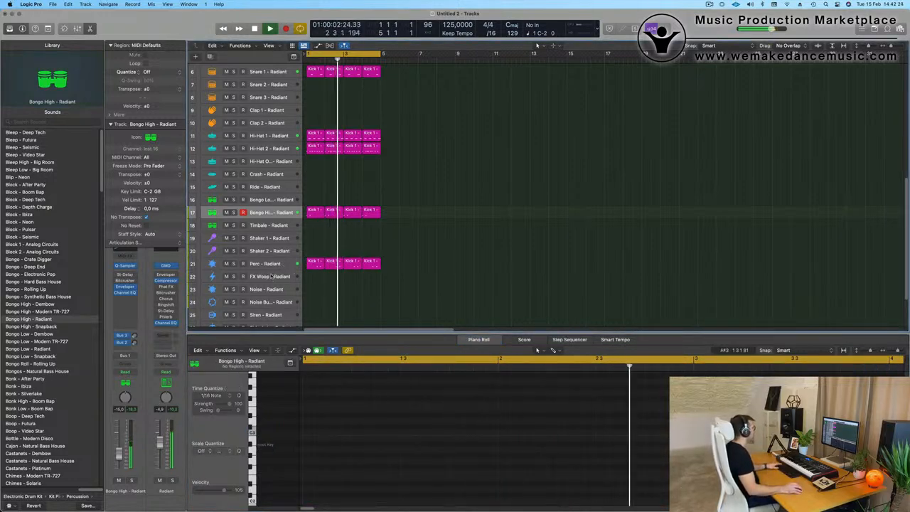
pyautogui.click(269, 263)
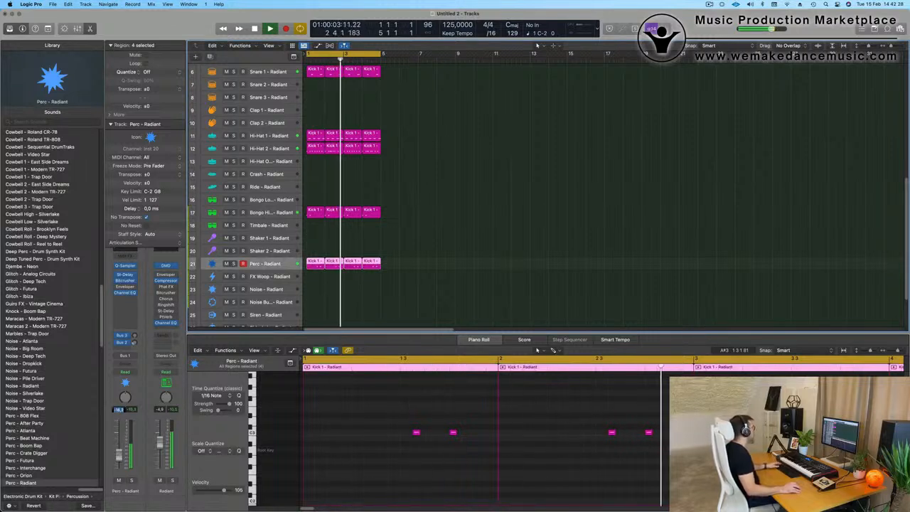
# Duplicate the Object in Motion instrument track with its settings onto a new track below it
pyautogui.scroll(5, 405, 250)
pyautogui.hscroll(5, 405, 248)
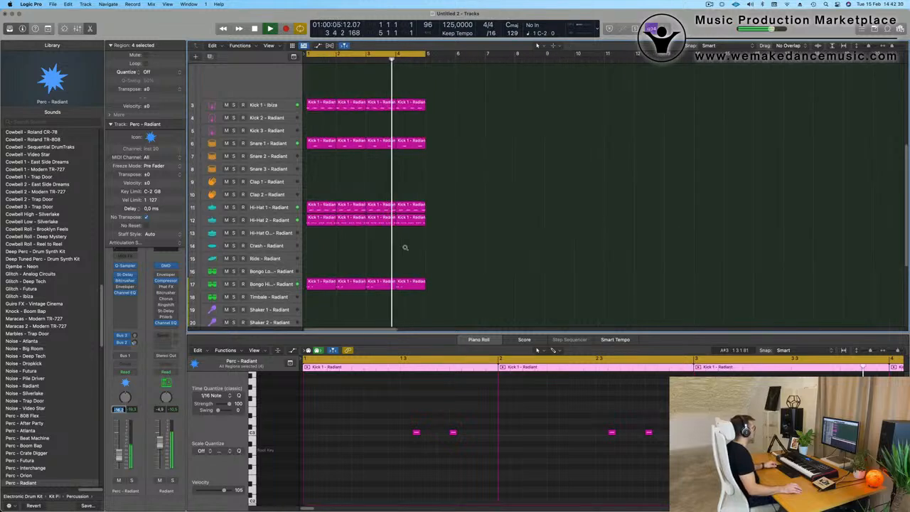
pyautogui.scroll(-3, 412, 243)
pyautogui.scroll(-1, 415, 241)
pyautogui.click(539, 139)
pyautogui.scroll(3, 539, 141)
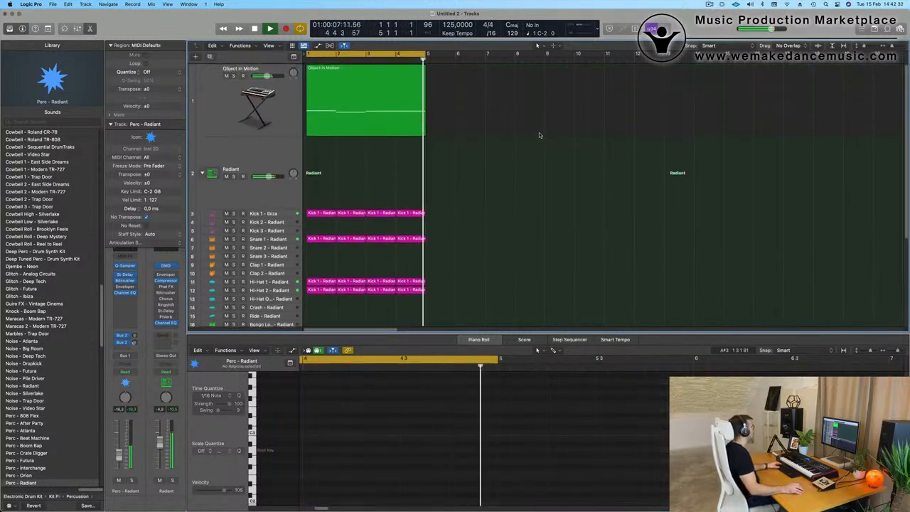
pyautogui.click(211, 103)
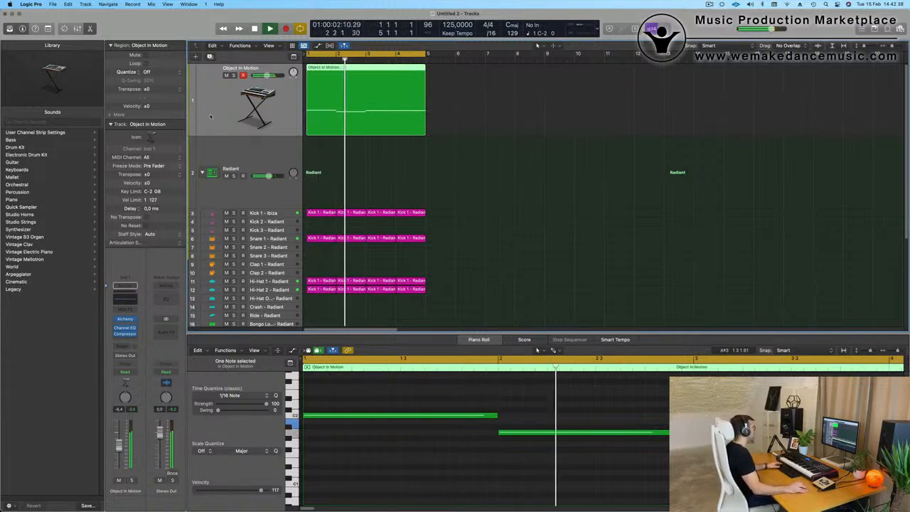
pyautogui.click(209, 57)
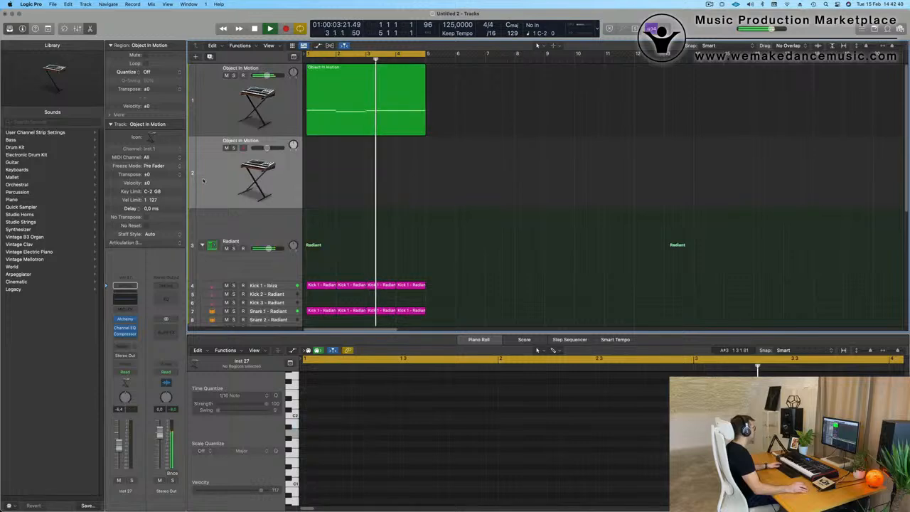
# Open Alchemy on the duplicated track and load the Heavy Pulse Bass preset from the Oblique Structures bass sounds
pyautogui.click(126, 320)
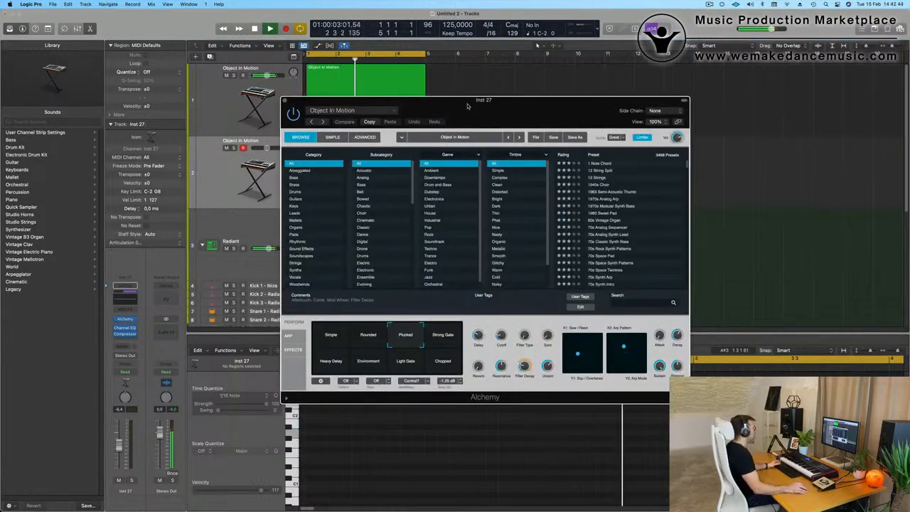
pyautogui.moveTo(467, 106); pyautogui.dragTo(420, 21)
pyautogui.click(315, 24)
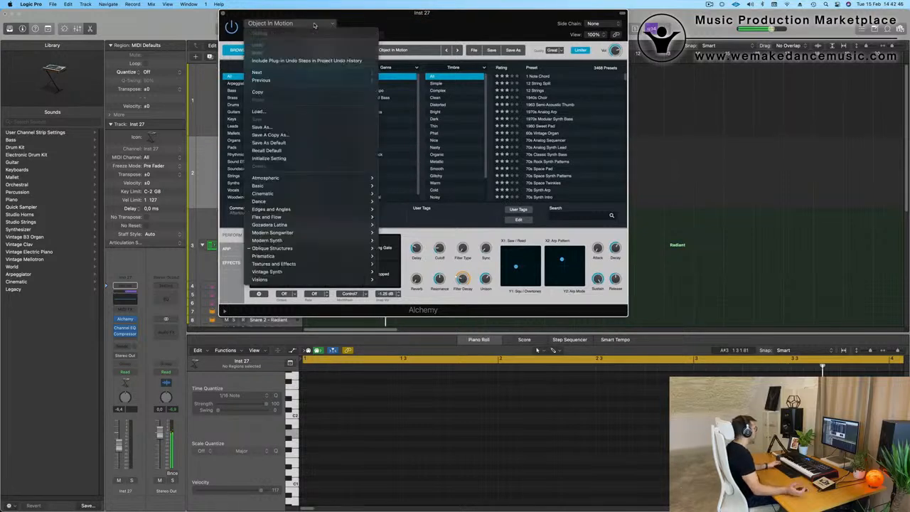
pyautogui.moveTo(335, 187)
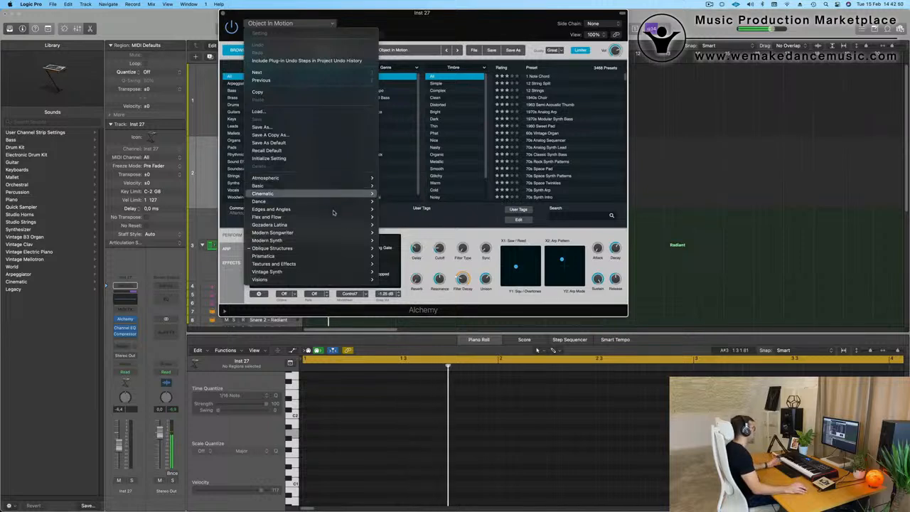
pyautogui.moveTo(331, 254)
pyautogui.moveTo(405, 260)
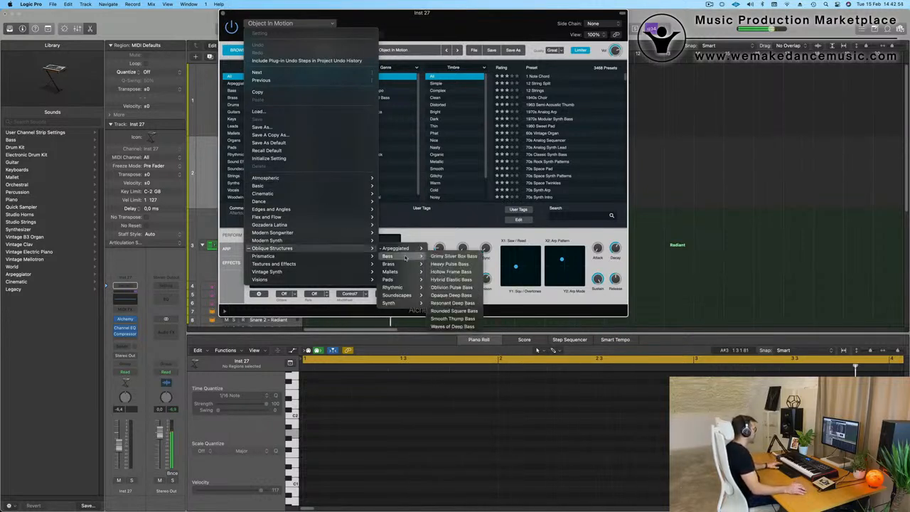
pyautogui.click(454, 264)
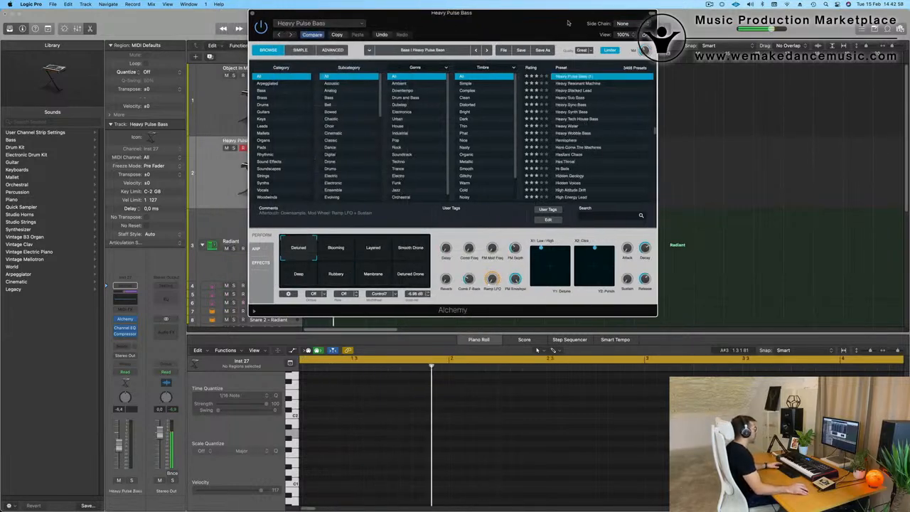
# Audition the Heavy Pulse Bass sound and switch its performance variation to Blooming
pyautogui.moveTo(447, 25); pyautogui.dragTo(515, 53)
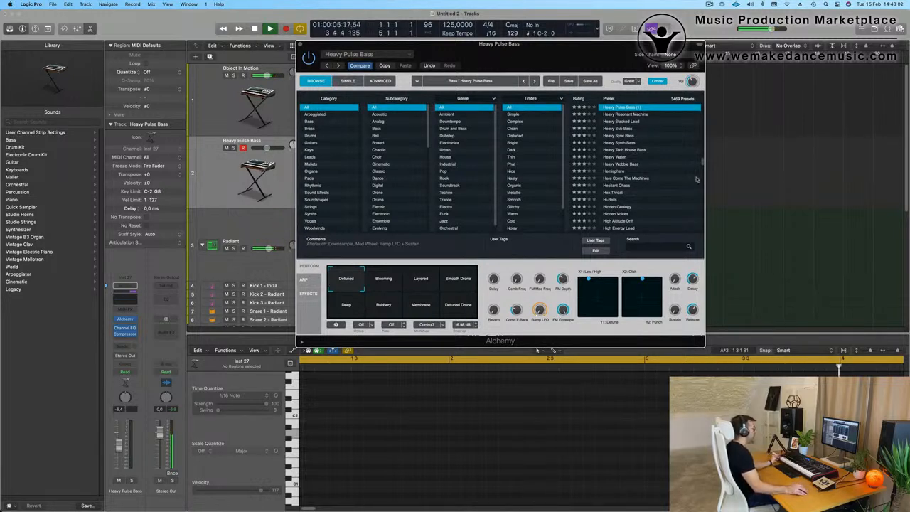
pyautogui.scroll(5, 696, 179)
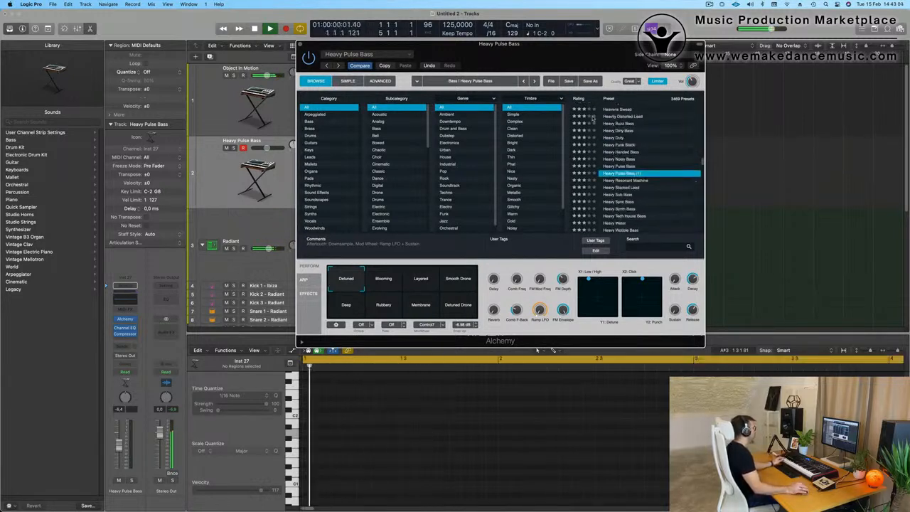
pyautogui.click(211, 183)
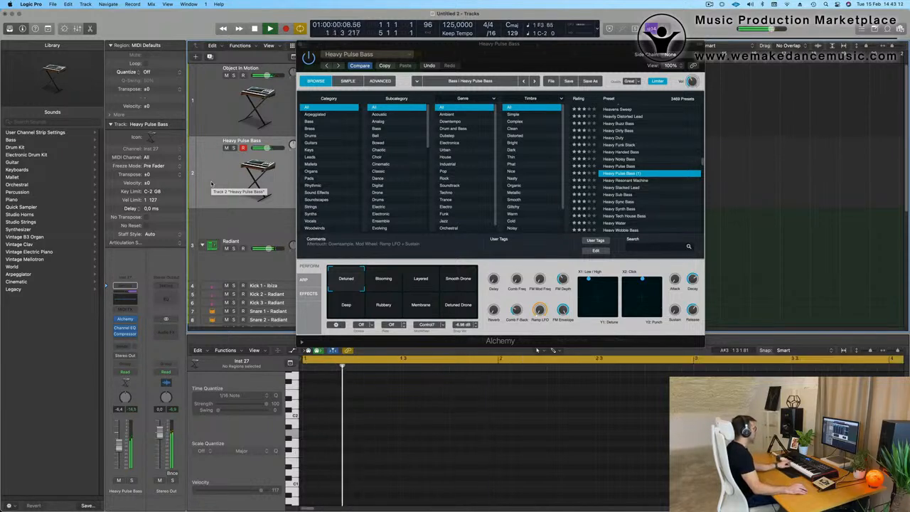
pyautogui.click(369, 278)
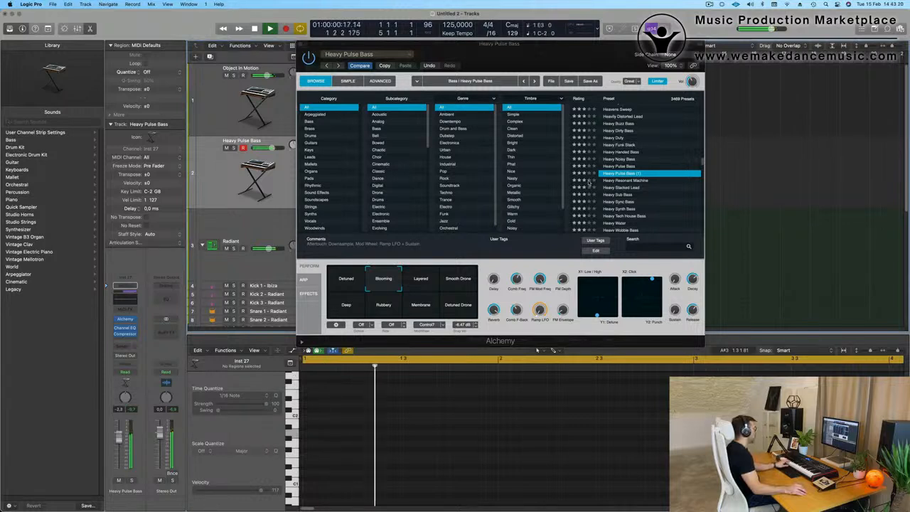
# Load the Opaque Deep Bass preset from the Oblique Structures bass sounds into Alchemy
pyautogui.click(348, 55)
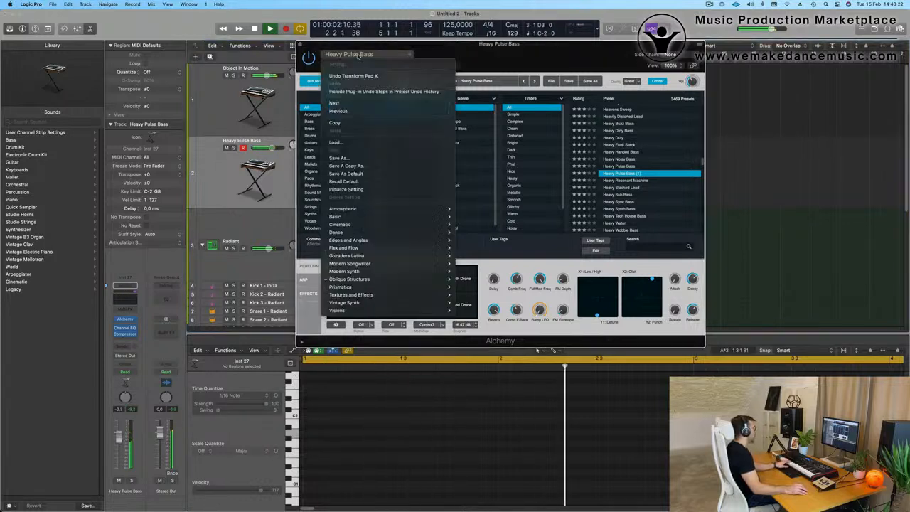
pyautogui.moveTo(379, 288)
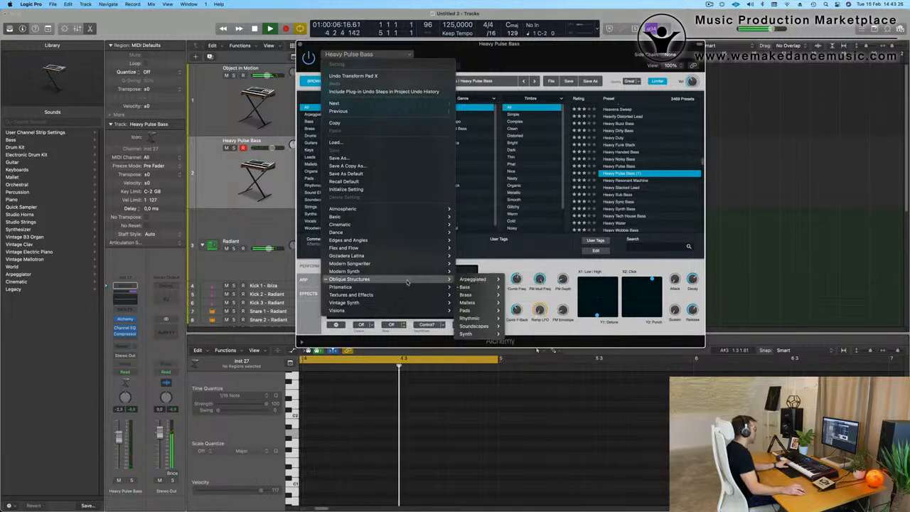
pyautogui.moveTo(468, 288)
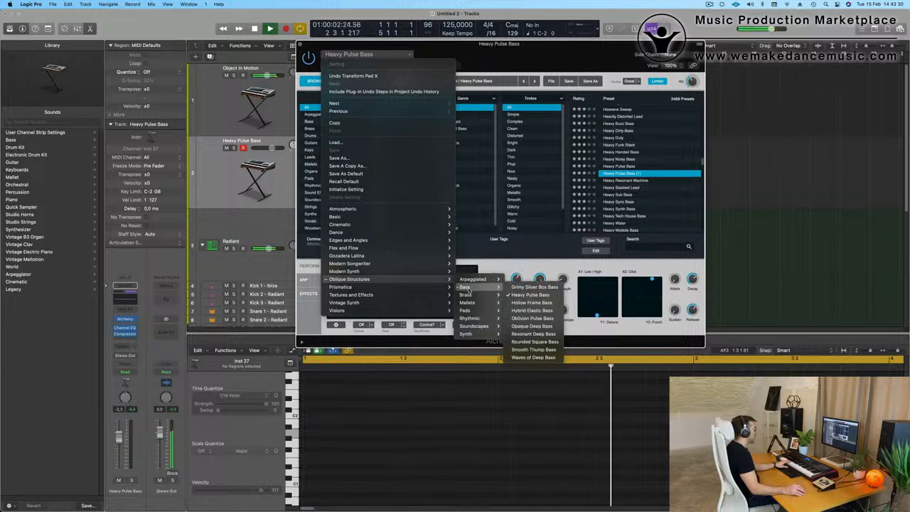
pyautogui.click(524, 326)
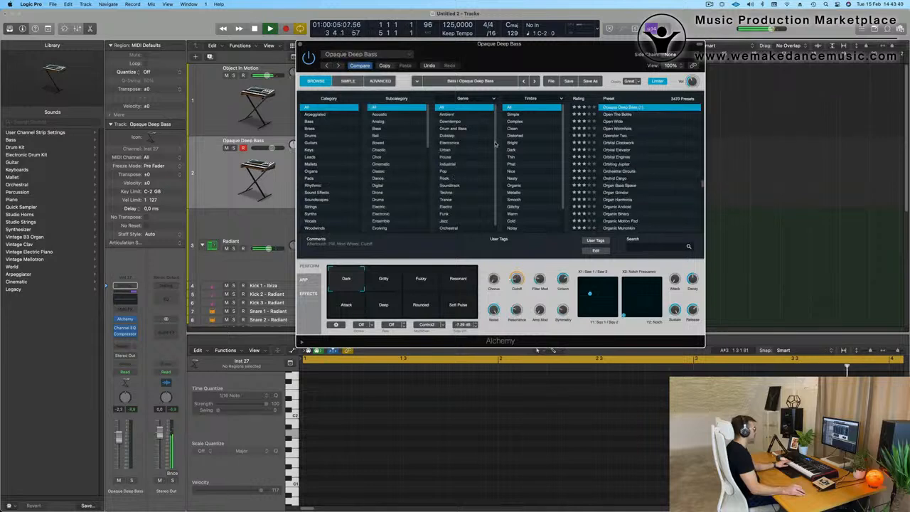
pyautogui.scroll(3, 648, 174)
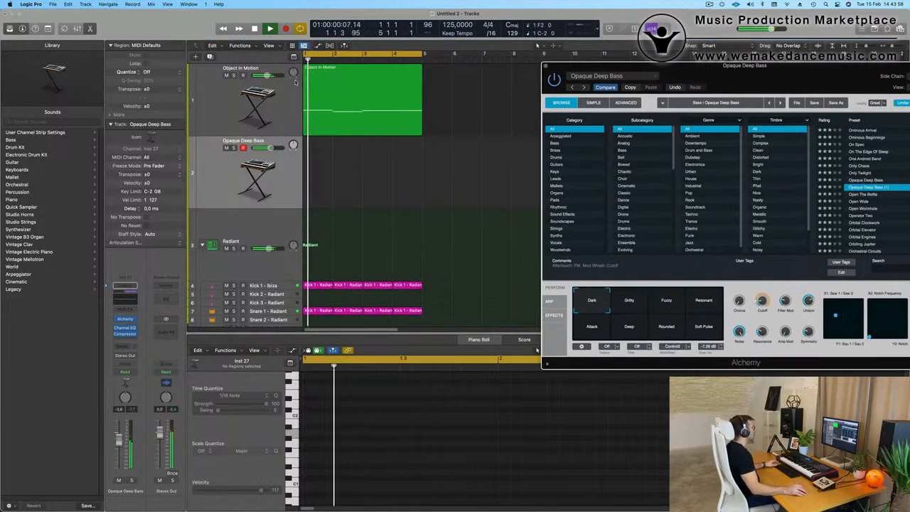
# Copy the Object in Motion region to bar 1 of the Opaque Deep Bass track, turn off cycle mode and stop playback
pyautogui.moveTo(350, 89); pyautogui.dragTo(351, 153)
pyautogui.press('c')
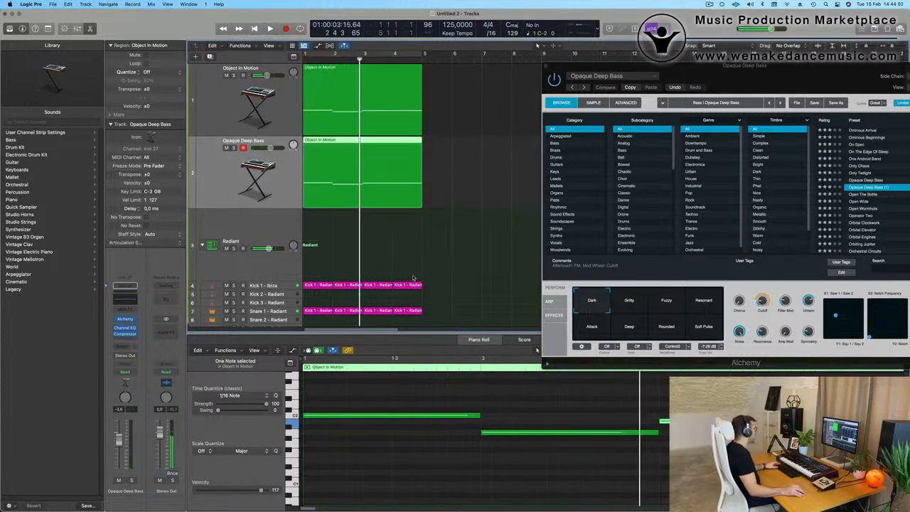
pyautogui.click(439, 238)
pyautogui.press('space')
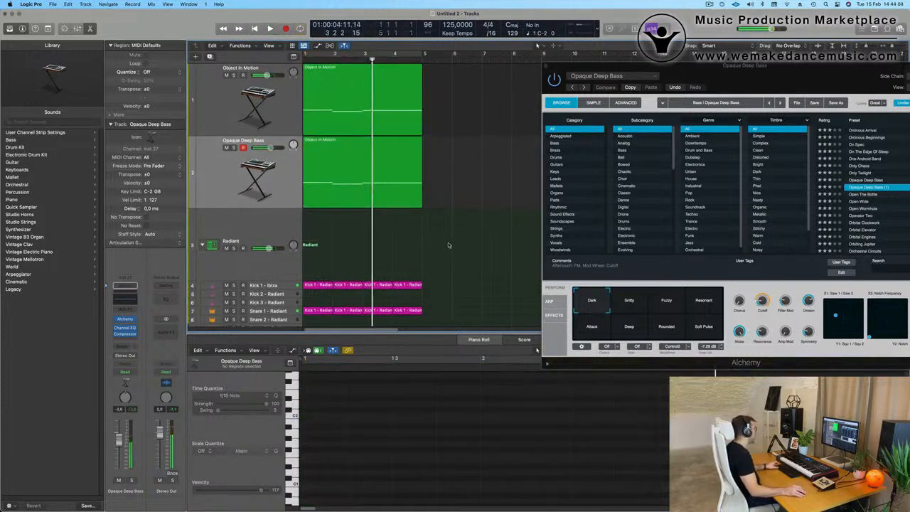
# Return to bar 1, turn cycle mode back on over the four-bar section and start playback
pyautogui.press('space')
pyautogui.press('super+Left')
pyautogui.press('space')
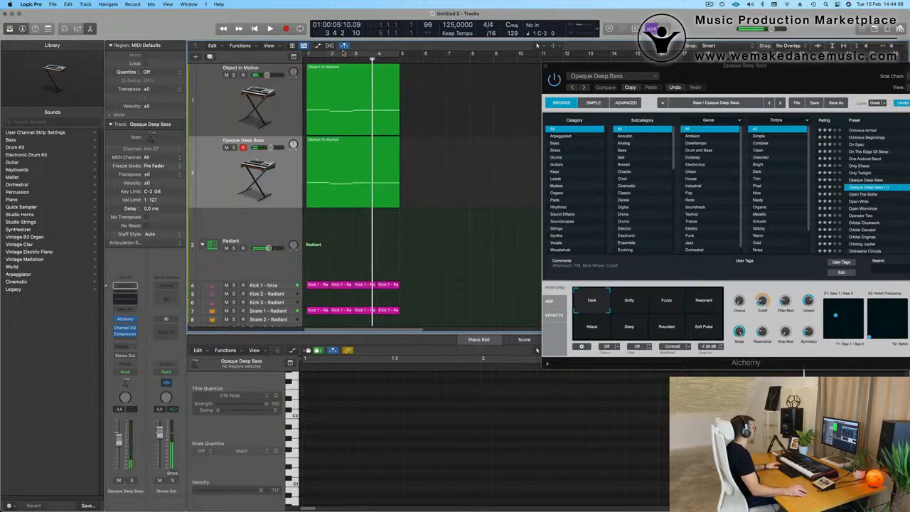
pyautogui.click(343, 53)
pyautogui.press('space')
# Transpose all notes of the Opaque Deep Bass region up one octave in the Piano Roll
pyautogui.click(356, 191)
pyautogui.click(395, 451)
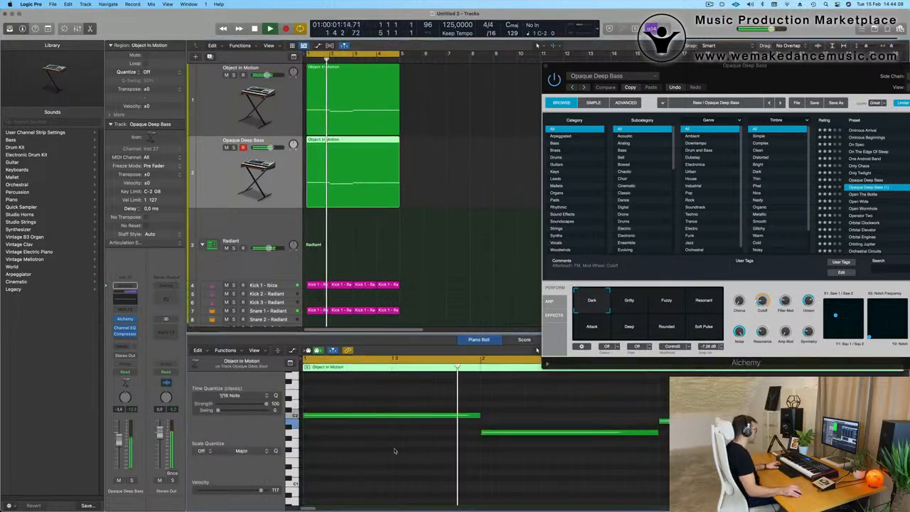
pyautogui.press('super+a')
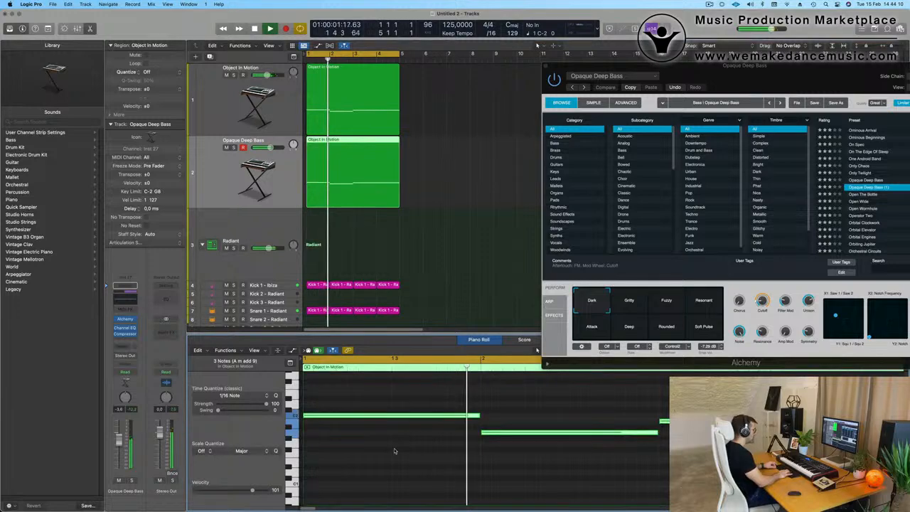
pyautogui.press('Delete')
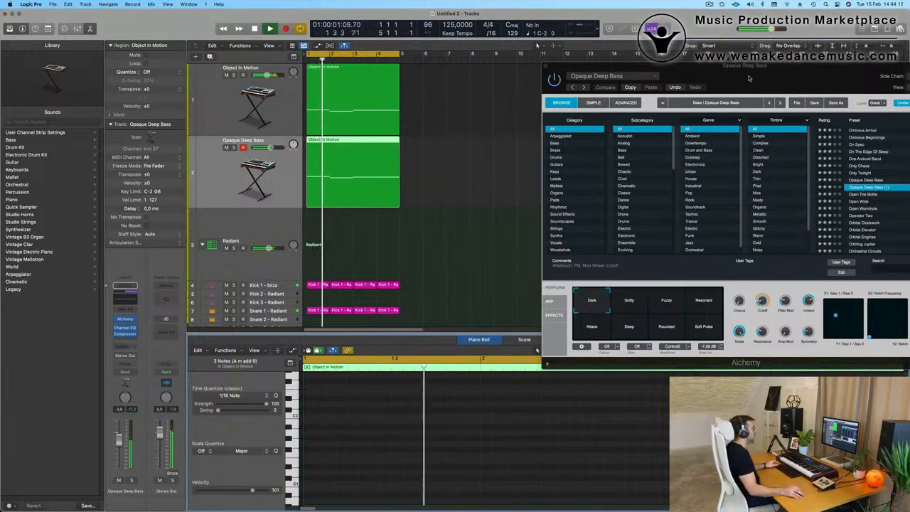
# Audition the Gritty, Fuzzy, Resonant and Rounded performance variations of Opaque Deep Bass during playback
pyautogui.moveTo(748, 79); pyautogui.dragTo(543, 127)
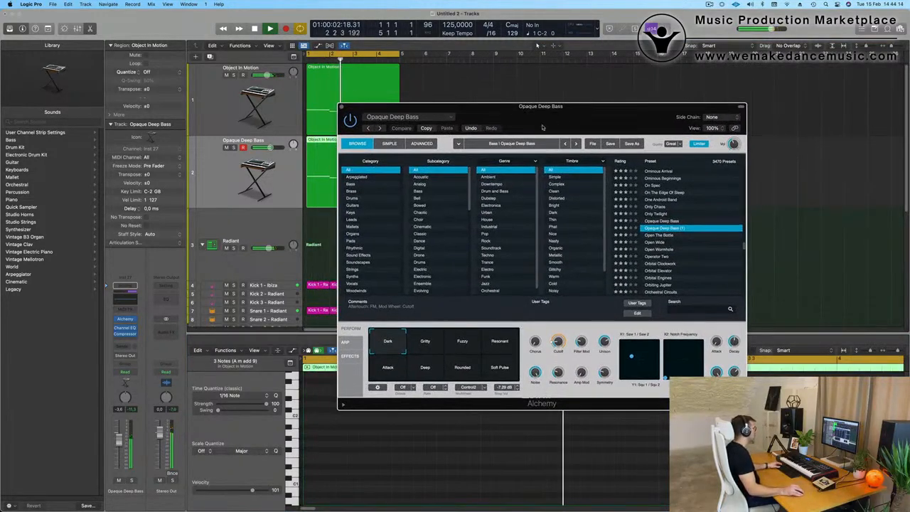
pyautogui.click(425, 342)
pyautogui.click(463, 345)
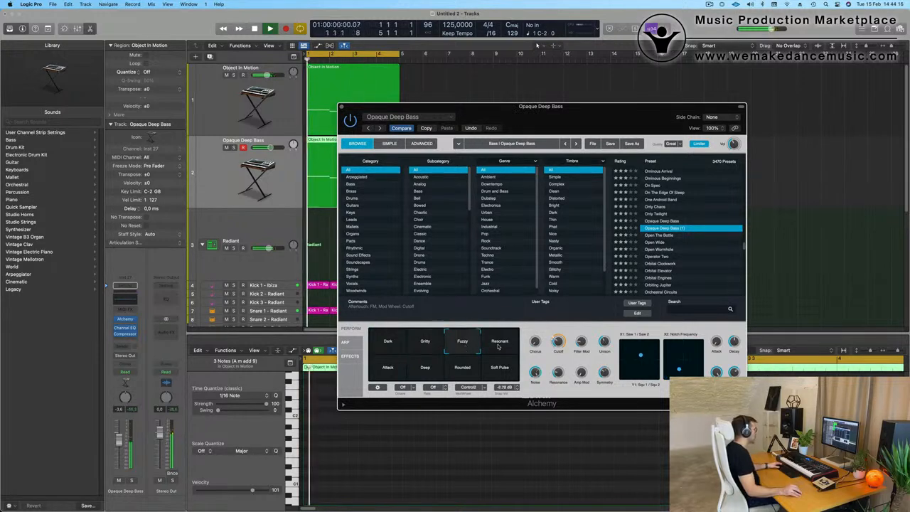
pyautogui.click(499, 346)
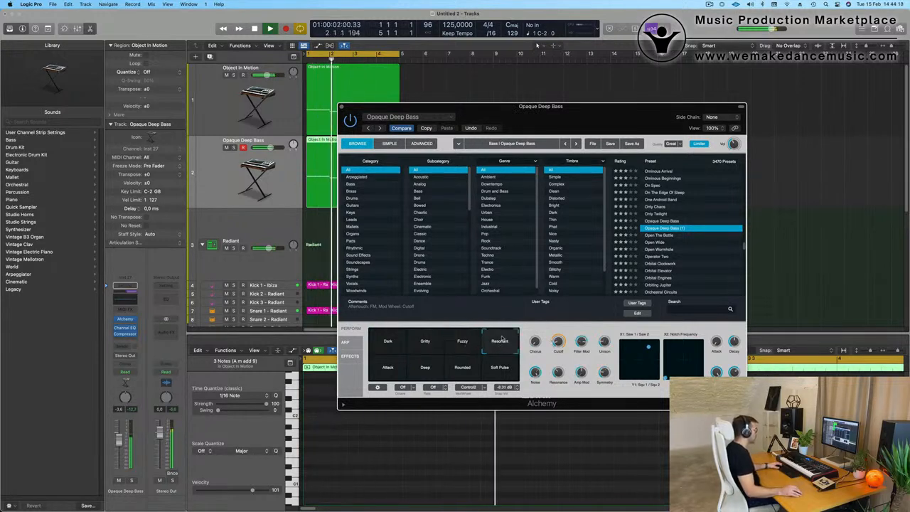
pyautogui.click(456, 373)
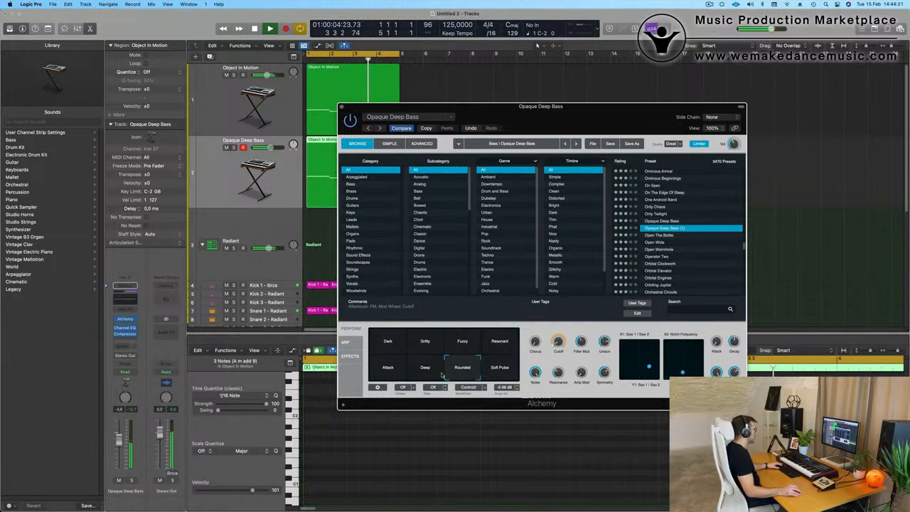
# Compare the Attack, Resonant, Fuzzy and Gritty variations of Opaque Deep Bass, and return to Dark
pyautogui.press('space')
pyautogui.click(387, 370)
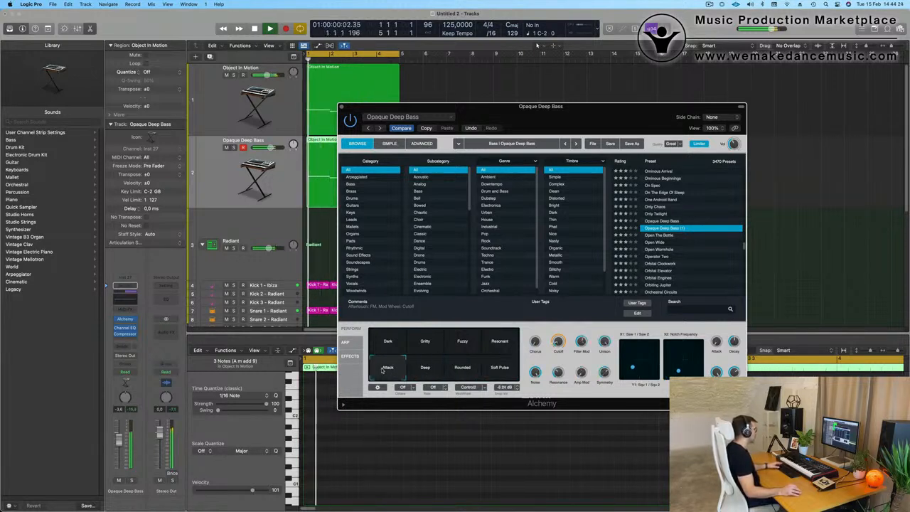
pyautogui.click(506, 343)
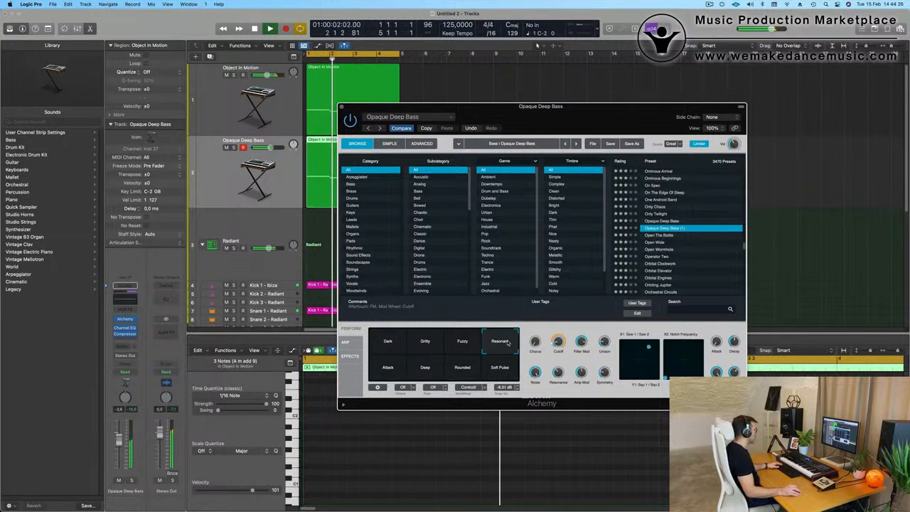
pyautogui.click(462, 343)
pyautogui.click(430, 343)
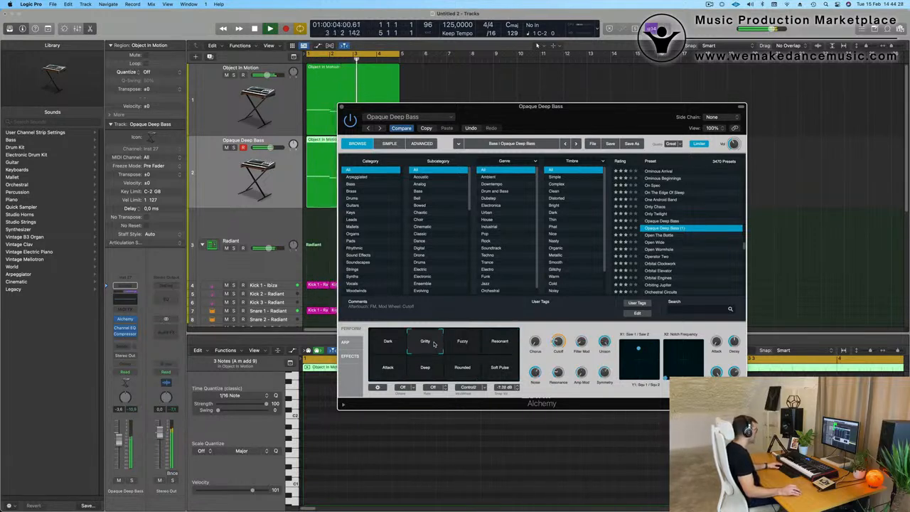
pyautogui.click(388, 342)
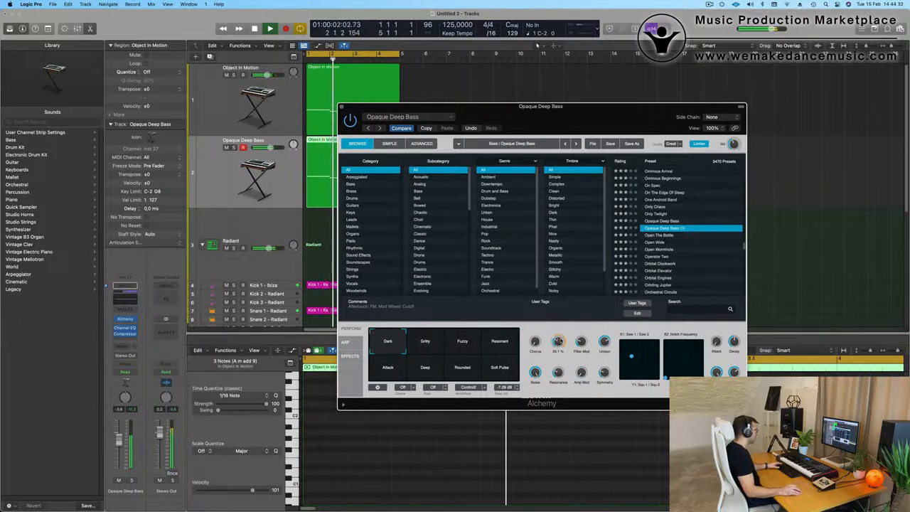
pyautogui.press('space')
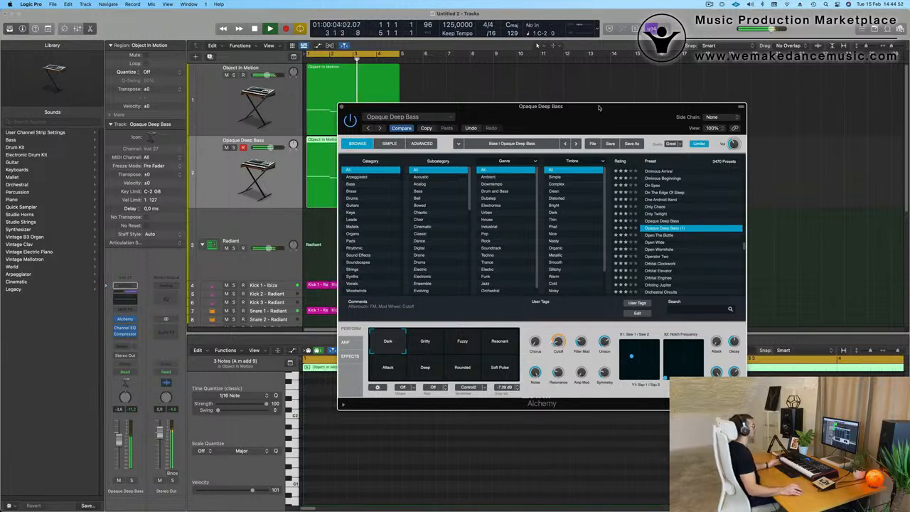
# In the Object in Motion track's Channel EQ, set an 18 dB/Oct low cut at 87.5 Hz and a +1.0 dB boost at 155 Hz
pyautogui.moveTo(598, 108); pyautogui.dragTo(669, 53)
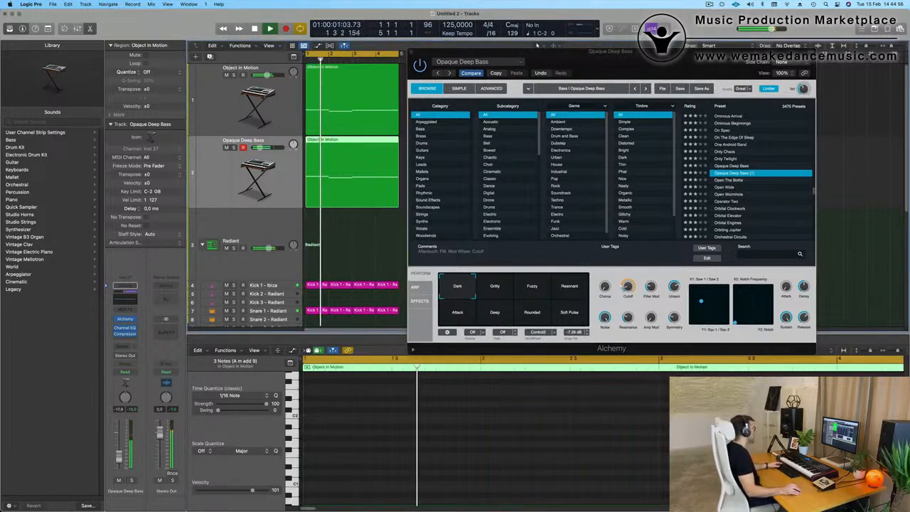
pyautogui.click(221, 133)
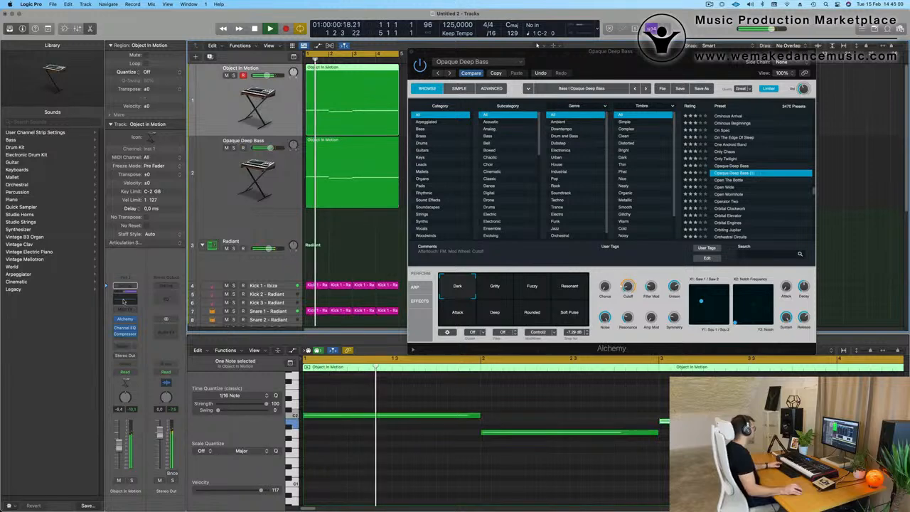
pyautogui.click(123, 299)
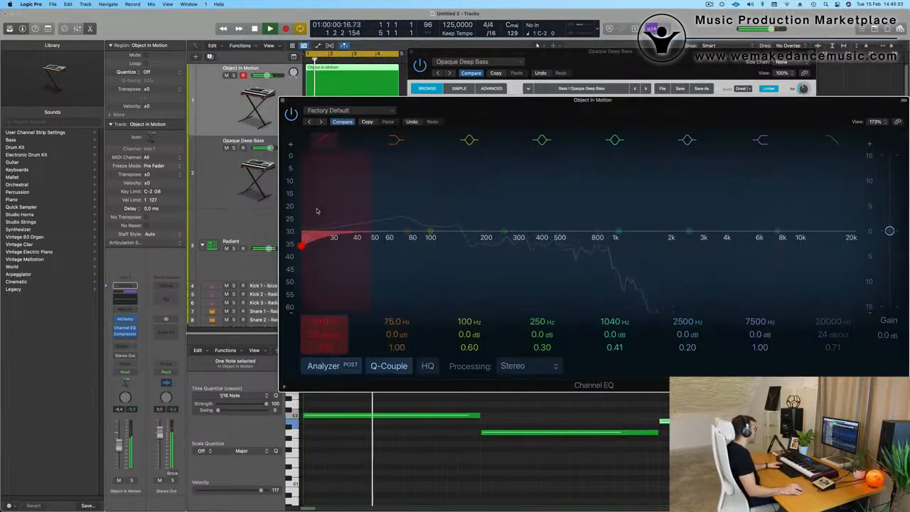
pyautogui.moveTo(317, 211); pyautogui.dragTo(436, 208)
pyautogui.moveTo(504, 233); pyautogui.dragTo(464, 227)
pyautogui.click(425, 250)
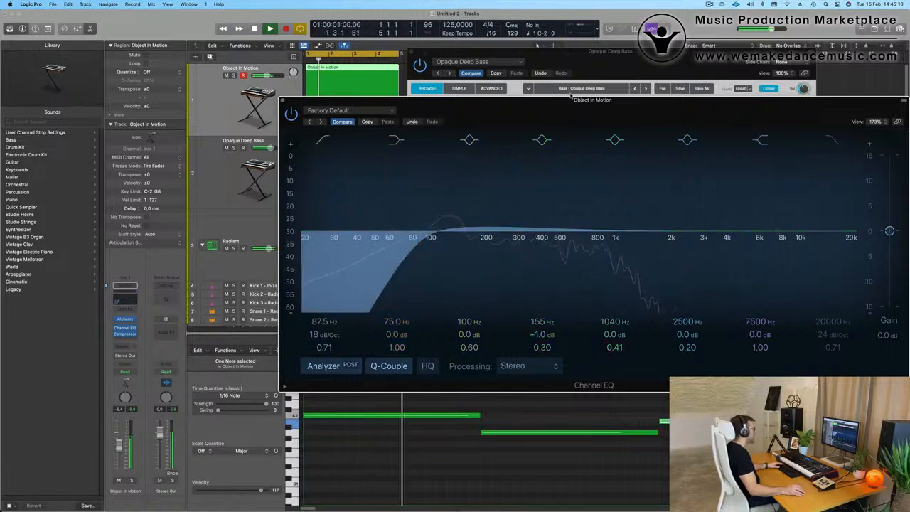
pyautogui.moveTo(521, 101); pyautogui.dragTo(464, 140)
pyautogui.click(226, 140)
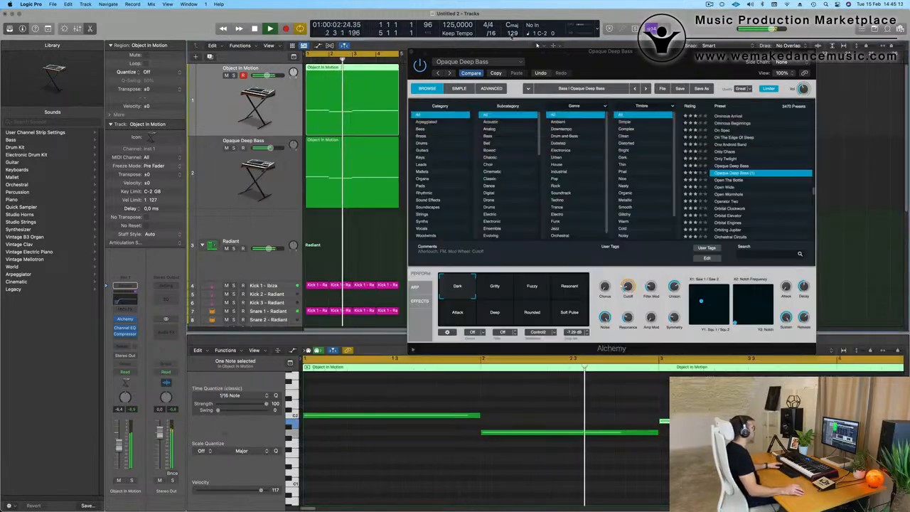
# In Alchemy on the Object in Motion track, set the arpeggiator's Pattern to 3, adjust the performance Cutoff and close the plug-in
pyautogui.moveTo(604, 56); pyautogui.dragTo(638, 338)
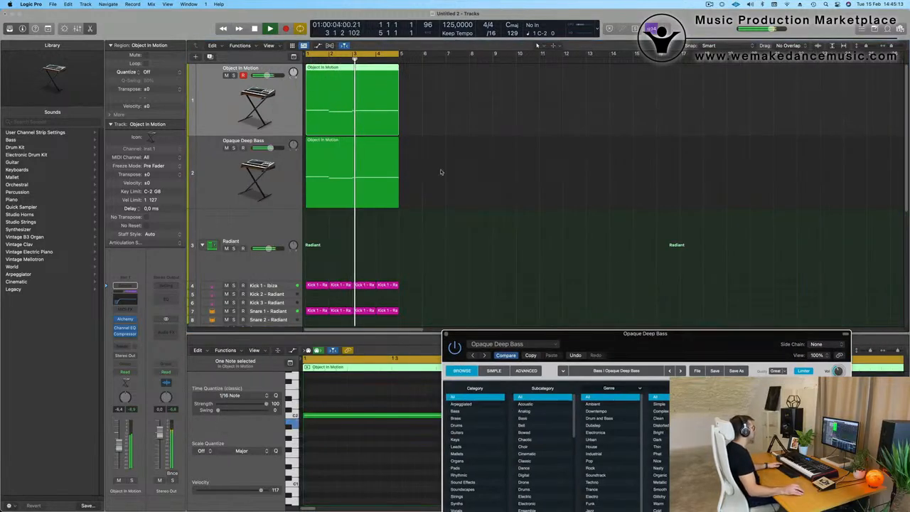
pyautogui.click(229, 101)
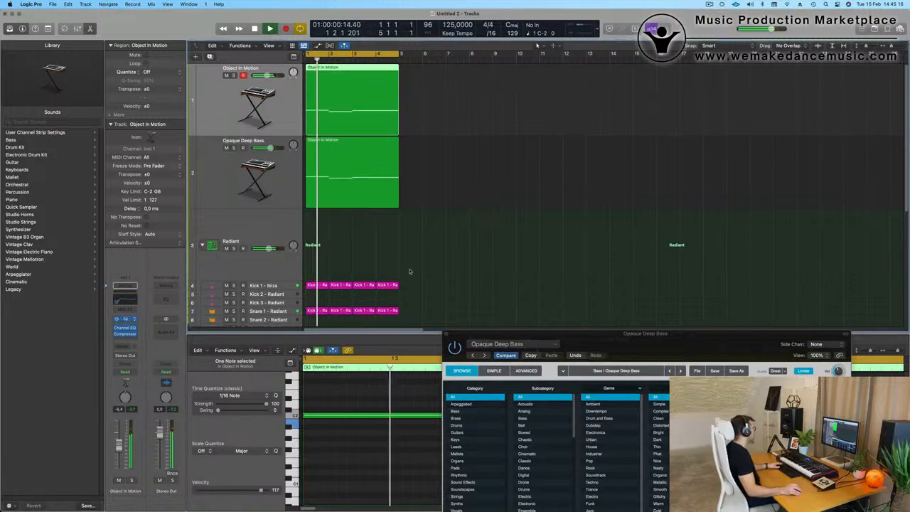
pyautogui.click(125, 320)
pyautogui.moveTo(730, 87); pyautogui.dragTo(527, 95)
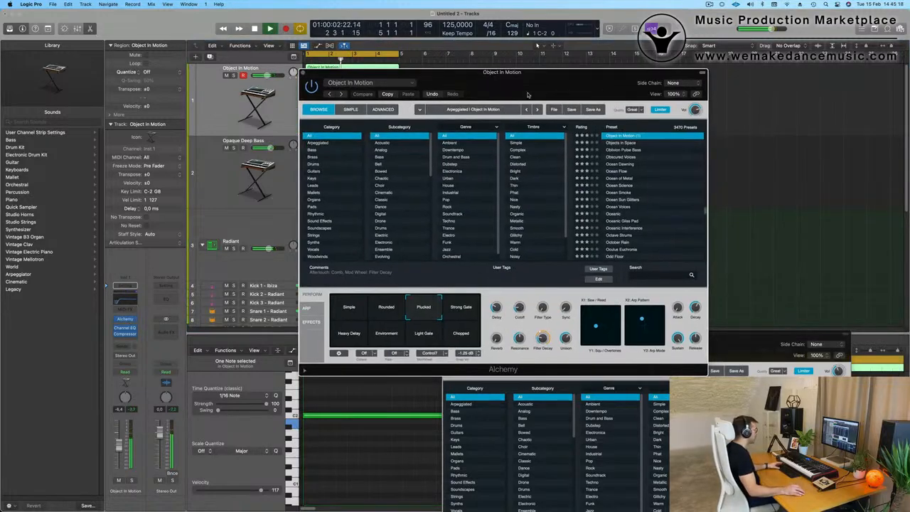
pyautogui.click(305, 308)
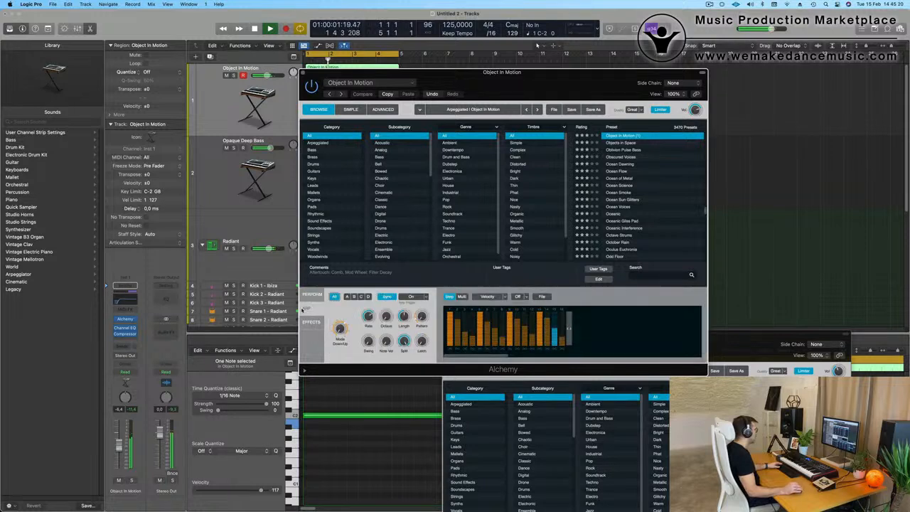
pyautogui.moveTo(422, 315); pyautogui.dragTo(426, 309)
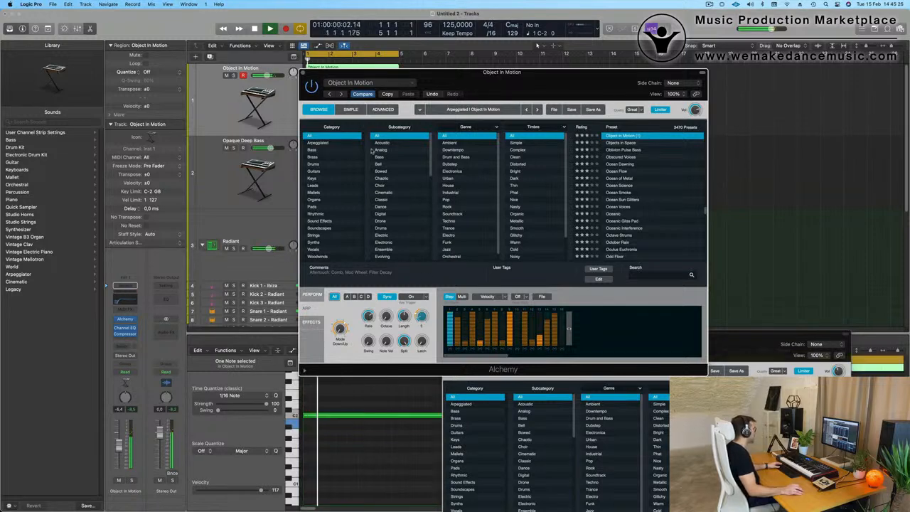
pyautogui.click(311, 295)
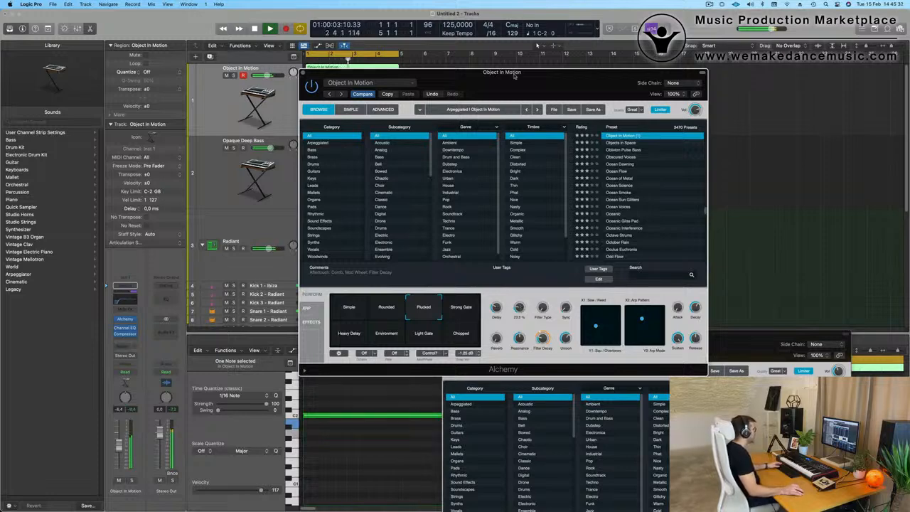
pyautogui.moveTo(514, 76); pyautogui.dragTo(594, 96)
pyautogui.click(391, 90)
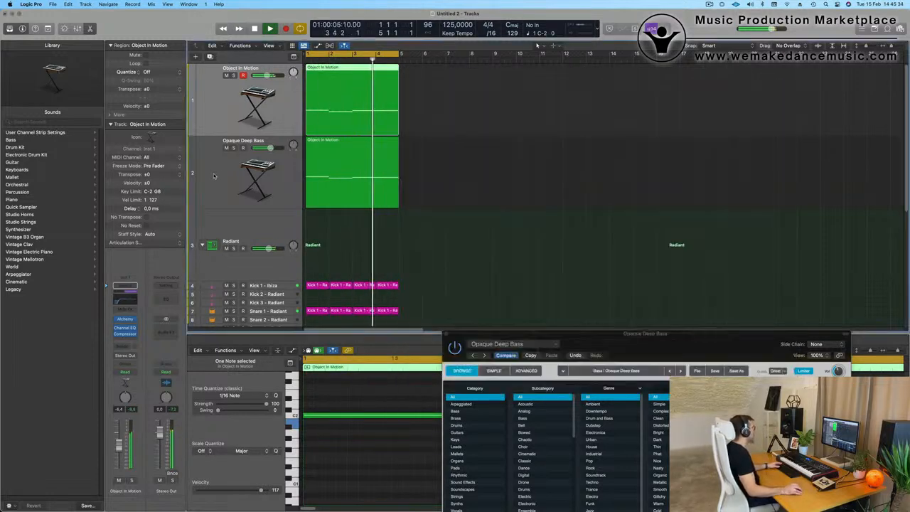
# In Alchemy on the Opaque Deep Bass track, set Filter Mod to 67 % and Amp Mod to 0.0 %, and close the plug-in
pyautogui.click(216, 174)
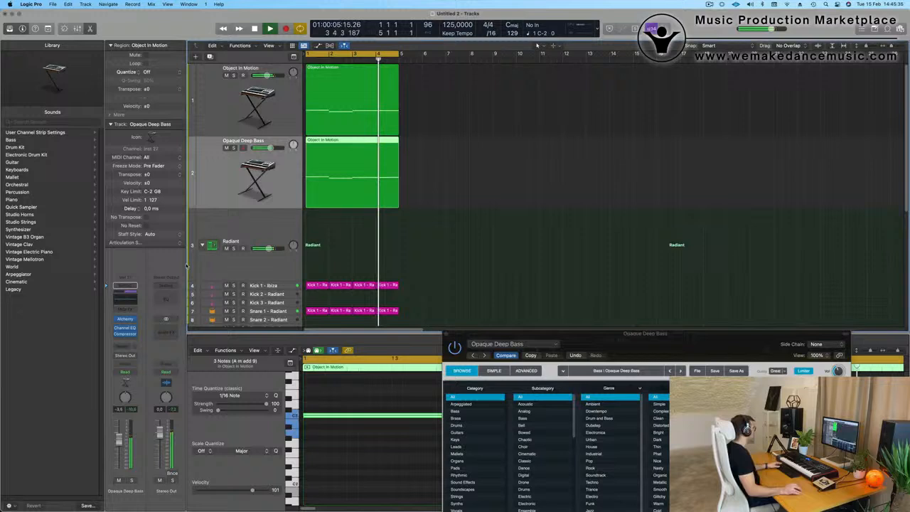
pyautogui.click(127, 320)
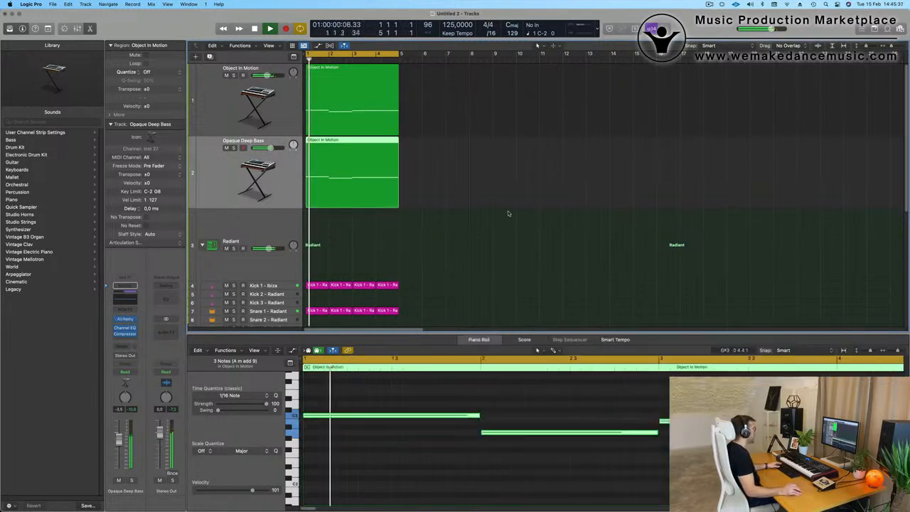
pyautogui.click(129, 319)
pyautogui.moveTo(647, 351); pyautogui.dragTo(572, 97)
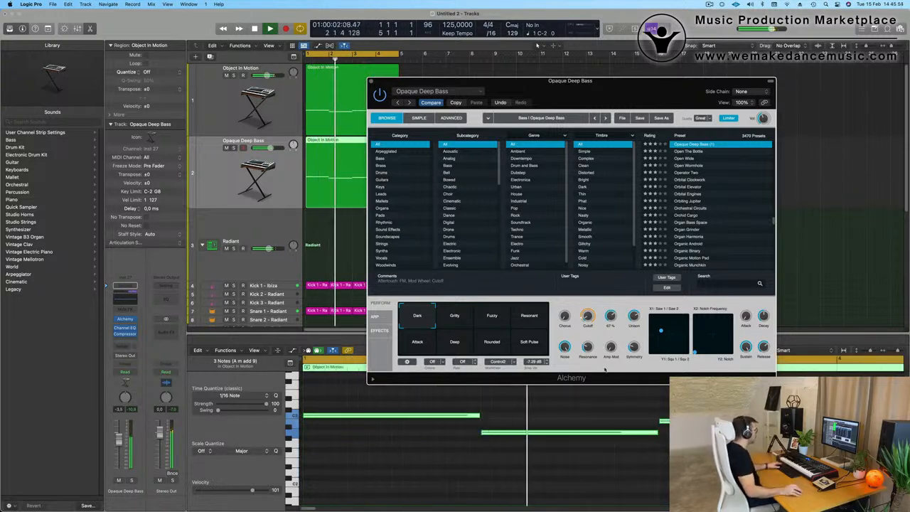
pyautogui.moveTo(602, 96); pyautogui.dragTo(584, 164)
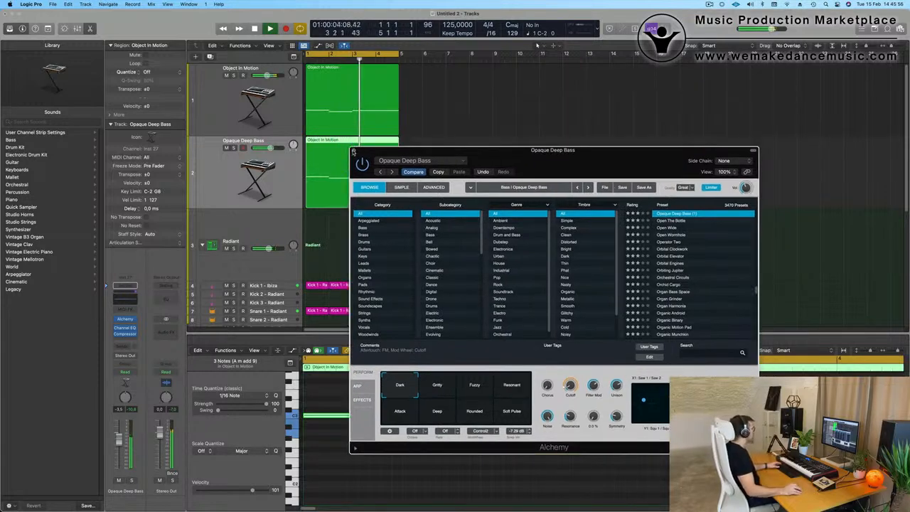
pyautogui.click(353, 152)
# Fit all Radiant kit tracks into view and examine the Hi-Hat 1 part alongside the arpeggio and bass
pyautogui.moveTo(398, 209); pyautogui.dragTo(441, 209)
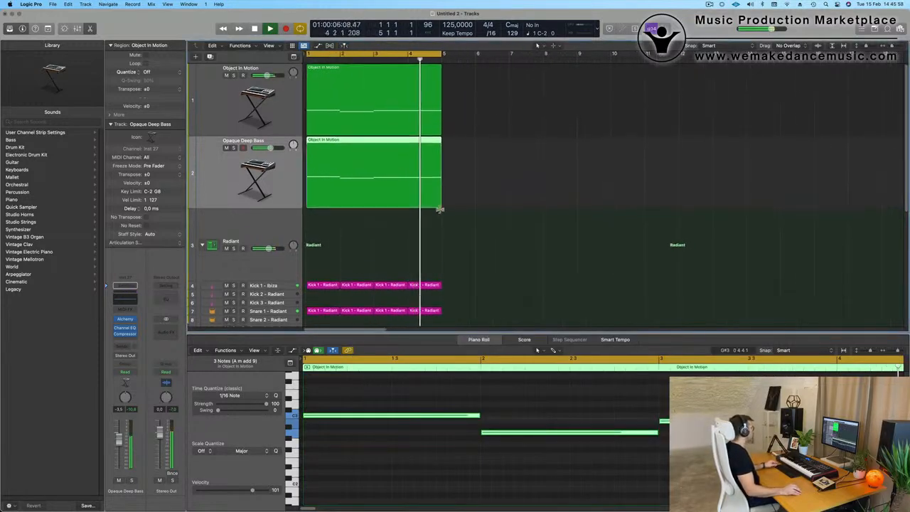
pyautogui.press('super+Up')
pyautogui.press('super+Up')
pyautogui.press('super+Up')
pyautogui.press('super+Up')
pyautogui.press('super+Up')
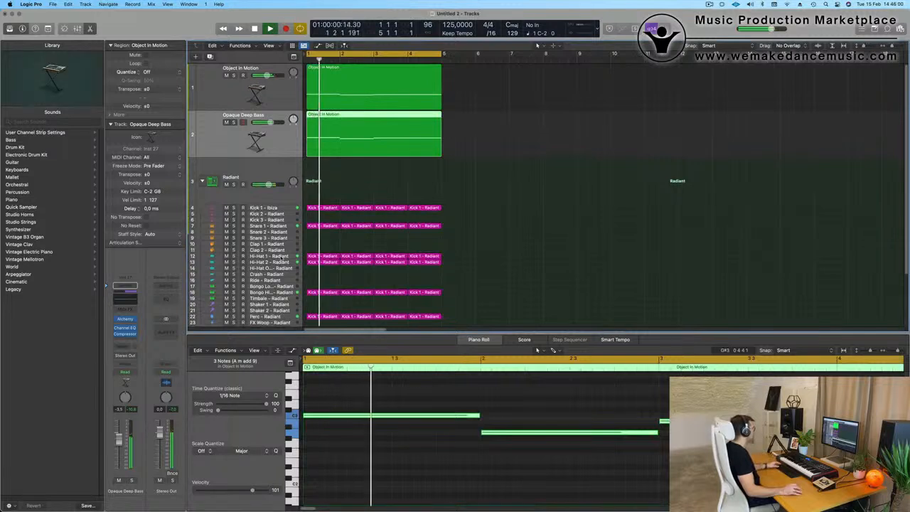
pyautogui.click(283, 257)
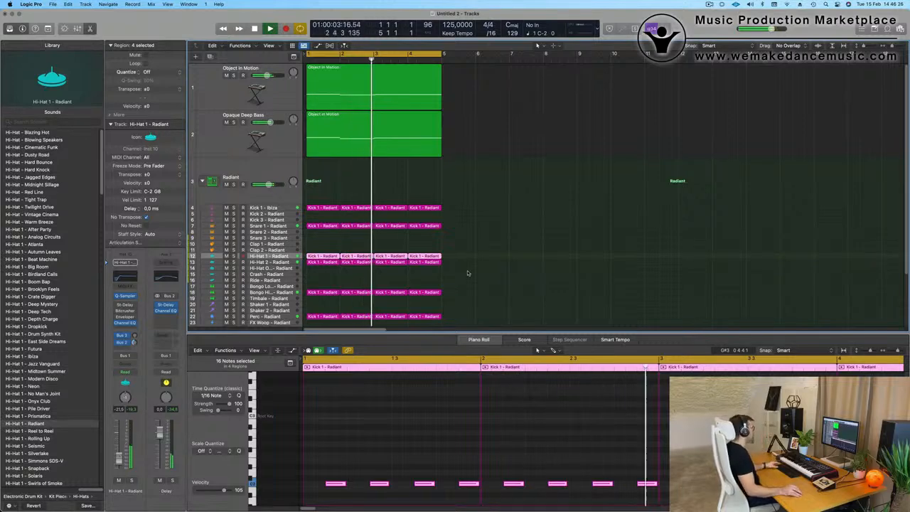
pyautogui.scroll(-3, 504, 198)
pyautogui.scroll(-2, 505, 199)
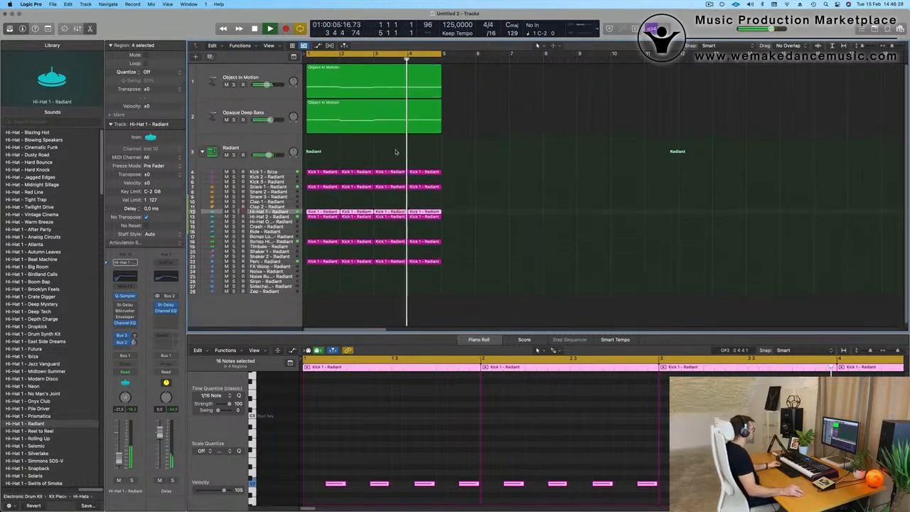
# Duplicate the Object in Motion track with its Alchemy, Channel EQ and Compressor settings
pyautogui.click(256, 106)
pyautogui.keyDown('shift'); pyautogui.click(253, 72); pyautogui.keyUp('shift')
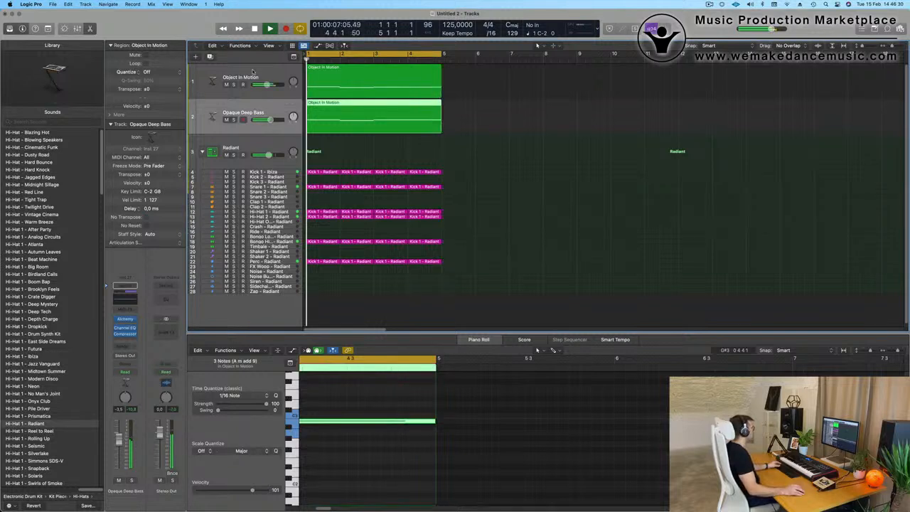
pyautogui.press('super+d')
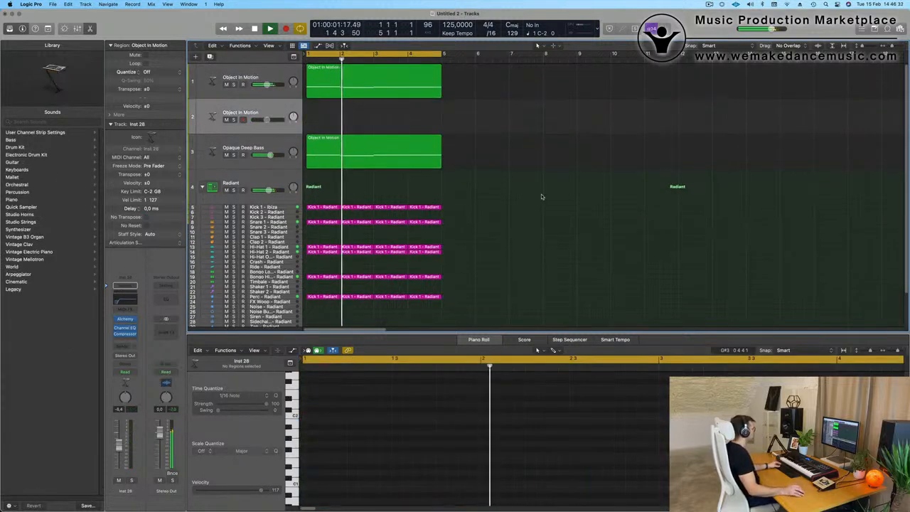
# Move the duplicate Object in Motion track below Opaque Deep Bass and set its Channel EQ low cut to 20.0 Hz
pyautogui.moveTo(265, 112); pyautogui.dragTo(430, 154)
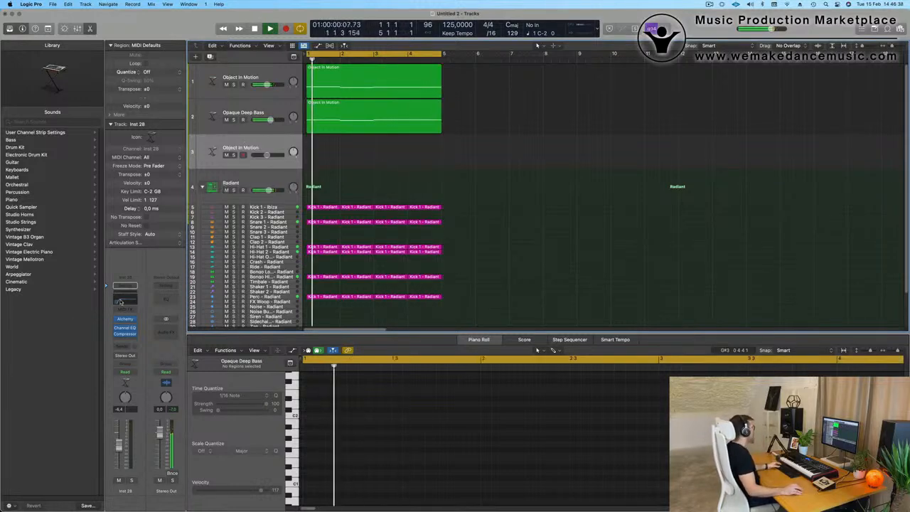
pyautogui.click(121, 301)
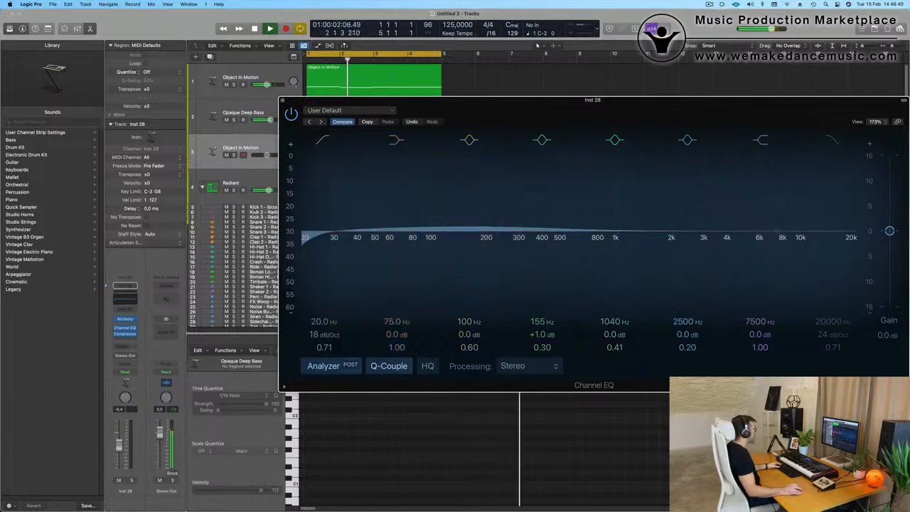
pyautogui.click(282, 101)
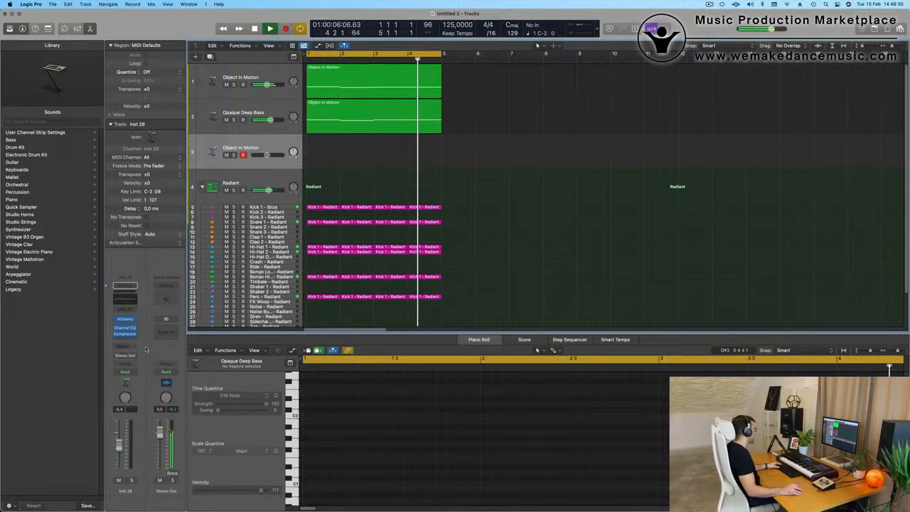
# Add a send to Bus 5 on the duplicate Object in Motion track and insert a stereo SilverVerb on the bus's aux channel
pyautogui.click(126, 347)
pyautogui.moveTo(142, 358)
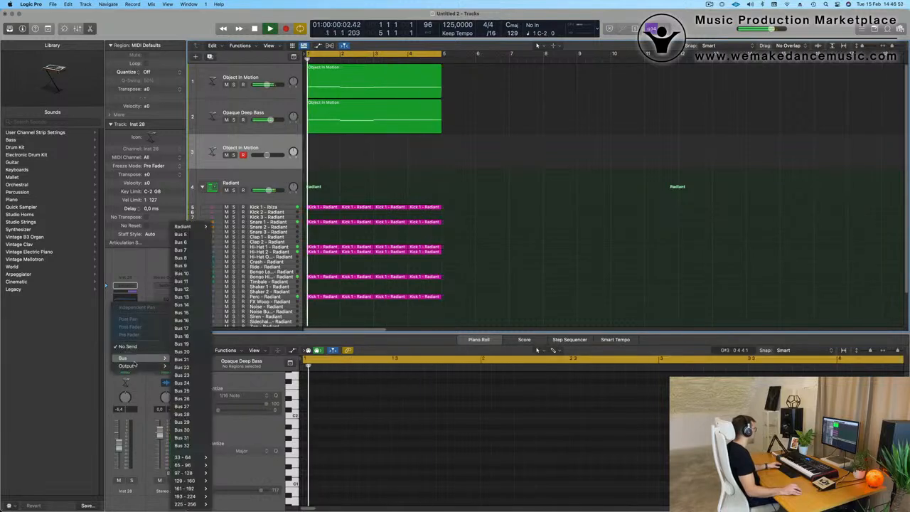
pyautogui.click(184, 234)
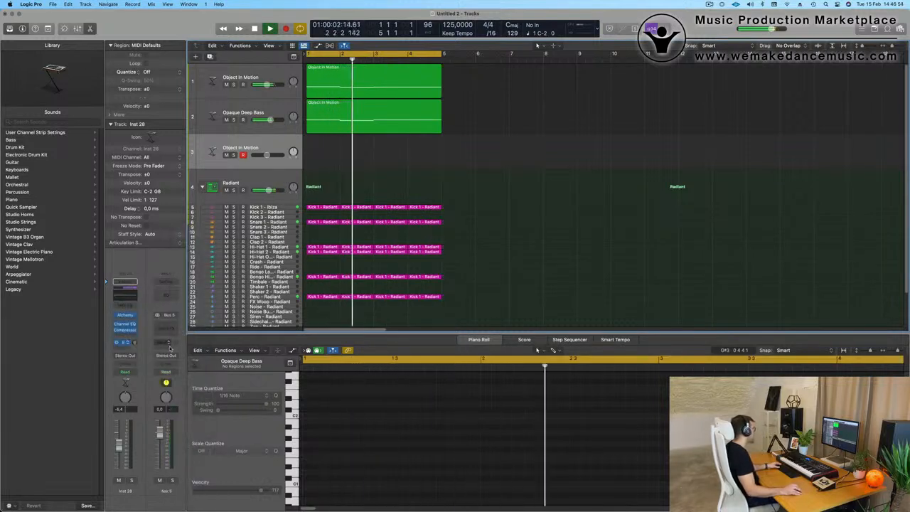
pyautogui.click(168, 343)
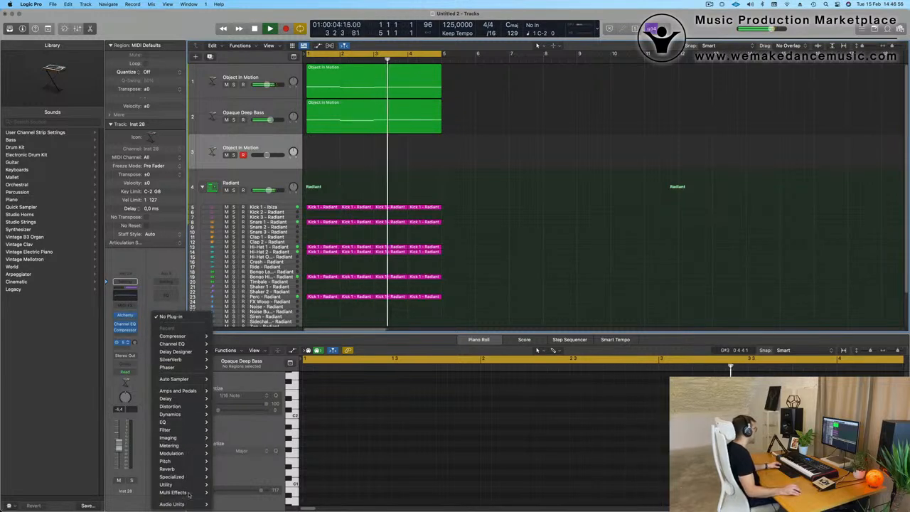
pyautogui.moveTo(170, 469)
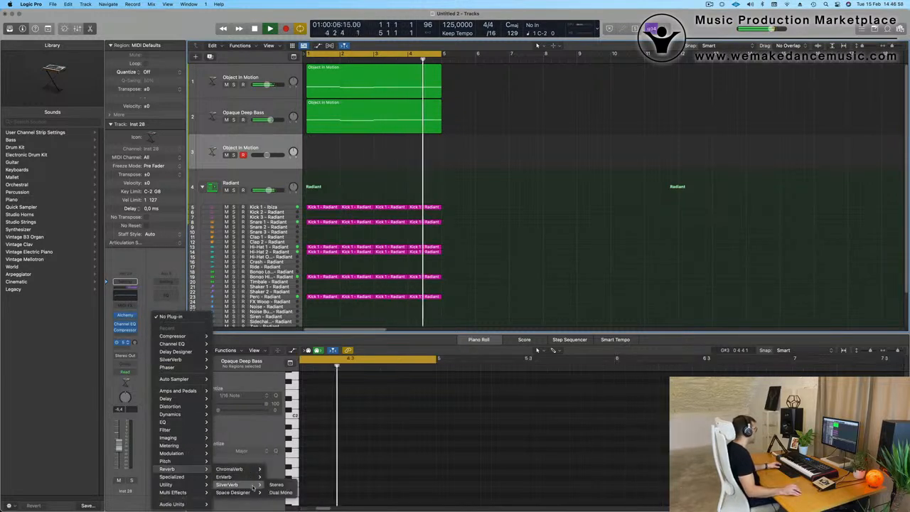
pyautogui.click(276, 484)
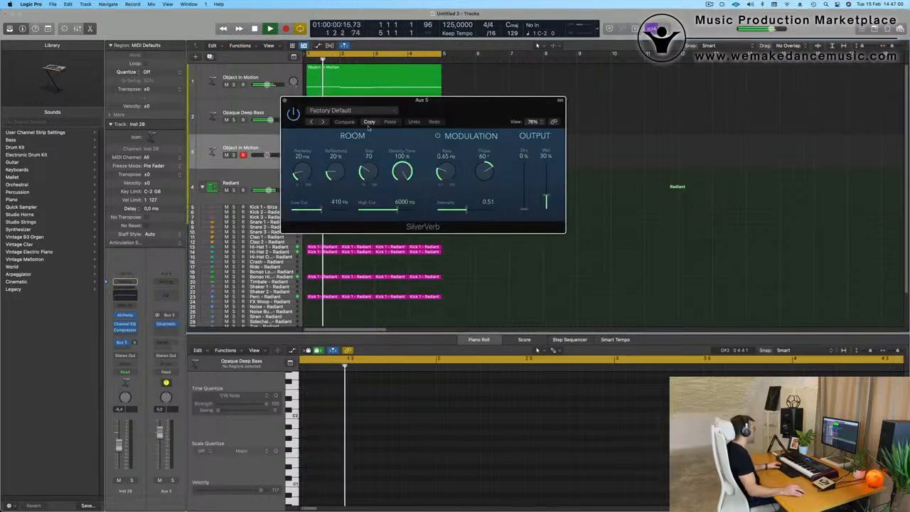
# Load the grandiose setting in the Aux 5 SilverVerb and close the plug-in
pyautogui.click(352, 110)
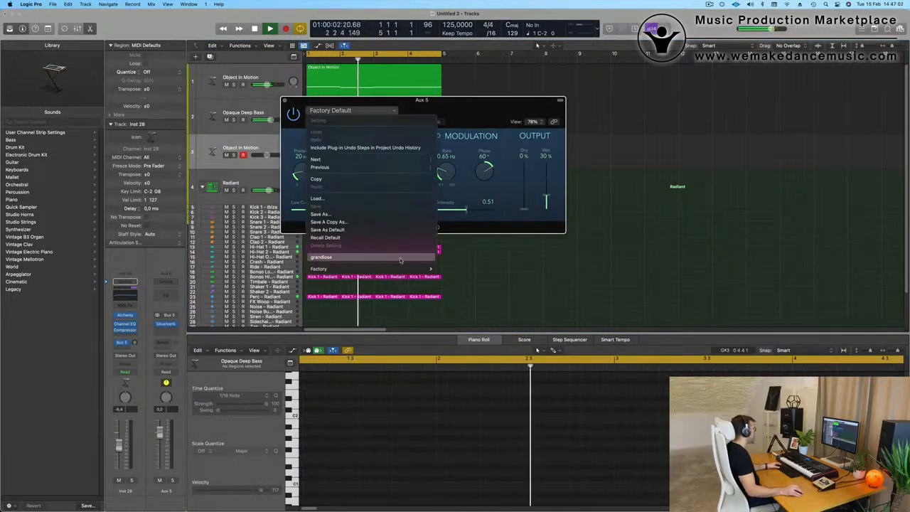
pyautogui.click(384, 258)
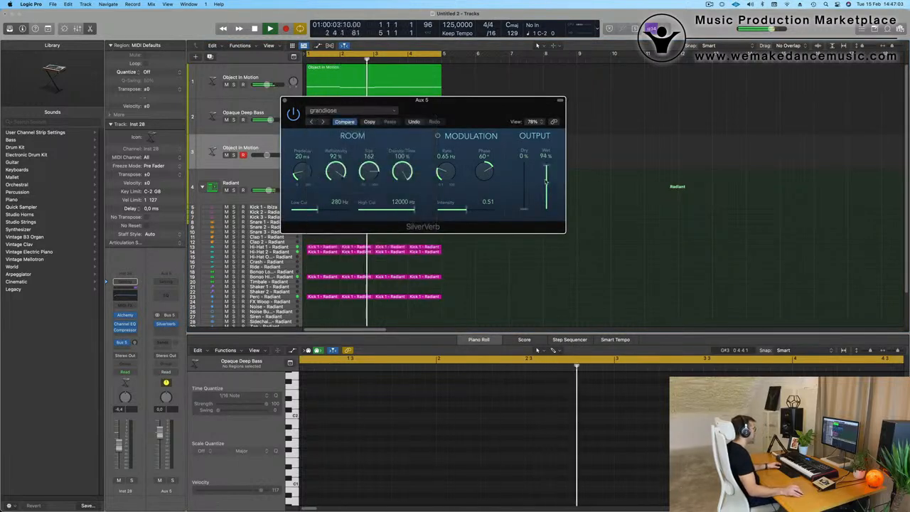
pyautogui.click(284, 101)
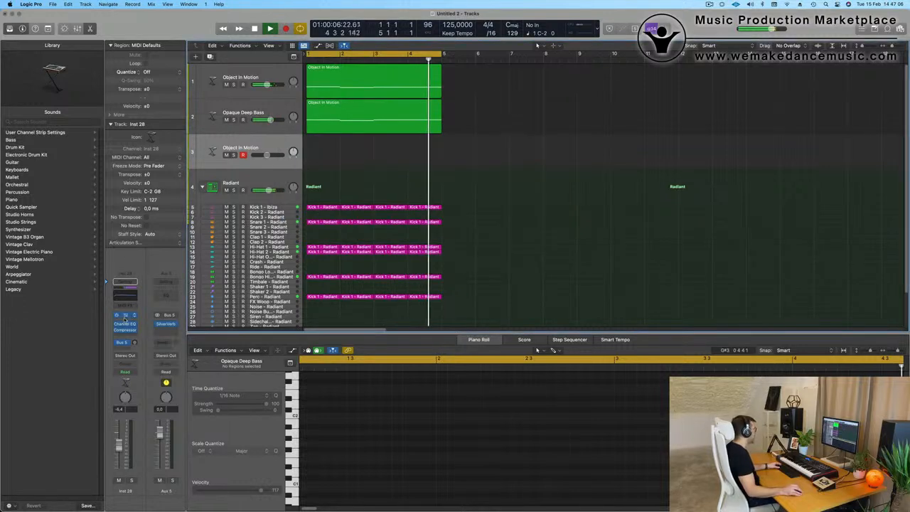
# Repeat all the four-bar regions three times and extend the cycle range to bar 17
pyautogui.press('super+a')
pyautogui.press('super+r')
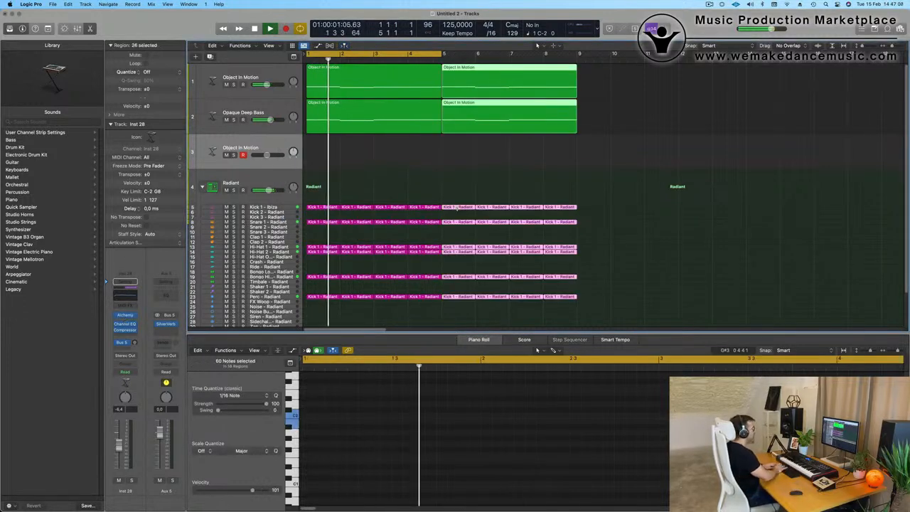
pyautogui.press('super+r')
pyautogui.press('super+r')
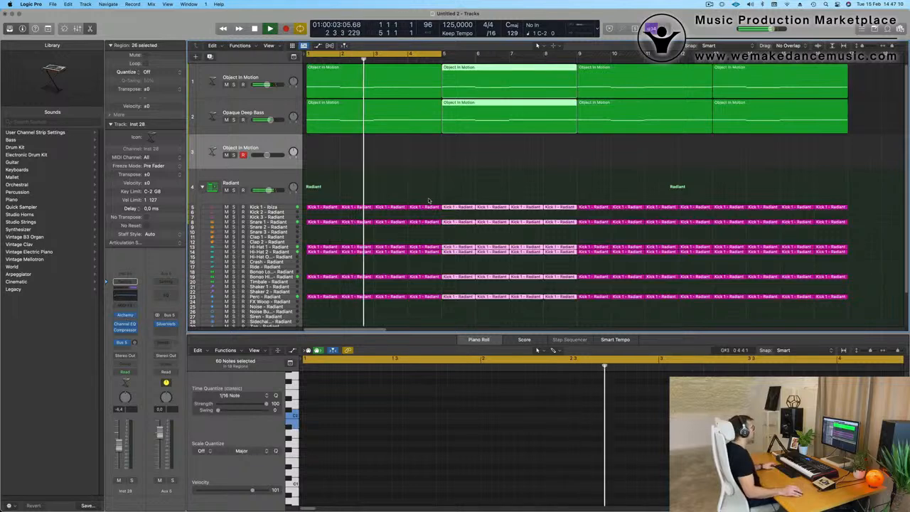
pyautogui.moveTo(443, 53); pyautogui.dragTo(848, 62)
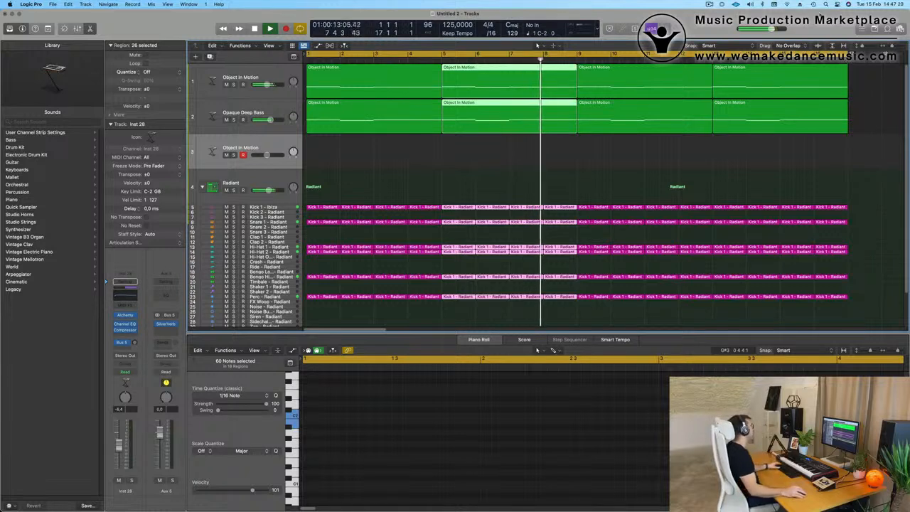
pyautogui.click(450, 160)
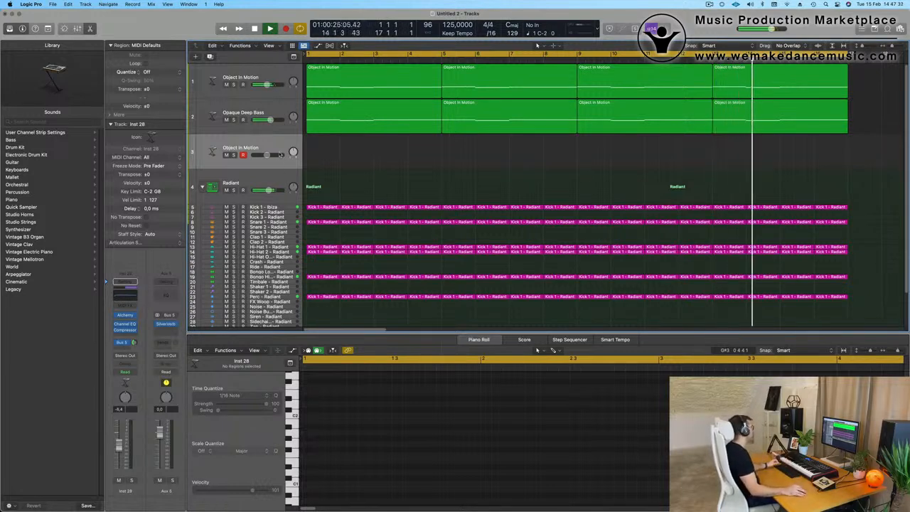
# Try the Oblique Structures mallet preset Weighted Pluck in the duplicate track's Alchemy, with the channel volume at -0.9 dB
pyautogui.click(124, 315)
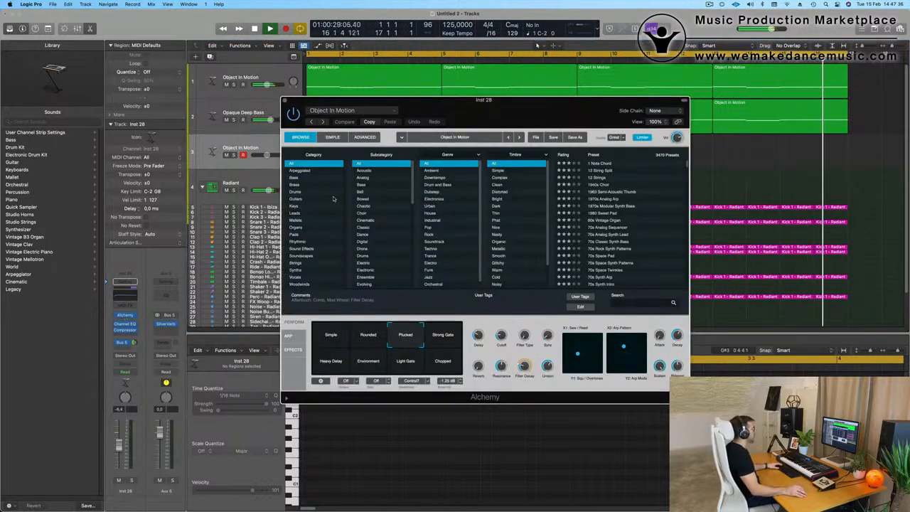
pyautogui.click(359, 112)
pyautogui.moveTo(383, 336)
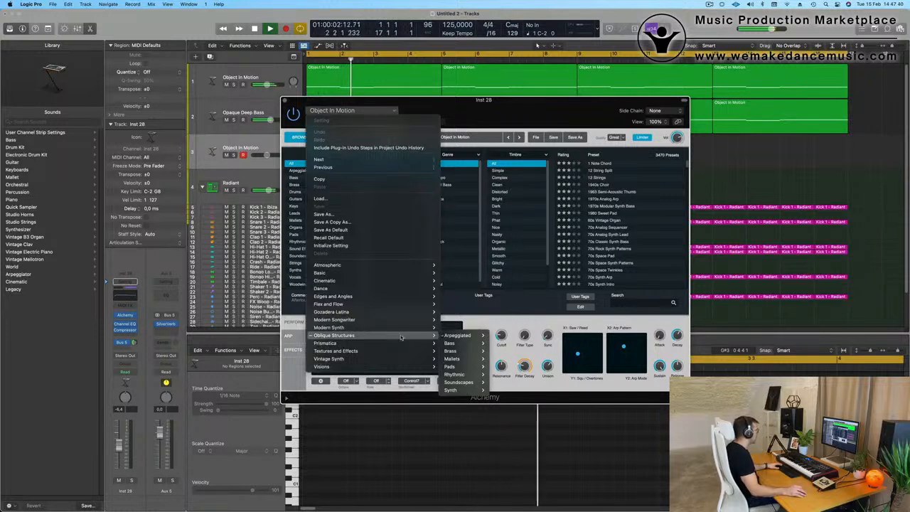
pyautogui.moveTo(461, 360)
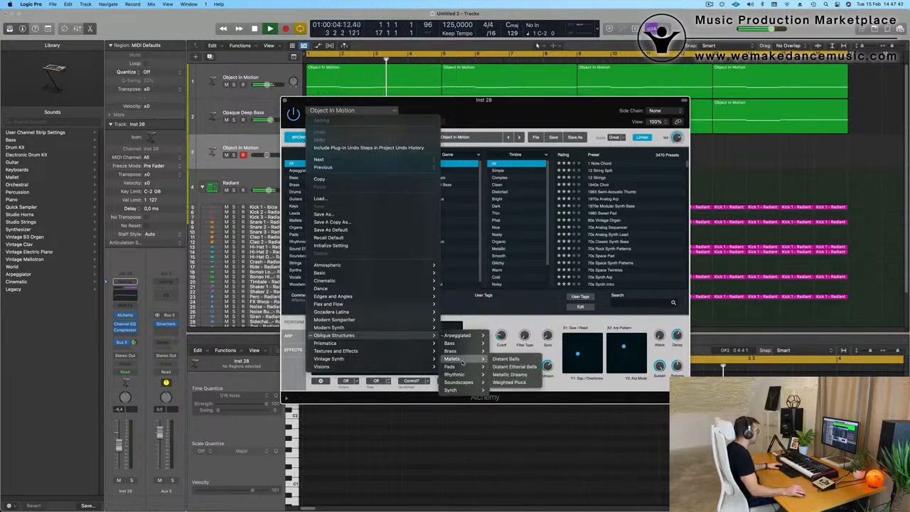
pyautogui.click(525, 383)
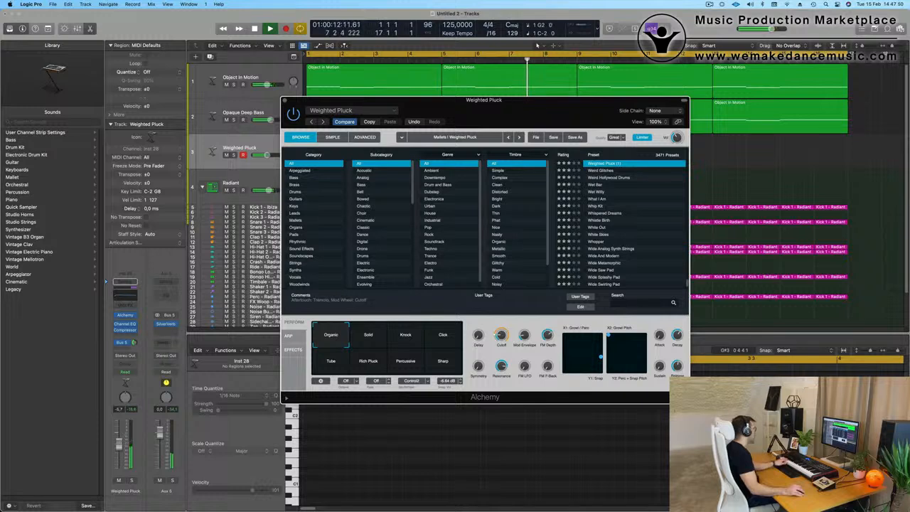
pyautogui.click(119, 436)
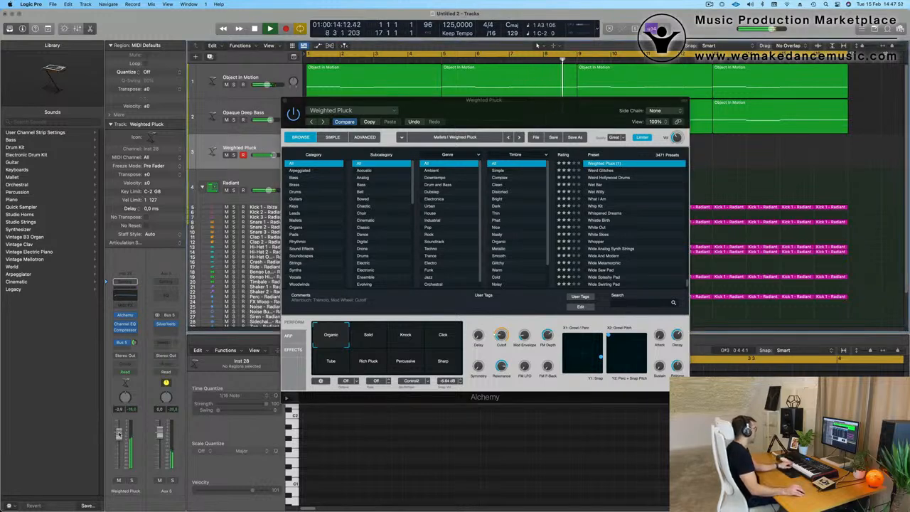
# Audition Weighted Pluck's performance snapshots Solid, Knock, Click, Tube, Rich Pluck, Percussive and Sharp
pyautogui.click(369, 345)
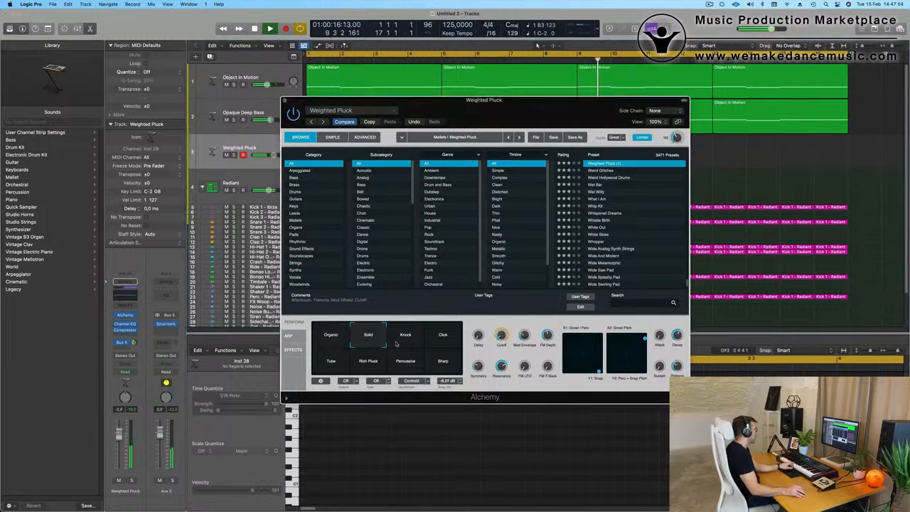
pyautogui.click(419, 340)
pyautogui.click(439, 341)
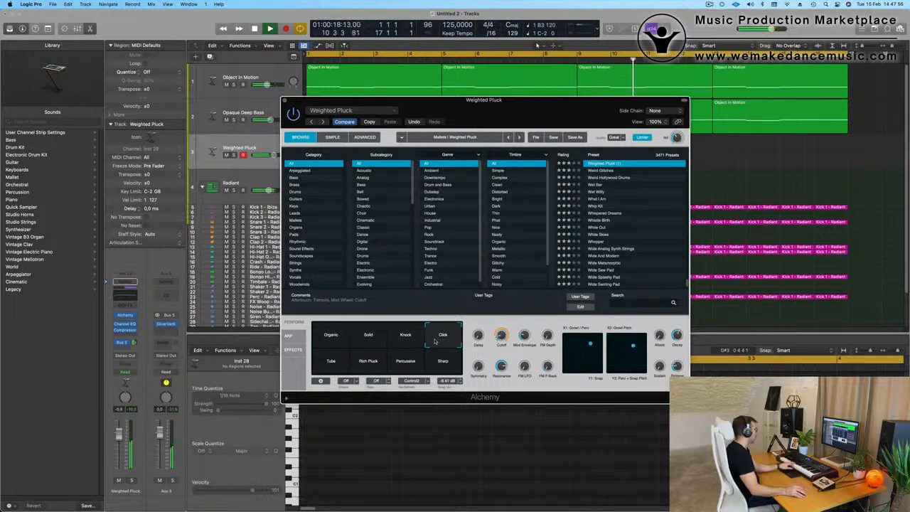
pyautogui.click(367, 339)
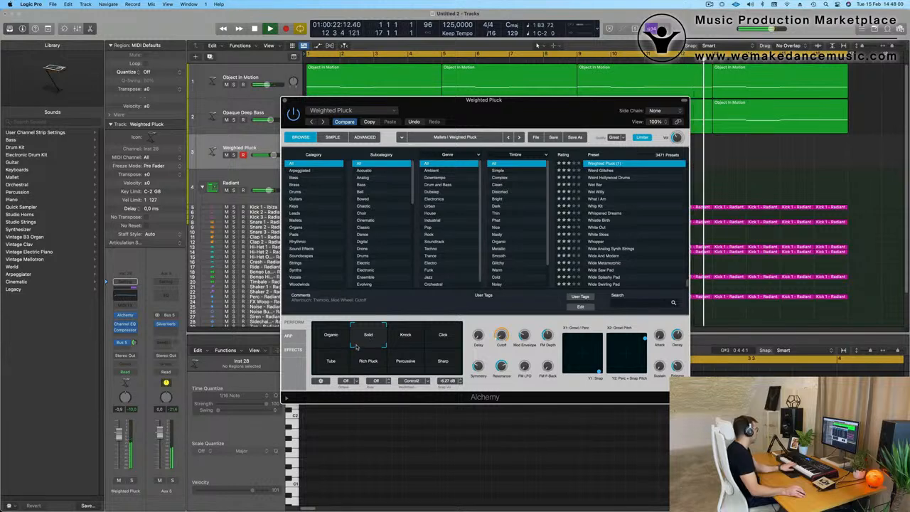
pyautogui.click(332, 361)
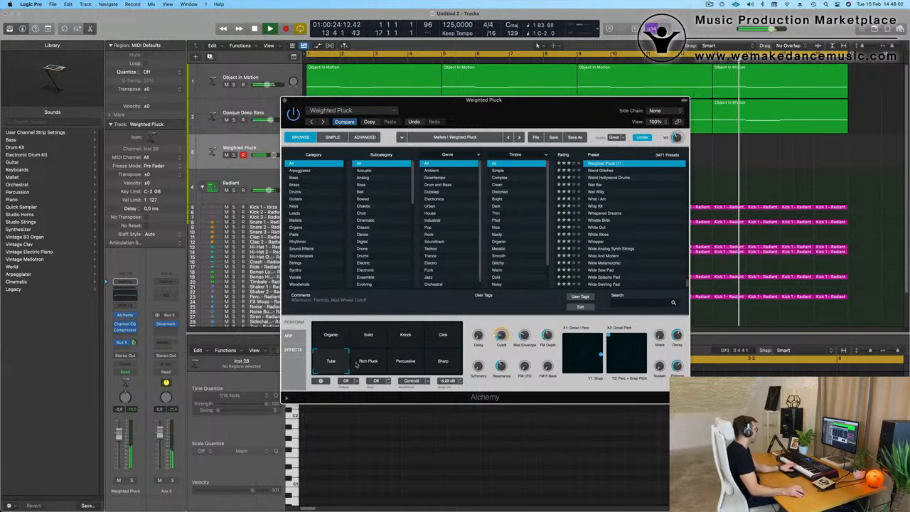
pyautogui.click(371, 362)
pyautogui.click(418, 363)
pyautogui.click(442, 362)
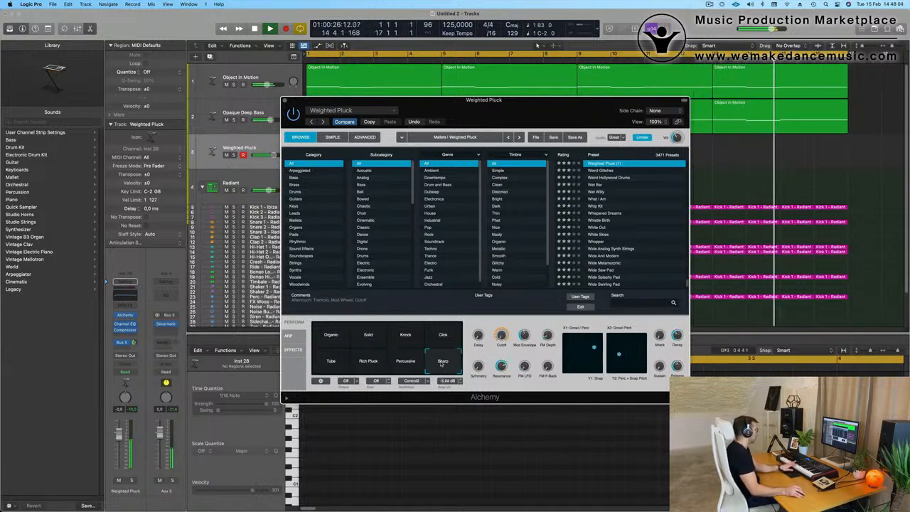
# Load the Oblique Structures mallet preset Distant Etherial Bells in Alchemy in place of Weighted Pluck
pyautogui.click(352, 111)
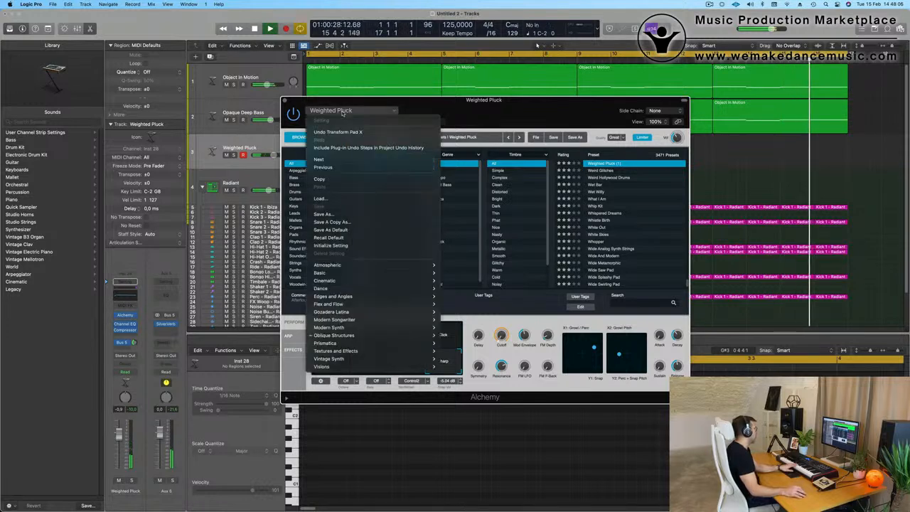
pyautogui.moveTo(361, 334)
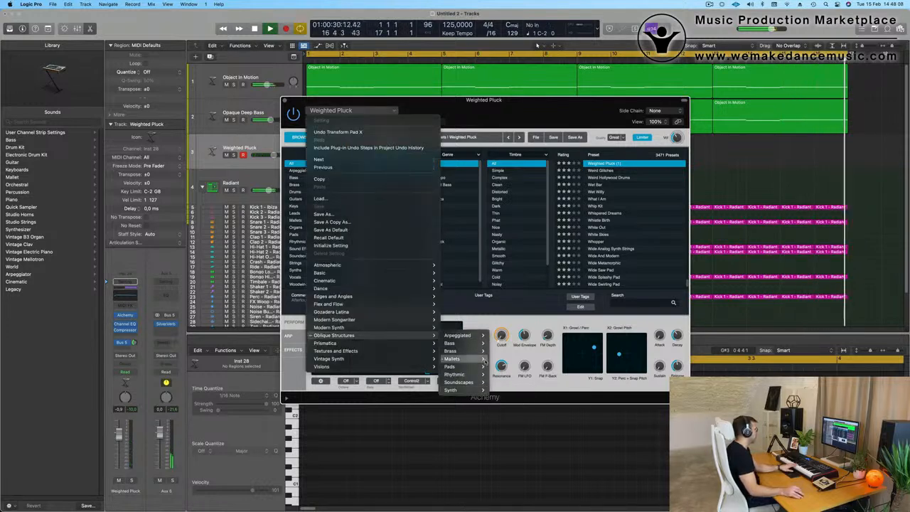
pyautogui.moveTo(455, 359)
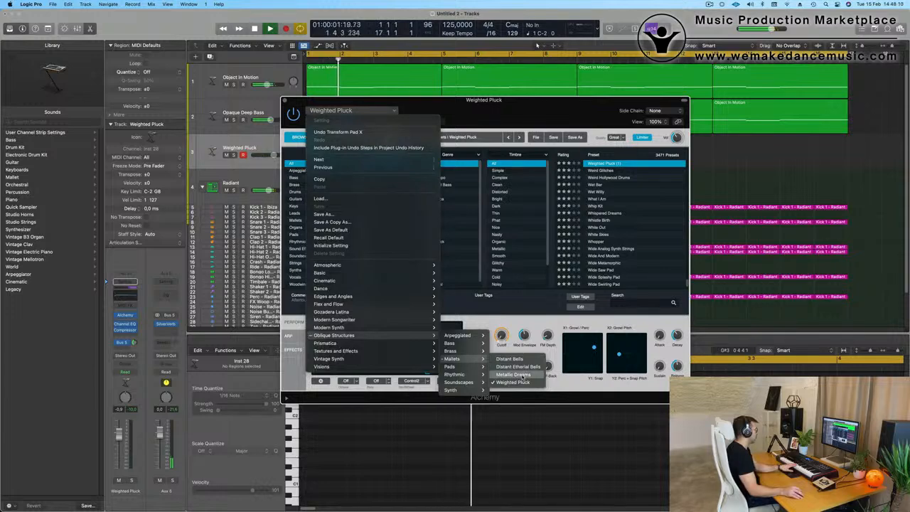
pyautogui.click(526, 367)
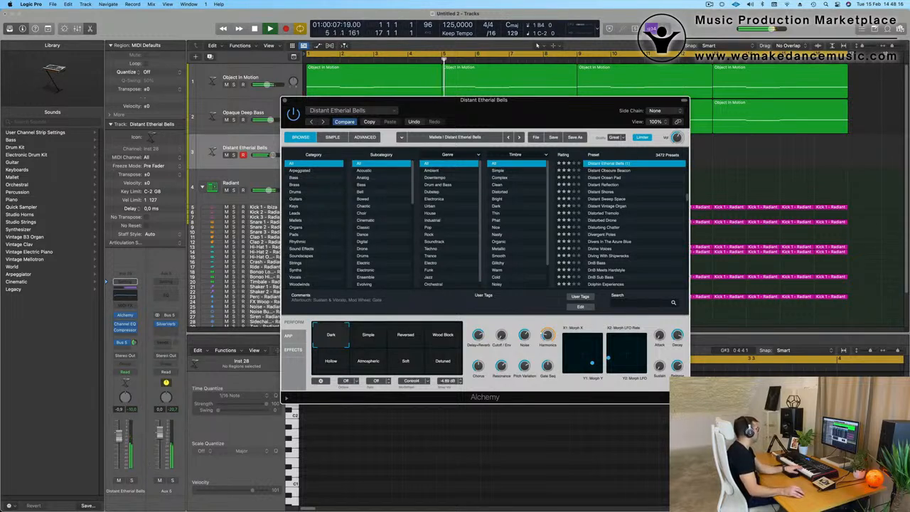
# Lower the Distant Etherial Bells channel to -13.6 dB, audition the Simple snapshot and choose the Reversed snapshot
pyautogui.click(120, 452)
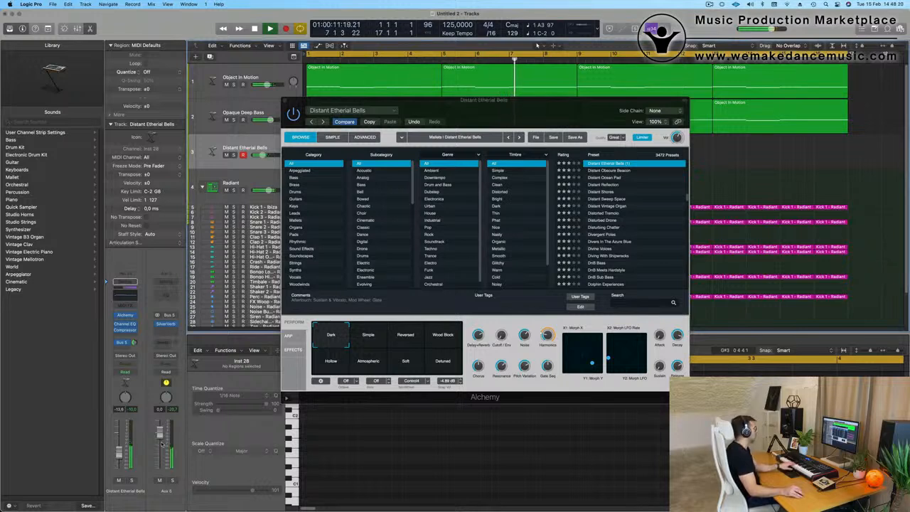
pyautogui.click(372, 337)
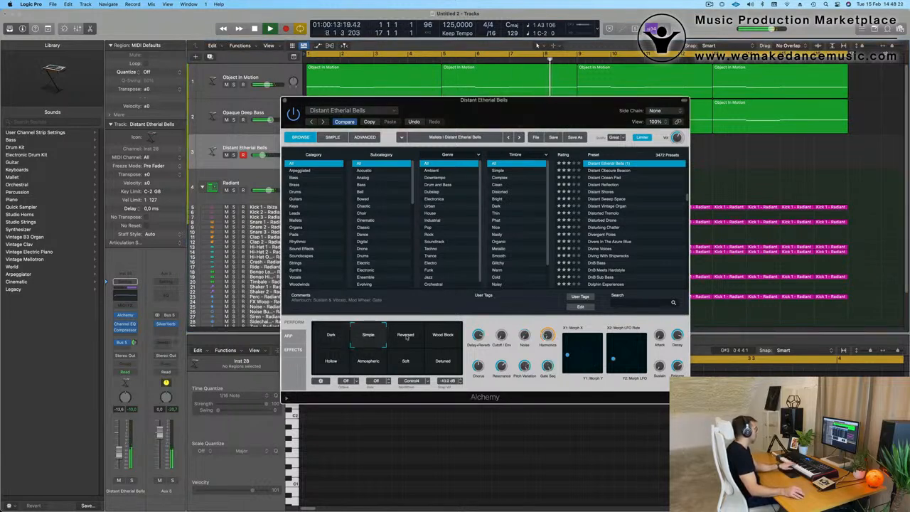
pyautogui.click(406, 338)
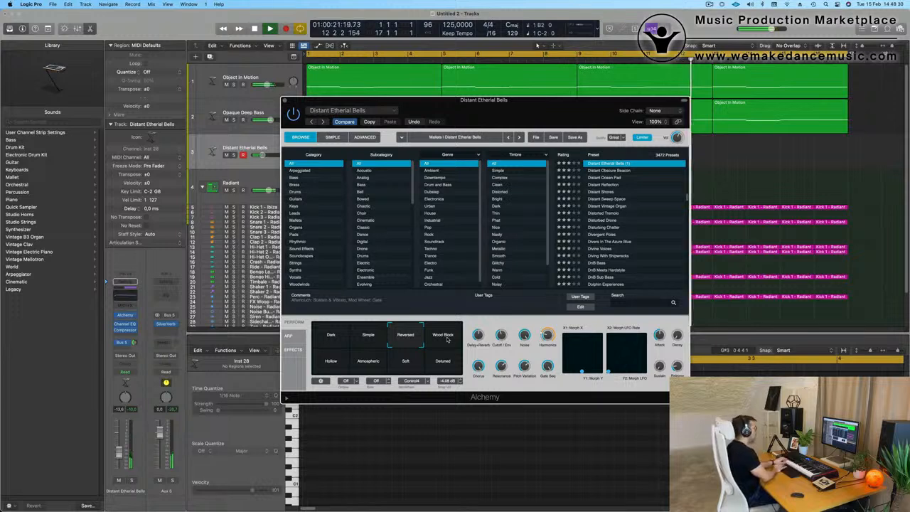
# Record a part on the Distant Etherial Bells track from bar 12 to bar 17, move the Alchemy window aside and hide the Piano Roll
pyautogui.press('r')
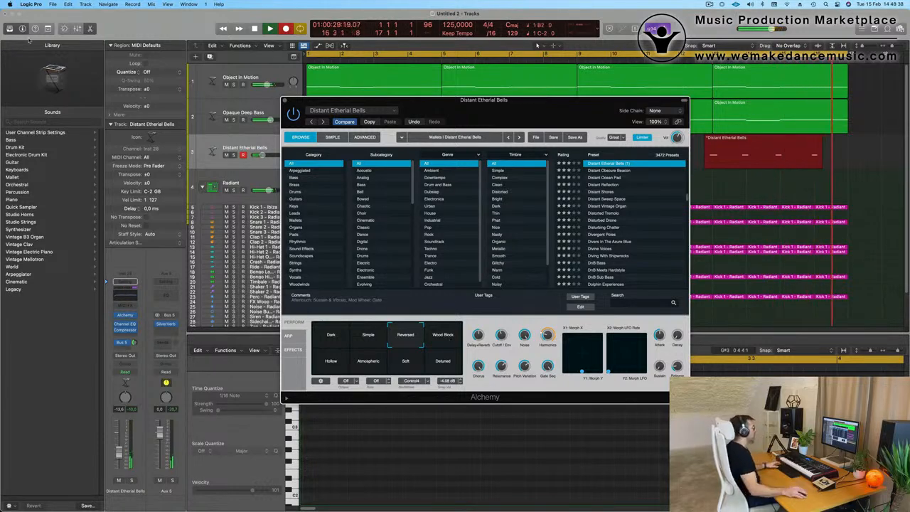
pyautogui.press('space')
pyautogui.moveTo(548, 105); pyautogui.dragTo(486, 368)
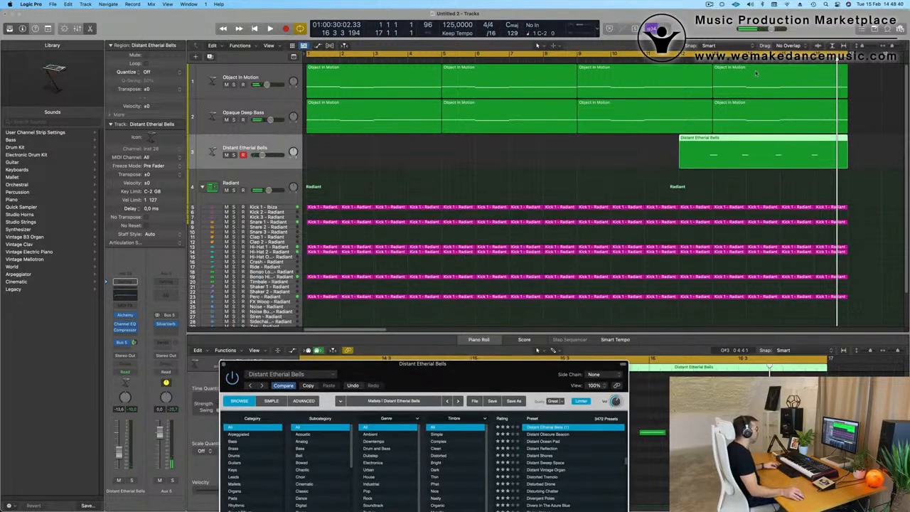
pyautogui.press('e')
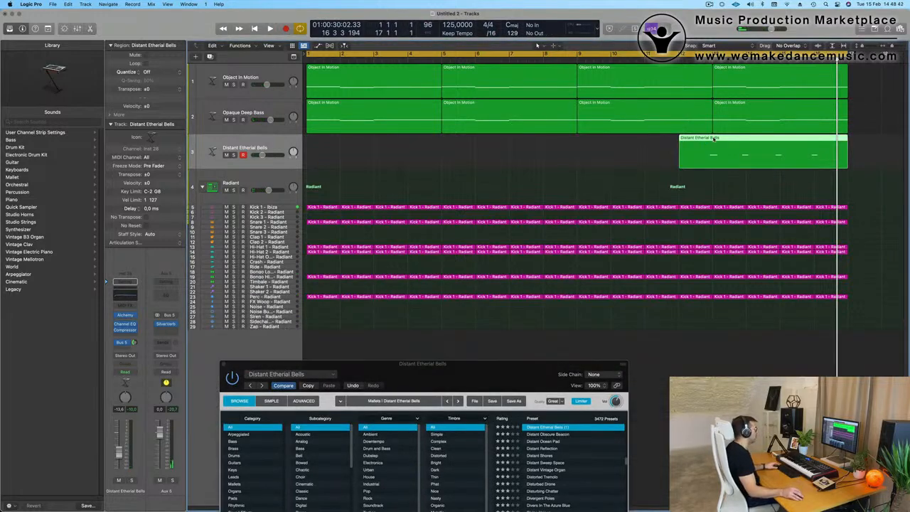
# In the Piano Roll, shift the four recorded Distant Etherial Bells notes slightly later so each starts on its bar line
pyautogui.press('e')
pyautogui.moveTo(481, 371); pyautogui.dragTo(662, 75)
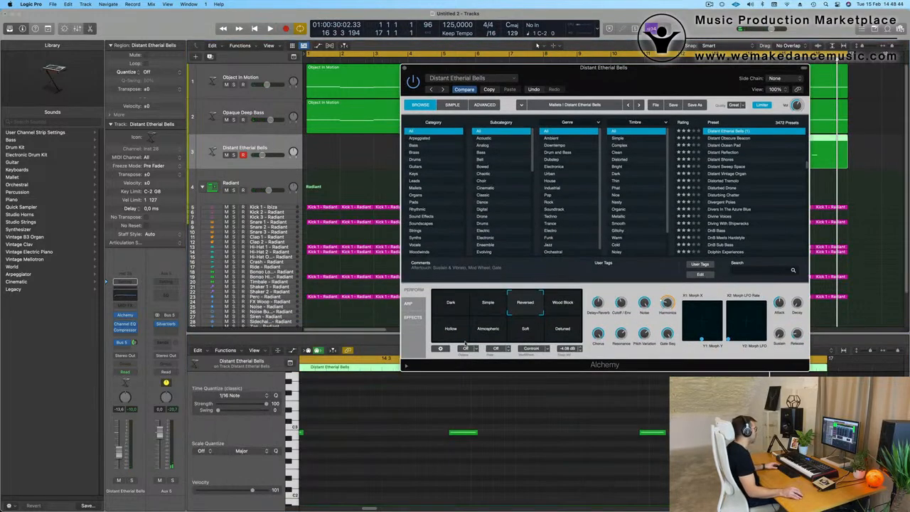
pyautogui.hscroll(-5, 427, 465)
pyautogui.click(457, 465)
pyautogui.press('super+a')
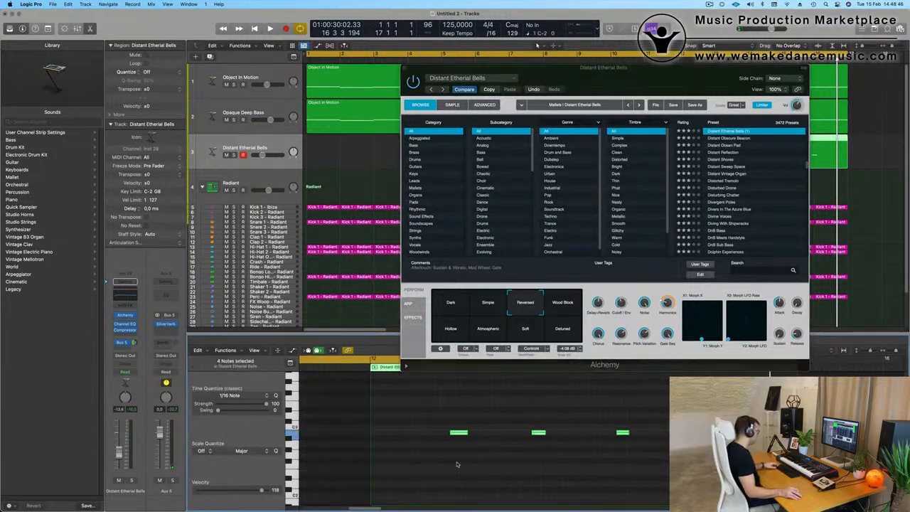
pyautogui.moveTo(458, 413); pyautogui.dragTo(722, 444)
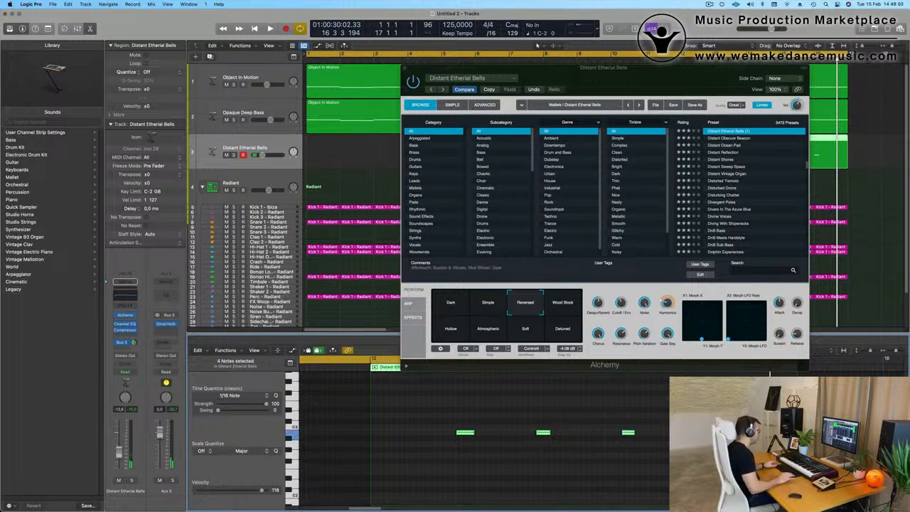
pyautogui.moveTo(529, 410); pyautogui.dragTo(671, 466)
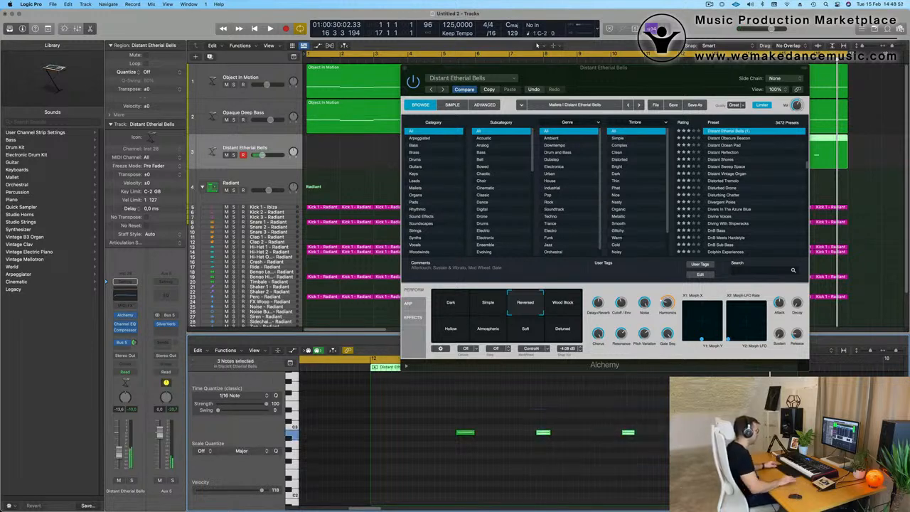
pyautogui.moveTo(535, 418); pyautogui.dragTo(671, 463)
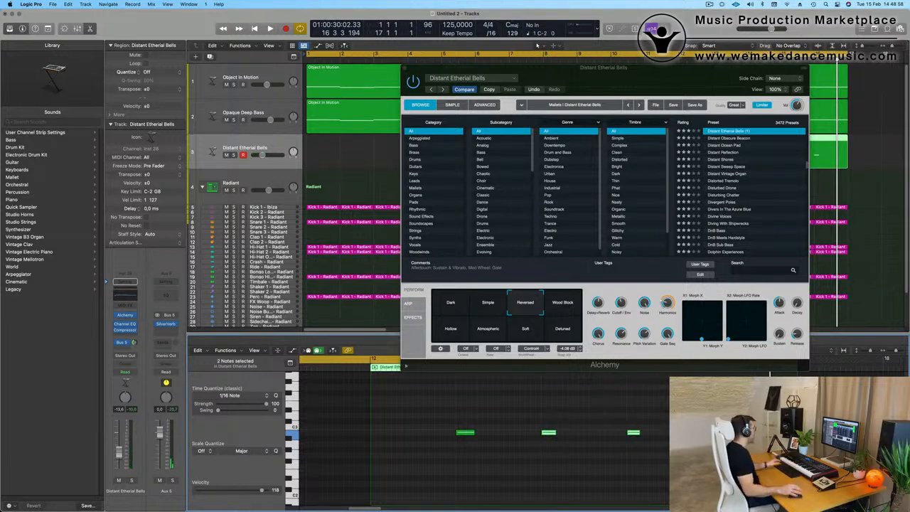
# Split the Distant Etherial Bells region at bar 13, delete the empty front piece and move the four-bar remainder to bar 1
pyautogui.moveTo(654, 70); pyautogui.dragTo(644, 279)
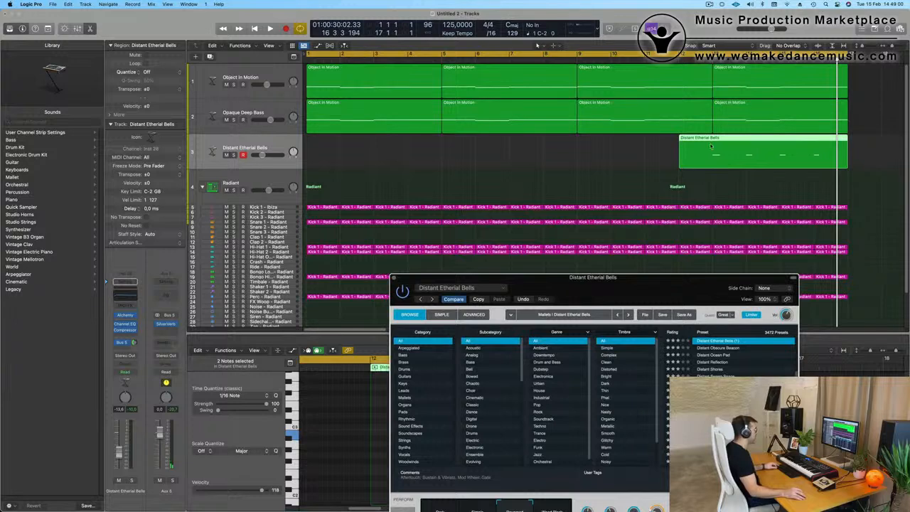
pyautogui.keyDown('super'); pyautogui.doubleClick(712, 147); pyautogui.keyUp('super')
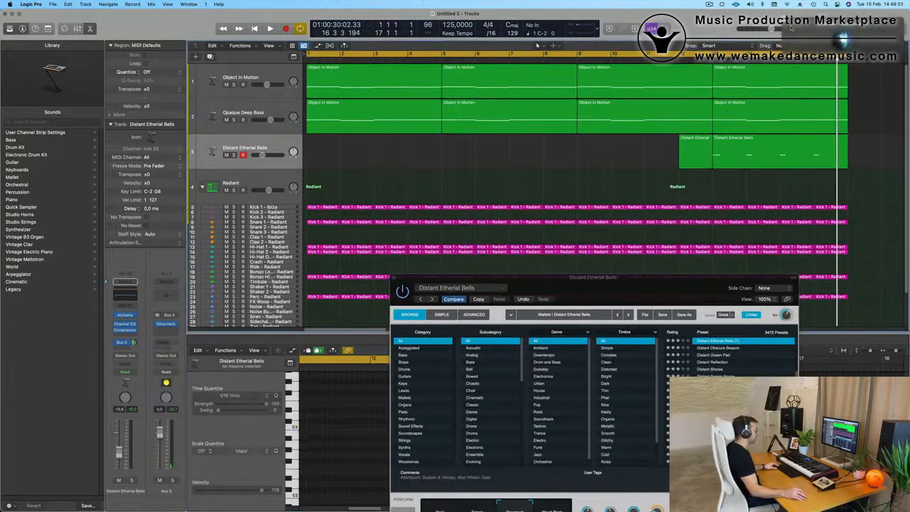
pyautogui.click(705, 147)
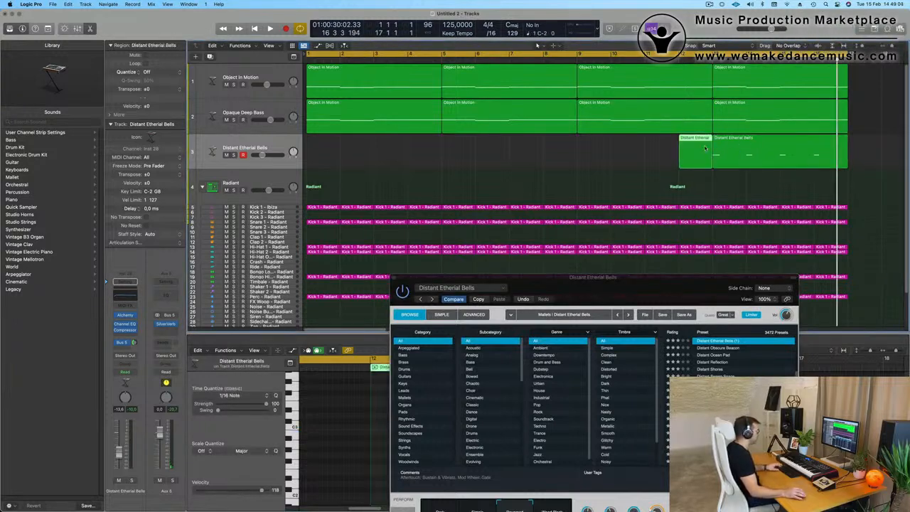
pyautogui.press('Delete')
pyautogui.moveTo(781, 154); pyautogui.dragTo(375, 161)
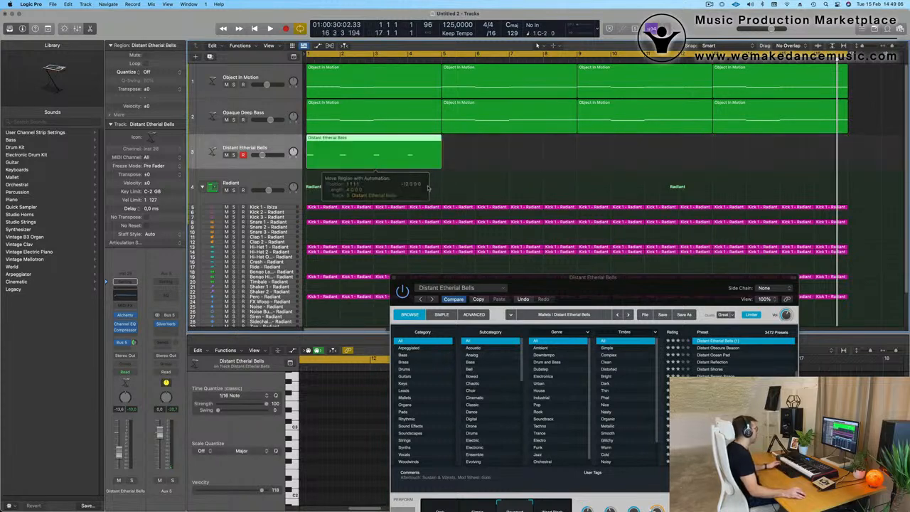
# Play the arrangement from the start, lower the Distant Etherial Bells channel to about -21.5 dB and move the Alchemy window out of the way
pyautogui.press('space')
pyautogui.press('space')
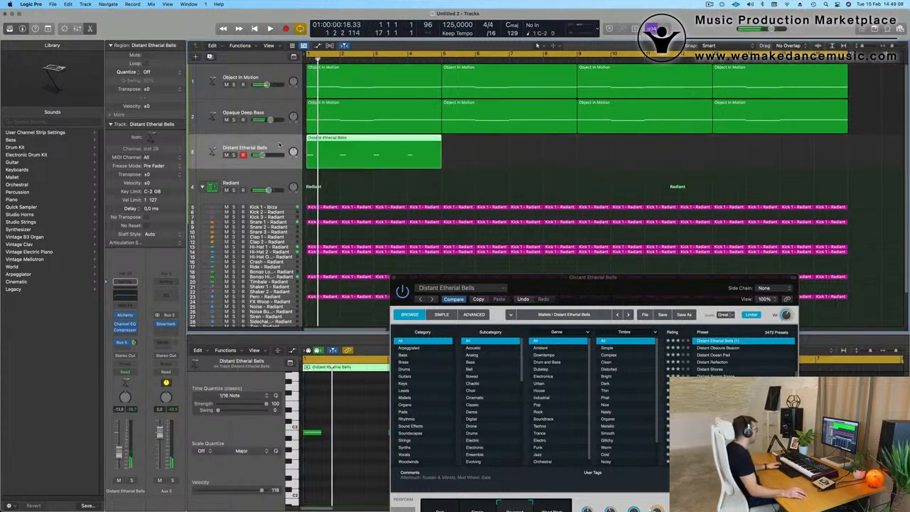
pyautogui.press('space')
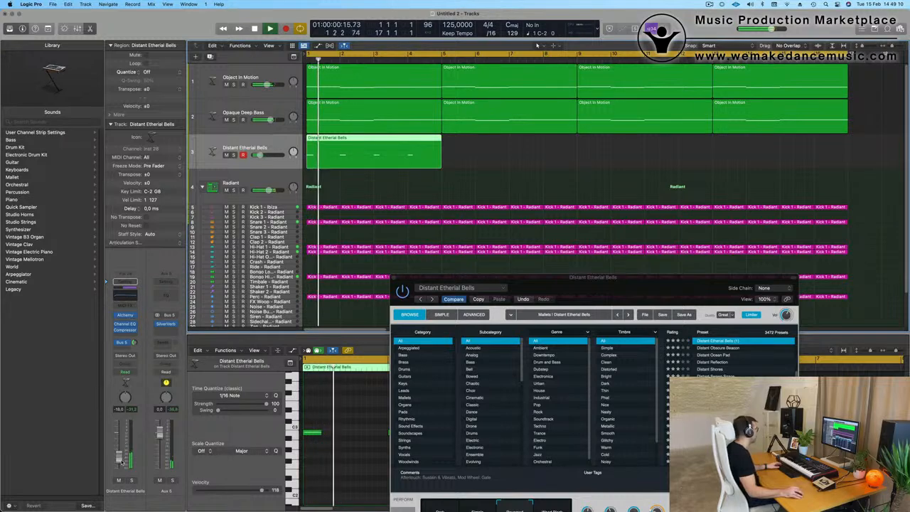
pyautogui.moveTo(120, 461); pyautogui.dragTo(120, 463)
pyautogui.press('Return')
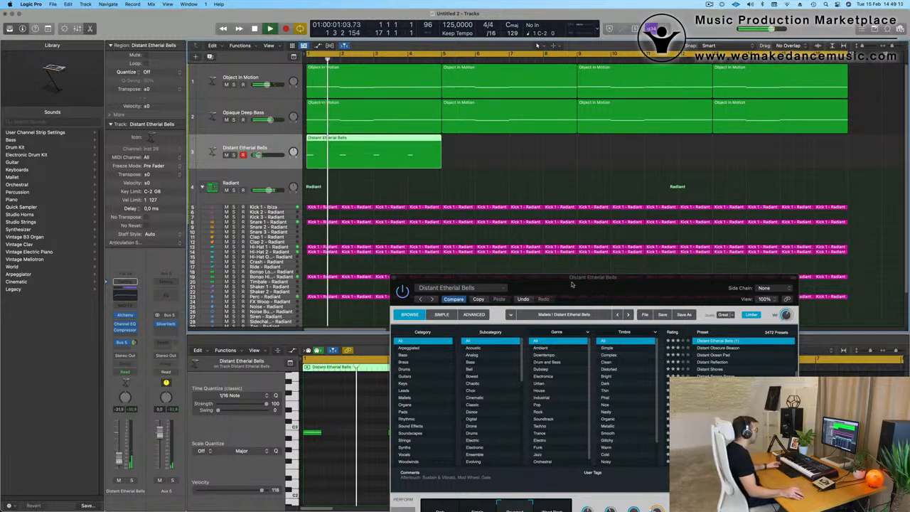
pyautogui.moveTo(570, 278); pyautogui.dragTo(400, 407)
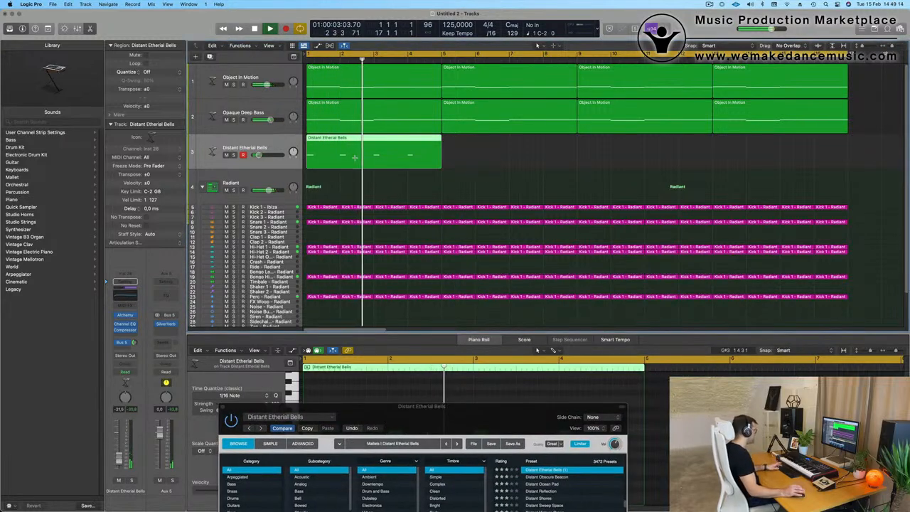
# Repeat the four-bar Distant Etherial Bells region three times up to bar 17, restart playback and select all four regions on the track
pyautogui.press('super+r')
pyautogui.press('super+r')
pyautogui.press('super+r')
pyautogui.scroll(-3, 457, 167)
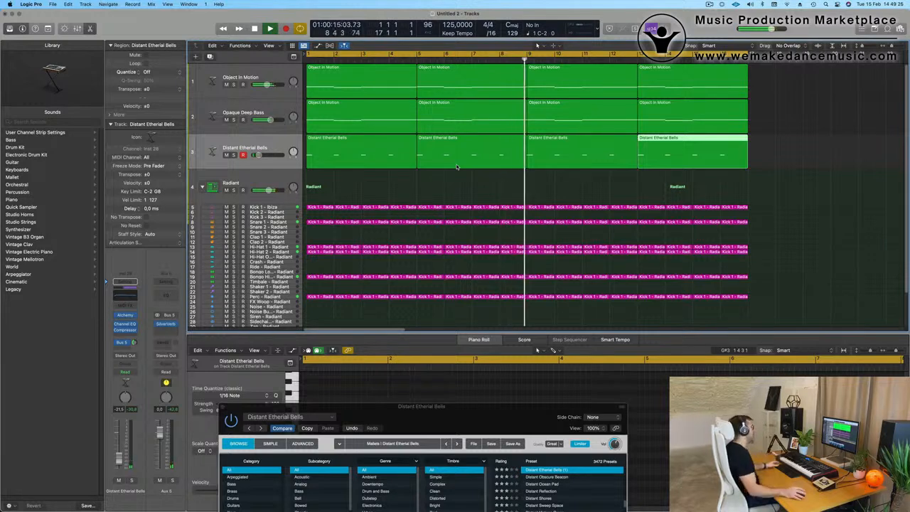
pyautogui.press('Return')
pyautogui.click(285, 148)
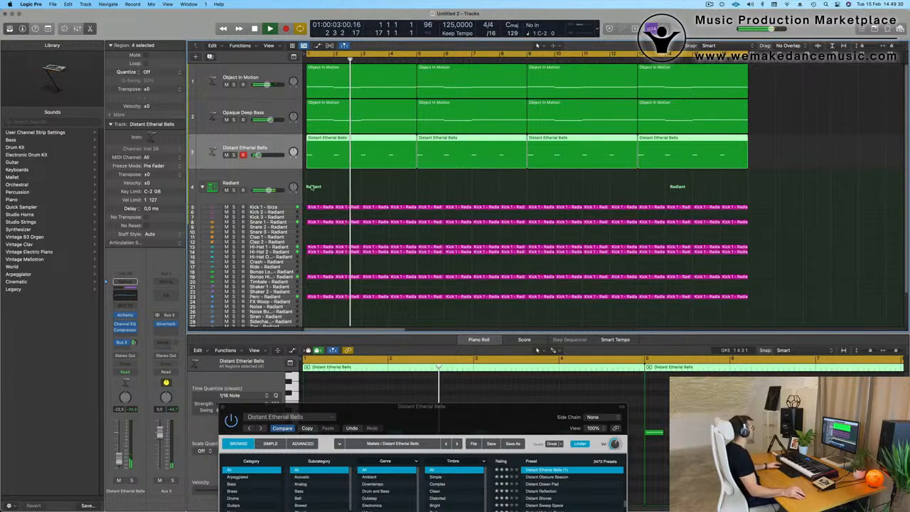
# Audition Alchemy's Wood Block snapshot for the bells during playback from the start and return to the Reversed snapshot
pyautogui.moveTo(325, 419); pyautogui.dragTo(307, 198)
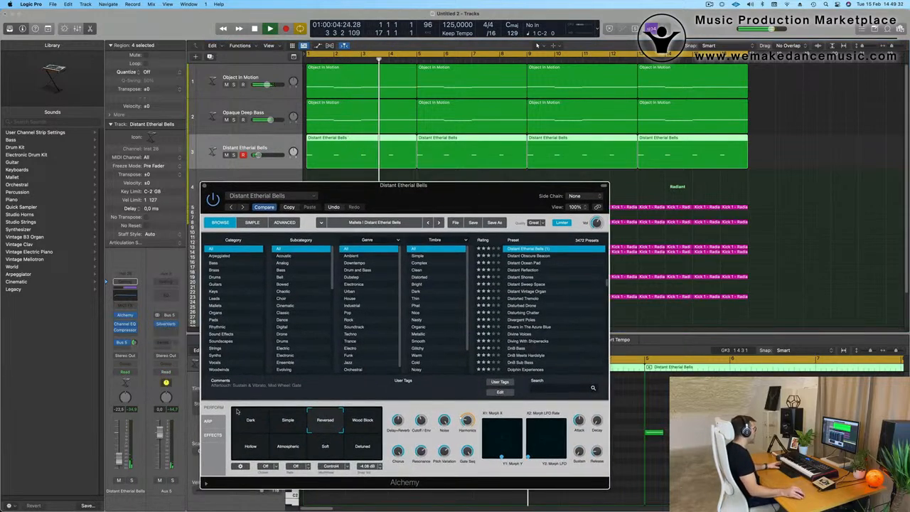
pyautogui.click(367, 424)
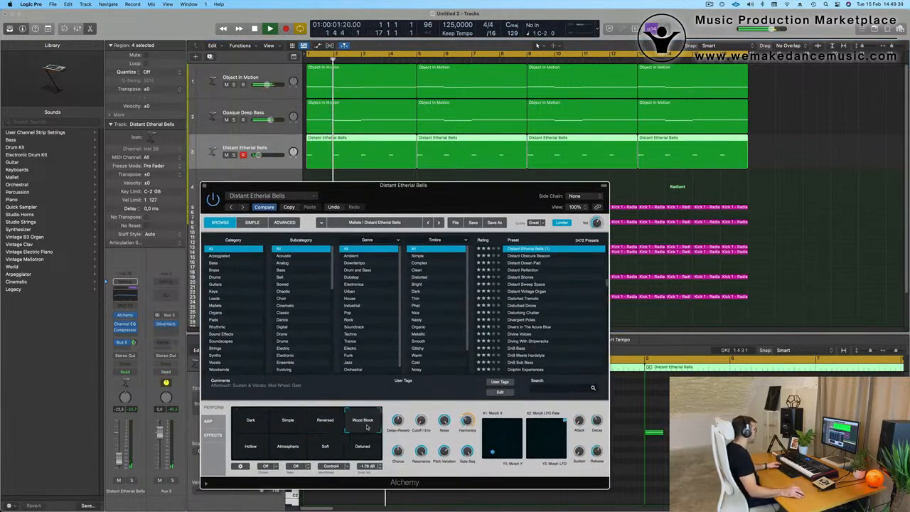
pyautogui.press('Return')
pyautogui.click(327, 424)
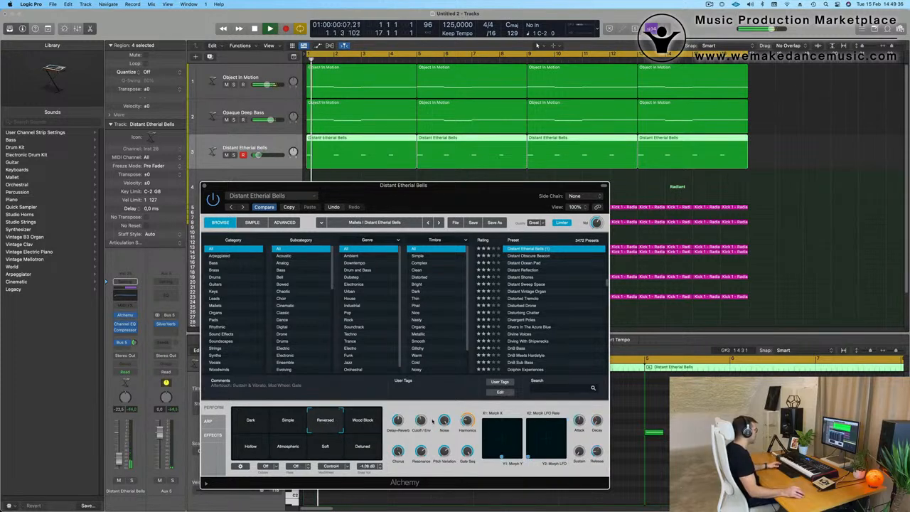
# Reduce the bells' Cutoff/Env to 44%, lower their channel to about -26 dB and close the Alchemy window
pyautogui.moveTo(422, 421)
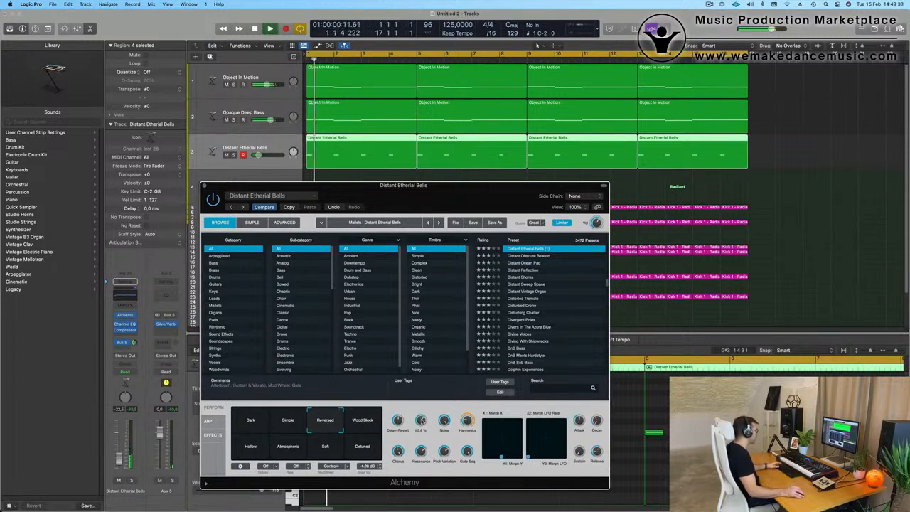
pyautogui.moveTo(427, 186); pyautogui.dragTo(493, 242)
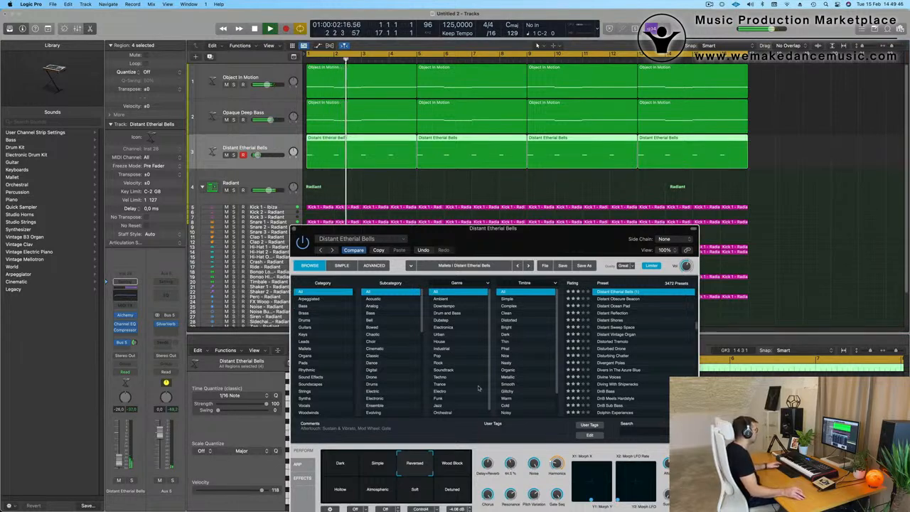
pyautogui.click(293, 230)
pyautogui.press('Return')
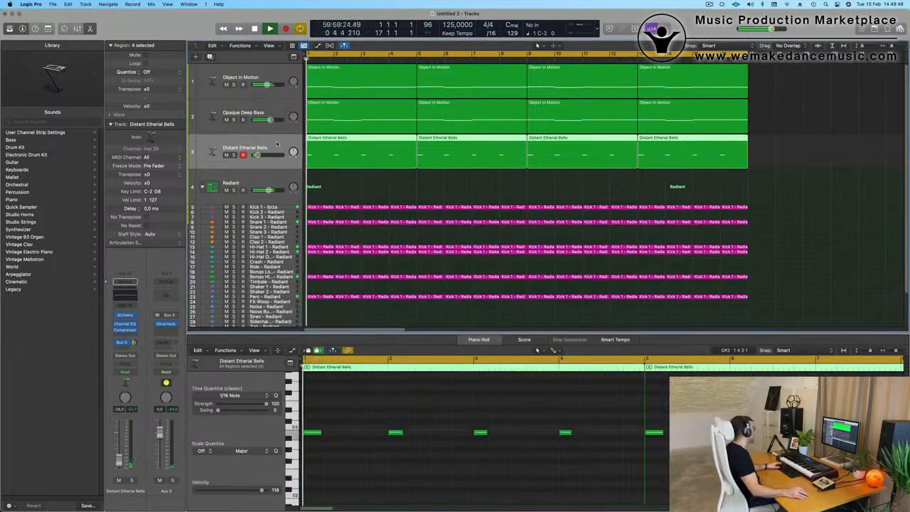
# Duplicate the Distant Etherial Bells track with its settings and load the Mallets preset Atlantean Bells in the new track's Alchemy
pyautogui.click(209, 57)
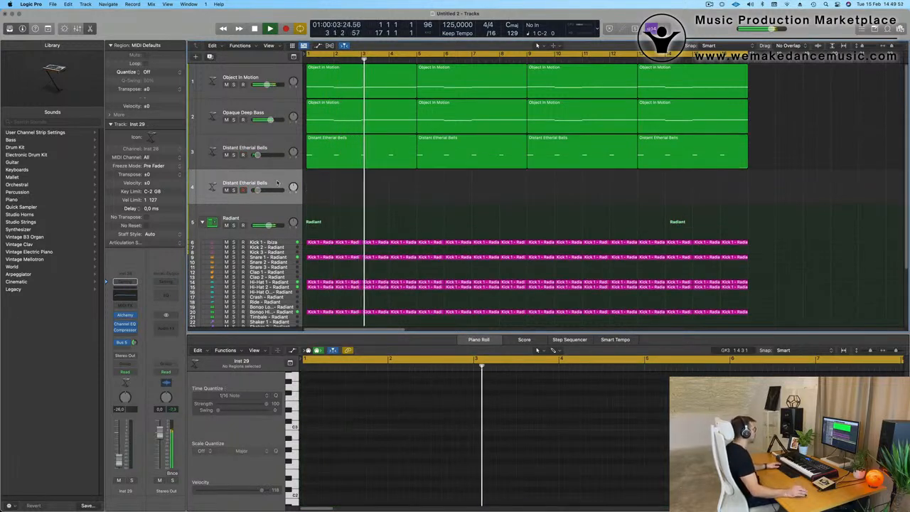
pyautogui.click(126, 315)
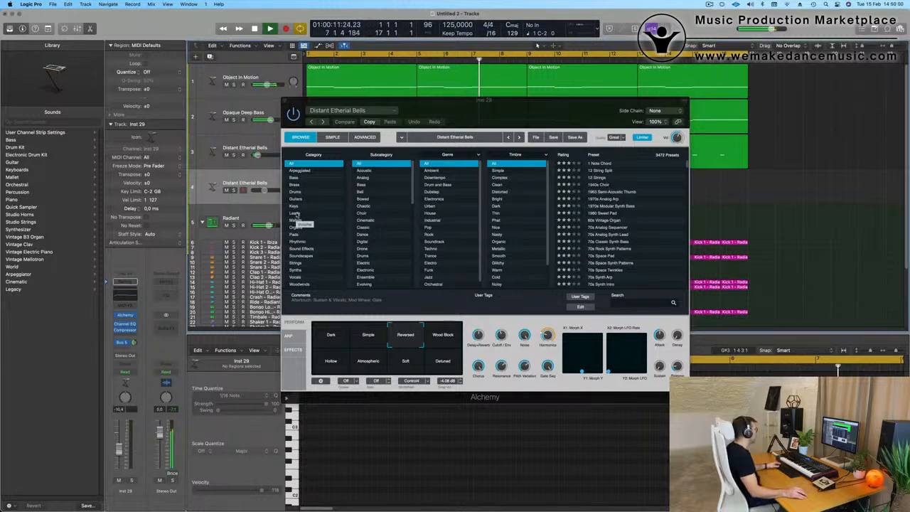
pyautogui.click(297, 222)
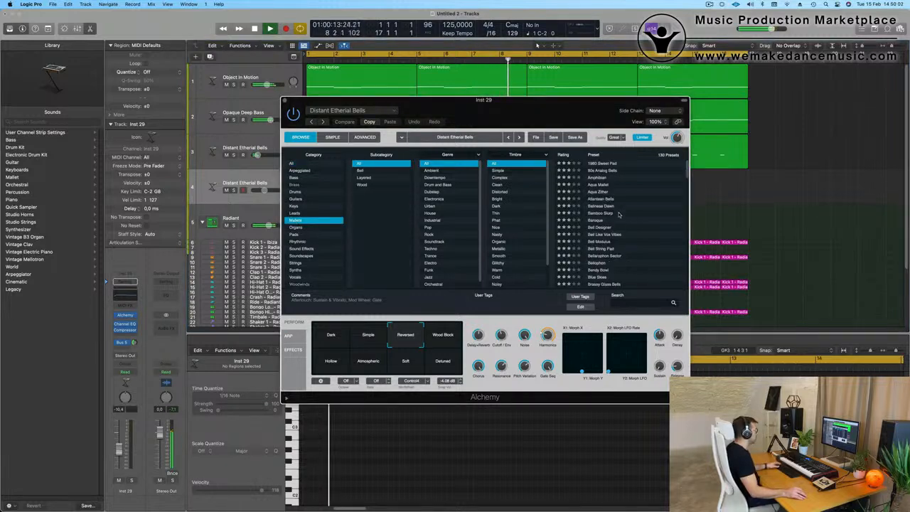
pyautogui.click(597, 199)
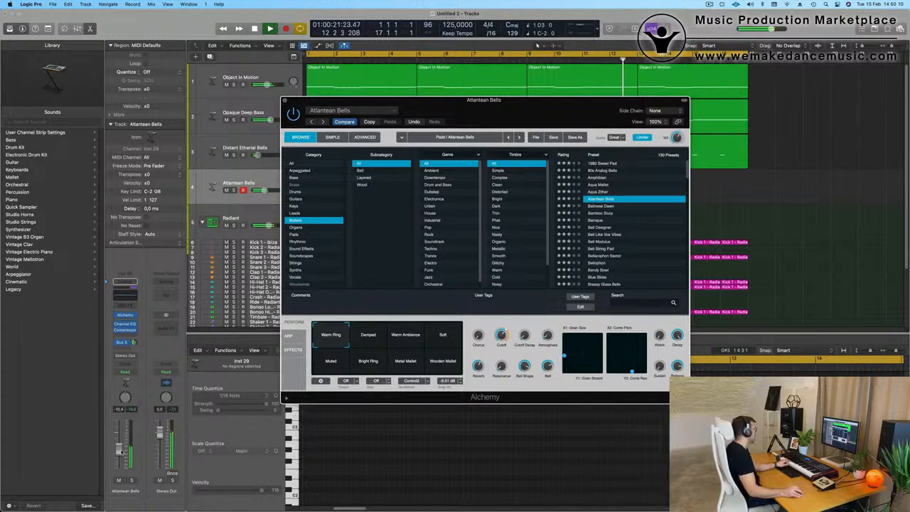
# Raise the Atlantean Bells channel to -6.4 dB and adjust its Bus 5 reverb send
pyautogui.click(127, 342)
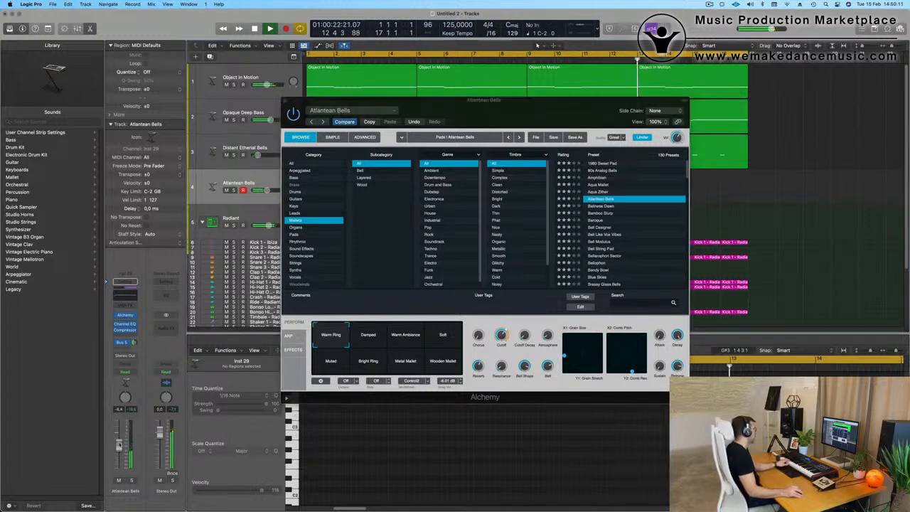
pyautogui.click(133, 343)
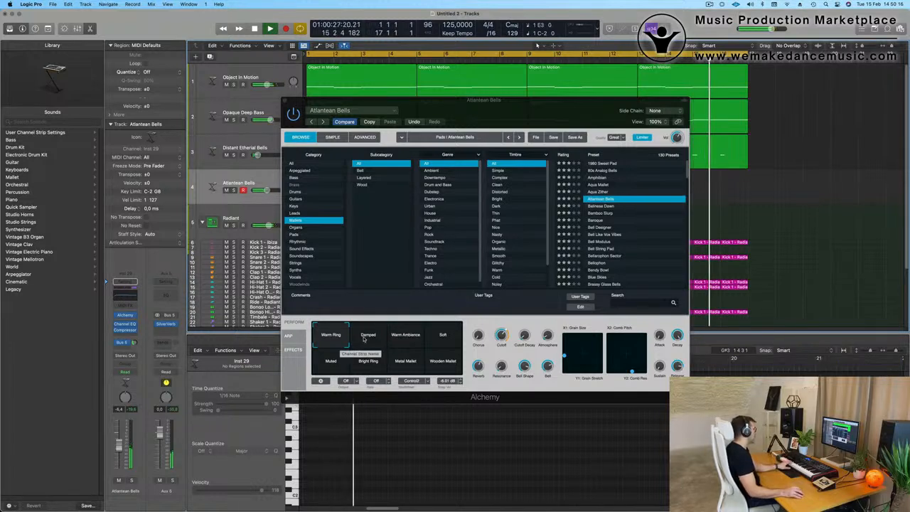
# Audition variations of the Atlantean Bells and Balinese Dawn mallet presets in Alchemy, and try the Bamboo Slurp preset
pyautogui.click(367, 338)
pyautogui.click(405, 335)
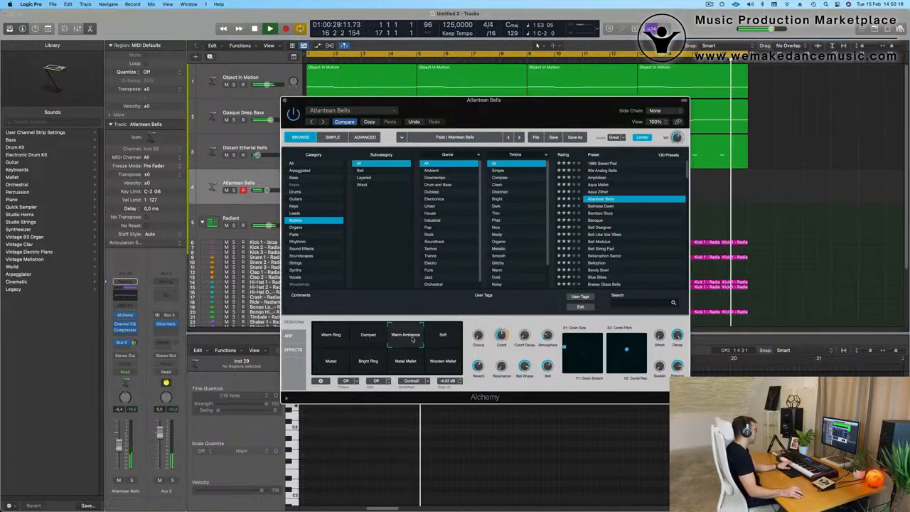
pyautogui.click(604, 206)
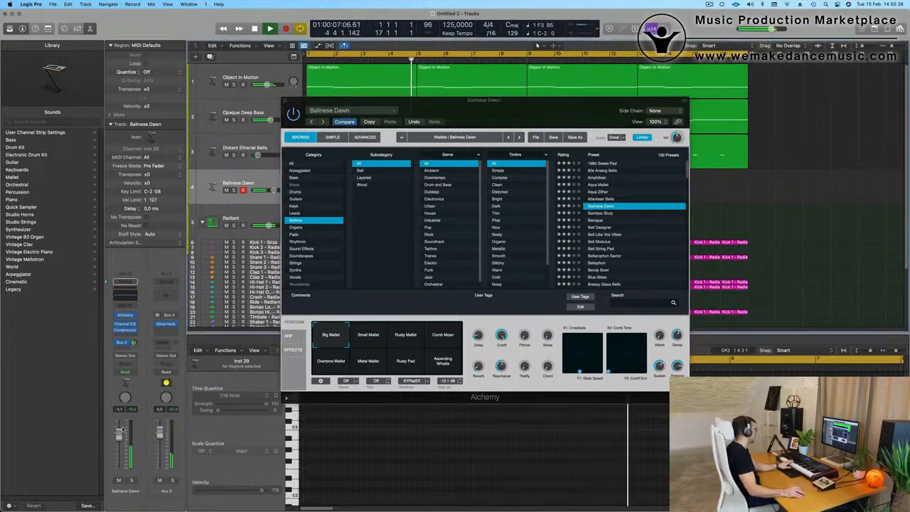
pyautogui.click(369, 334)
pyautogui.click(407, 336)
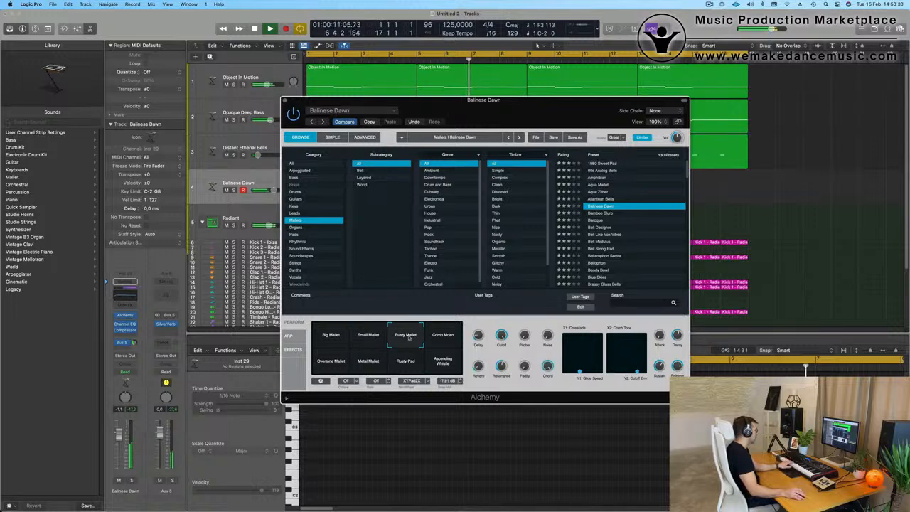
pyautogui.click(444, 337)
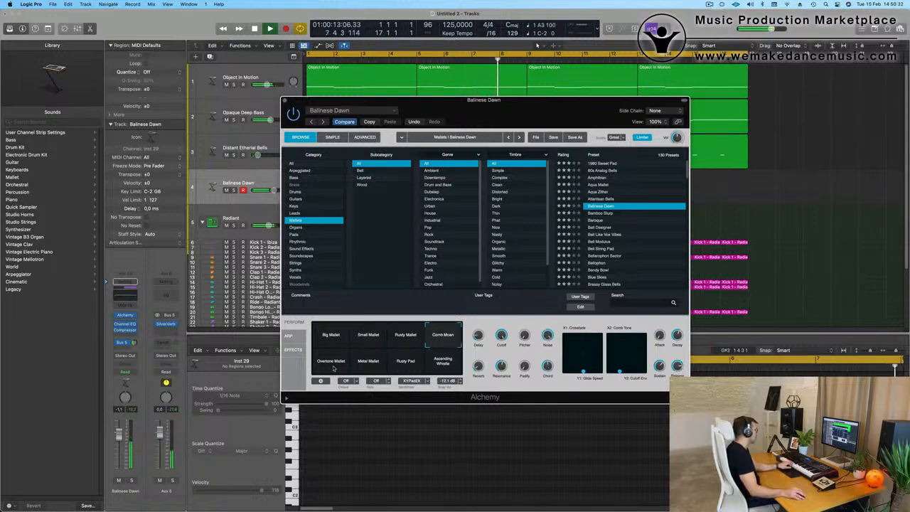
pyautogui.click(344, 366)
pyautogui.click(373, 364)
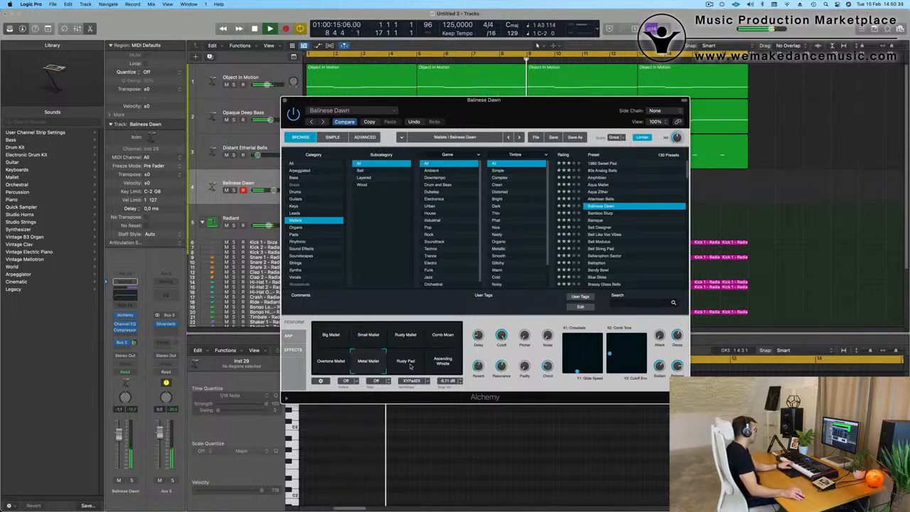
pyautogui.click(406, 361)
pyautogui.click(643, 213)
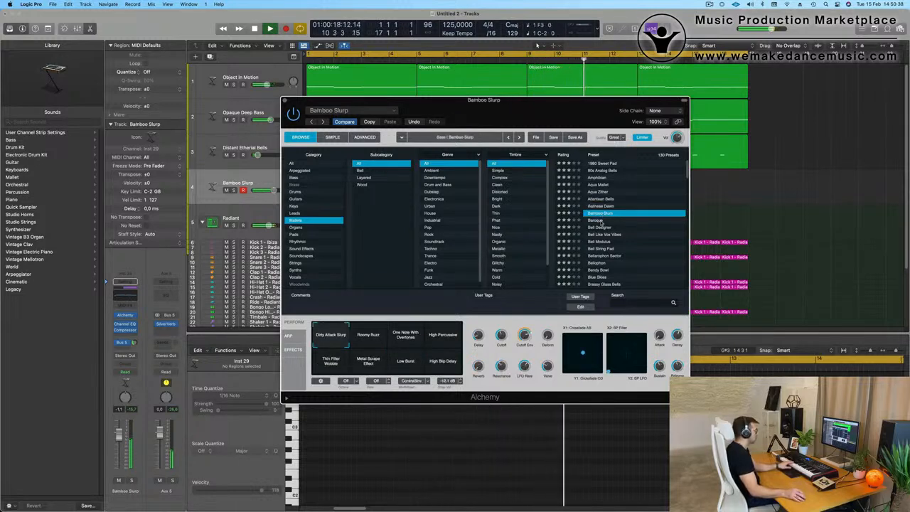
# Load the Baroque mallet preset and audition its Round Bells, Release Stop and Wooden Mallet variations
pyautogui.click(602, 221)
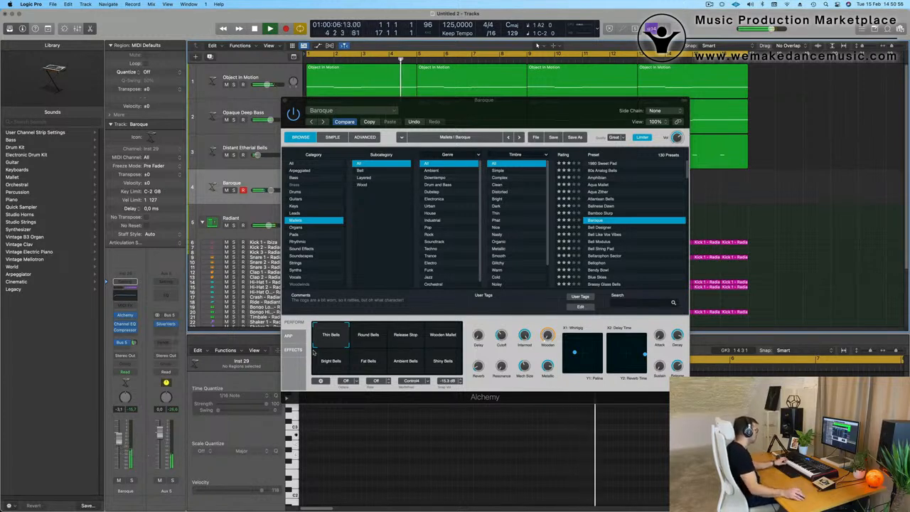
pyautogui.click(369, 341)
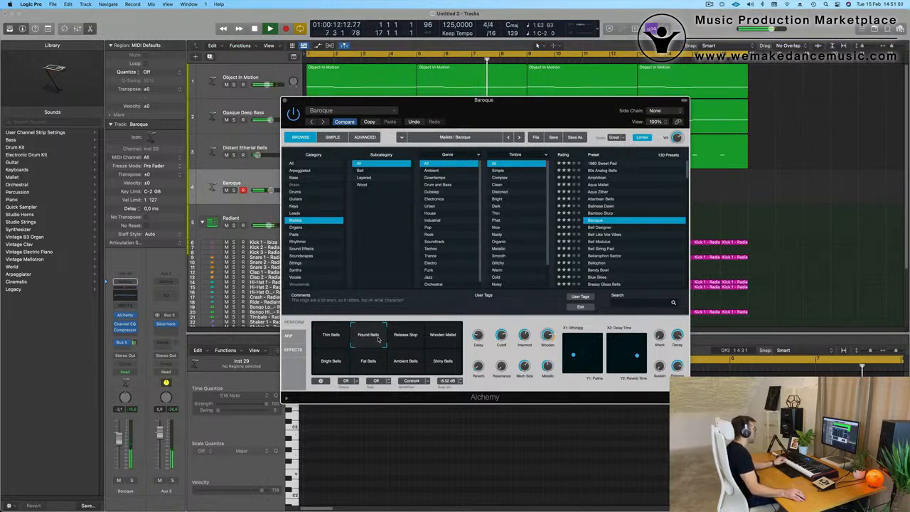
pyautogui.click(400, 338)
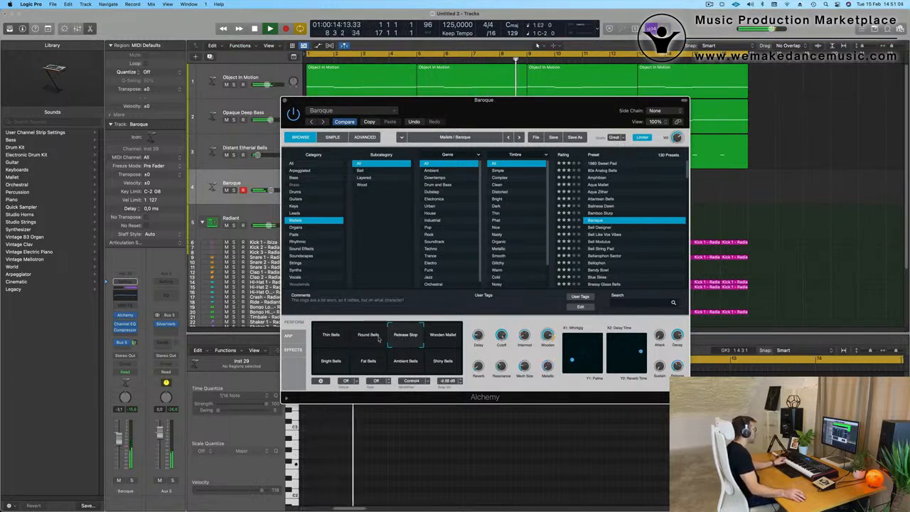
pyautogui.click(378, 339)
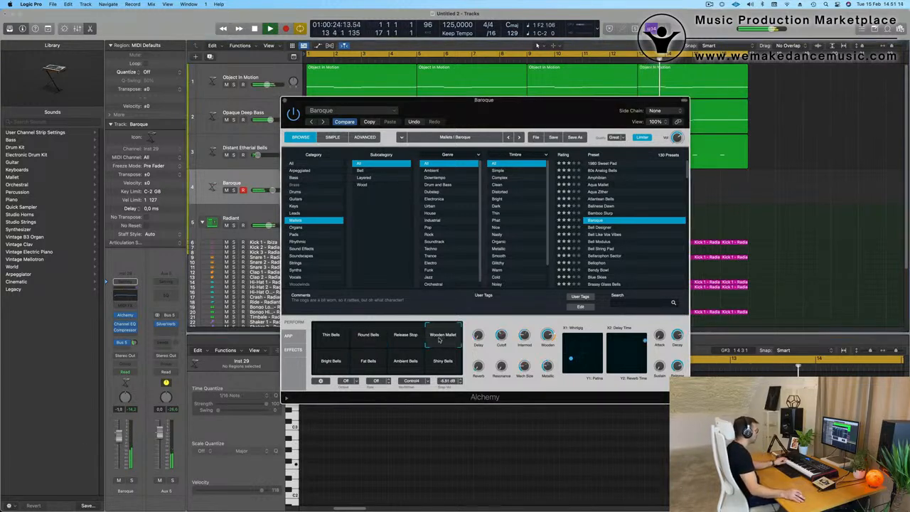
pyautogui.click(407, 338)
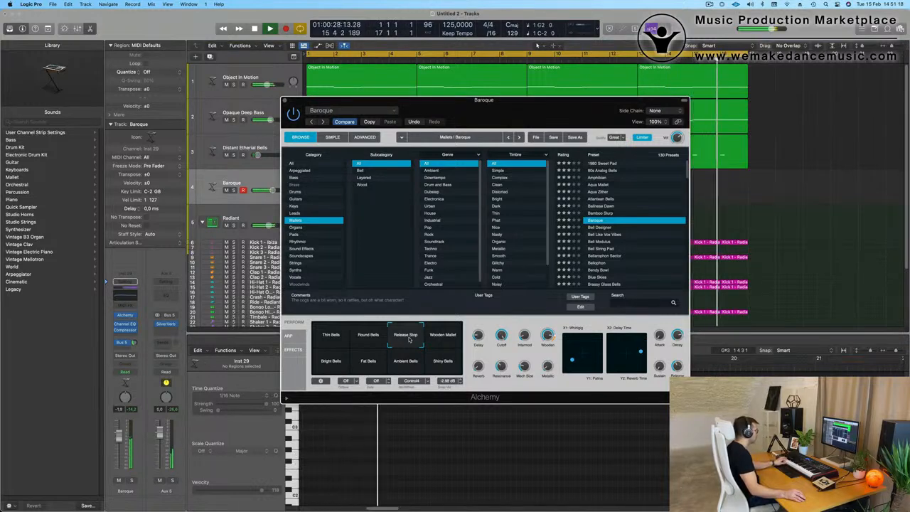
# Audition Baroque's Bright Bells, Fat Bells, Ambient Bells and Shiny Bells variations and settle on Fat Bells
pyautogui.click(332, 363)
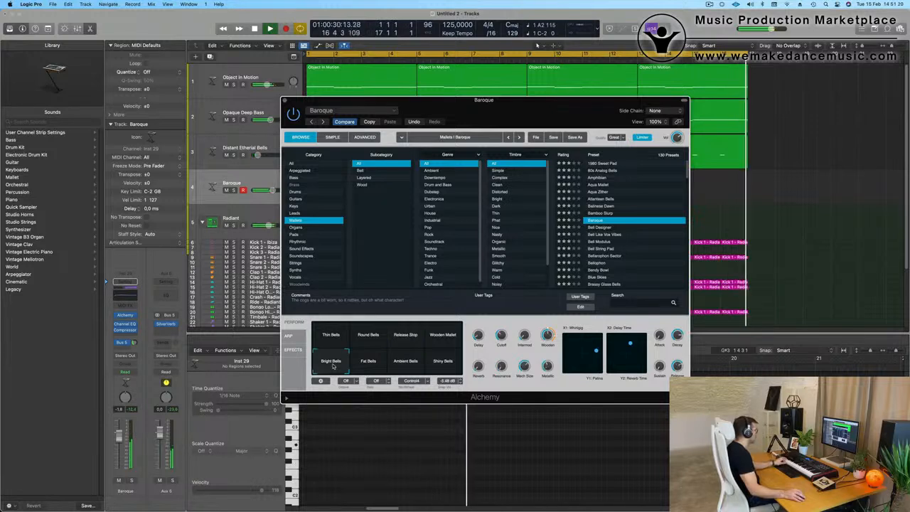
pyautogui.click(368, 364)
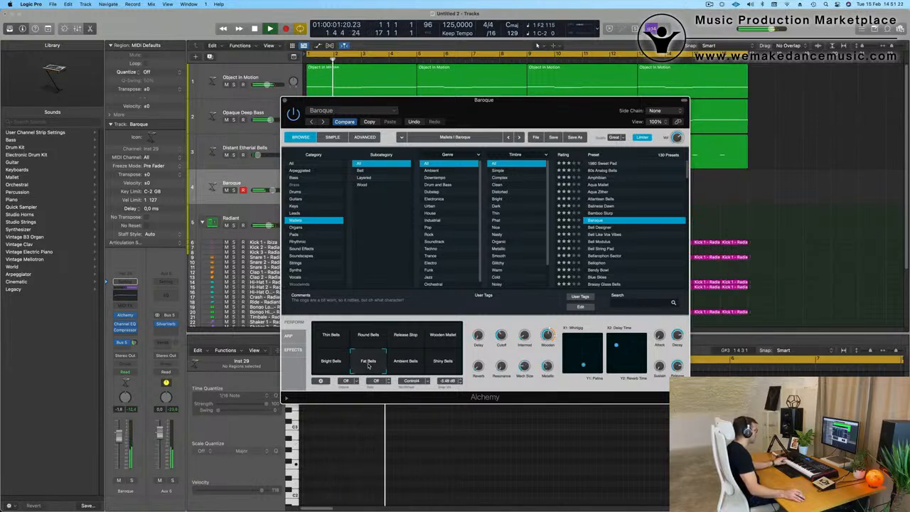
pyautogui.click(407, 364)
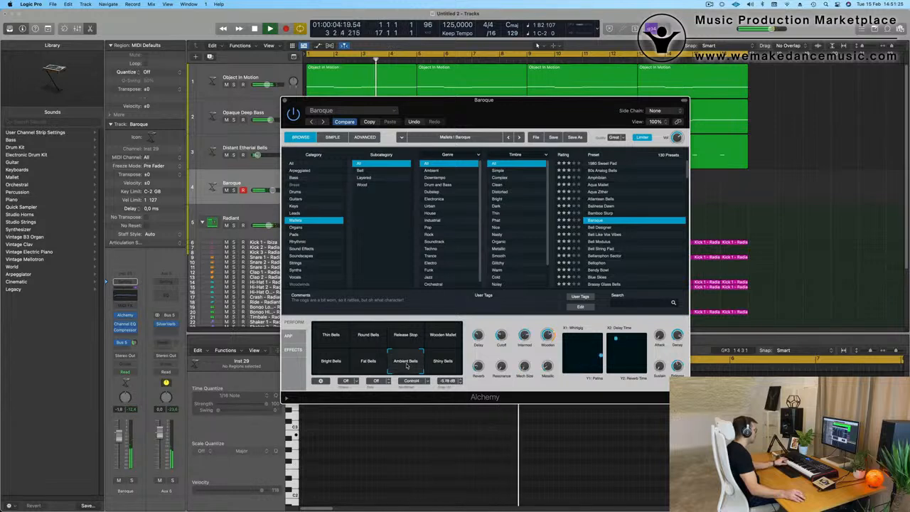
pyautogui.click(442, 364)
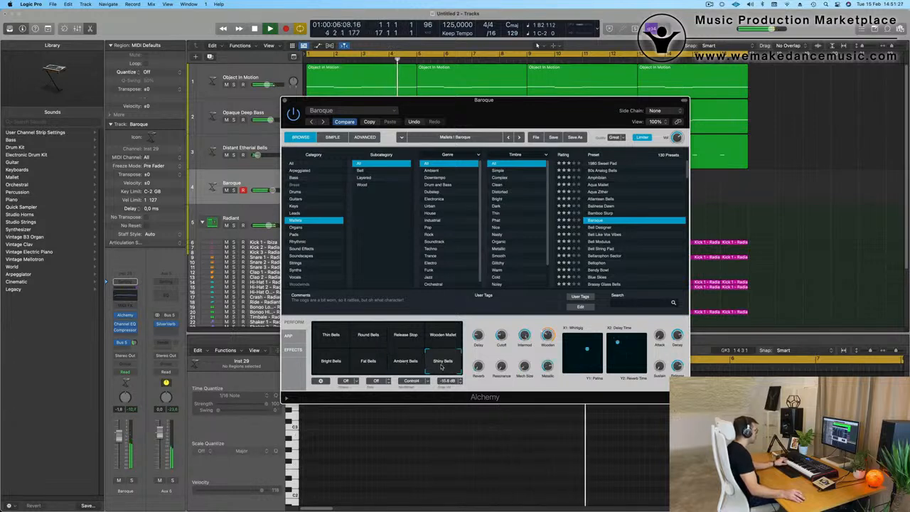
pyautogui.click(370, 365)
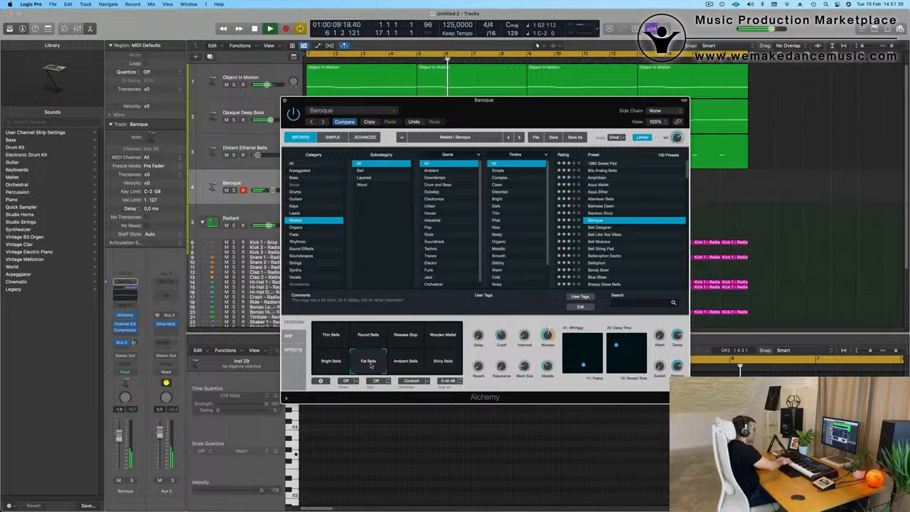
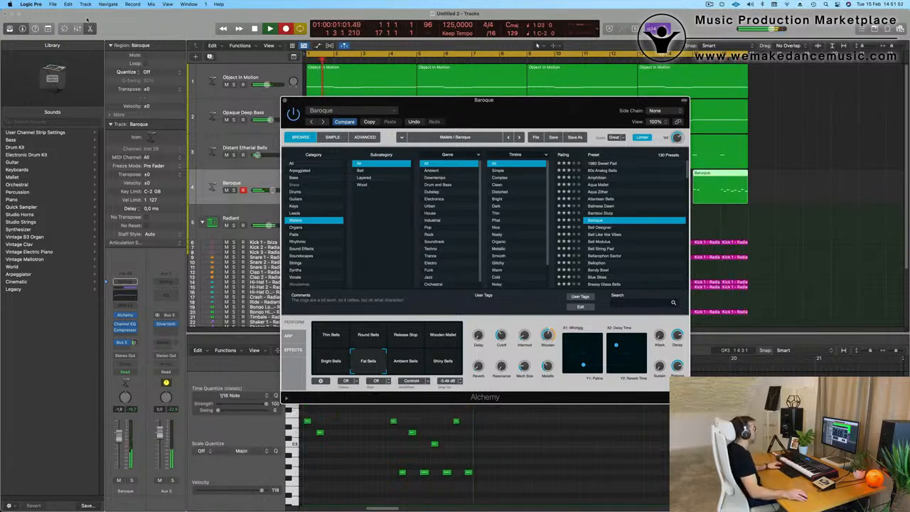
# Stop recording, split the recorded Baroque region at bar 16 and delete its first half
pyautogui.moveTo(567, 116); pyautogui.dragTo(565, 210)
pyautogui.press('space')
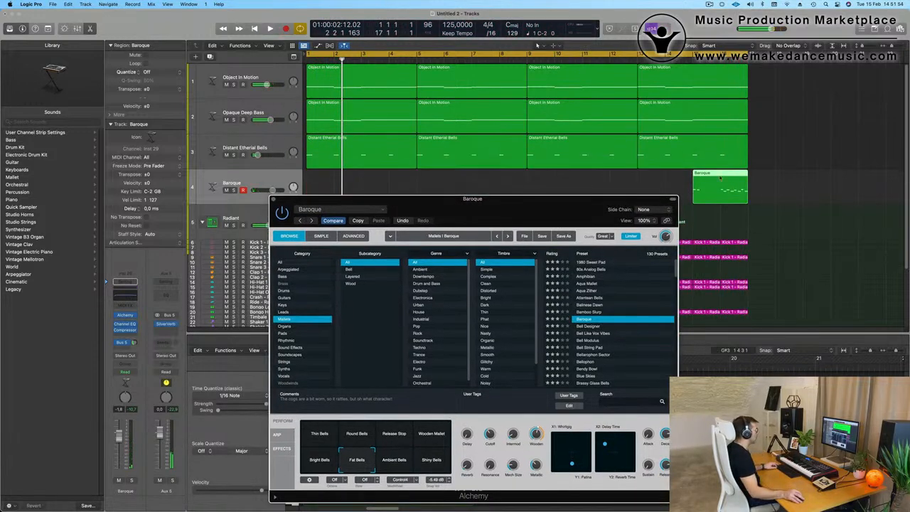
pyautogui.click(720, 183)
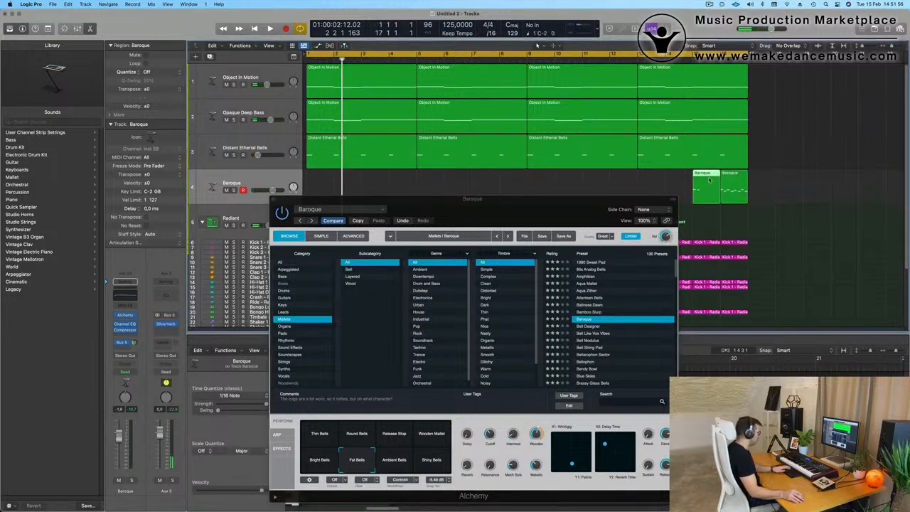
pyautogui.press('Delete')
# Move the remaining one-bar Baroque region to bar 1 and show its notes in the Piano Roll
pyautogui.click(738, 176)
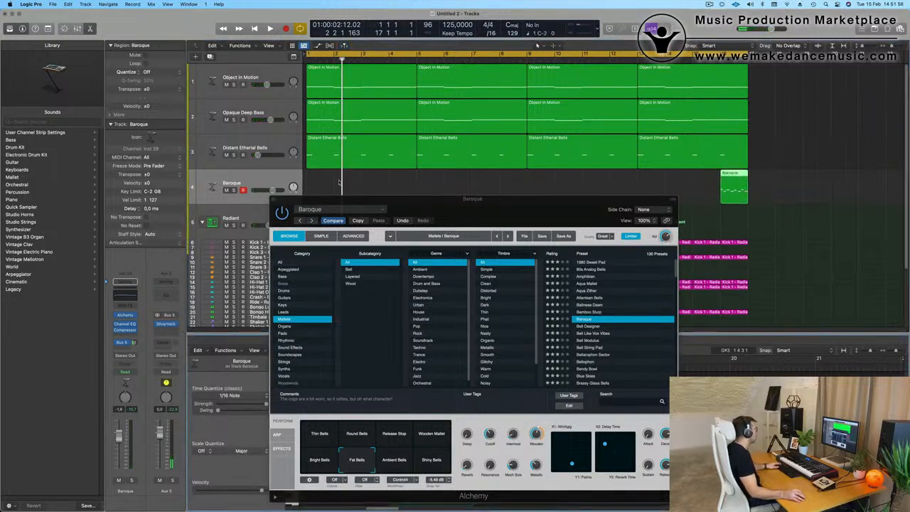
pyautogui.moveTo(730, 176); pyautogui.dragTo(317, 178)
pyautogui.moveTo(415, 204); pyautogui.dragTo(719, 203)
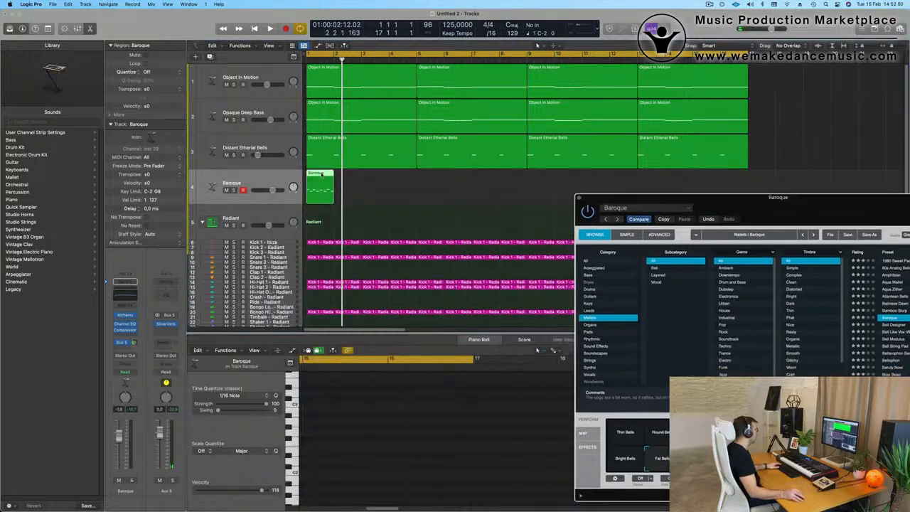
pyautogui.press('e')
pyautogui.press('e')
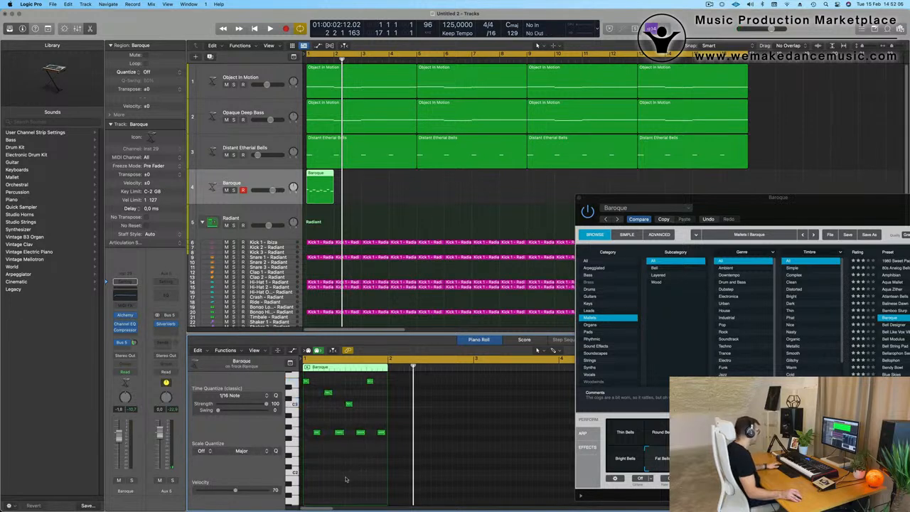
# Play the arrangement from the start and copy the one-bar Baroque region to bar 3
pyautogui.press('space')
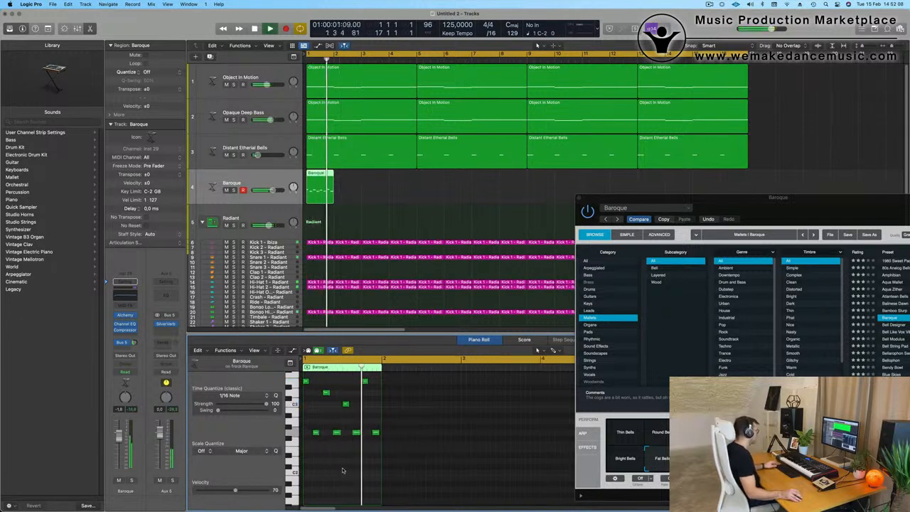
pyautogui.press('Return')
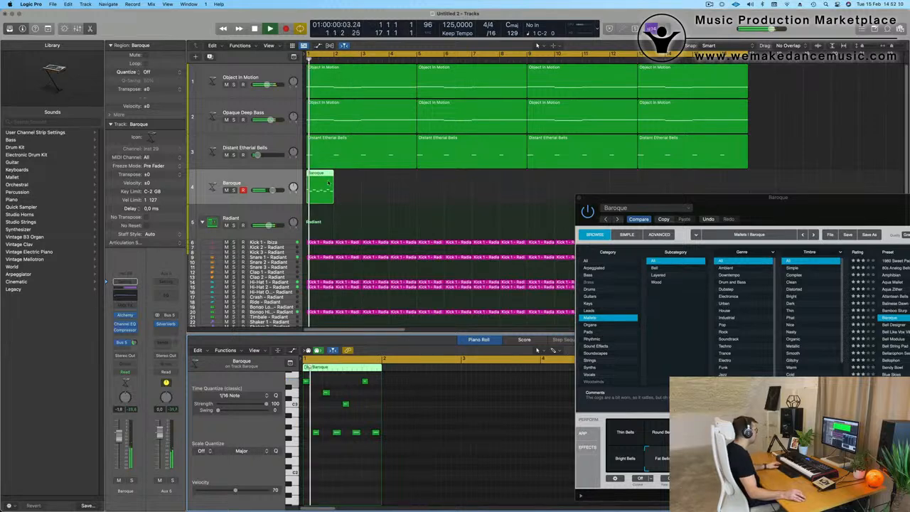
pyautogui.moveTo(323, 174); pyautogui.dragTo(382, 178)
pyautogui.moveTo(814, 209); pyautogui.dragTo(426, 197)
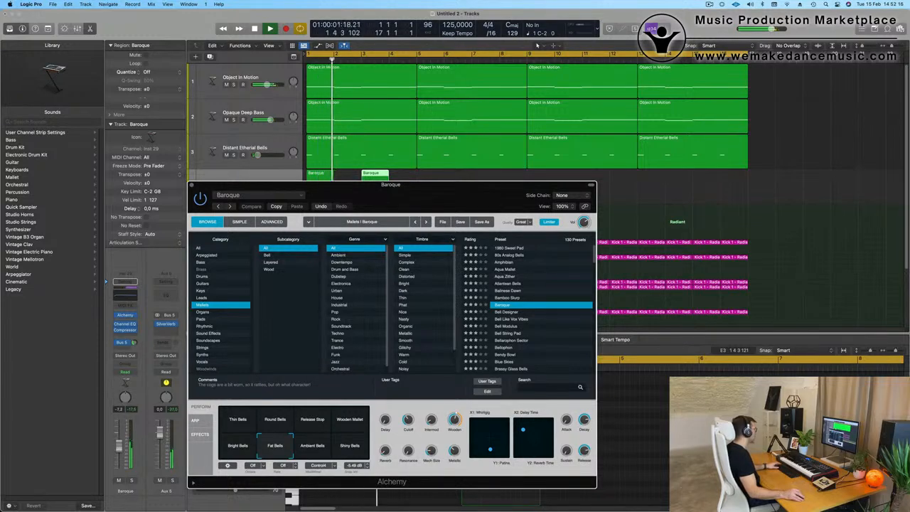
# In the Baroque track's Channel EQ, set the low shelf to 368 Hz at +0.3 dB and enable the low cut at 560 Hz
pyautogui.click(192, 185)
pyautogui.press('space')
pyautogui.click(125, 293)
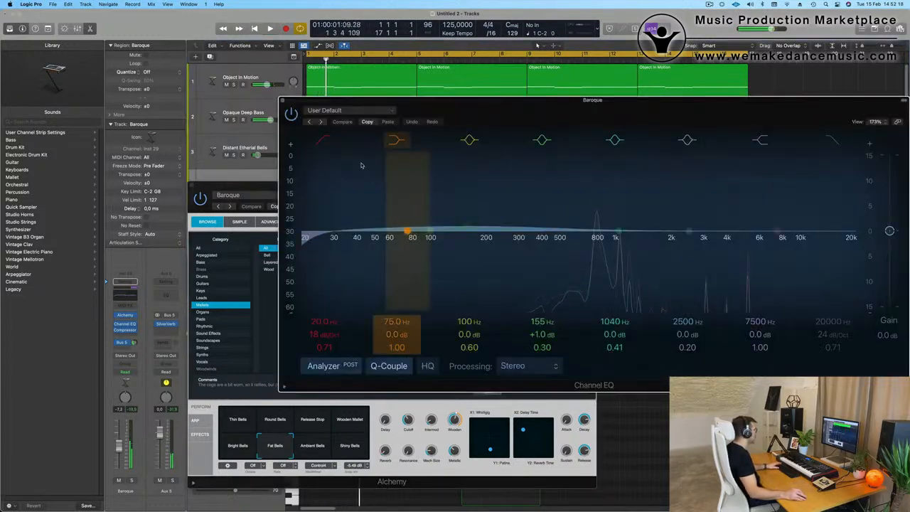
pyautogui.moveTo(407, 228); pyautogui.dragTo(512, 227)
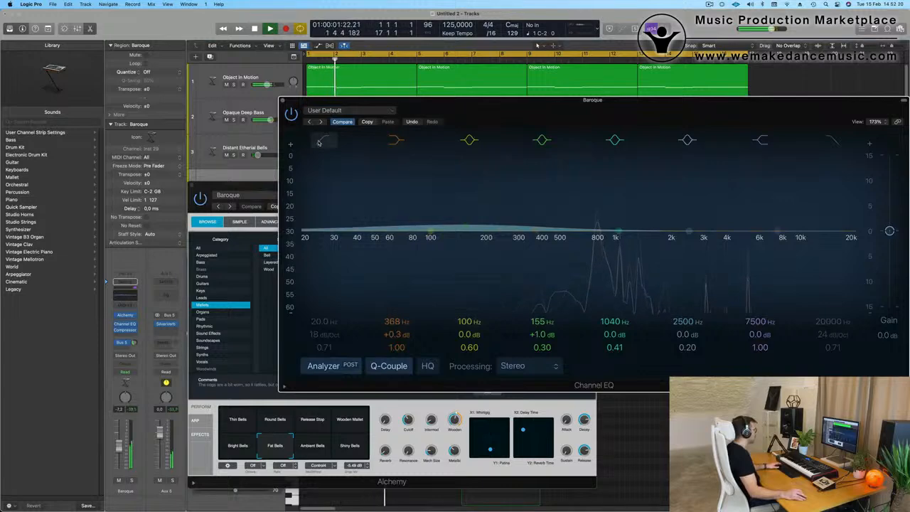
pyautogui.click(318, 143)
pyautogui.moveTo(313, 229); pyautogui.dragTo(575, 231)
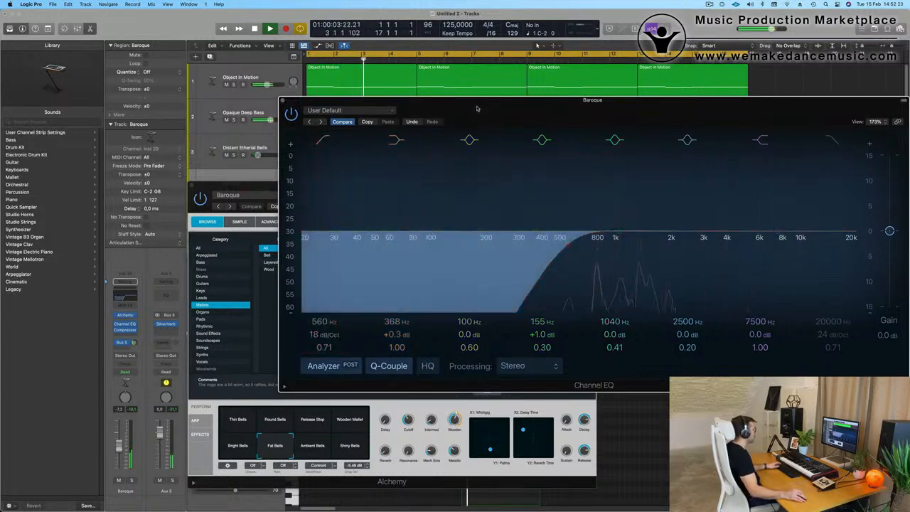
# Move the Channel EQ and Alchemy windows aside and open the Baroque region at bar 3 in the Piano Roll
pyautogui.moveTo(478, 108); pyautogui.dragTo(495, 328)
pyautogui.moveTo(469, 198); pyautogui.dragTo(805, 173)
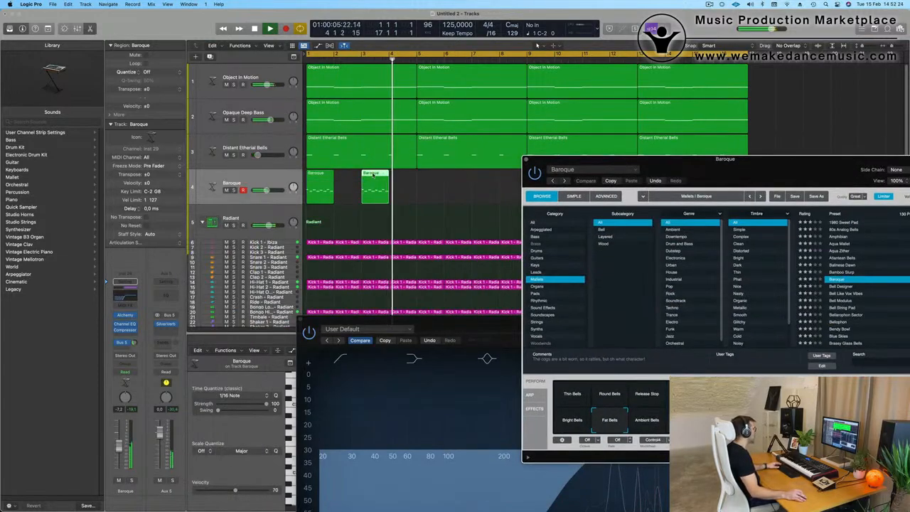
pyautogui.click(379, 175)
pyautogui.press('Return')
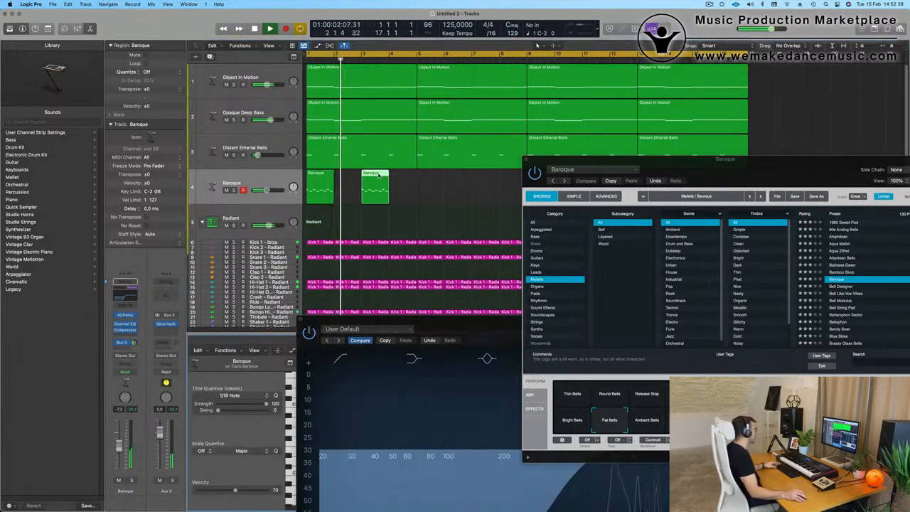
pyautogui.doubleClick(379, 175)
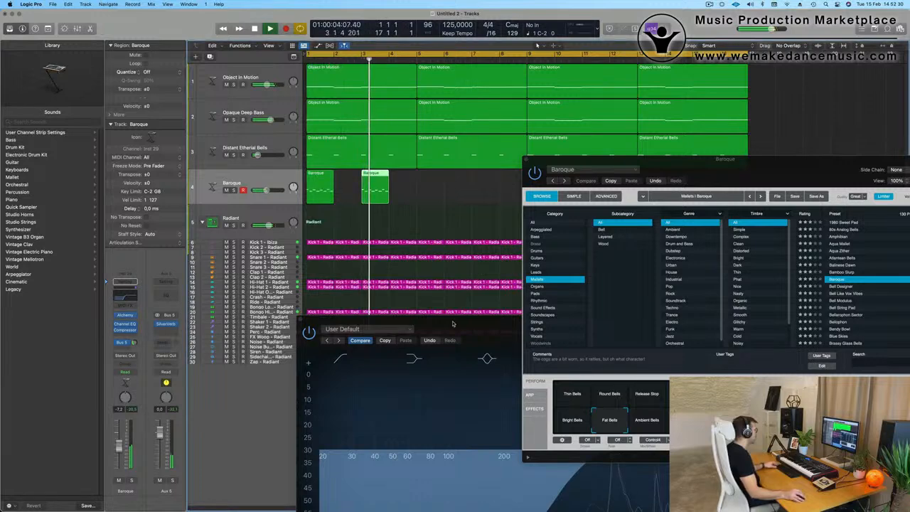
pyautogui.moveTo(453, 323); pyautogui.dragTo(797, 80)
pyautogui.doubleClick(377, 174)
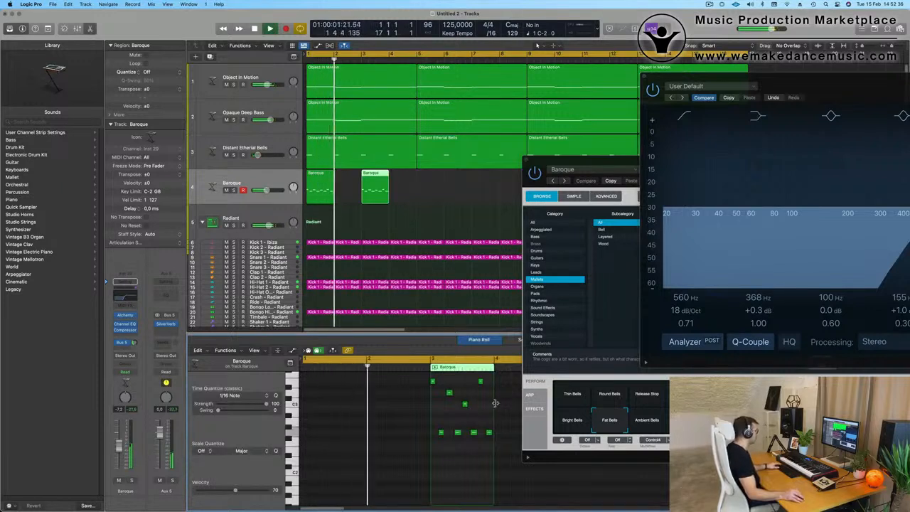
# Select the four lowest notes of the Baroque region at bar 3 and transpose them up two semitones
pyautogui.moveTo(439, 425); pyautogui.dragTo(518, 442)
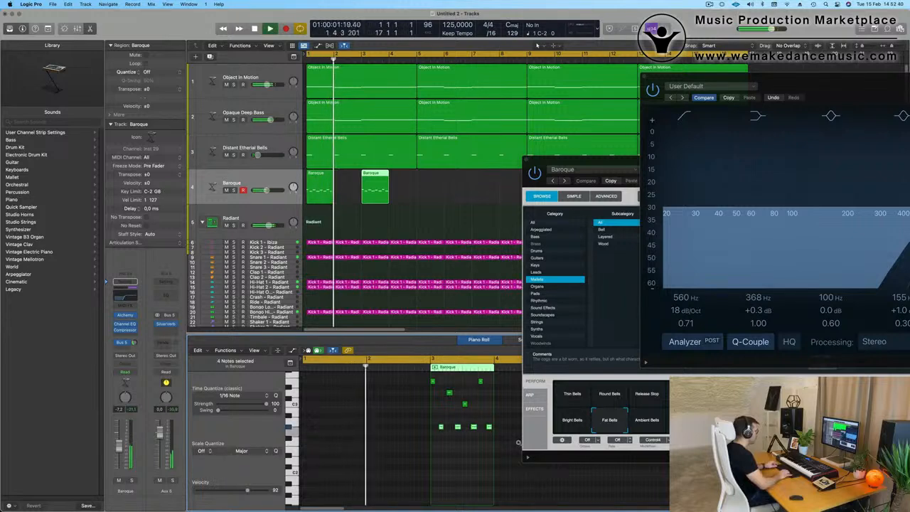
pyautogui.hotkey('alt', 'Up')
pyautogui.hotkey('alt', 'Up')
pyautogui.hotkey('alt', 'Up')
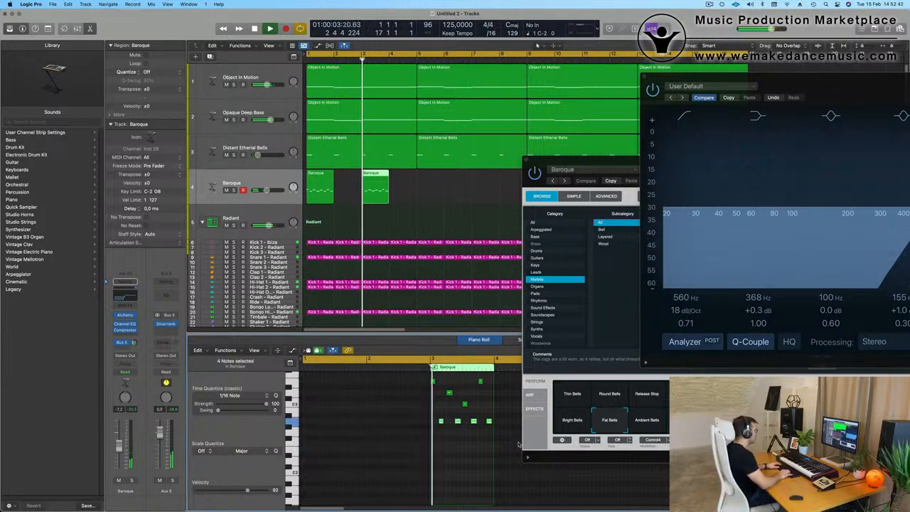
pyautogui.hotkey('alt', 'Down')
pyautogui.hotkey('alt', 'Down')
pyautogui.hotkey('alt', 'Down')
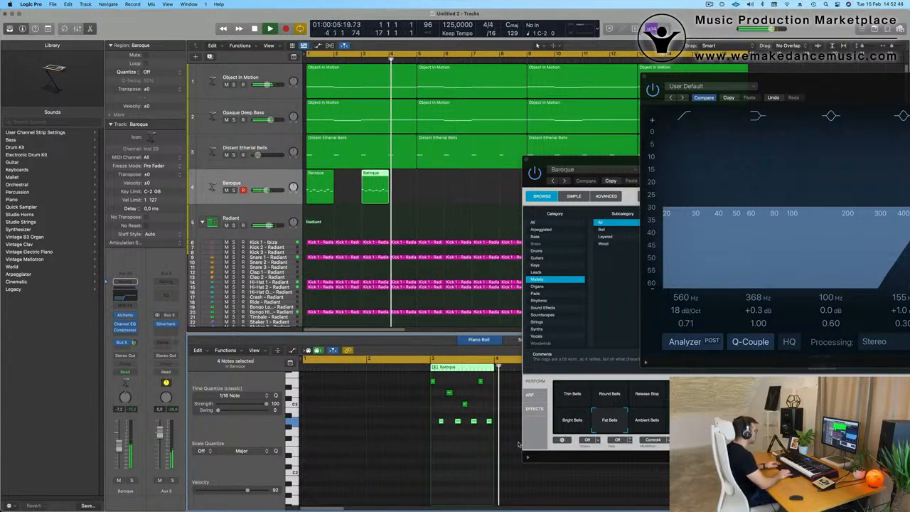
# Try other pitches for the four lowest notes in the bar 3 Baroque region and set them two semitones lower
pyautogui.hotkey('alt', 'Down')
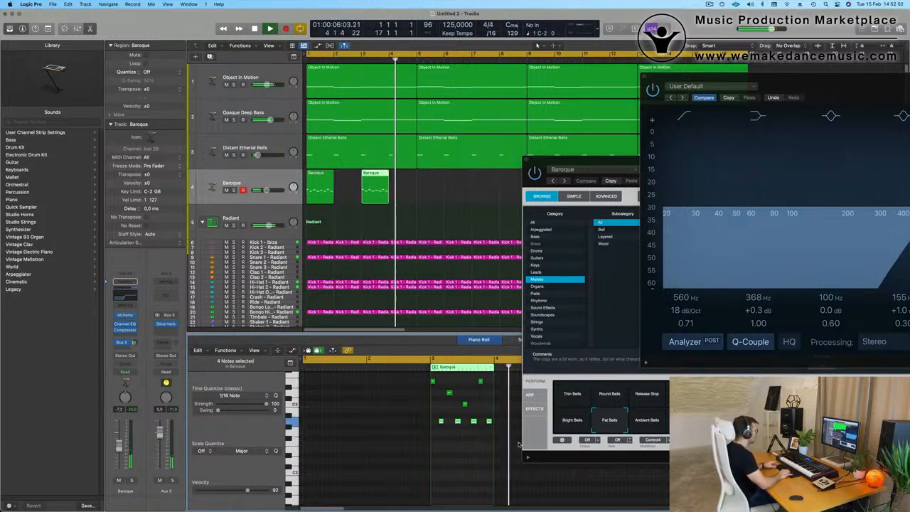
pyautogui.hotkey('alt', 'Up')
pyautogui.hotkey('alt', 'Up')
pyautogui.hotkey('alt', 'Up')
pyautogui.hotkey('alt', 'Up')
pyautogui.hotkey('alt', 'Down')
pyautogui.hotkey('alt', 'Down')
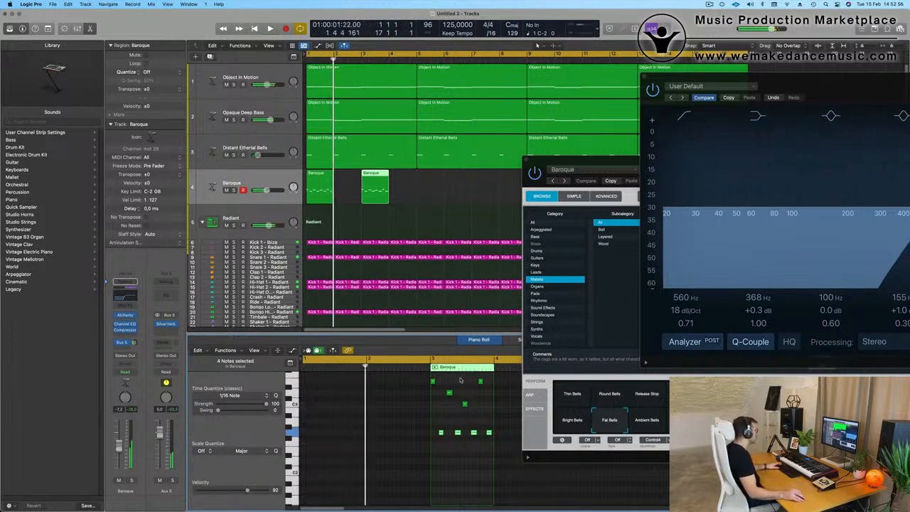
# Swap the order of the two middle melody notes in the bar 3 Baroque region, lowering the deeper one by a semitone, and replay it
pyautogui.press('space')
pyautogui.moveTo(464, 405)
pyautogui.mouseDown()
pyautogui.moveTo(463, 393)
pyautogui.moveTo(449, 411)
pyautogui.mouseUp()
pyautogui.press('space')
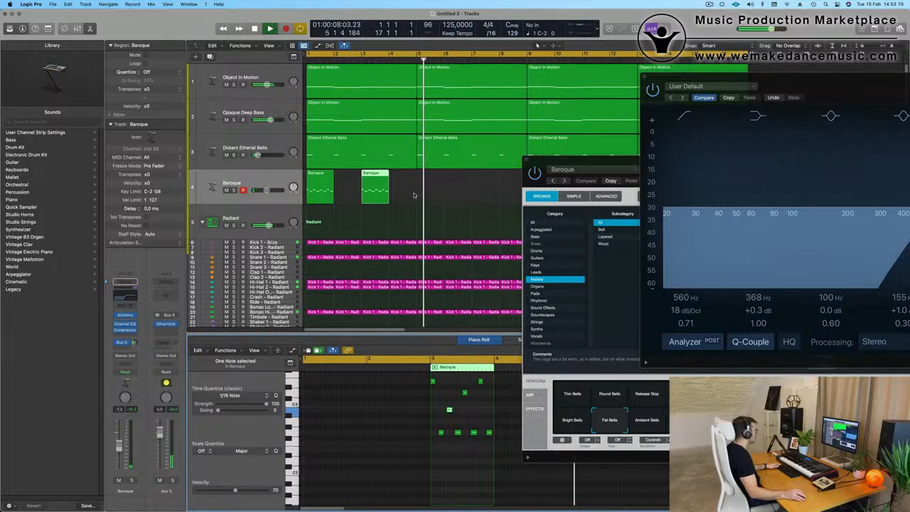
# Select the two Baroque regions at bars 1 and 3 and copy them to bars 5 and 7
pyautogui.moveTo(424, 194); pyautogui.dragTo(323, 186)
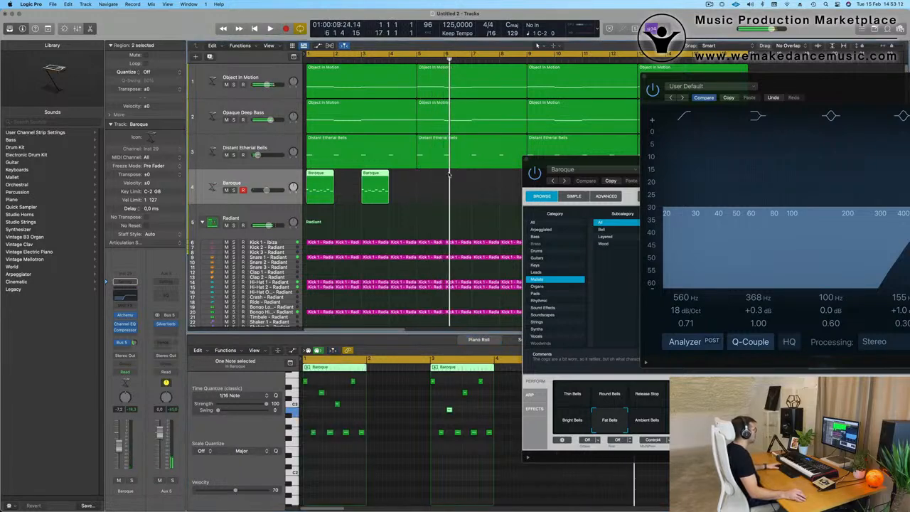
pyautogui.press('Return')
pyautogui.moveTo(566, 162); pyautogui.dragTo(332, 215)
pyautogui.press('space')
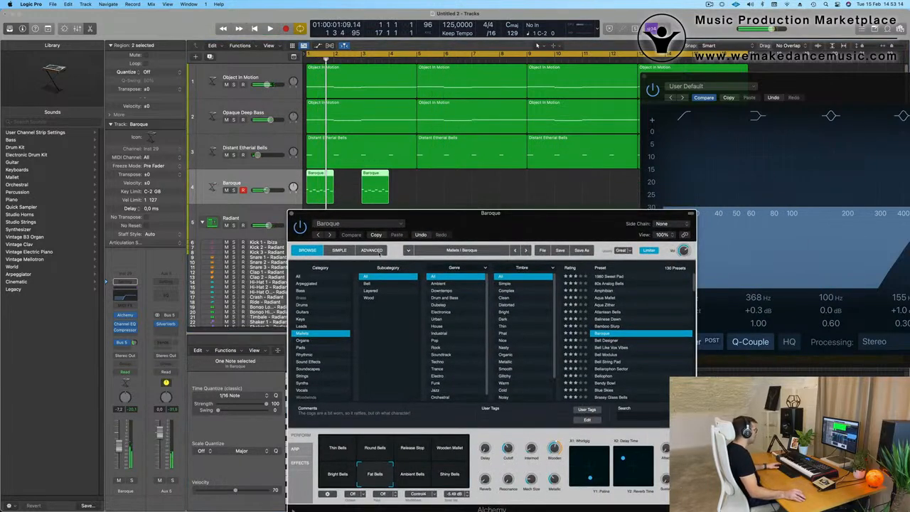
pyautogui.moveTo(459, 225); pyautogui.dragTo(455, 258)
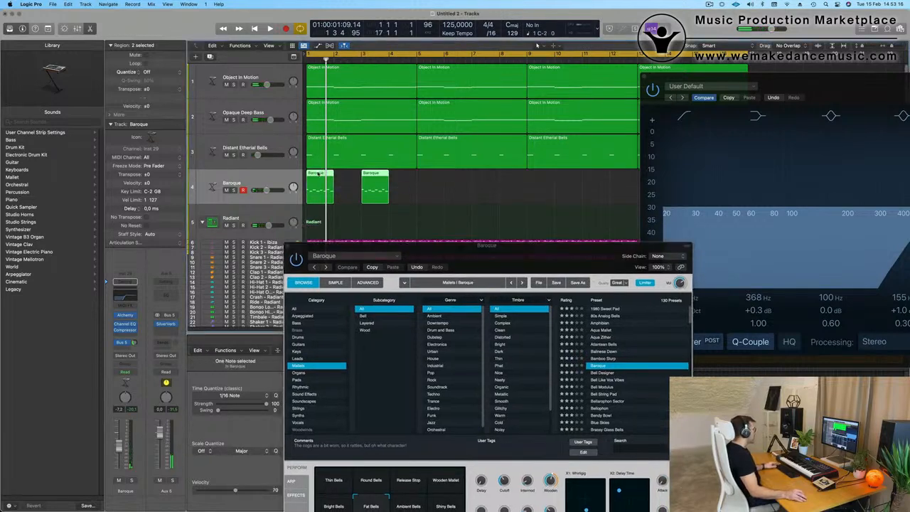
pyautogui.moveTo(320, 184); pyautogui.dragTo(430, 184)
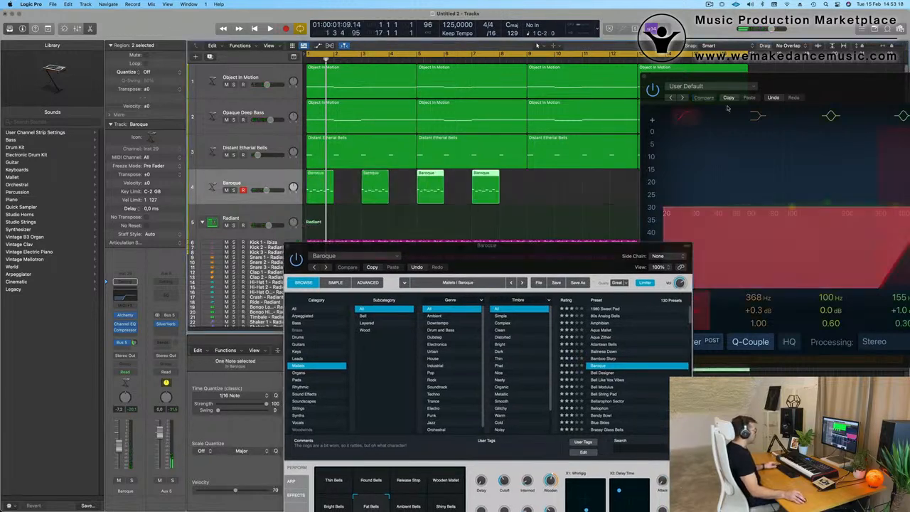
# Move the Channel EQ window aside and copy all four Baroque regions so the copies start at bar 9
pyautogui.moveTo(774, 88); pyautogui.dragTo(717, 287)
pyautogui.moveTo(554, 195); pyautogui.dragTo(206, 197)
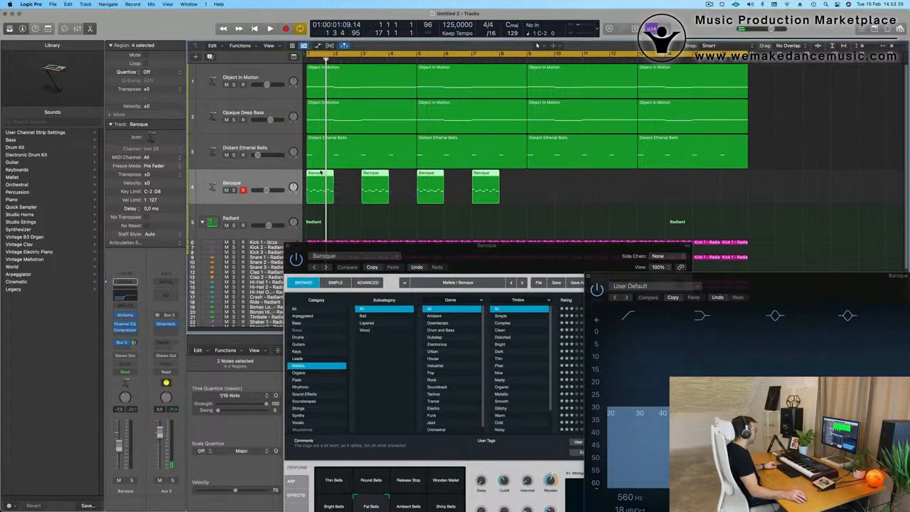
pyautogui.moveTo(315, 177); pyautogui.dragTo(533, 186)
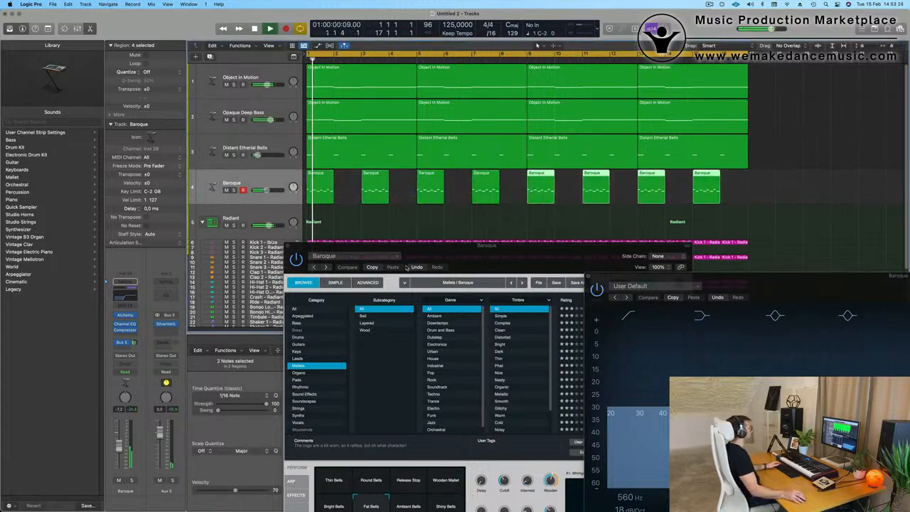
# Audition the Baroque preset's Shiny Bells, Ambient Bells, Wooden Mallet, Release Stop, Round Bells and Thin Bells snapshots during playback, returning to Fat Bells
pyautogui.moveTo(496, 252); pyautogui.dragTo(535, 105)
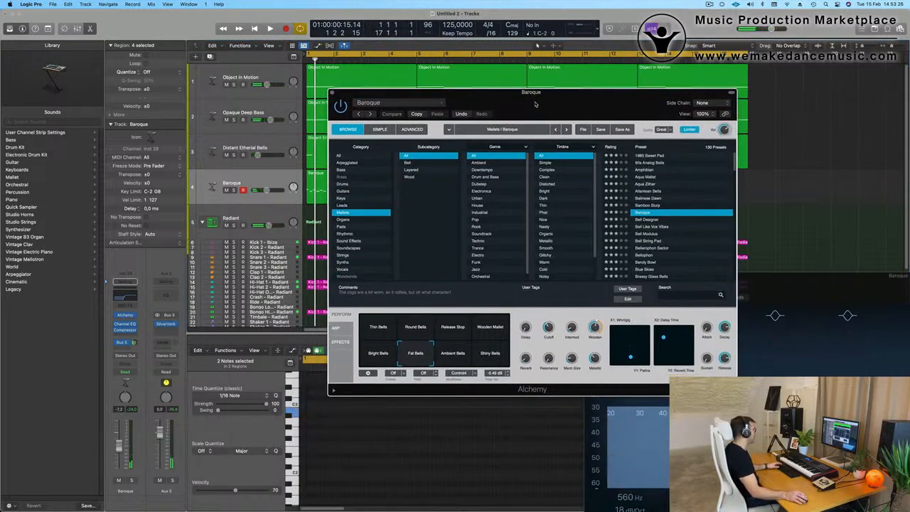
pyautogui.press('space')
pyautogui.click(490, 353)
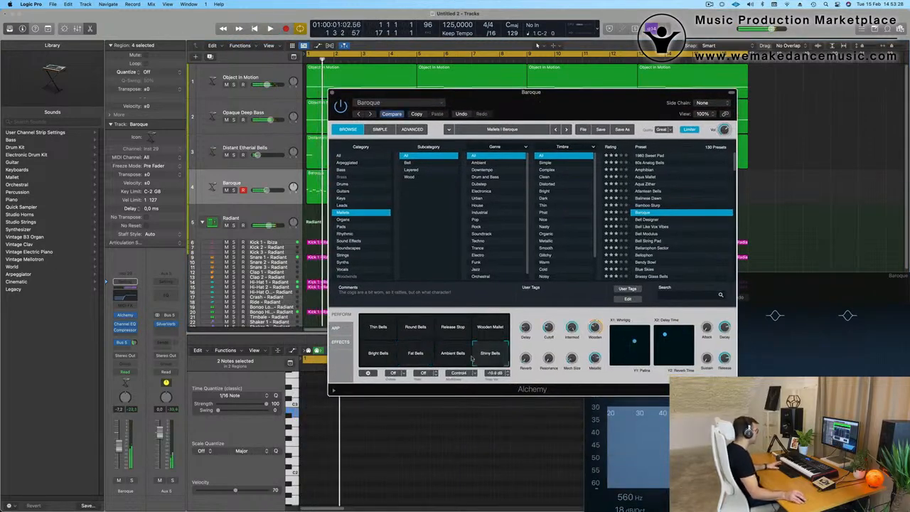
pyautogui.click(458, 361)
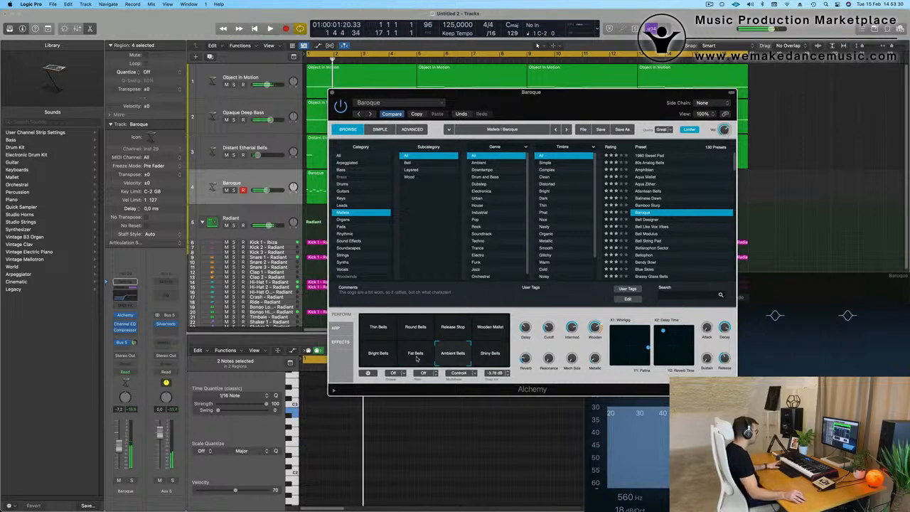
pyautogui.click(417, 359)
pyautogui.click(452, 357)
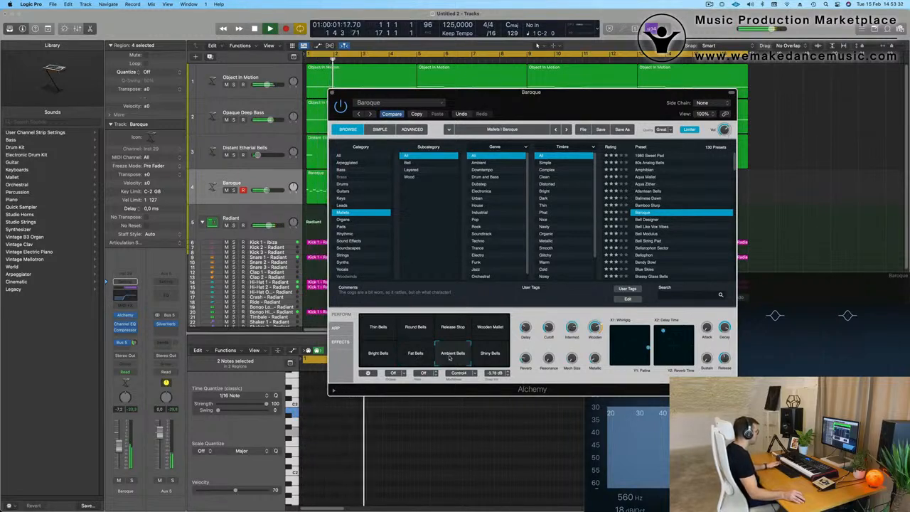
pyautogui.press('Return')
pyautogui.click(489, 327)
pyautogui.click(453, 327)
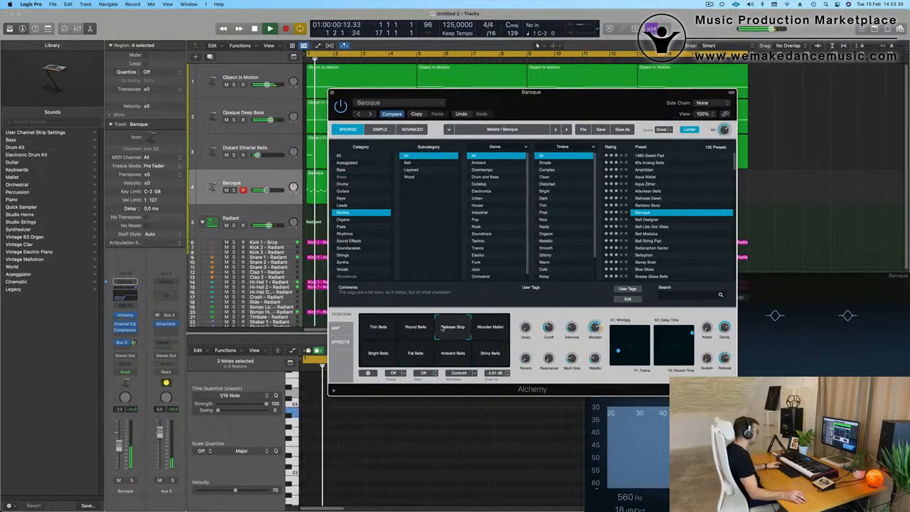
pyautogui.click(412, 328)
pyautogui.click(391, 328)
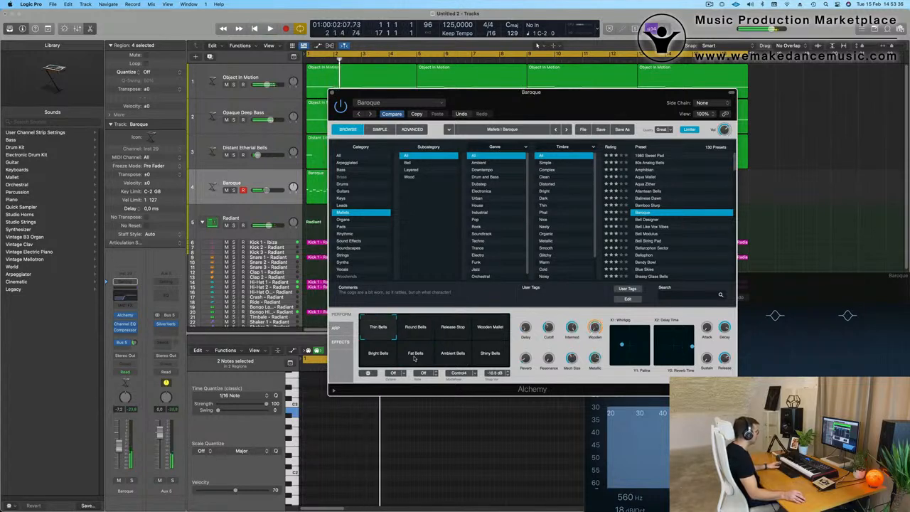
pyautogui.click(414, 359)
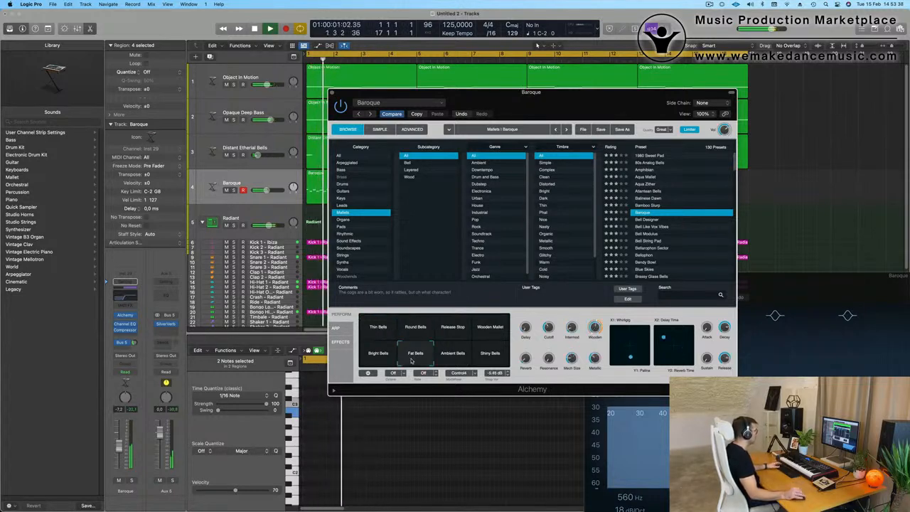
# Lower the Baroque track's volume to -11.0 dB, check it in the mix and close its Alchemy window
pyautogui.moveTo(575, 108); pyautogui.dragTo(586, 105)
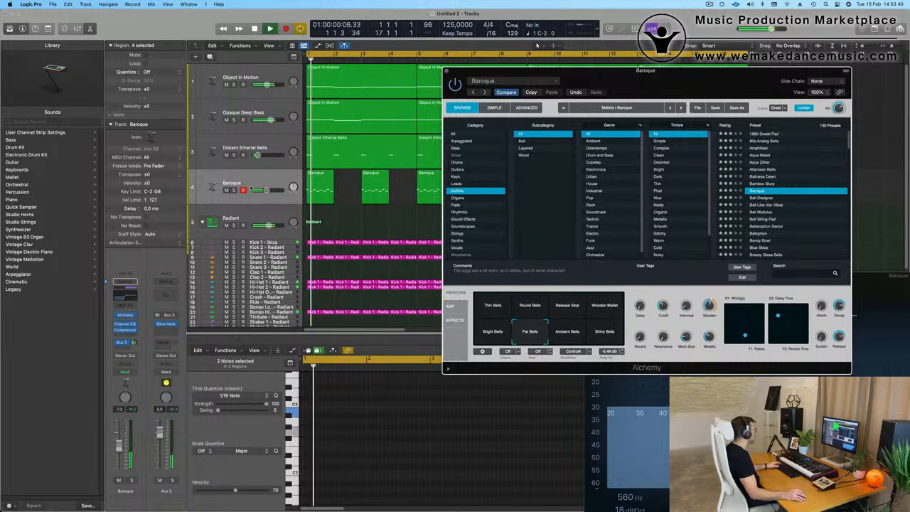
pyautogui.click(125, 448)
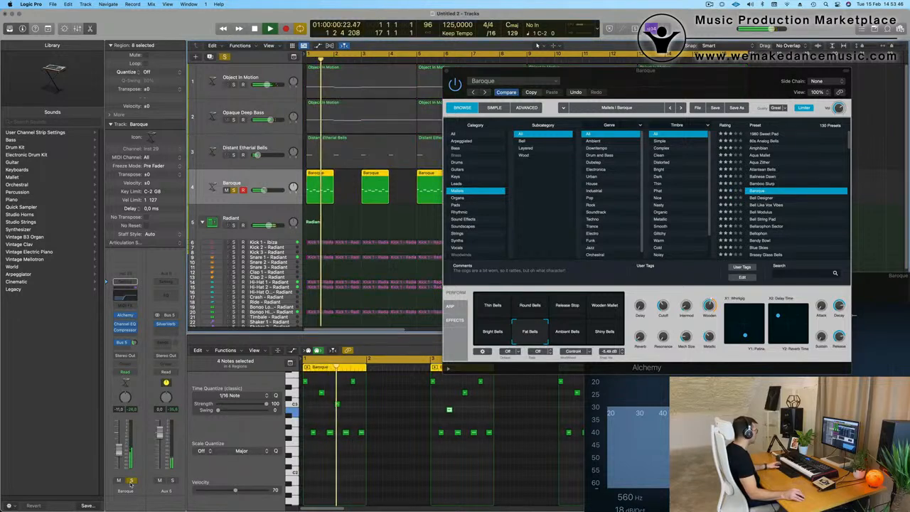
pyautogui.click(270, 143)
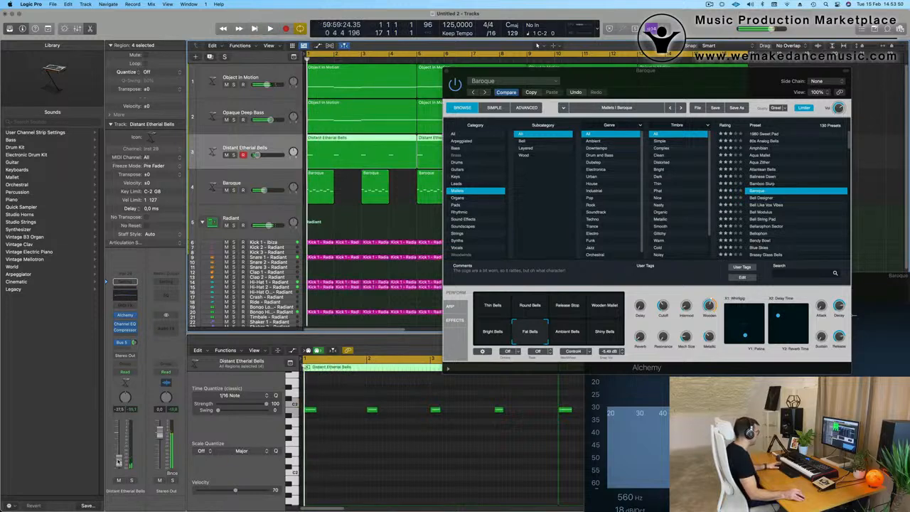
pyautogui.moveTo(469, 69); pyautogui.dragTo(336, 125)
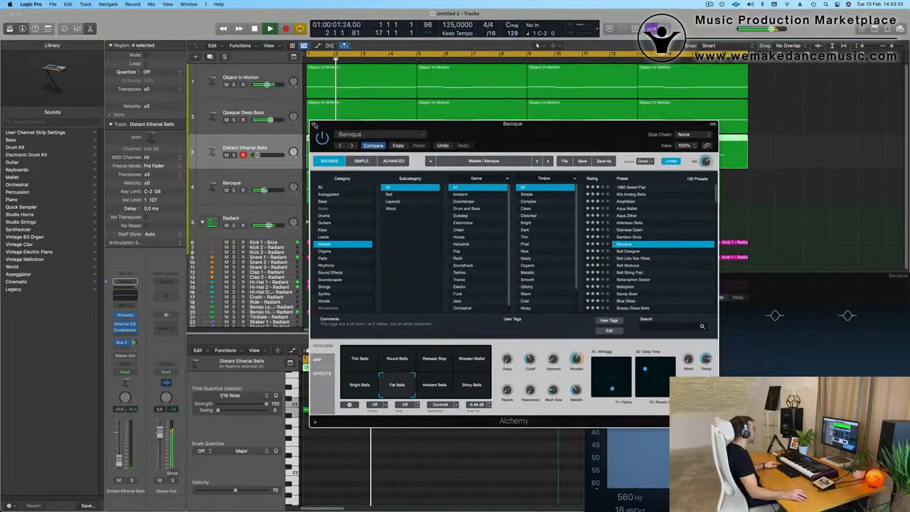
pyautogui.click(313, 125)
# Duplicate the Opaque Deep Bass track and copy its first Object In Motion region onto the new track
pyautogui.scroll(-5, 402, 237)
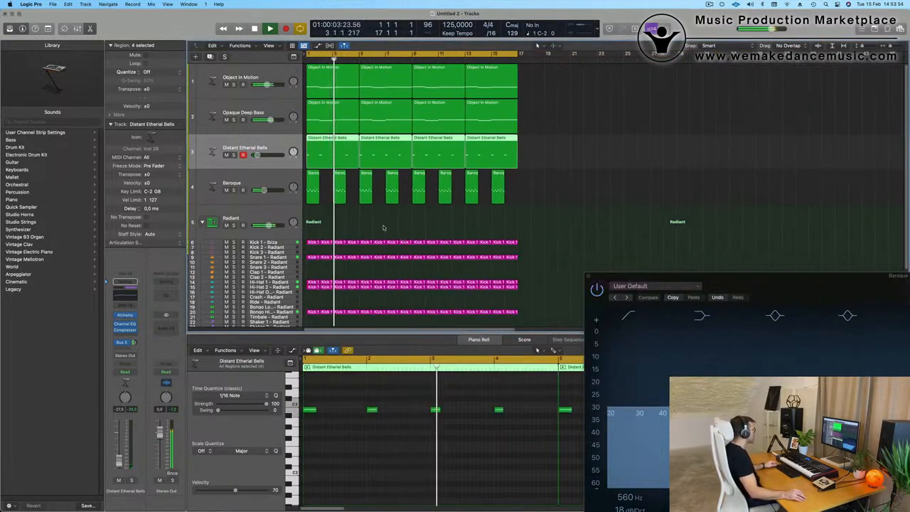
pyautogui.scroll(3, 387, 227)
pyautogui.scroll(-2, 388, 226)
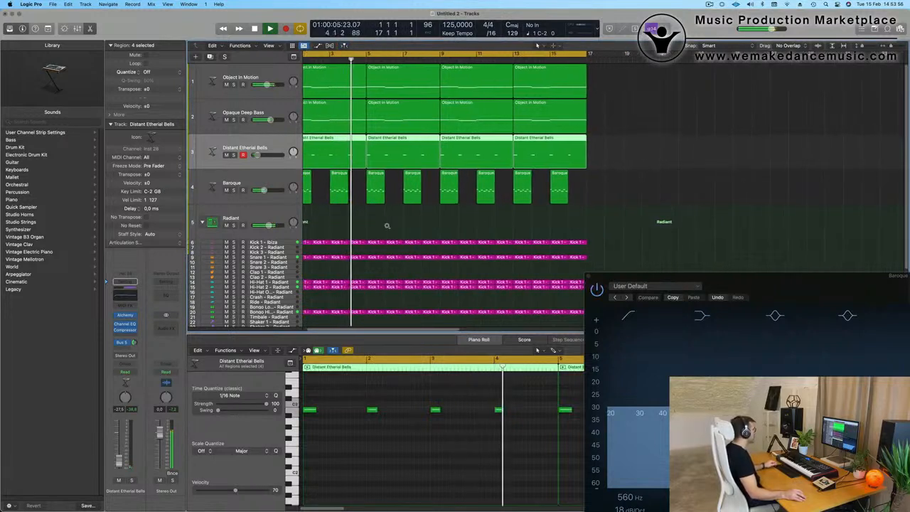
pyautogui.click(205, 122)
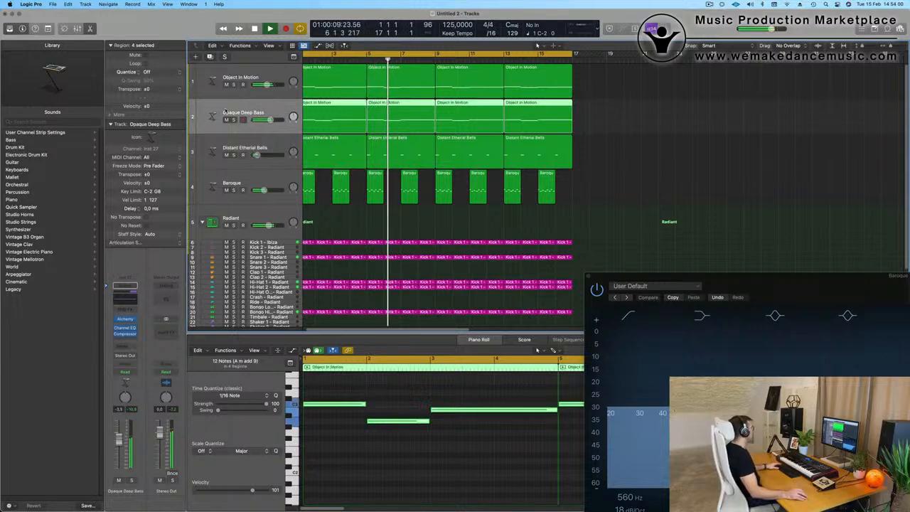
pyautogui.press('Return')
pyautogui.click(209, 56)
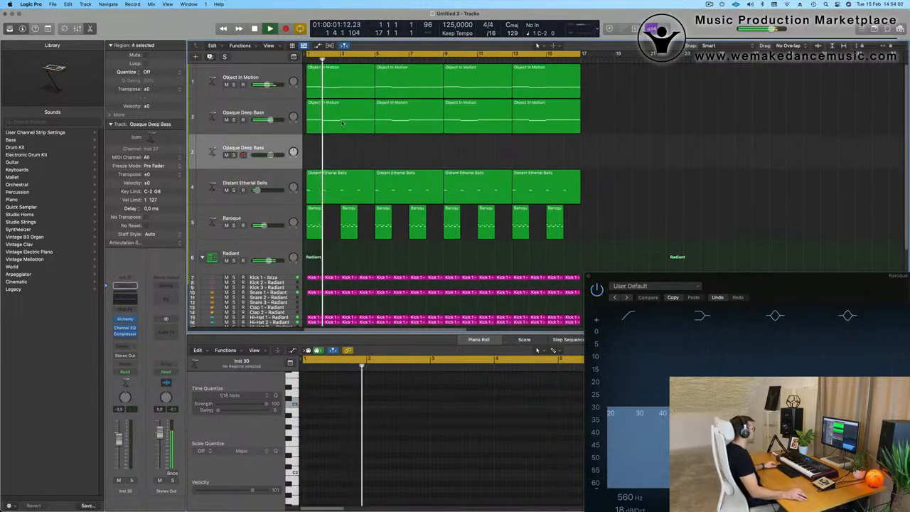
pyautogui.click(340, 118)
pyautogui.moveTo(340, 145); pyautogui.dragTo(345, 150)
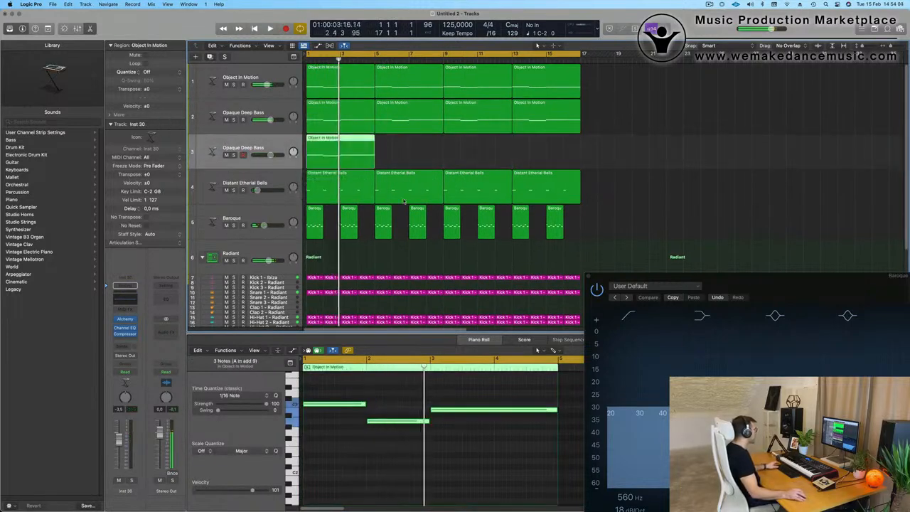
# Shorten the copied region's notes to about one beat, add a repeat of the third note at bar 4, and play it back
pyautogui.press('Return')
pyautogui.scroll(-3, 407, 380)
pyautogui.press('space')
pyautogui.moveTo(353, 391); pyautogui.dragTo(436, 454)
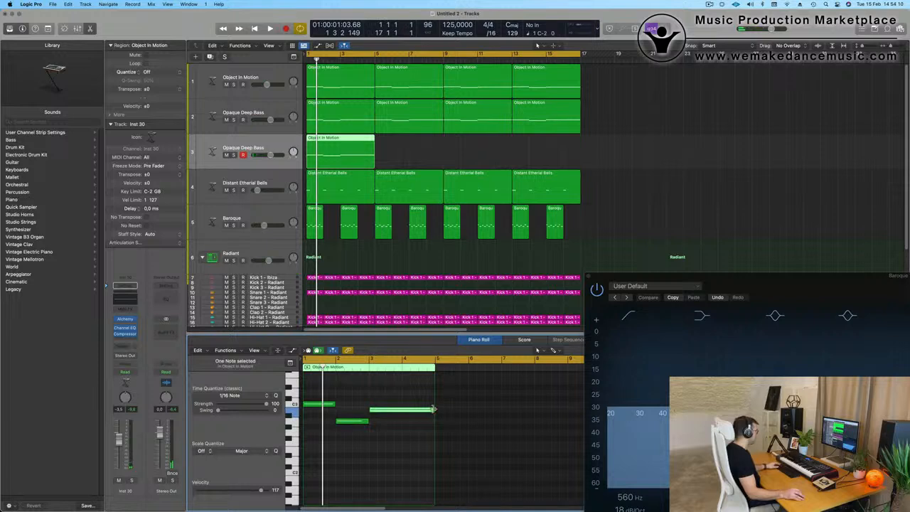
pyautogui.moveTo(434, 409); pyautogui.dragTo(410, 417)
pyautogui.press('super+a')
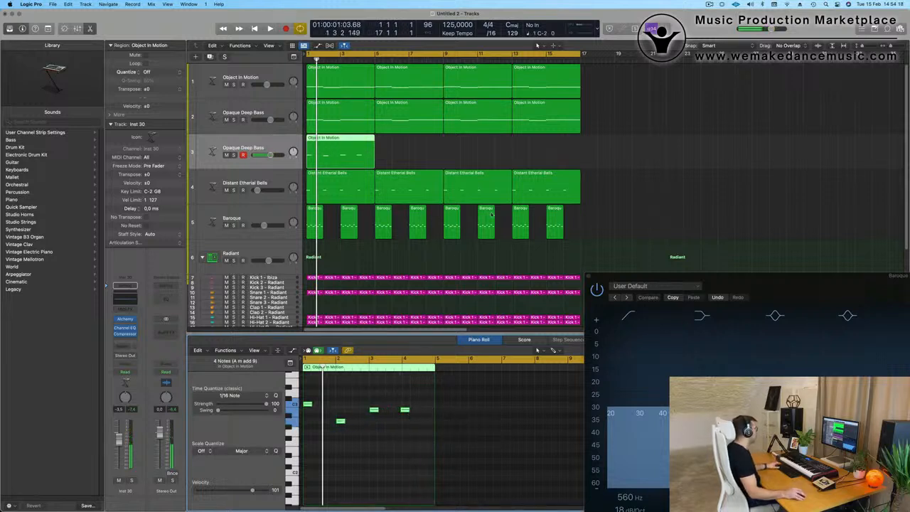
pyautogui.press('space')
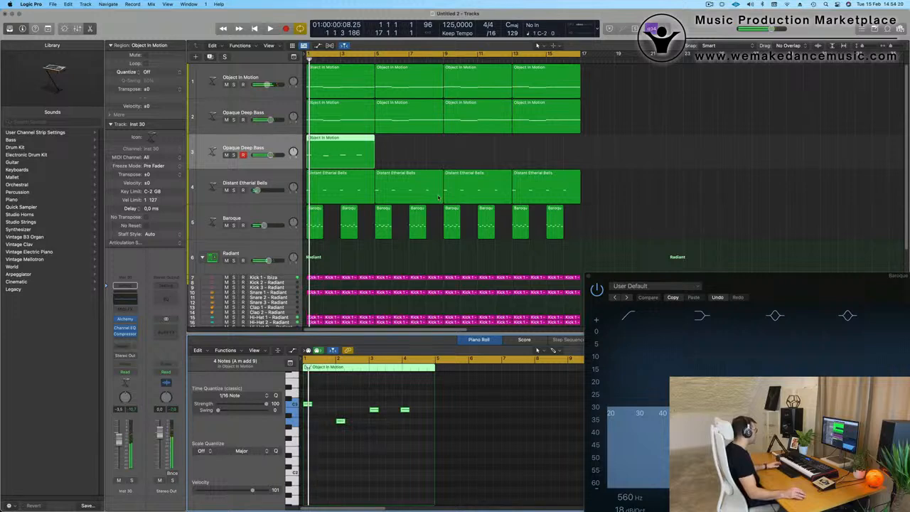
pyautogui.press('space')
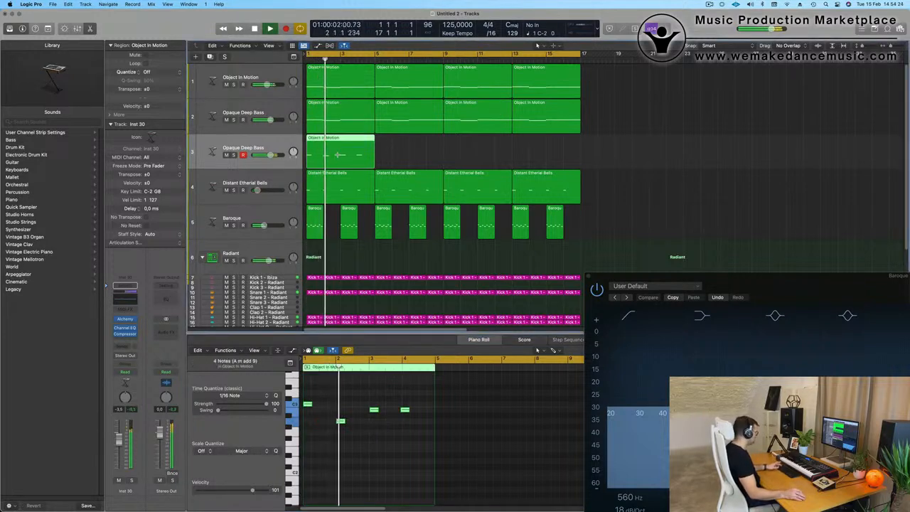
# Repeat the short-note Object In Motion region three times along the duplicated track and play from the start
pyautogui.press('super+r')
pyautogui.press('super+r')
pyautogui.press('super+r')
pyautogui.press('Return')
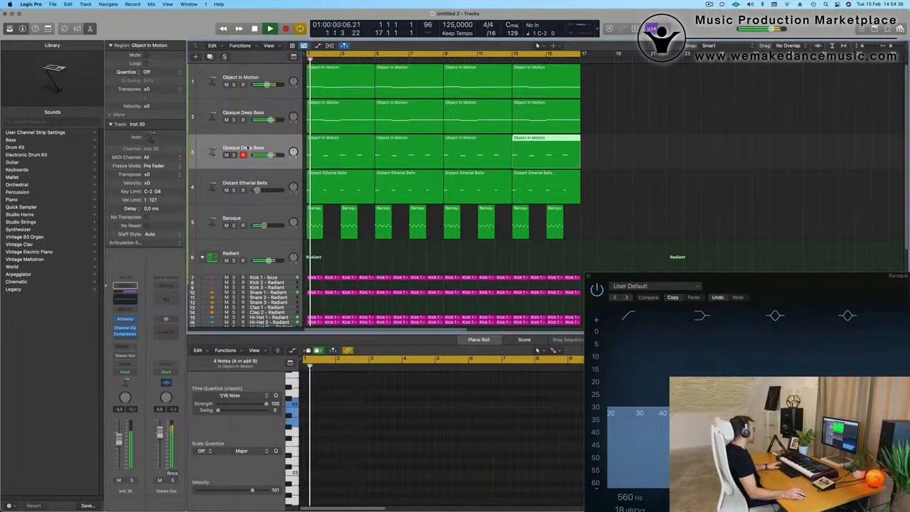
# Load the Prophetic Brass preset from the Vintage Synth Brass category into the duplicated track's Alchemy and play from the start
pyautogui.click(242, 148)
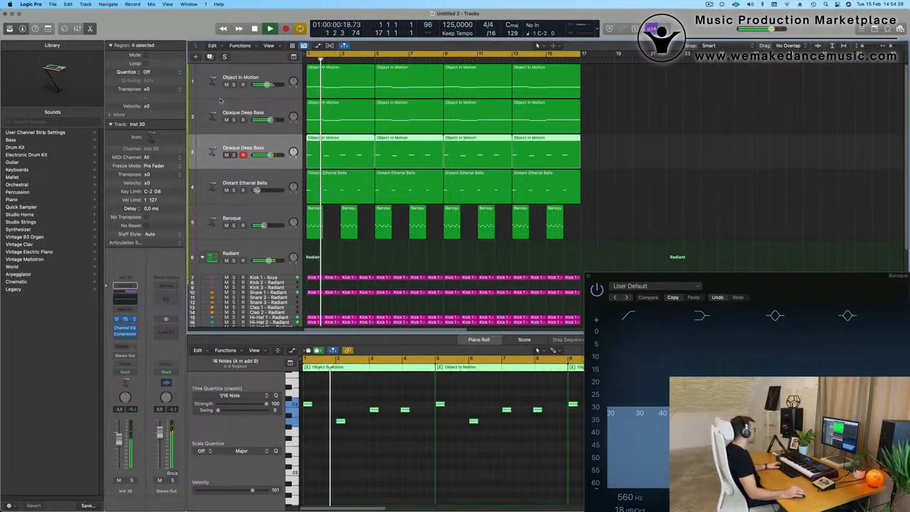
pyautogui.press('v')
pyautogui.click(340, 111)
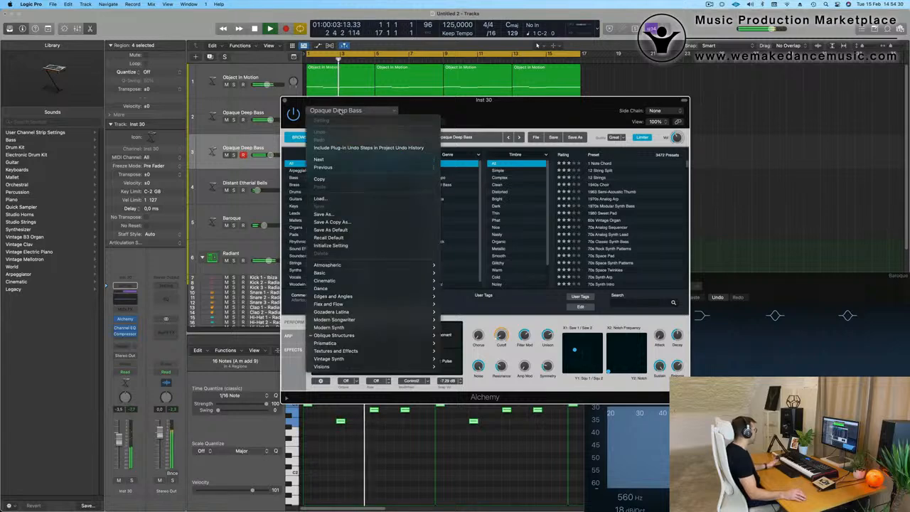
pyautogui.moveTo(363, 361)
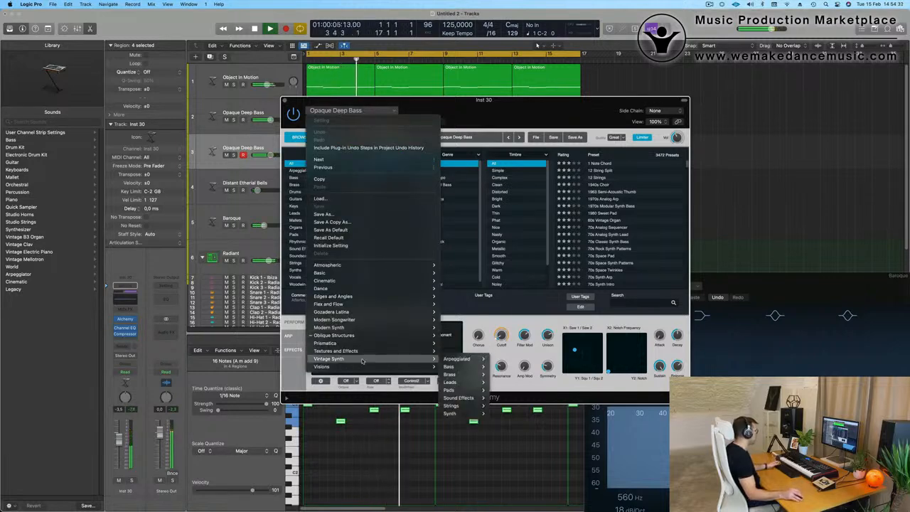
pyautogui.moveTo(469, 375)
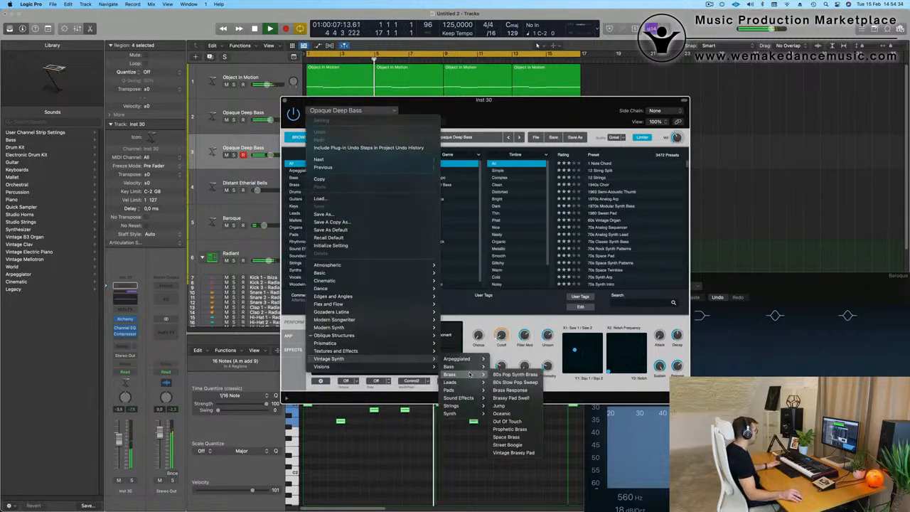
pyautogui.click(519, 434)
pyautogui.moveTo(490, 106); pyautogui.dragTo(668, 92)
pyautogui.press('Return')
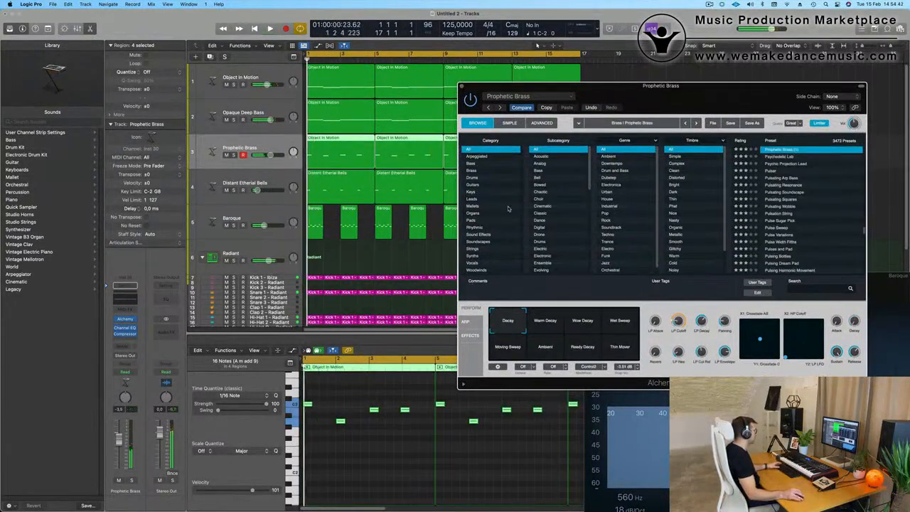
# Switch the Prophetic Brass Alchemy sound to the Wow Decay variation and raise the track volume to about -1.9 dB
pyautogui.click(550, 325)
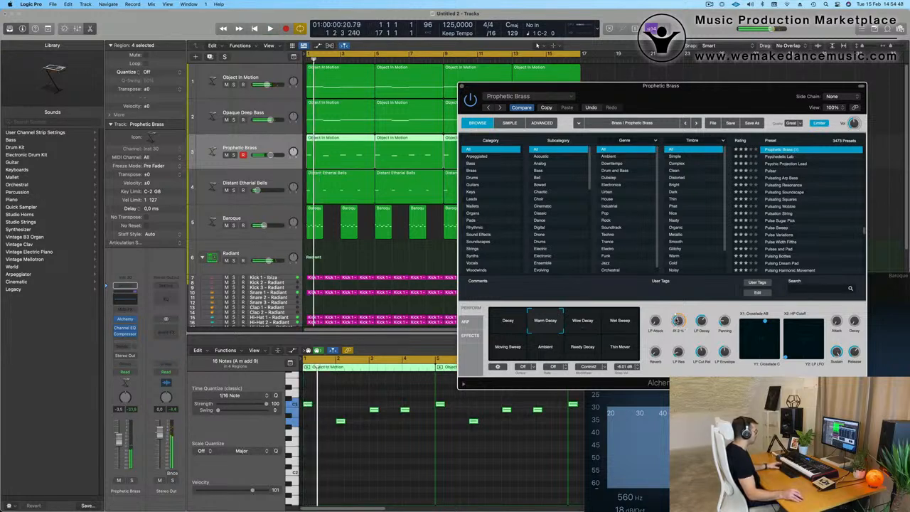
pyautogui.click(585, 324)
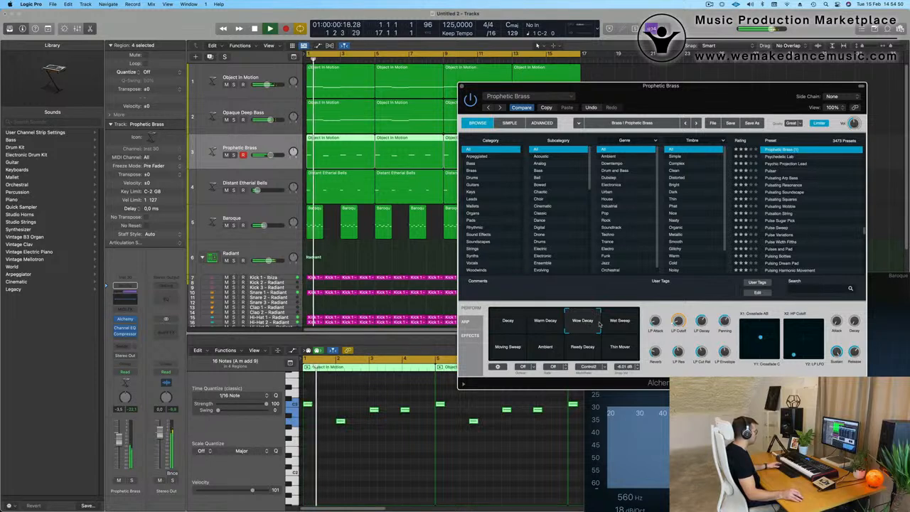
pyautogui.press('Return')
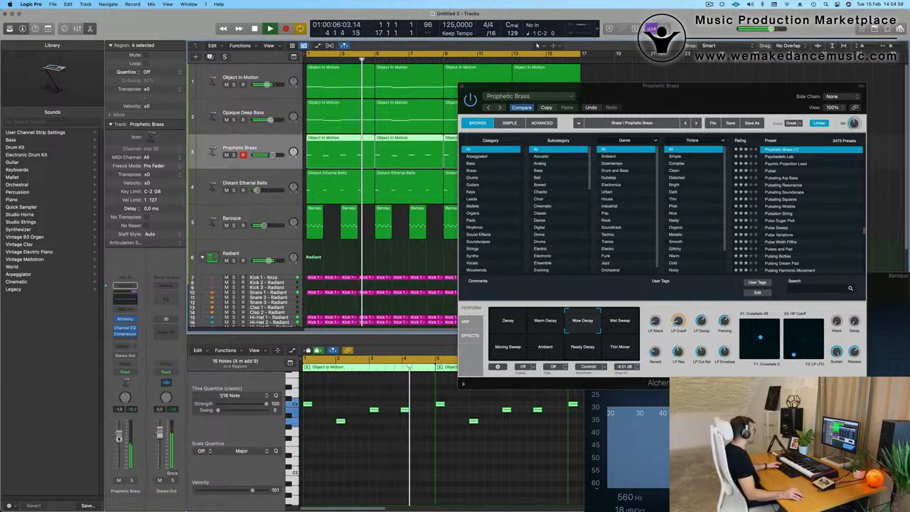
pyautogui.press('Return')
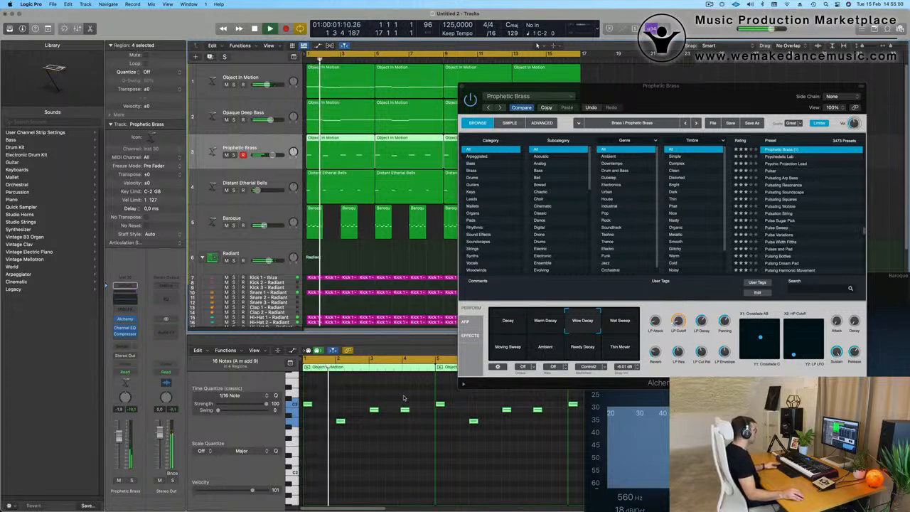
# Nudge the bar 4 note slightly later in the first Prophetic Brass region and delete the three repeats after it
pyautogui.click(404, 410)
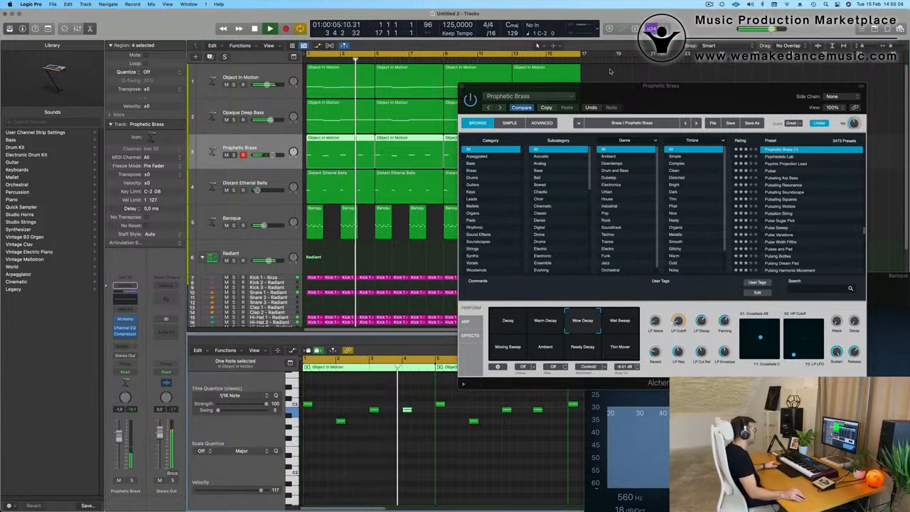
pyautogui.moveTo(609, 87); pyautogui.dragTo(484, 253)
pyautogui.click(401, 151)
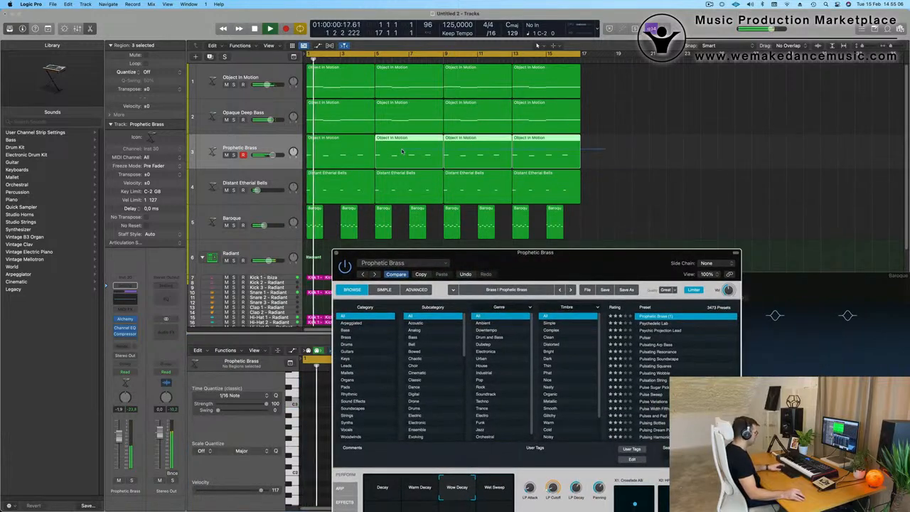
pyautogui.press('Delete')
# Repeat the edited first region three times along the Prophetic Brass track up to bar 17
pyautogui.click(327, 160)
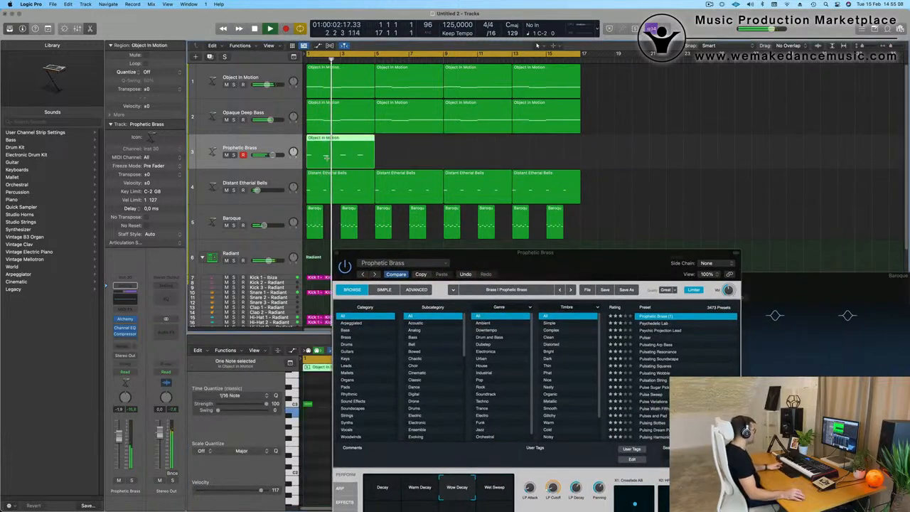
pyautogui.press('super+r')
pyautogui.press('super+r')
pyautogui.press('super+r')
pyautogui.click(594, 186)
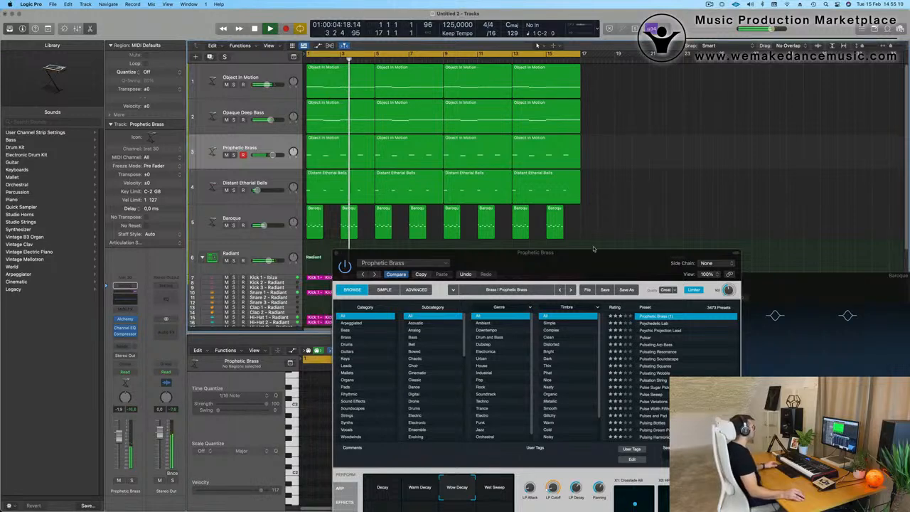
# Adjust the LP Attack, LP Cutoff and Reverb of Prophetic Brass in Alchemy and set its track volume to about -1.7 dB
pyautogui.moveTo(594, 250); pyautogui.dragTo(676, 101)
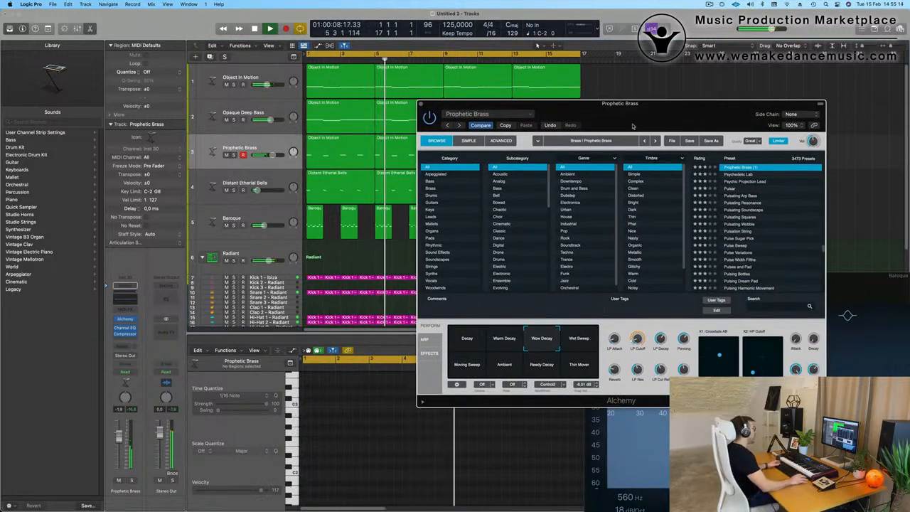
pyautogui.moveTo(681, 123); pyautogui.dragTo(667, 96)
pyautogui.click(568, 316)
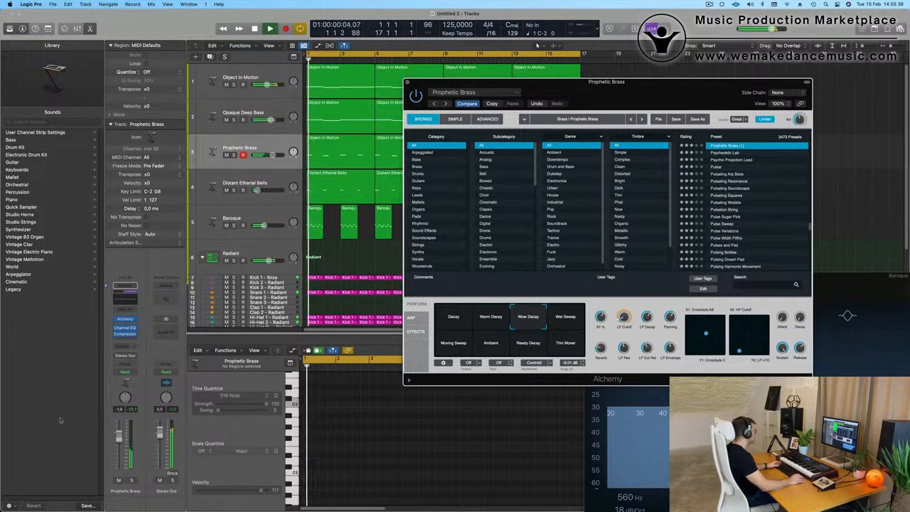
pyautogui.moveTo(120, 443); pyautogui.dragTo(120, 440)
pyautogui.press('Return')
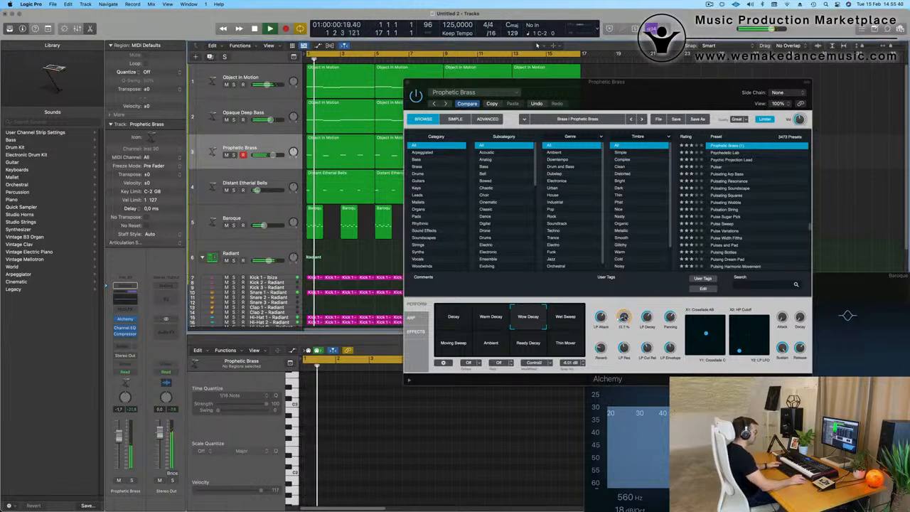
pyautogui.moveTo(624, 318); pyautogui.dragTo(624, 318)
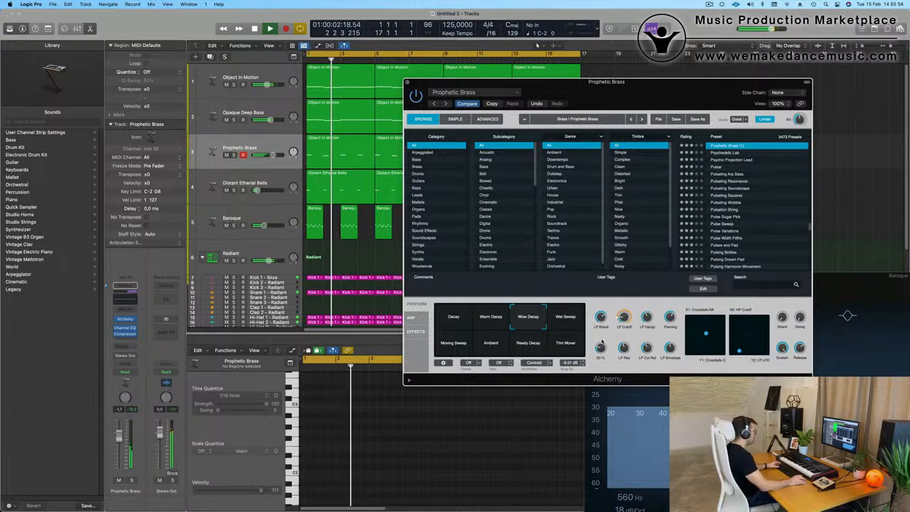
pyautogui.moveTo(417, 85); pyautogui.dragTo(428, 112)
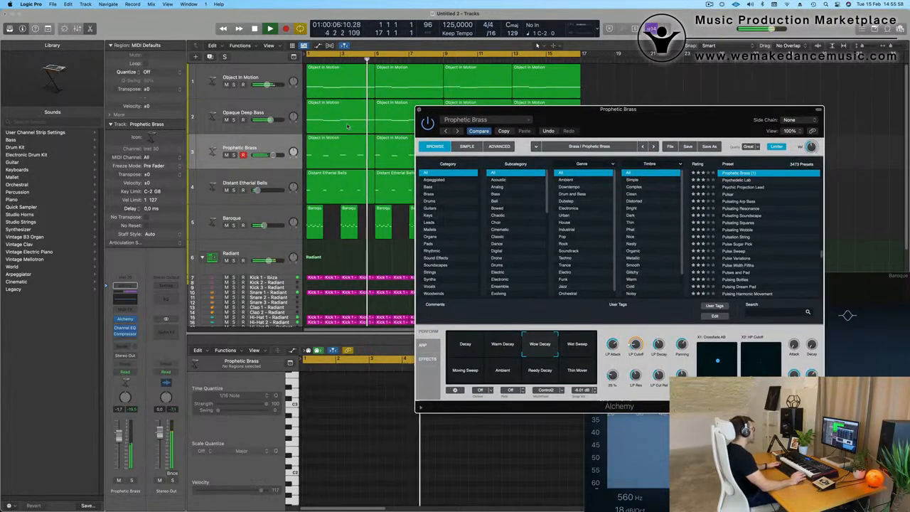
pyautogui.click(420, 109)
# Enable the low-cut band in the Prophetic Brass Channel EQ and shape it to remove the lowest frequencies
pyautogui.click(273, 149)
pyautogui.press('space')
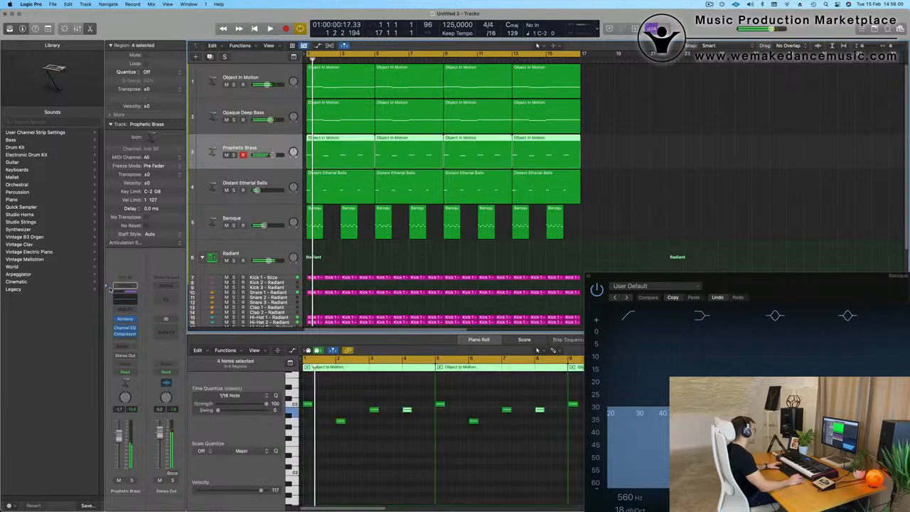
pyautogui.click(121, 299)
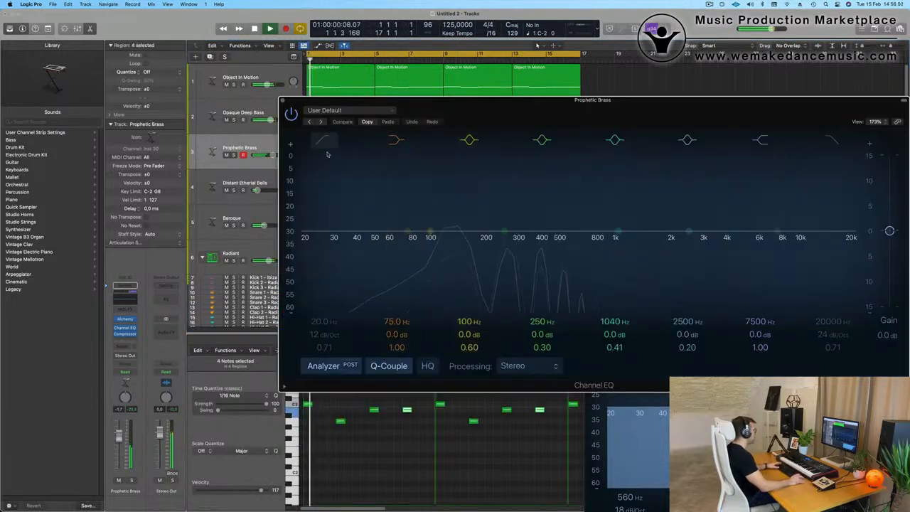
pyautogui.moveTo(434, 195); pyautogui.dragTo(457, 196)
pyautogui.moveTo(324, 334); pyautogui.dragTo(324, 311)
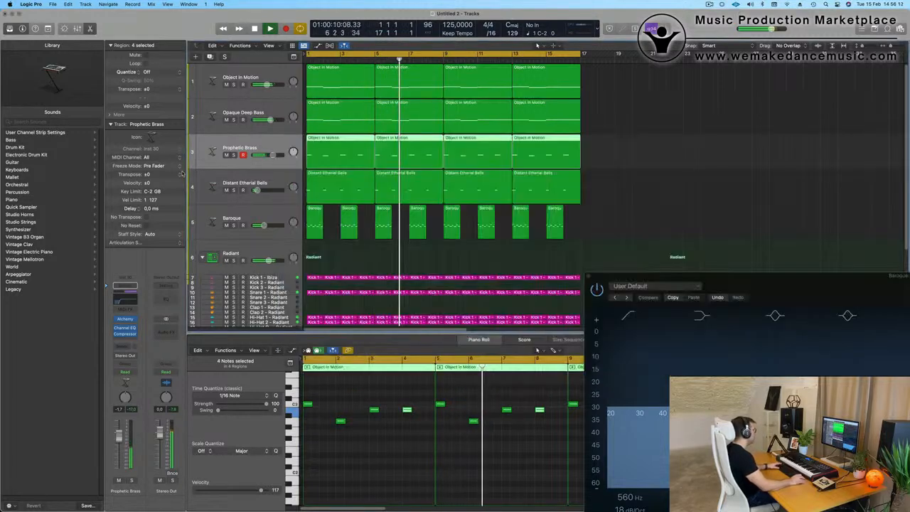
# Lower the Prophetic Brass track volume to about -4 dB during playback and close the Baroque EQ window
pyautogui.press('space')
pyautogui.press('space')
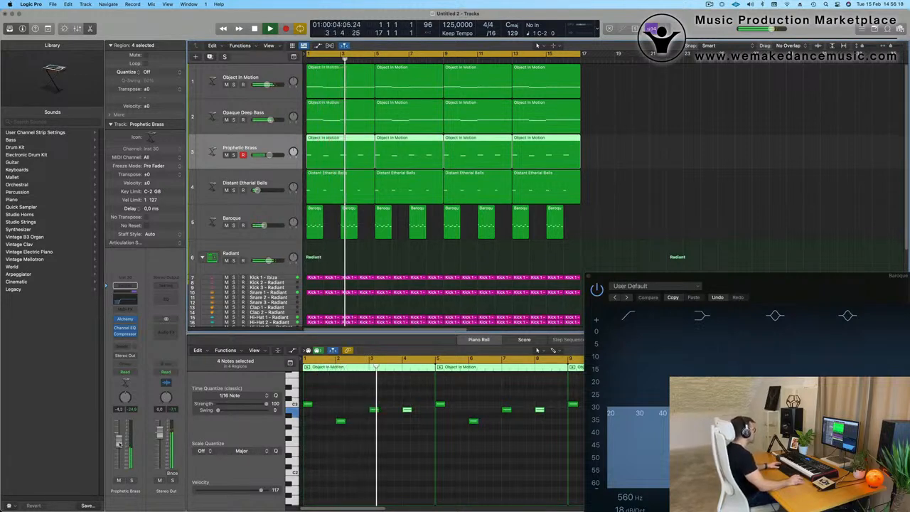
pyautogui.click(589, 278)
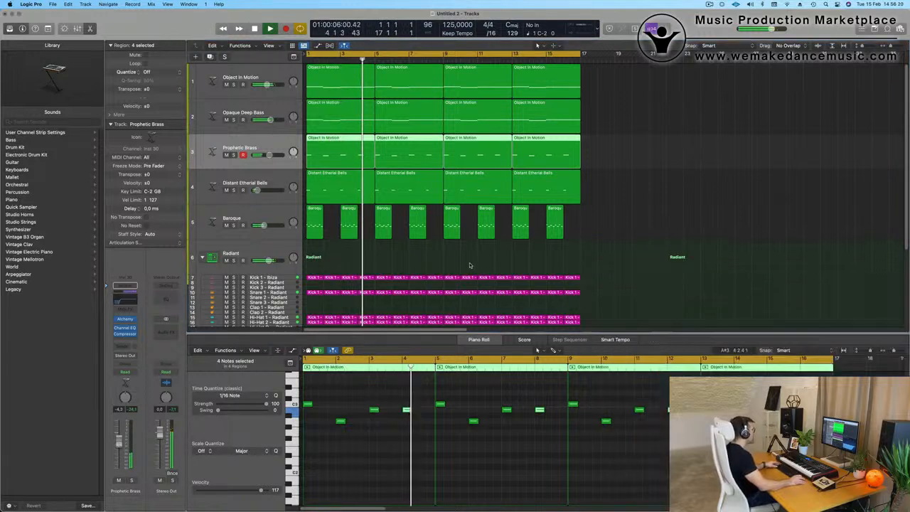
# Duplicate the first Object In Motion track and move the copy directly below the Baroque track
pyautogui.scroll(1, 489, 262)
pyautogui.scroll(-3, 489, 263)
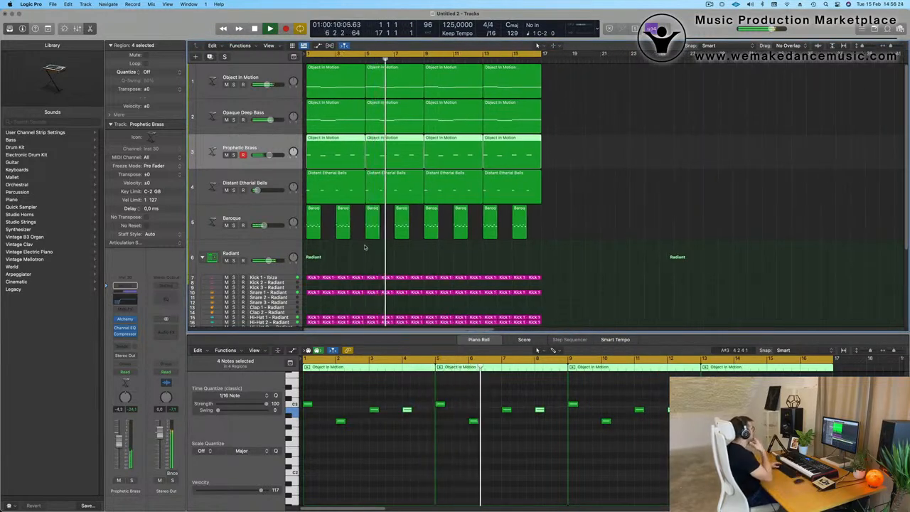
pyautogui.scroll(-2, 351, 60)
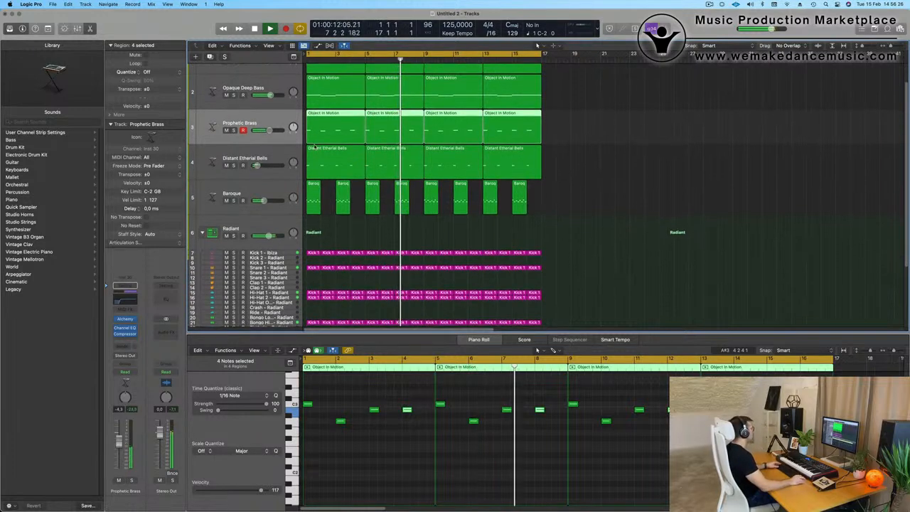
pyautogui.scroll(2, 277, 74)
pyautogui.click(275, 75)
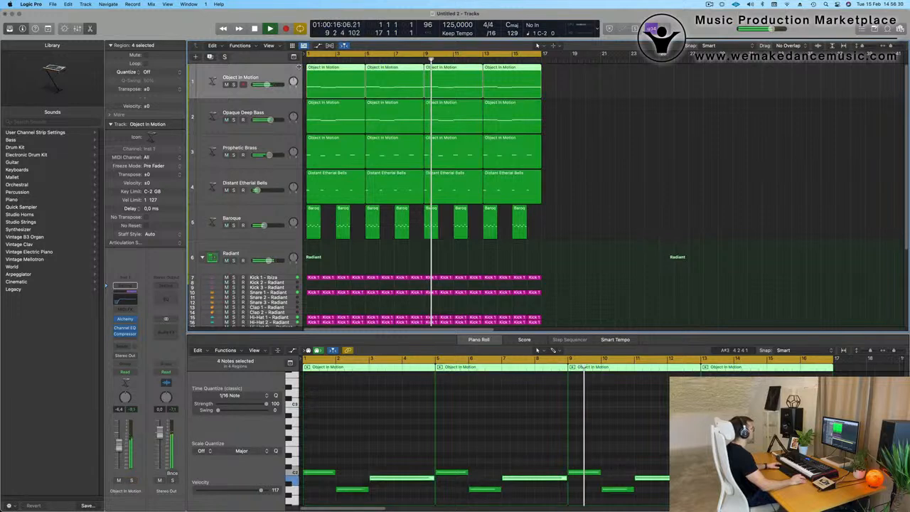
pyautogui.press('Return')
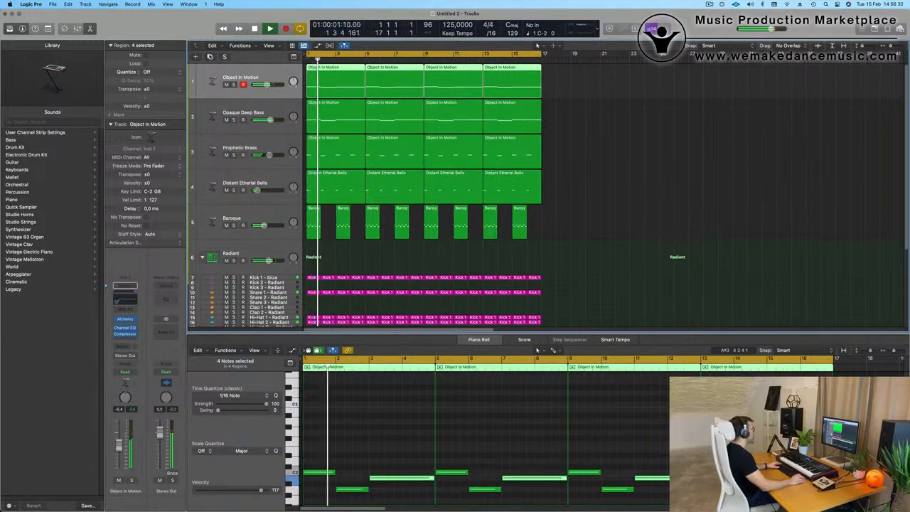
pyautogui.click(209, 57)
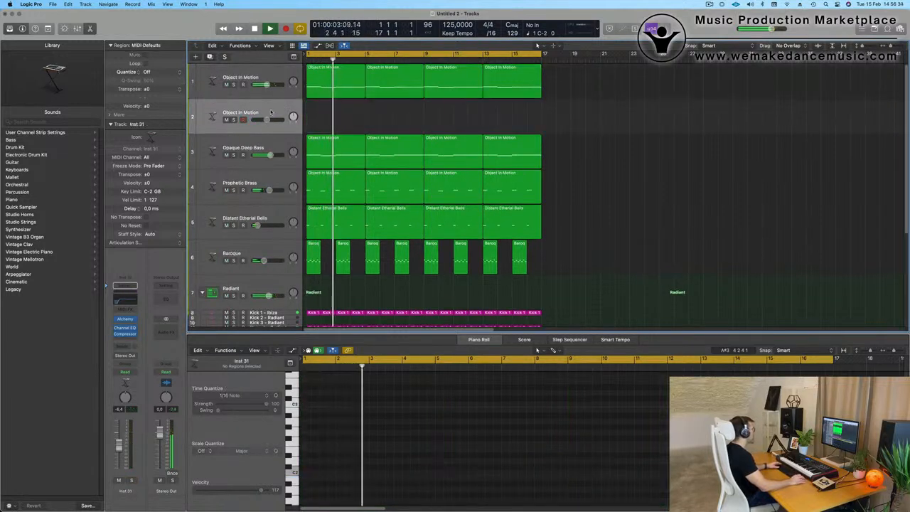
pyautogui.moveTo(271, 112); pyautogui.dragTo(272, 247)
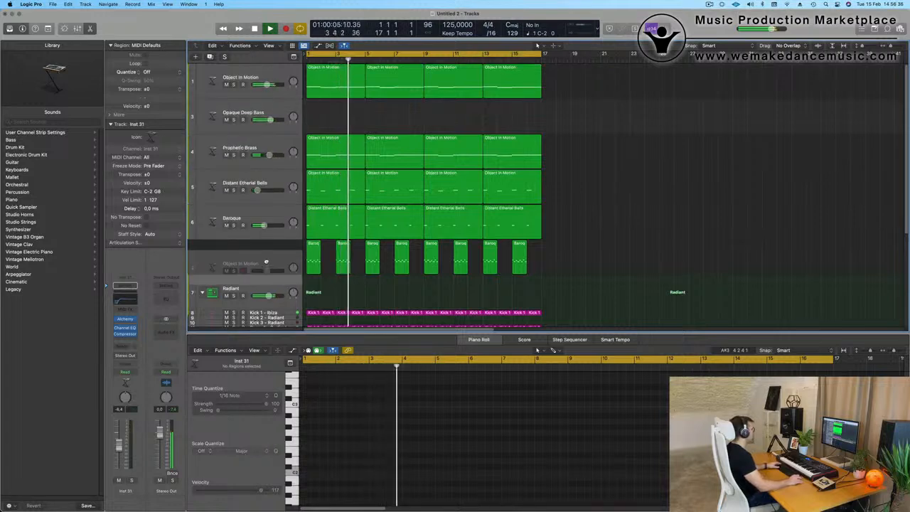
pyautogui.press('Return')
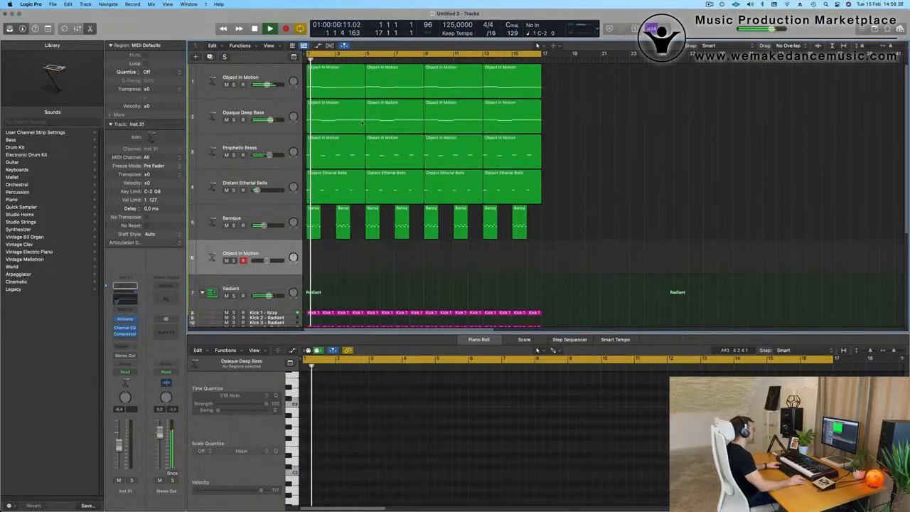
# Copy the first Object In Motion region to the new track and add copies of its three notes one octave higher
pyautogui.moveTo(332, 95); pyautogui.dragTo(332, 269)
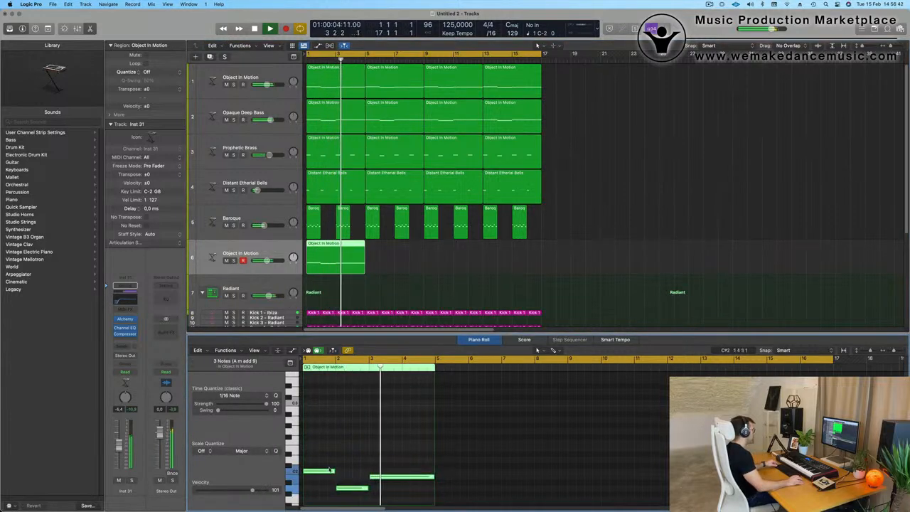
pyautogui.moveTo(329, 470); pyautogui.dragTo(329, 409)
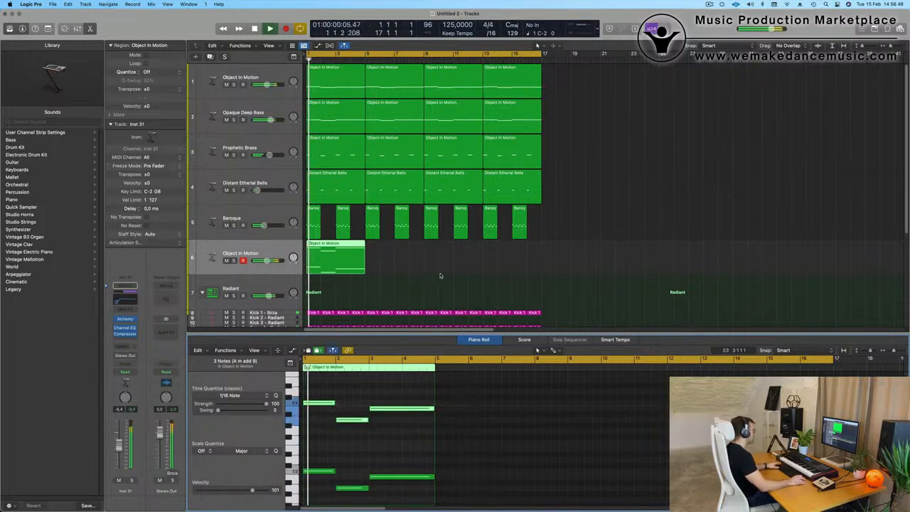
pyautogui.press('space')
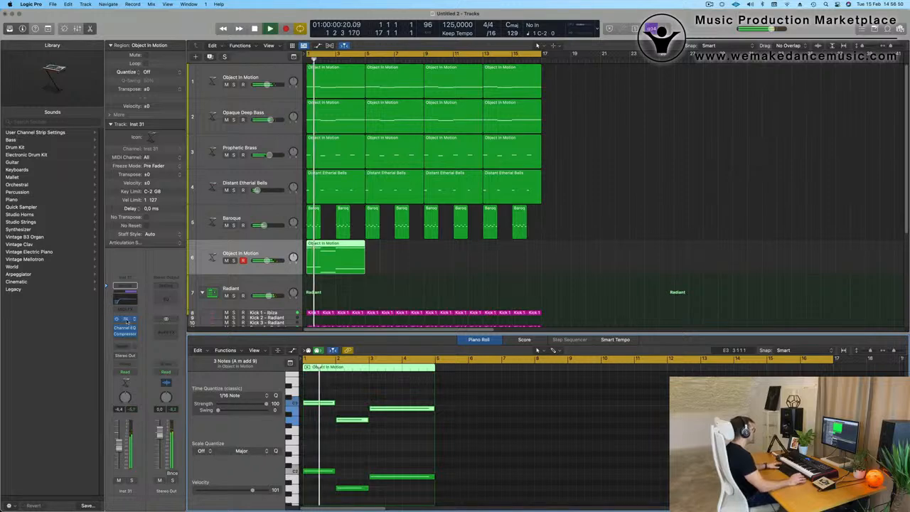
# Open the new track's Alchemy instrument and repeat its region along the track up to bar 17
pyautogui.click(126, 319)
pyautogui.moveTo(498, 101); pyautogui.dragTo(747, 101)
pyautogui.click(338, 268)
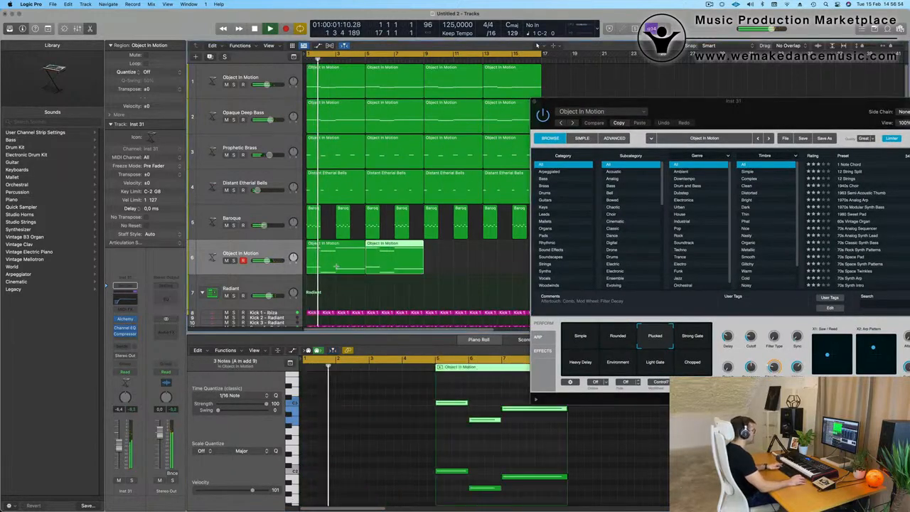
pyautogui.moveTo(363, 247); pyautogui.dragTo(530, 247)
# Load the Cirrus Clouds preset from the Pads category into the new track's Alchemy
pyautogui.moveTo(699, 119); pyautogui.dragTo(571, 102)
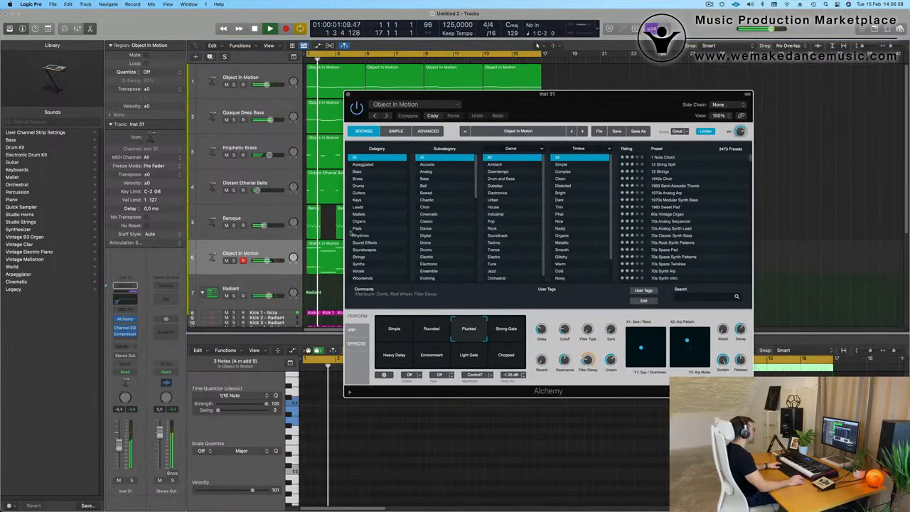
pyautogui.click(359, 228)
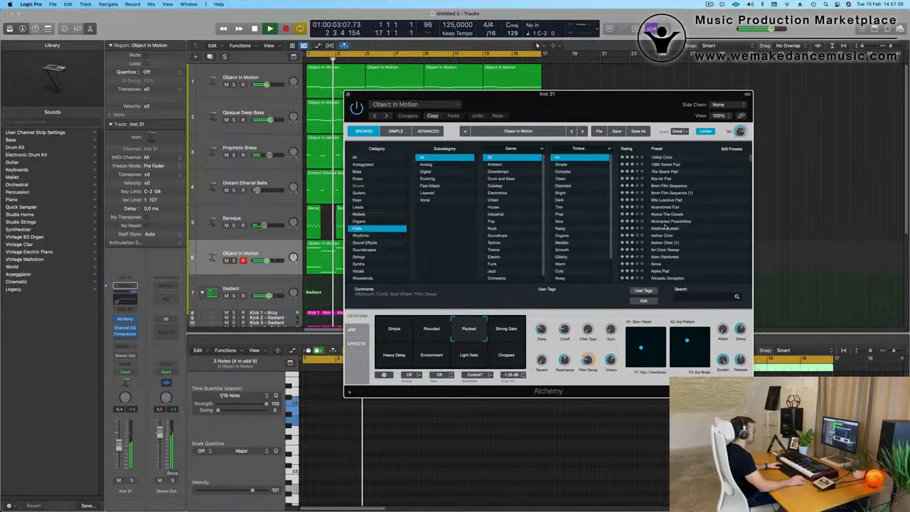
pyautogui.scroll(-5, 665, 227)
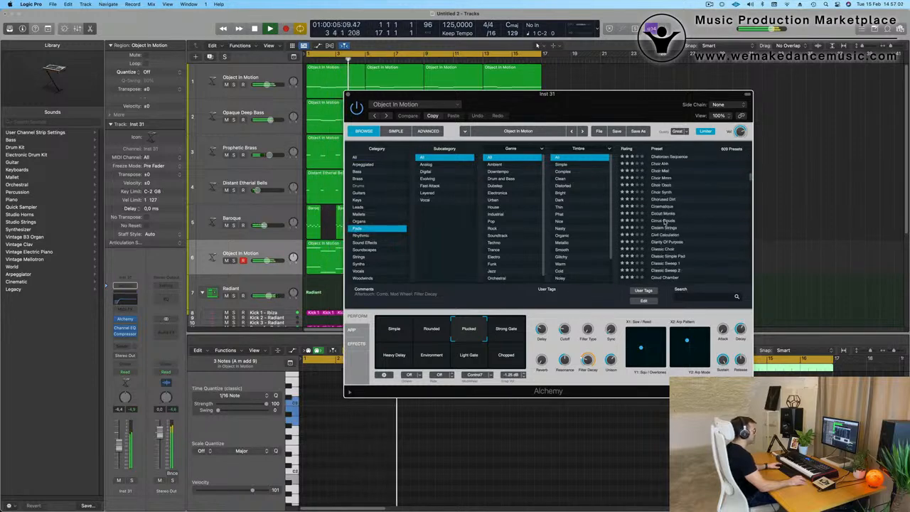
pyautogui.click(665, 222)
pyautogui.moveTo(603, 104); pyautogui.dragTo(683, 98)
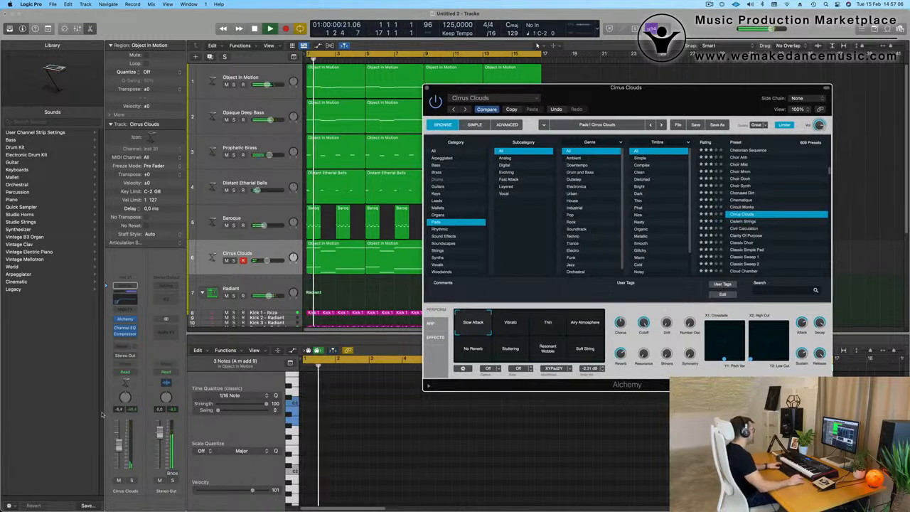
# Raise the Cirrus Clouds track volume to about -1.7 dB, choose the Vibrato variation, and return to the start
pyautogui.click(538, 45)
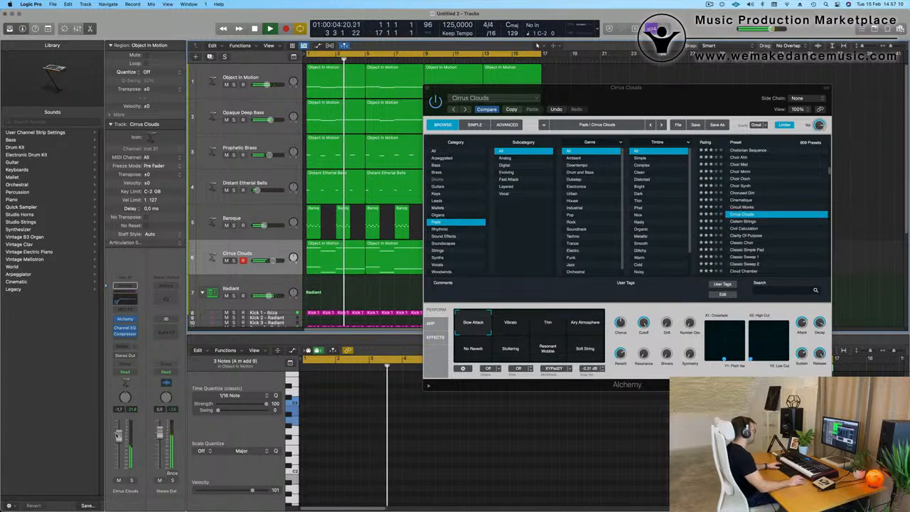
pyautogui.click(519, 326)
pyautogui.press('Return')
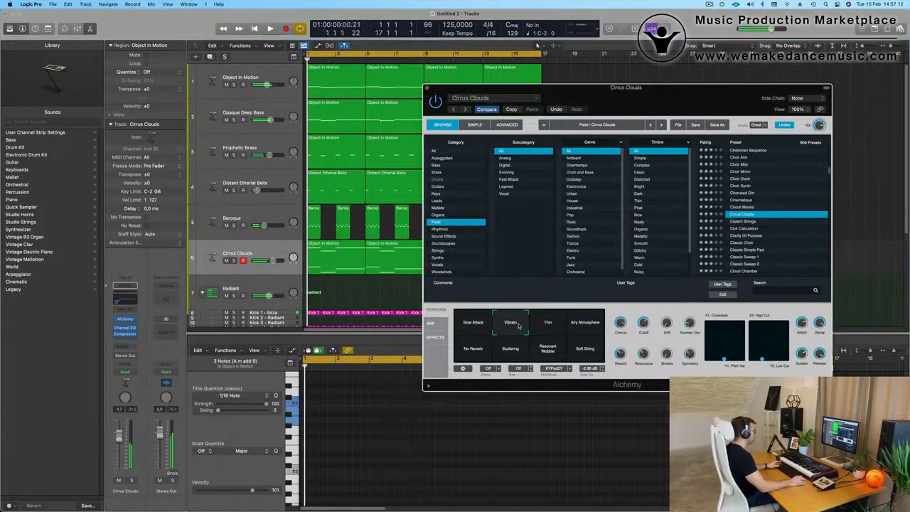
# Audition the Thin and No Reverb variations of the Cirrus Clouds preset against the playing track
pyautogui.click(538, 45)
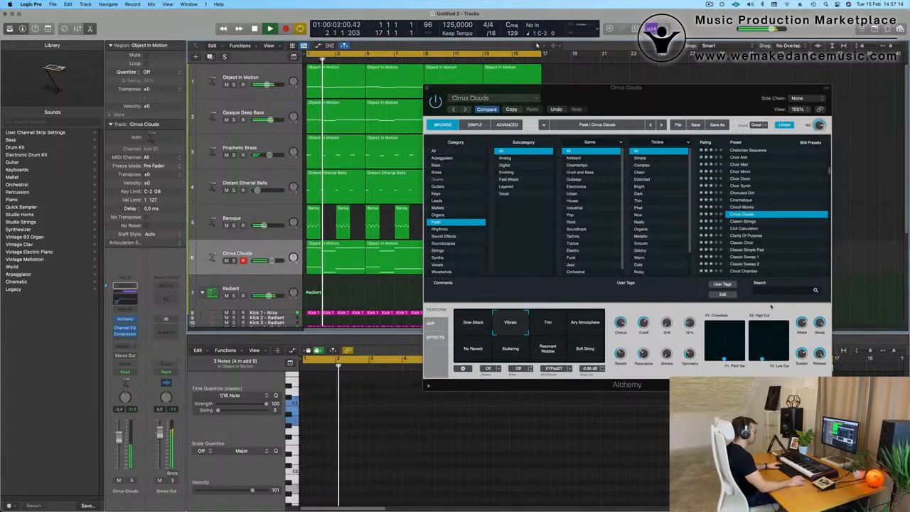
pyautogui.press('Return')
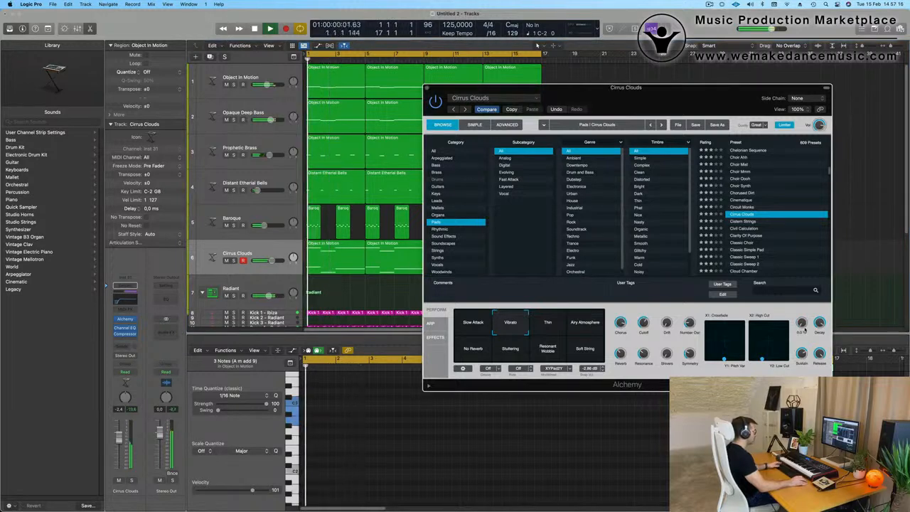
pyautogui.click(548, 324)
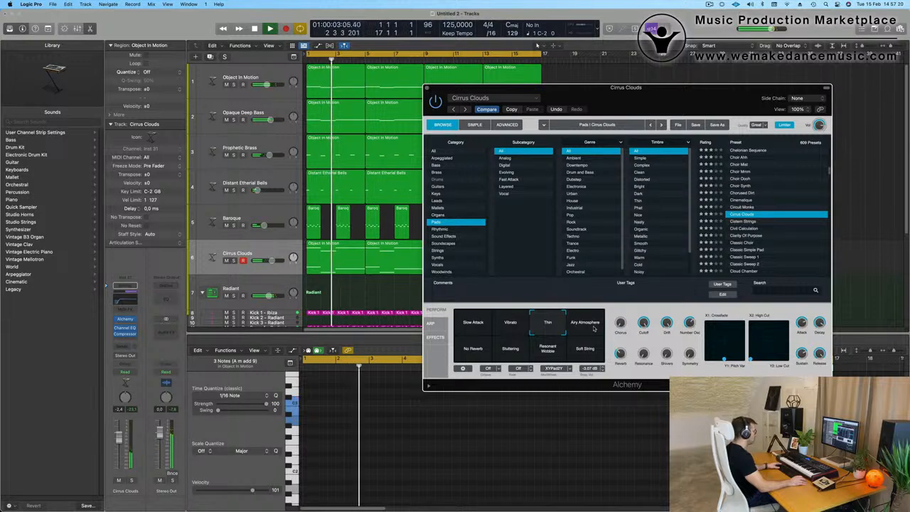
pyautogui.press('space')
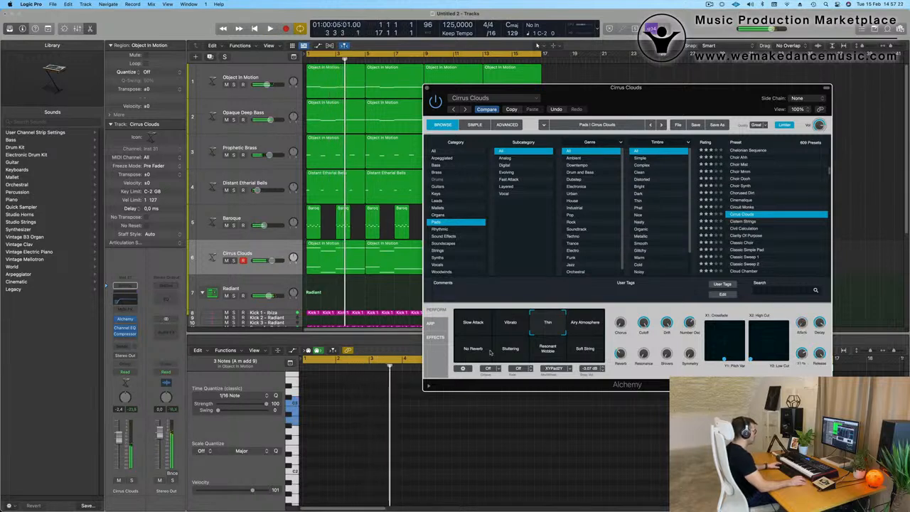
pyautogui.press('space')
pyautogui.press('super+w')
pyautogui.press('space')
pyautogui.press('space')
pyautogui.click(487, 354)
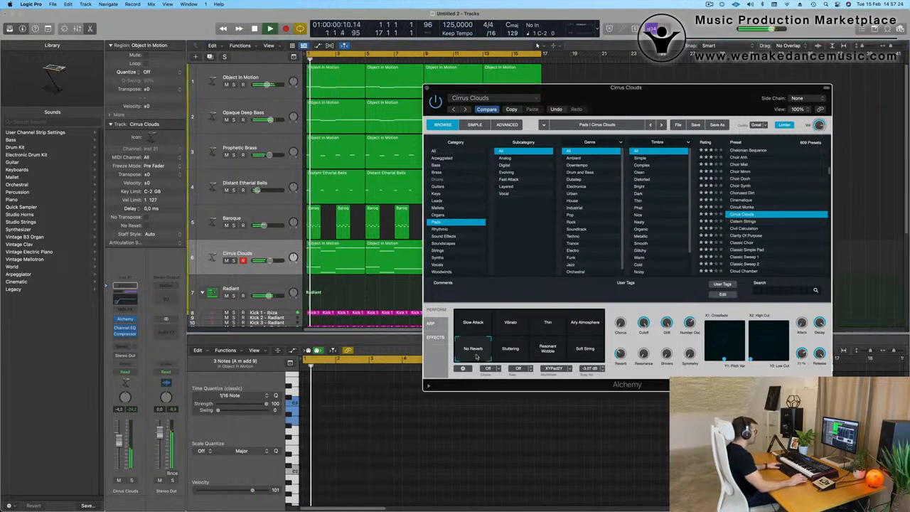
# Audition the Cistern Strings pad preset and load Classic Sweep 1 in its place
pyautogui.press('space')
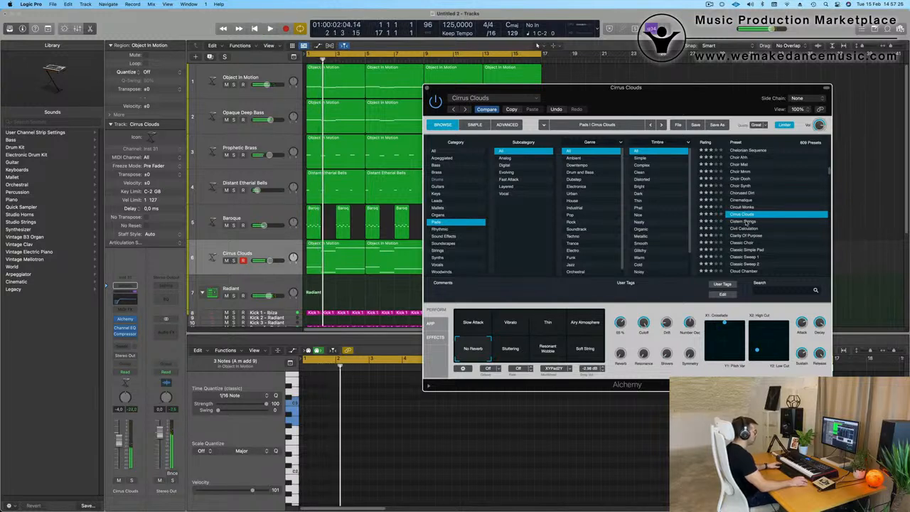
pyautogui.press('space')
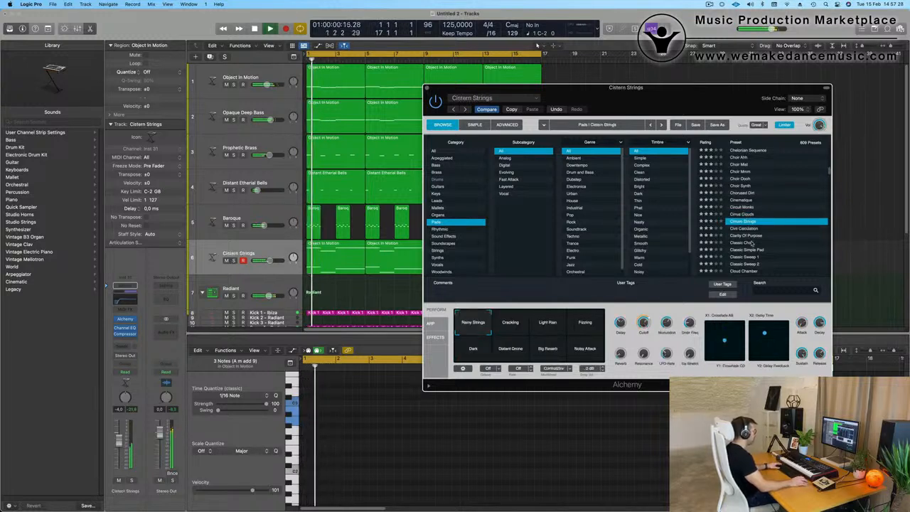
pyautogui.moveTo(694, 99); pyautogui.dragTo(585, 91)
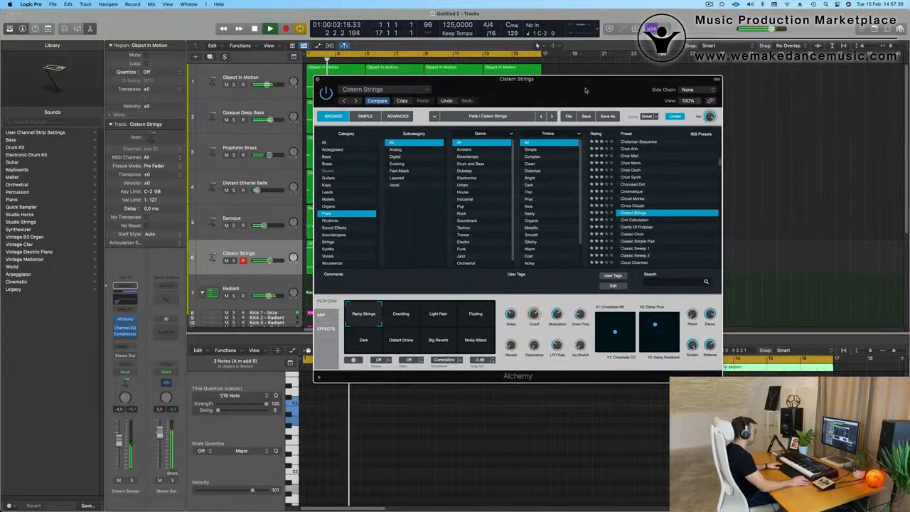
pyautogui.scroll(-3, 644, 249)
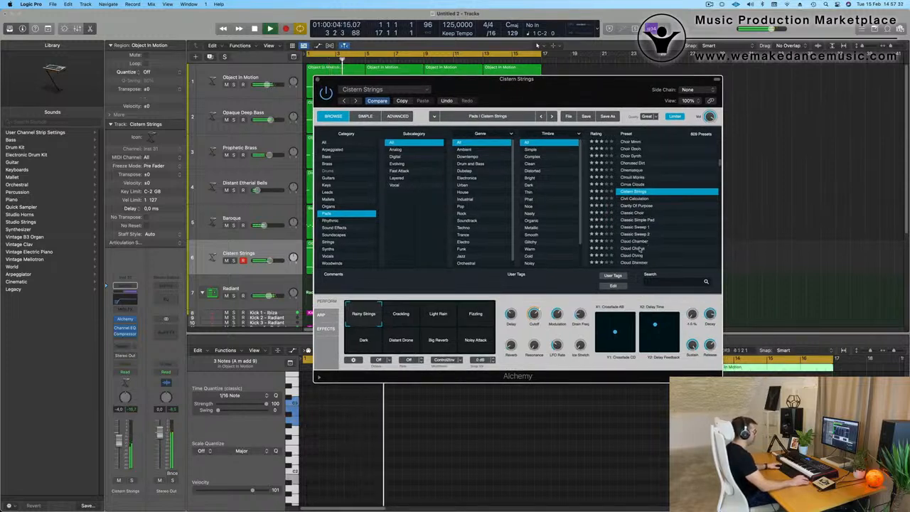
pyautogui.click(630, 228)
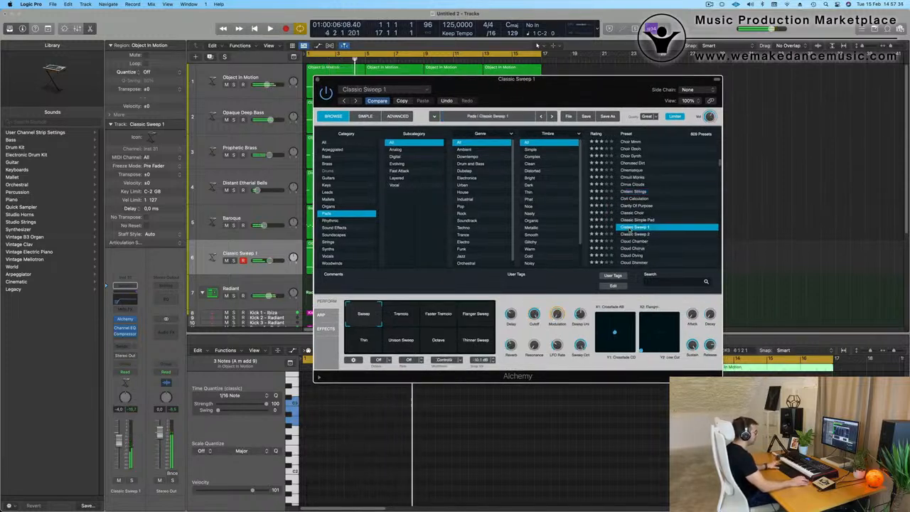
pyautogui.moveTo(573, 97); pyautogui.dragTo(622, 116)
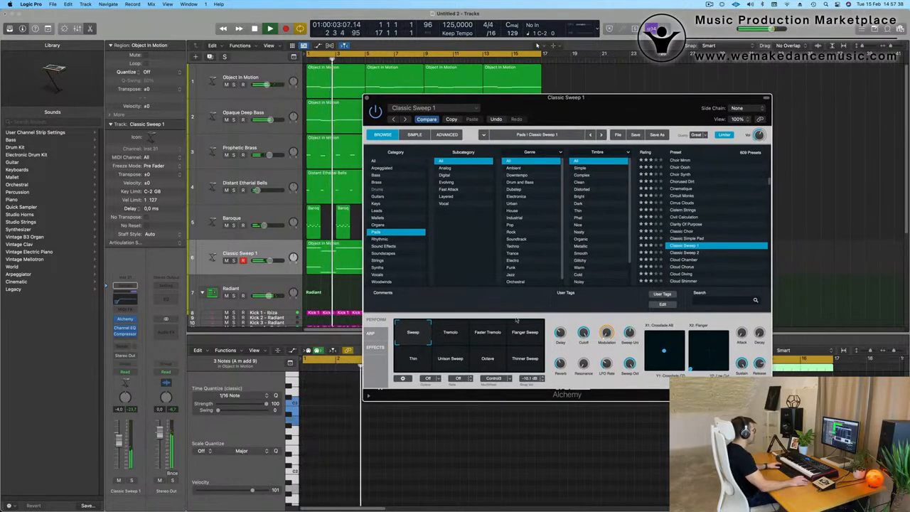
# Audition the Tremolo and Faster Tremolo variations of Classic Sweep 1 and nudge its track volume up slightly
pyautogui.click(456, 338)
pyautogui.click(494, 337)
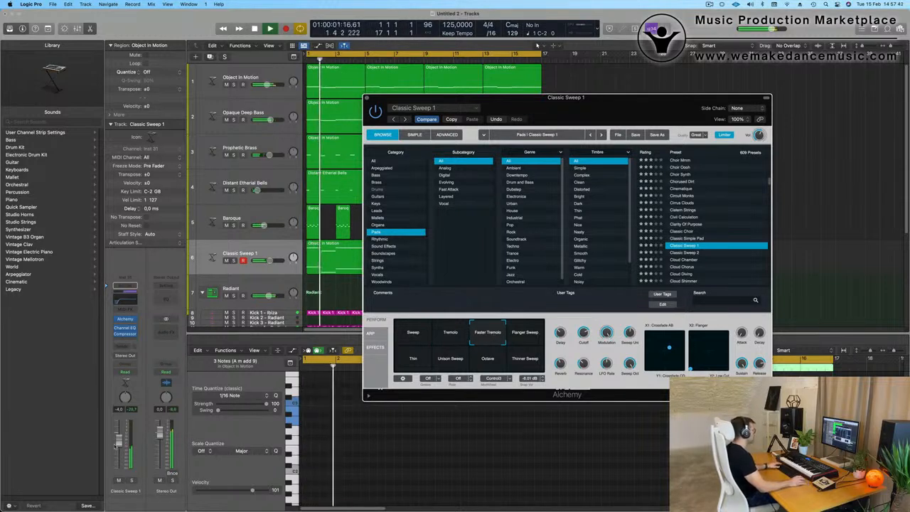
pyautogui.moveTo(115, 447); pyautogui.dragTo(115, 444)
pyautogui.press('super+w')
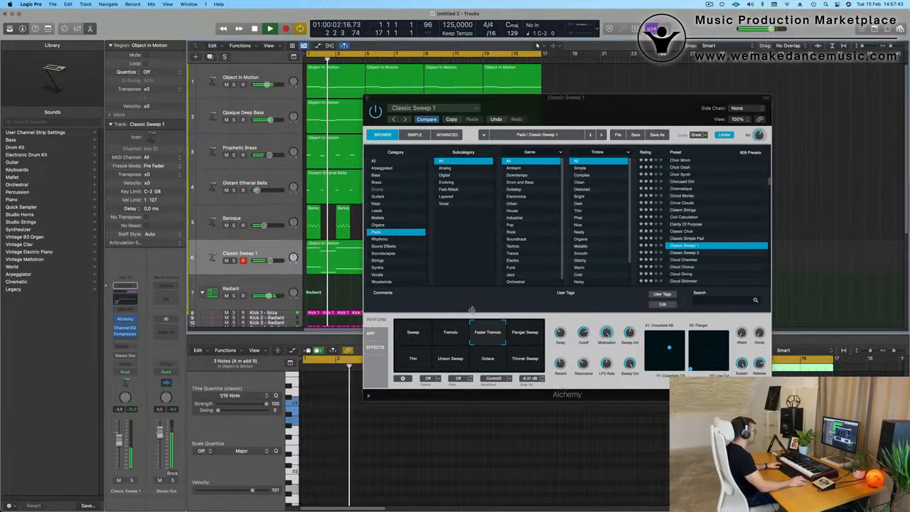
# Audition the Flanger Sweep, Thin, Unison Sweep, Octave and Thinner Sweep variations of Classic Sweep 1
pyautogui.click(530, 342)
pyautogui.click(409, 362)
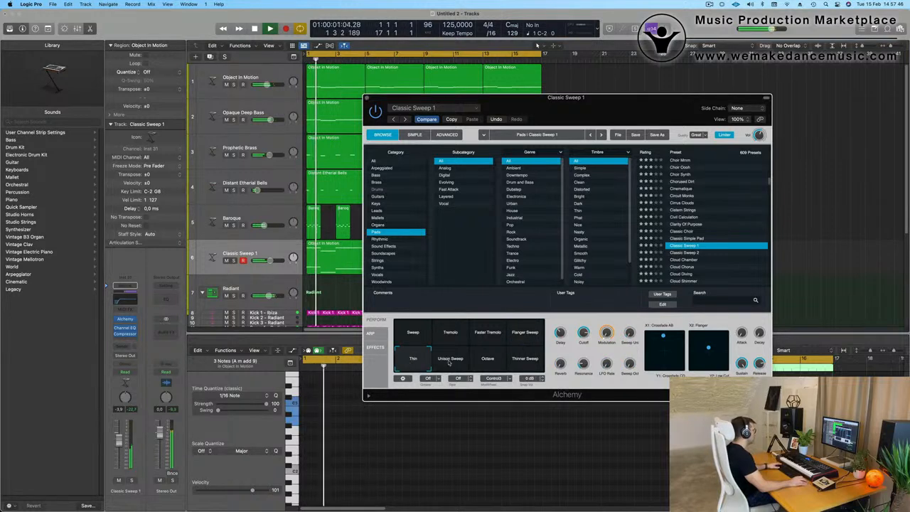
pyautogui.click(440, 364)
pyautogui.click(469, 364)
pyautogui.click(528, 362)
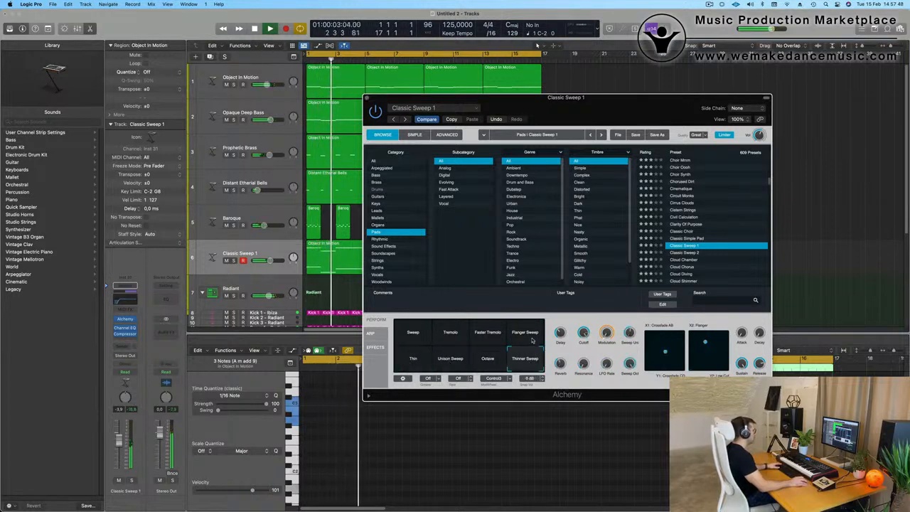
pyautogui.click(532, 341)
pyautogui.press('space')
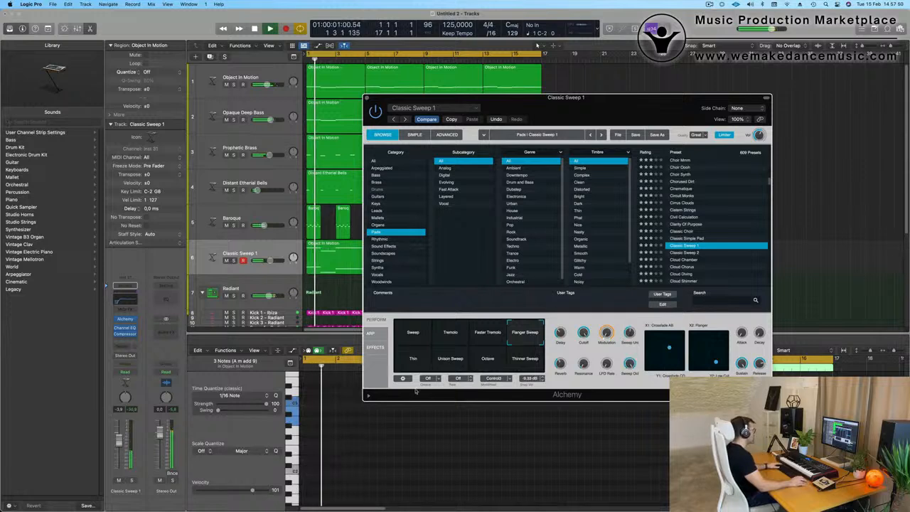
# Choose the Sweep variation of Classic Sweep 1 and raise its track volume to about -1.1 dB
pyautogui.click(425, 331)
pyautogui.press('space')
pyautogui.press('space')
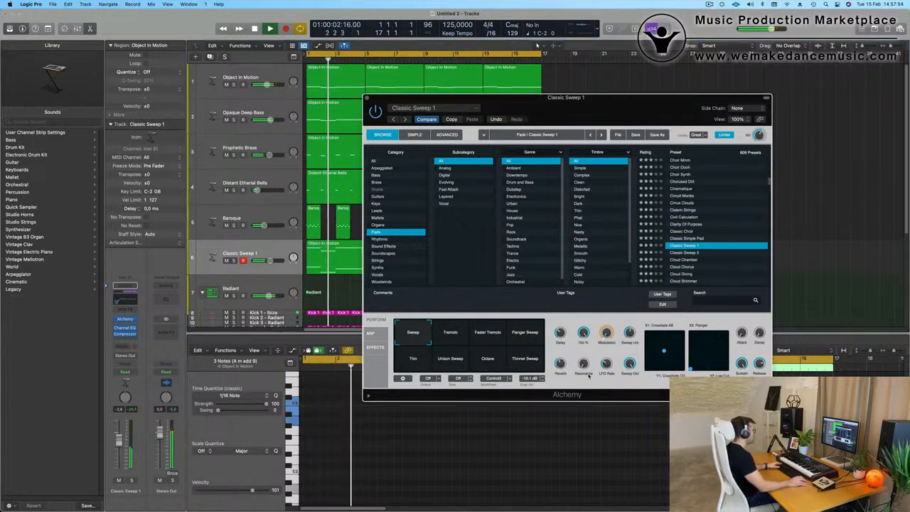
pyautogui.press('space')
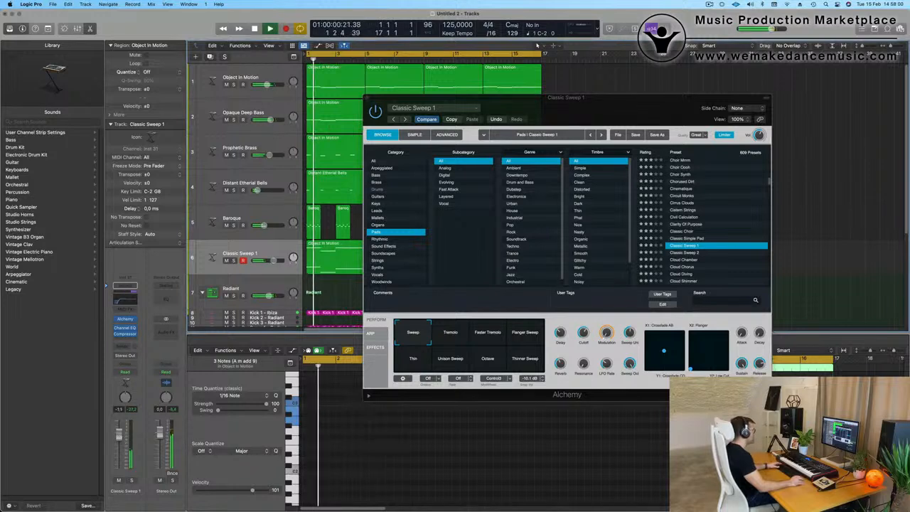
# Adjust Alchemy's Cutoff on the Classic Sweep 1 sound and close the instrument window
pyautogui.click(585, 332)
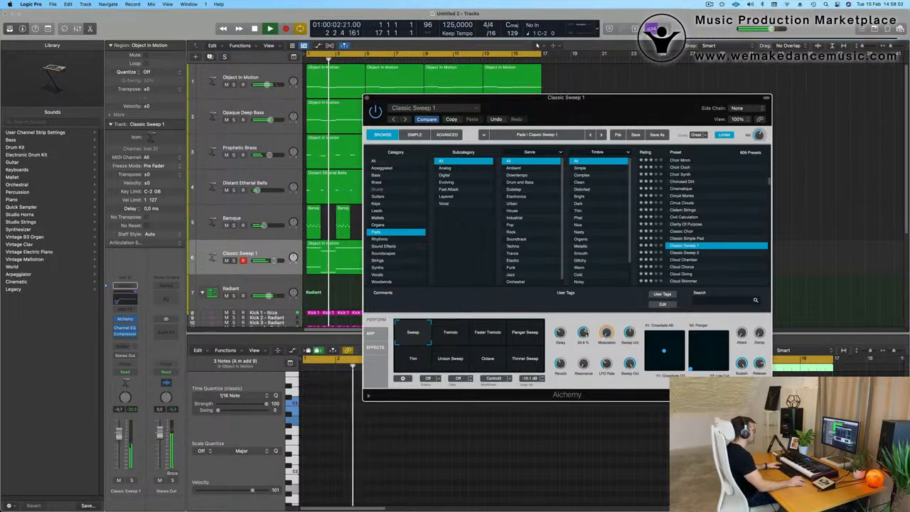
pyautogui.moveTo(614, 114); pyautogui.dragTo(625, 108)
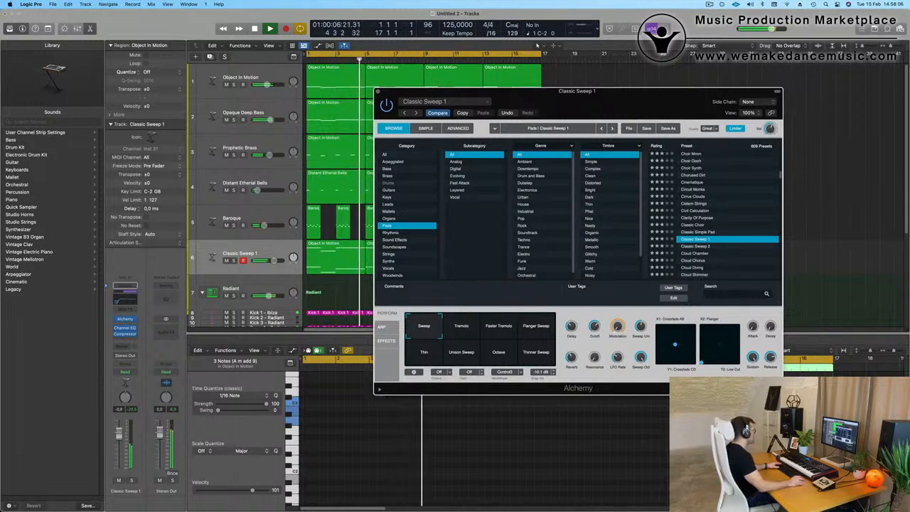
pyautogui.click(378, 92)
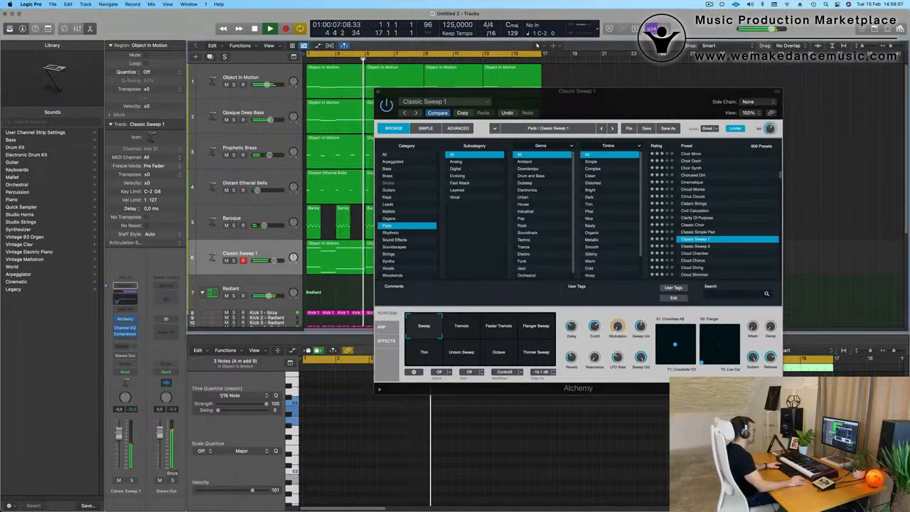
pyautogui.click(377, 92)
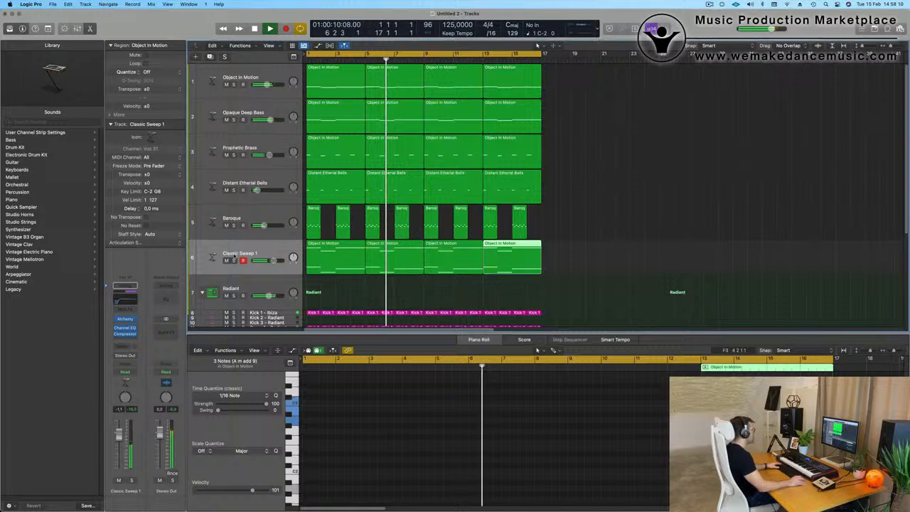
# Toggle solo on the Classic Sweep 1 track to check it and view the notes of its regions
pyautogui.click(233, 261)
pyautogui.click(233, 261)
pyautogui.click(274, 249)
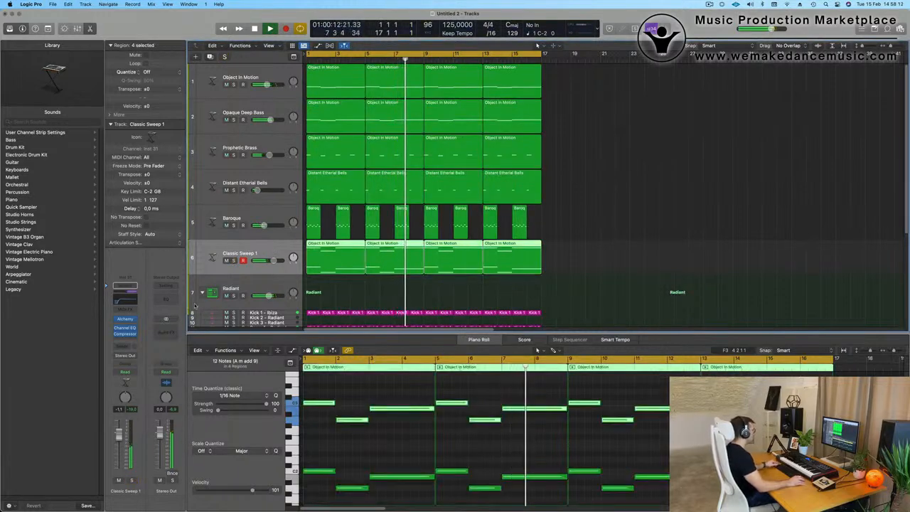
pyautogui.scroll(-2, 577, 182)
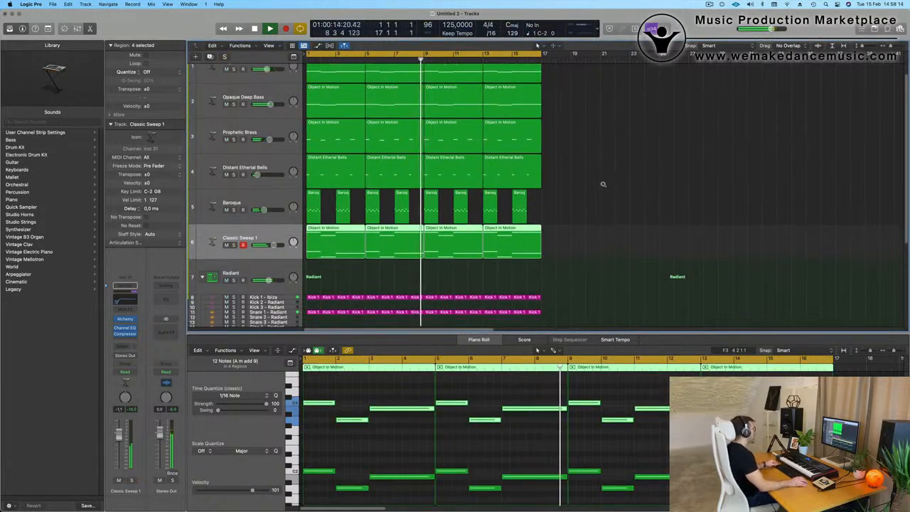
pyautogui.scroll(2, 601, 186)
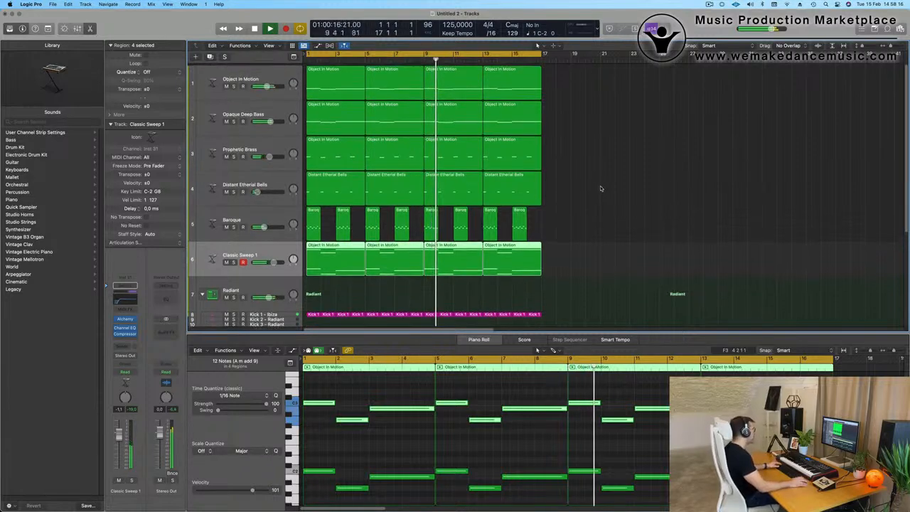
pyautogui.click(600, 189)
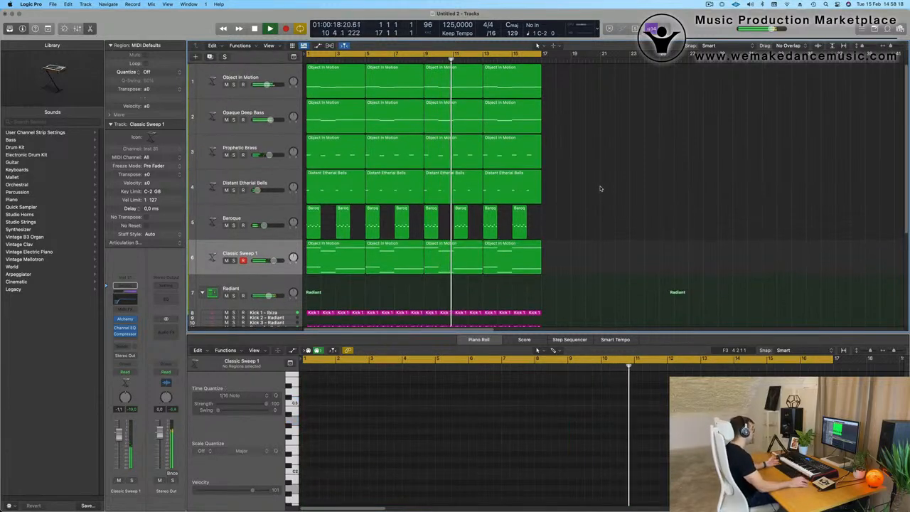
# Select all regions on every track and repeat them once so the arrangement extends to bar 33
pyautogui.click(270, 256)
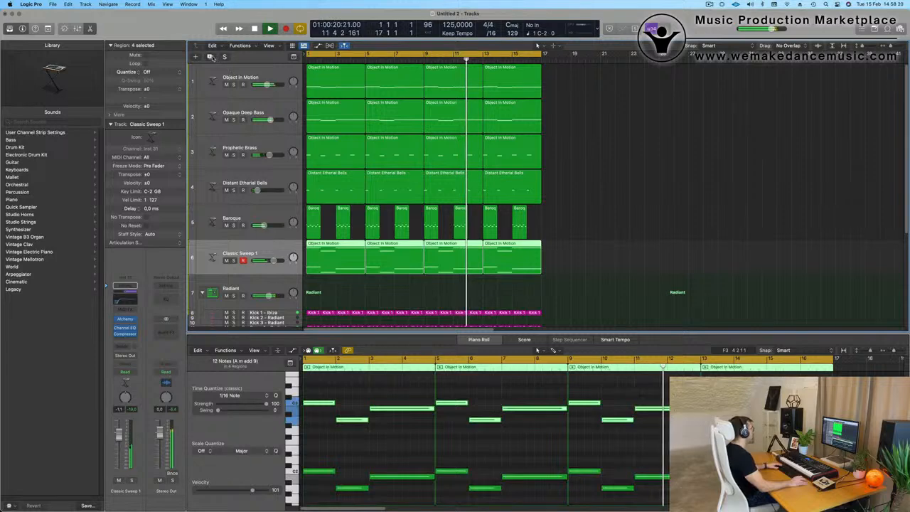
pyautogui.press('super+a')
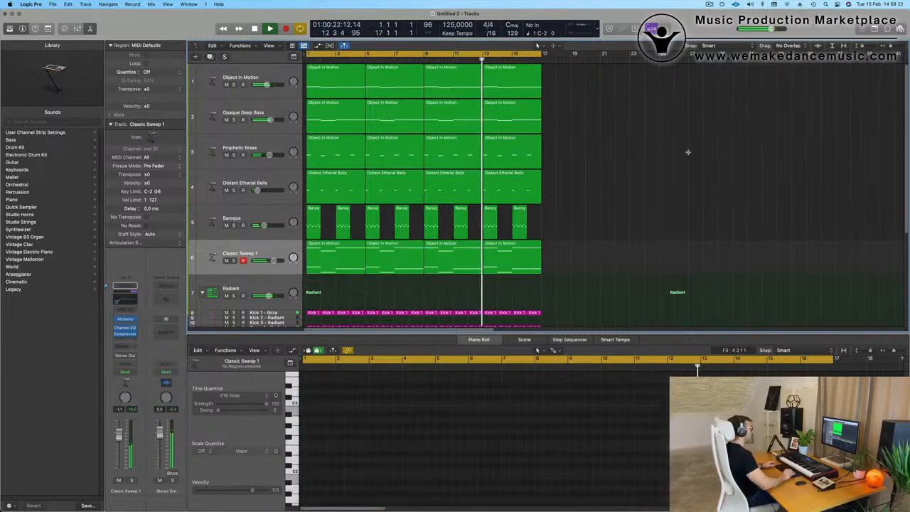
pyautogui.press('super+r')
pyautogui.press('super+Left')
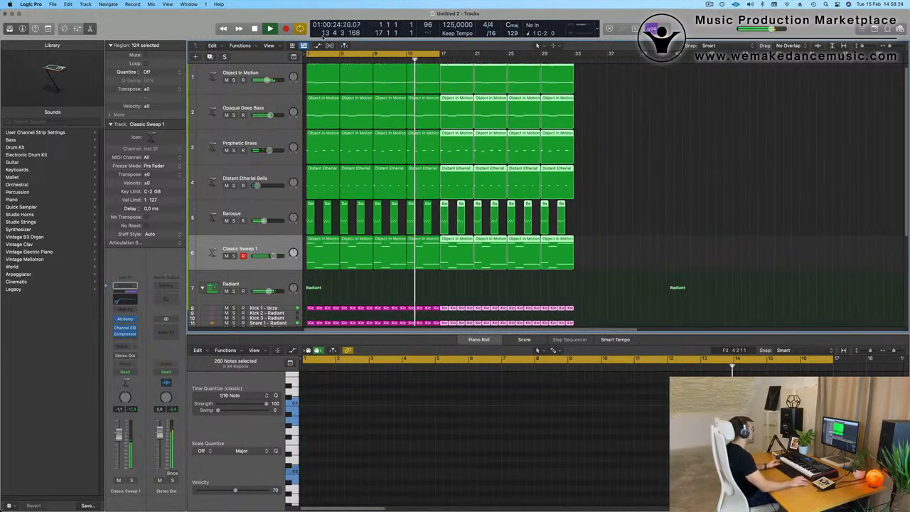
# Show the secondary time ruler above the tracks and deselect the repeated regions
pyautogui.click(276, 45)
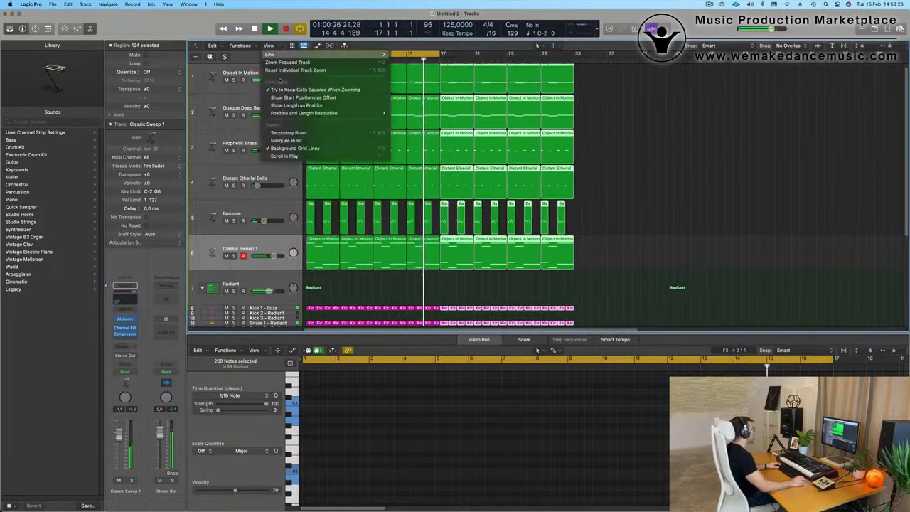
pyautogui.click(348, 133)
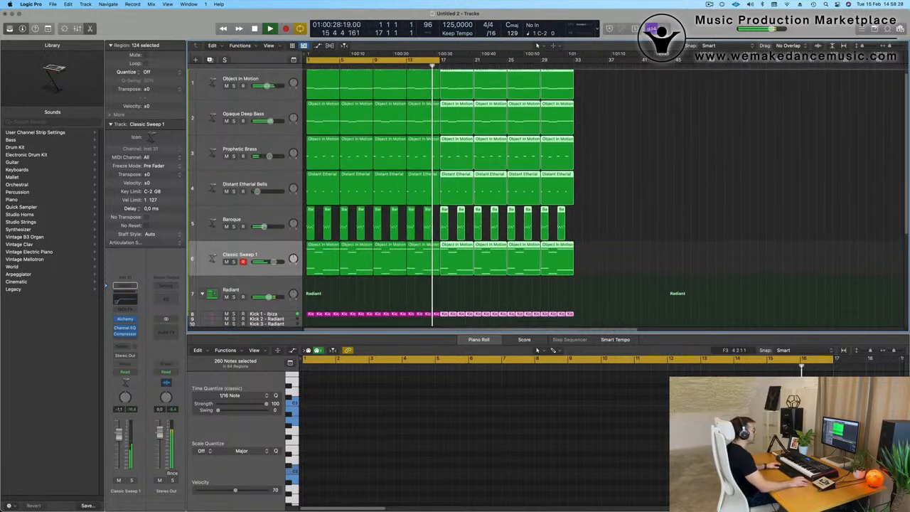
pyautogui.click(658, 133)
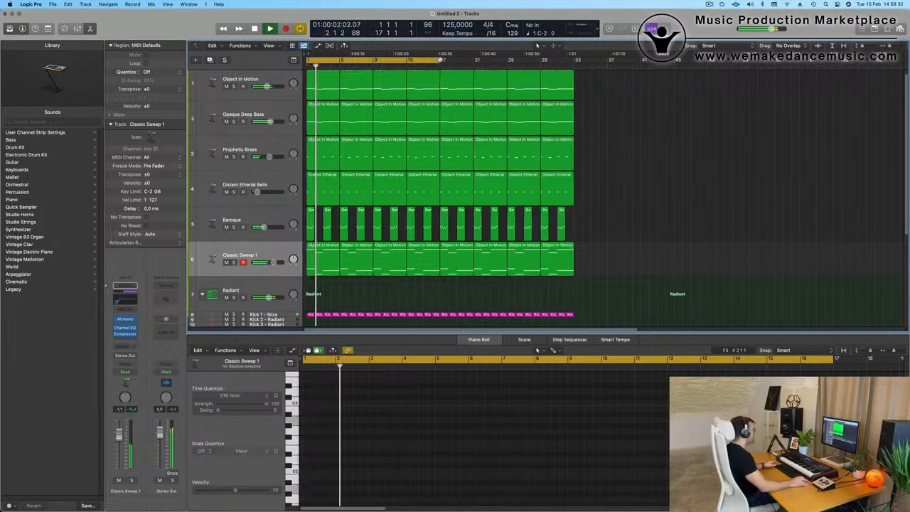
# Extend the cycle range to bar 33 and play the arrangement from the start
pyautogui.moveTo(451, 73); pyautogui.dragTo(567, 73)
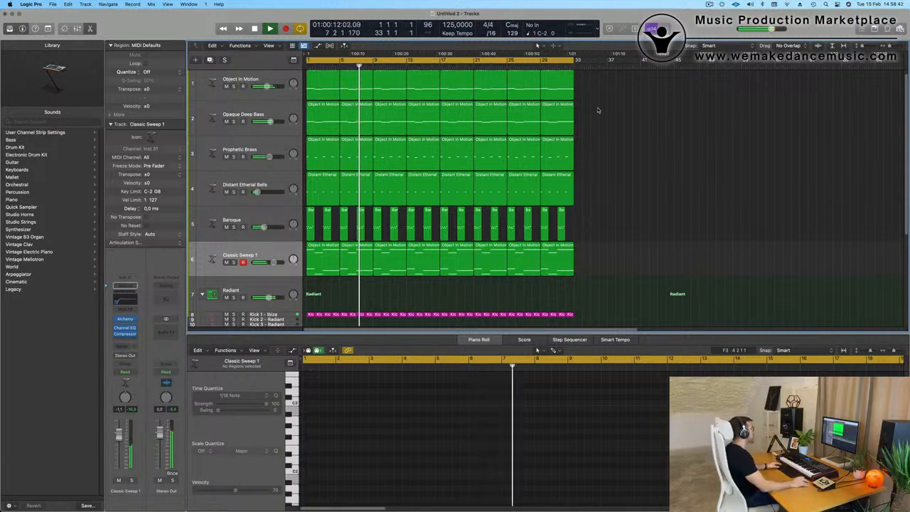
pyautogui.press('space')
pyautogui.scroll(1, 628, 193)
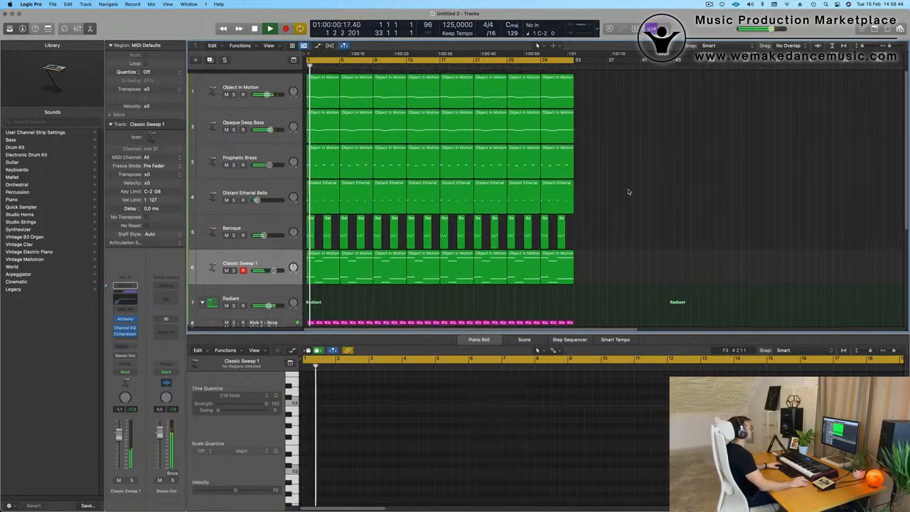
pyautogui.scroll(-1, 623, 198)
pyautogui.press('space')
pyautogui.press('space')
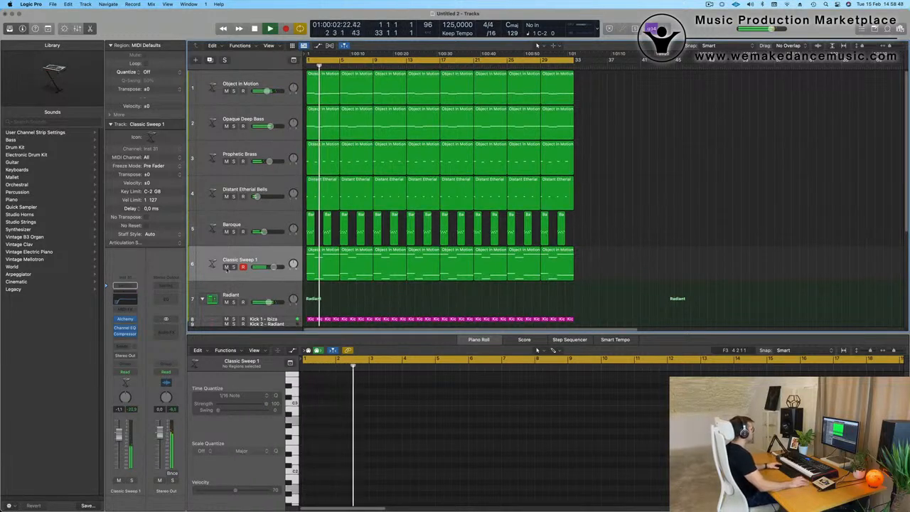
# Repeat all regions on every track once so the arrangement reaches bar 65, and extend the cycle range to match
pyautogui.click(271, 256)
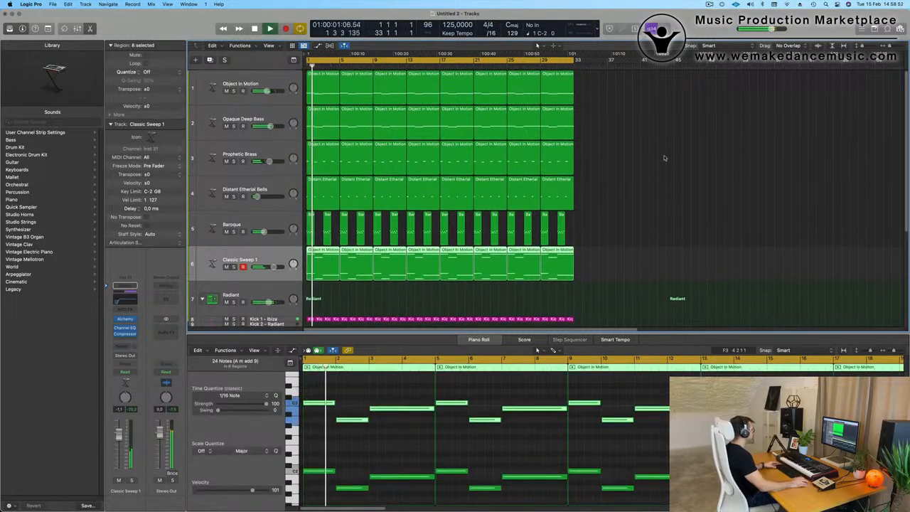
pyautogui.press('super+a')
pyautogui.press('super+r')
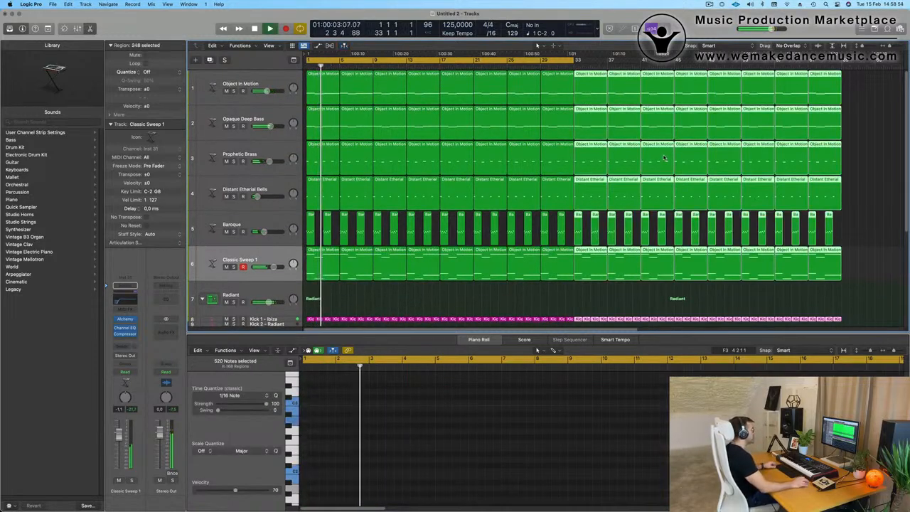
pyautogui.press('super+Left')
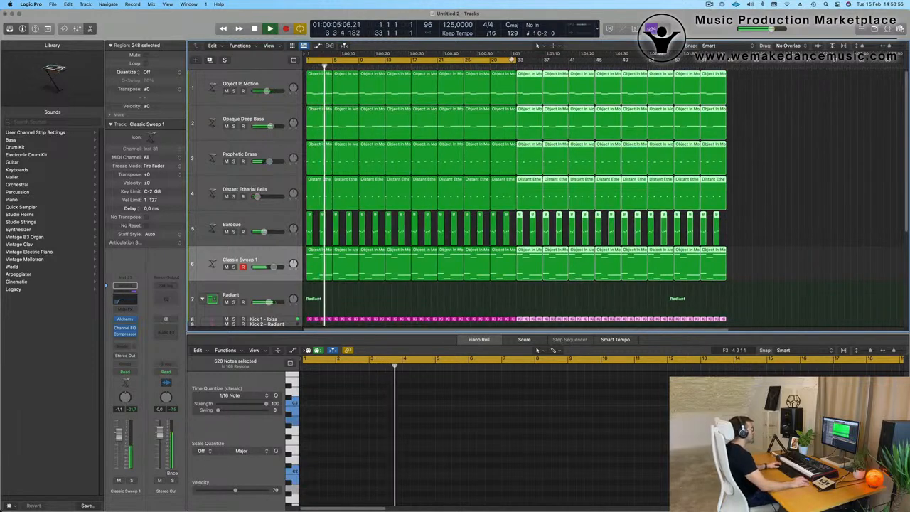
pyautogui.moveTo(516, 61); pyautogui.dragTo(700, 72)
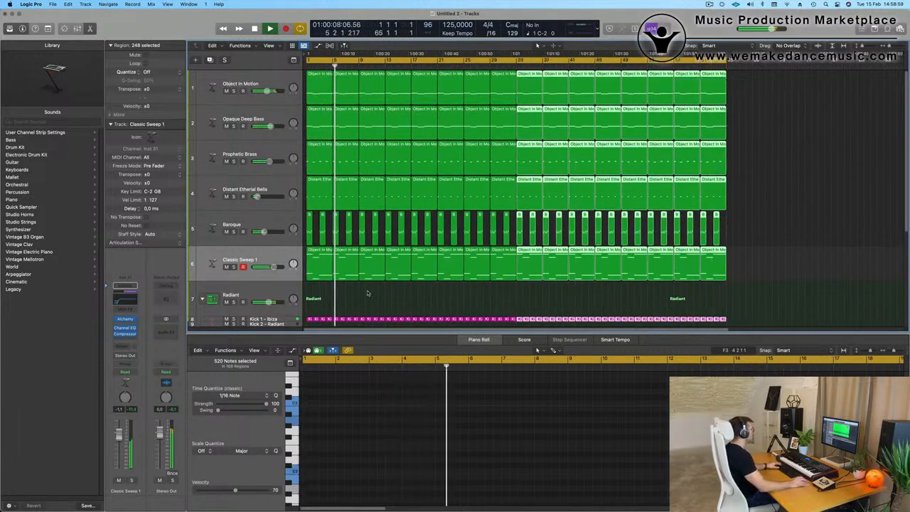
# Duplicate the Classic Sweep 1 track with its settings and open the Alchemy instrument on the copy
pyautogui.click(271, 258)
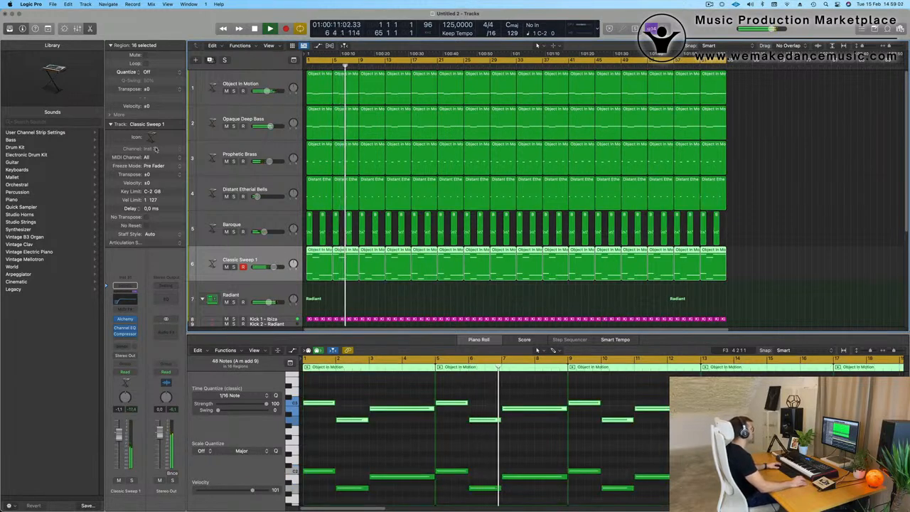
pyautogui.press('super+d')
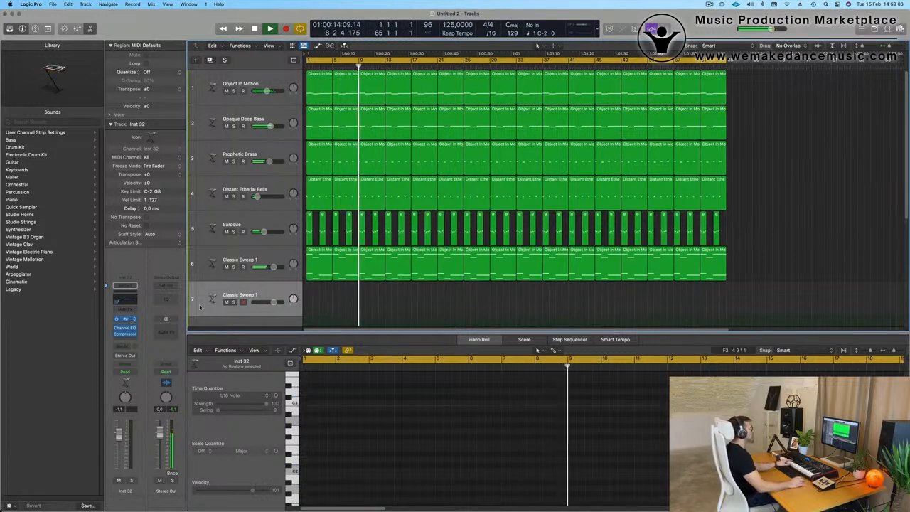
pyautogui.click(125, 319)
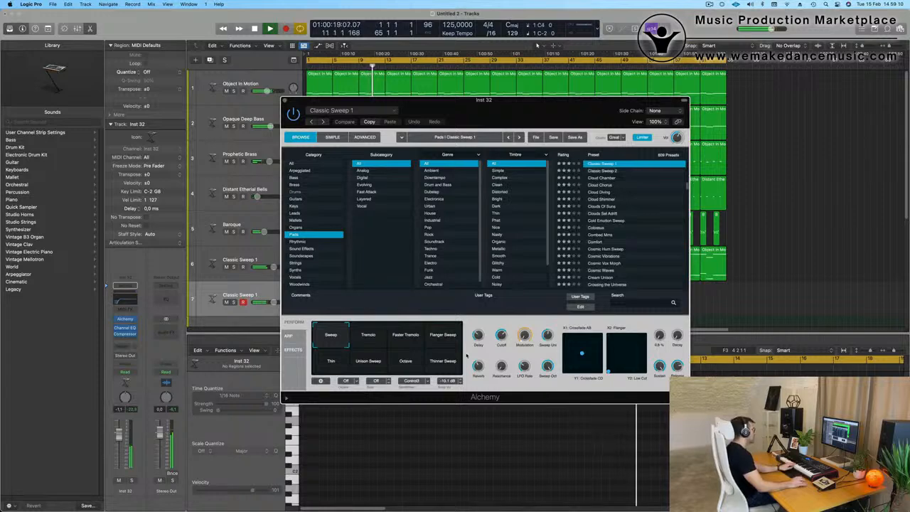
pyautogui.moveTo(508, 109); pyautogui.dragTo(571, 118)
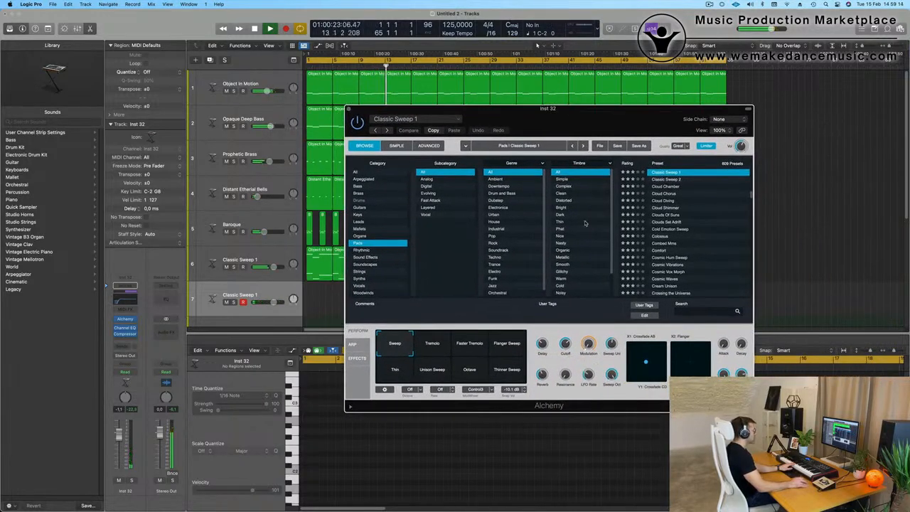
# Try the Colossus pad preset on the new track, and load Brassy Jazz Ensemble from the Fast Attack pads instead
pyautogui.click(660, 237)
pyautogui.click(430, 201)
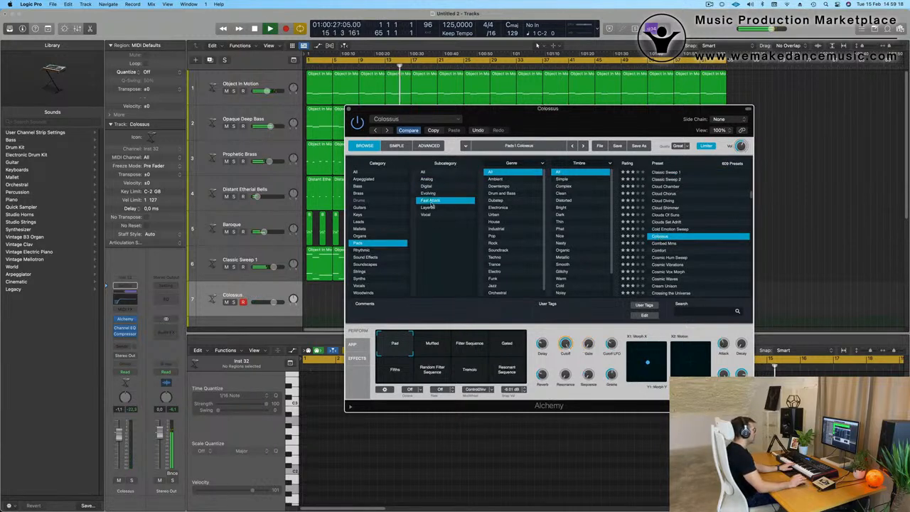
pyautogui.click(668, 200)
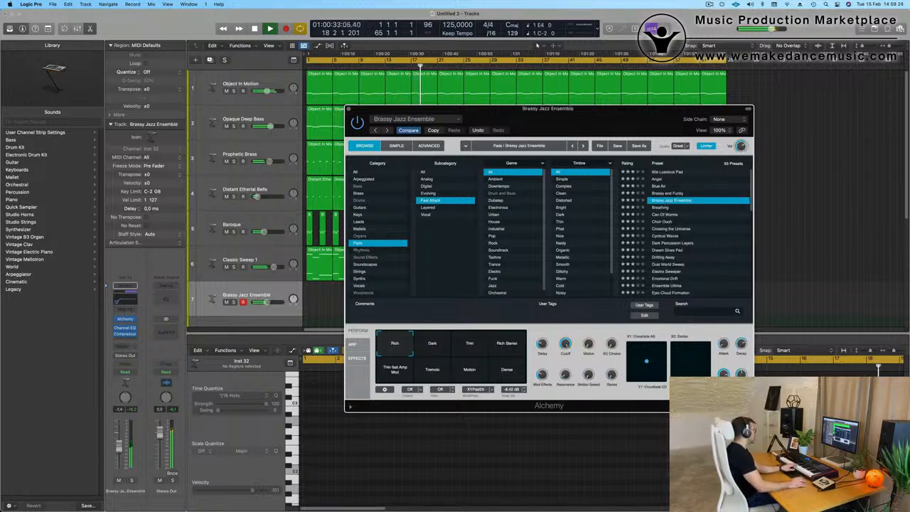
# Add a send to Bus 5 on the Brassy Jazz Ensemble track
pyautogui.click(125, 346)
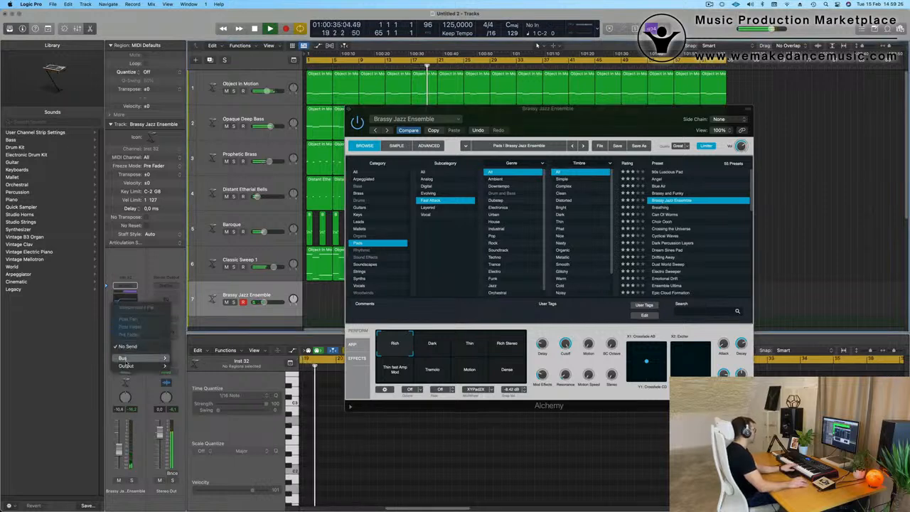
pyautogui.moveTo(128, 357)
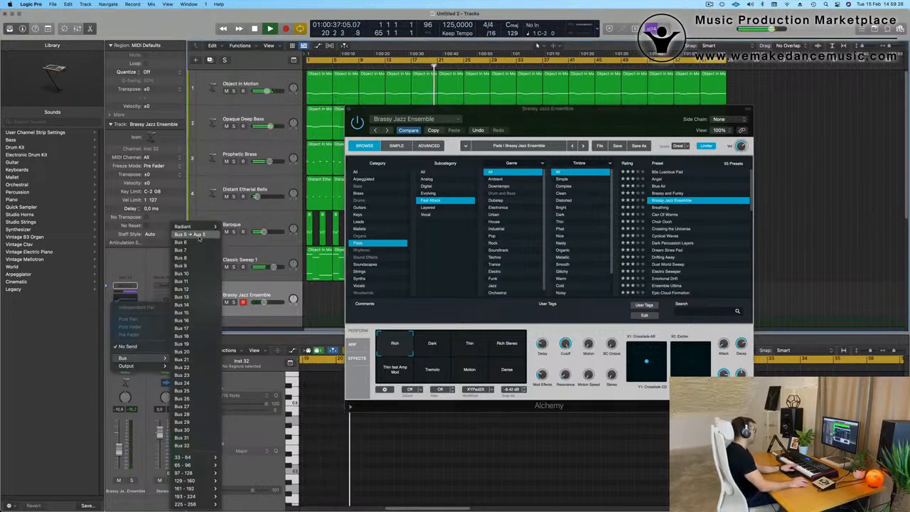
pyautogui.click(198, 236)
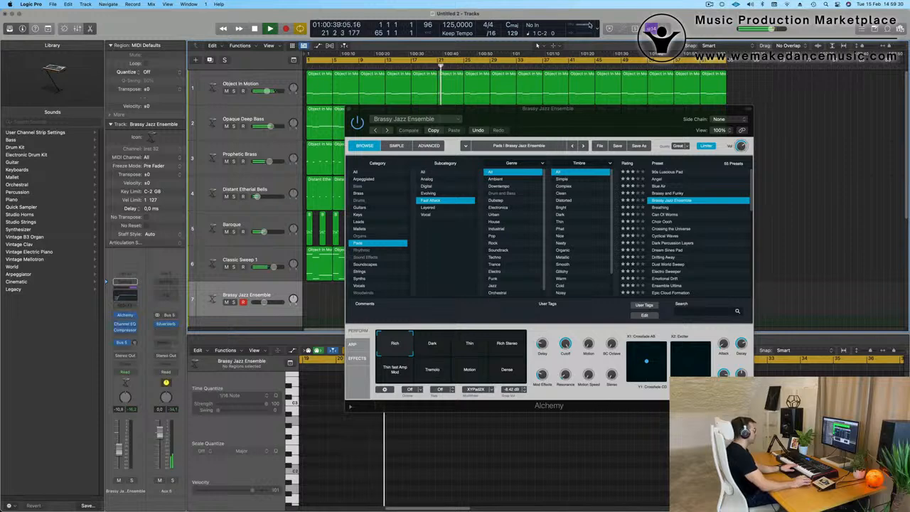
# Show the performance meter and arrange it beside the Alchemy window to check the processor load
pyautogui.click(589, 26)
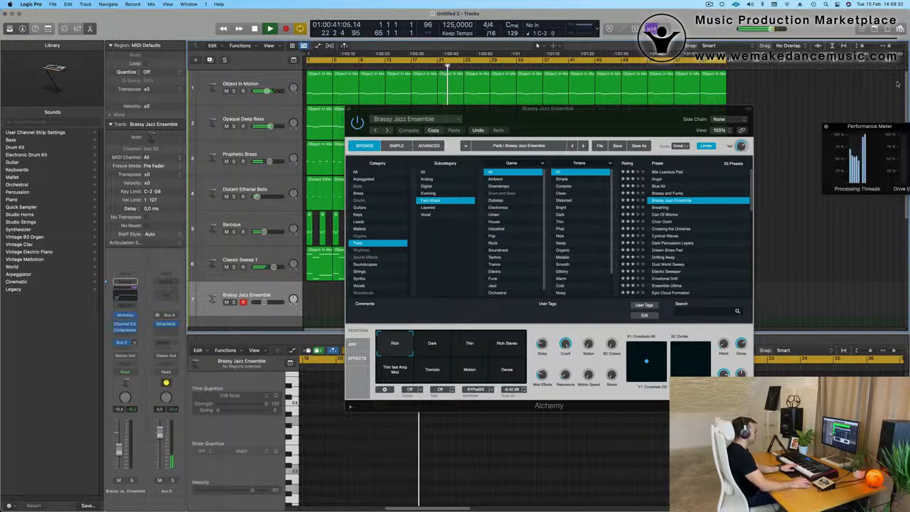
pyautogui.moveTo(876, 130); pyautogui.dragTo(689, 57)
pyautogui.moveTo(567, 116); pyautogui.dragTo(759, 174)
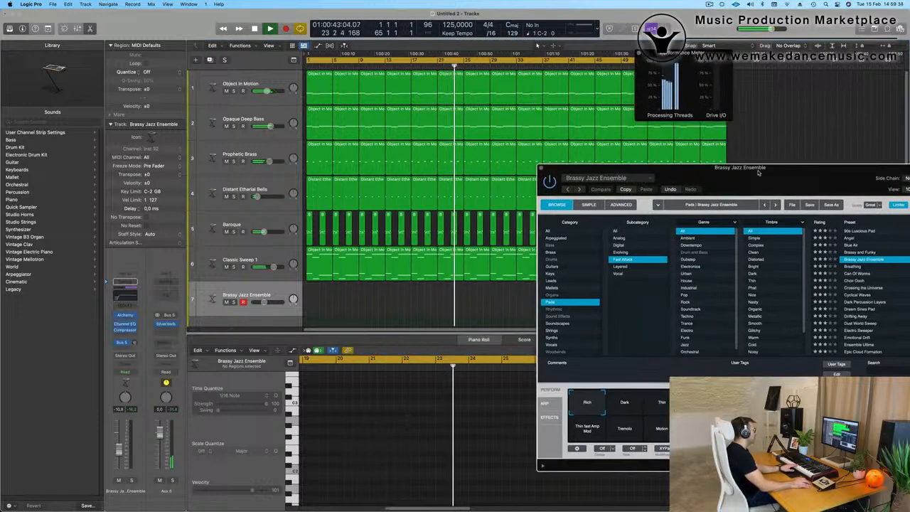
# Temporarily mute the Baroque and Classic Sweep 1 tracks to compare the processor load, and unmute them
pyautogui.click(226, 232)
pyautogui.click(226, 267)
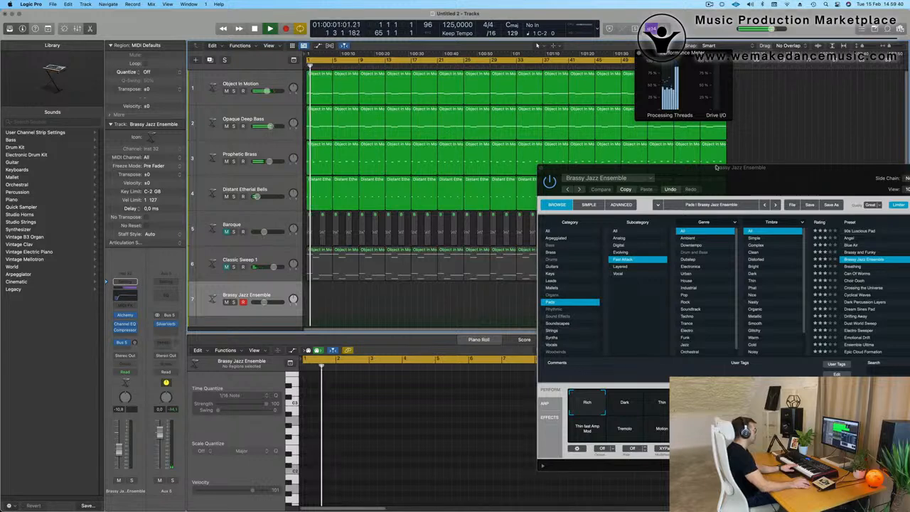
pyautogui.moveTo(772, 174); pyautogui.dragTo(748, 158)
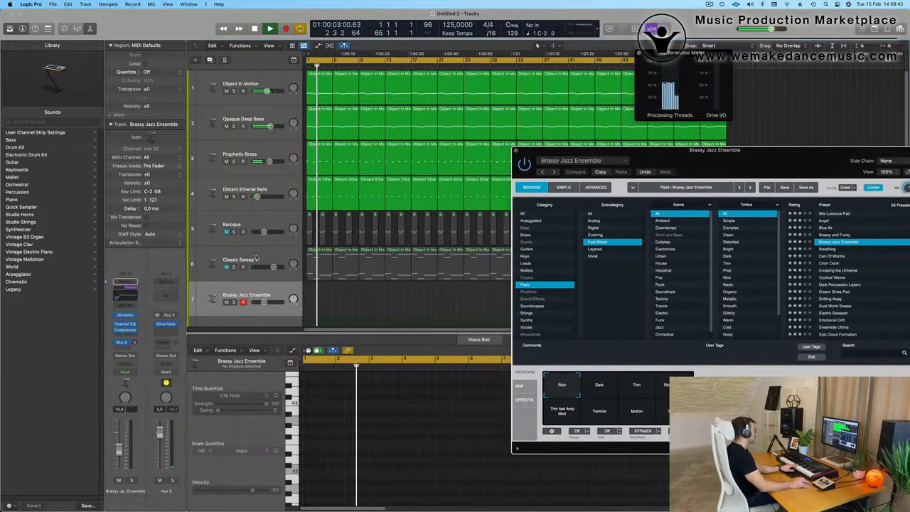
pyautogui.click(226, 260)
pyautogui.click(226, 232)
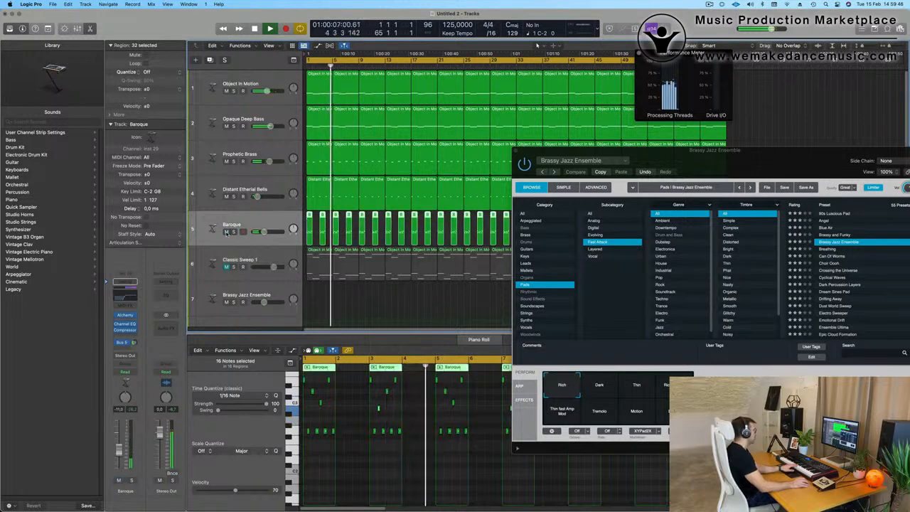
pyautogui.click(270, 259)
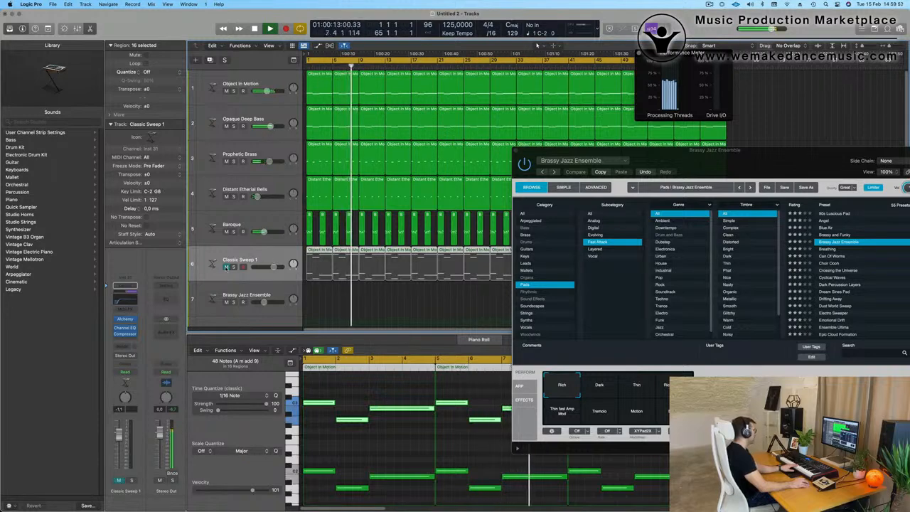
pyautogui.click(226, 267)
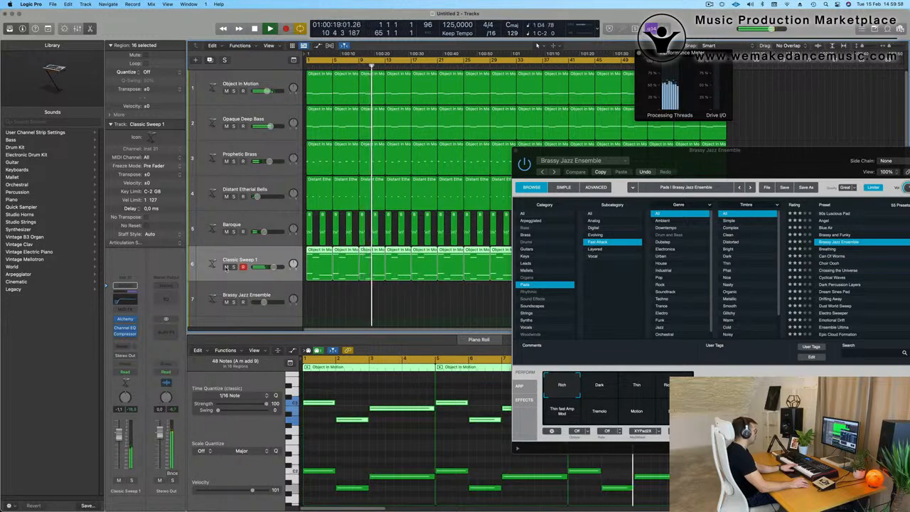
# Select the Brassy Jazz Ensemble track for playing and mute the Classic Sweep 1 and Baroque tracks
pyautogui.click(252, 287)
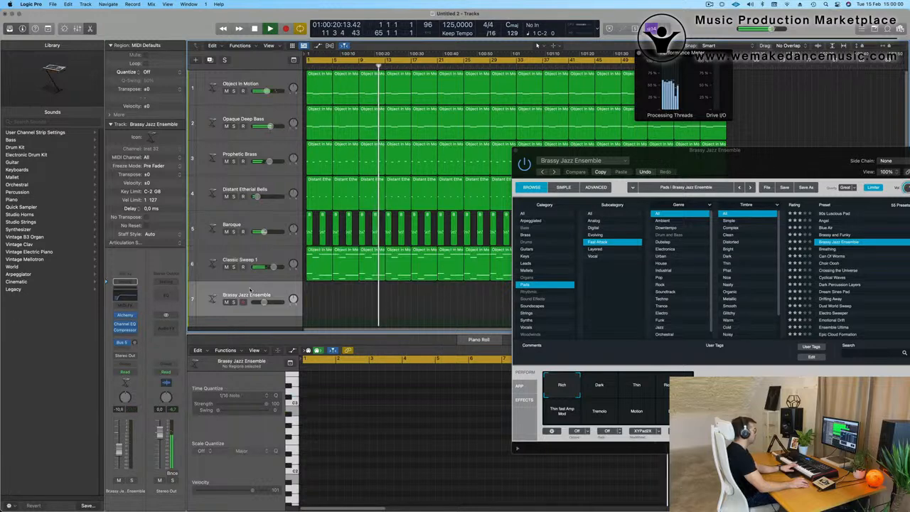
pyautogui.moveTo(746, 162); pyautogui.dragTo(729, 67)
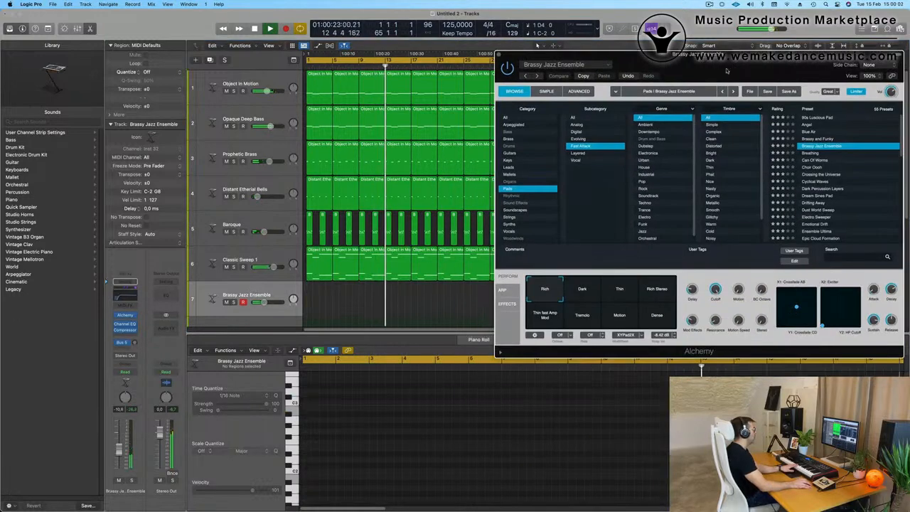
pyautogui.click(226, 267)
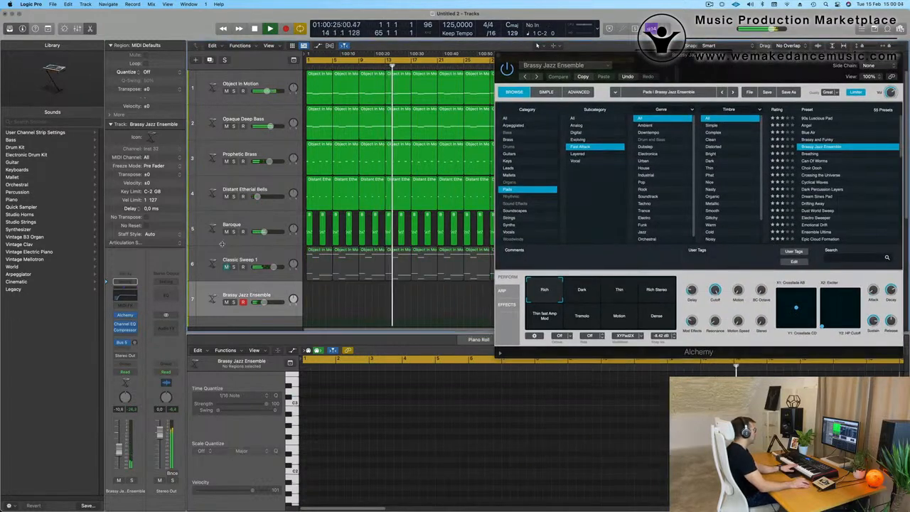
pyautogui.click(226, 232)
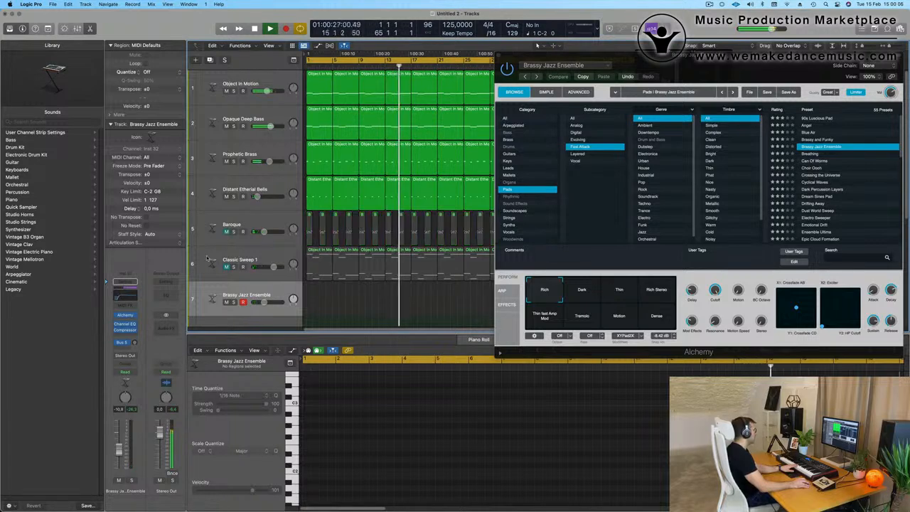
# Close the performance meter and mute the Distant Etherial Bells track
pyautogui.moveTo(739, 67); pyautogui.dragTo(628, 212)
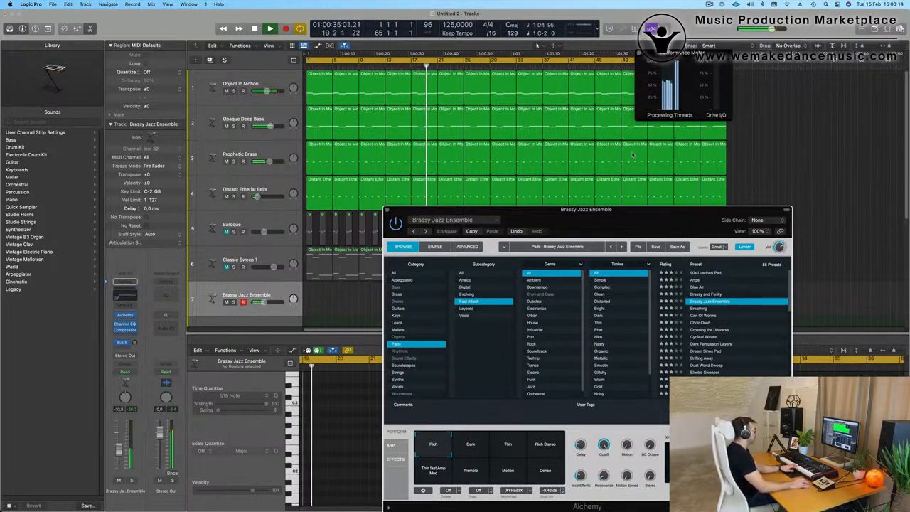
pyautogui.moveTo(627, 209); pyautogui.dragTo(646, 136)
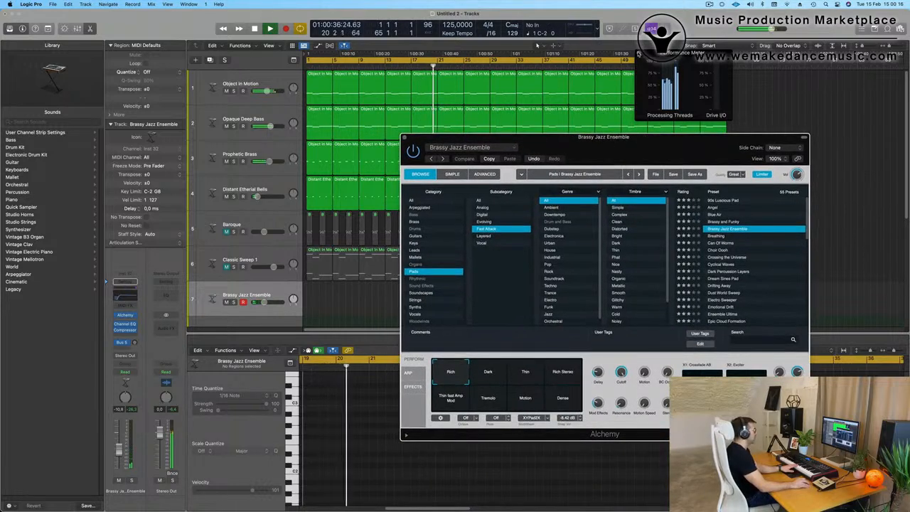
pyautogui.click(639, 53)
pyautogui.moveTo(644, 147); pyautogui.dragTo(675, 125)
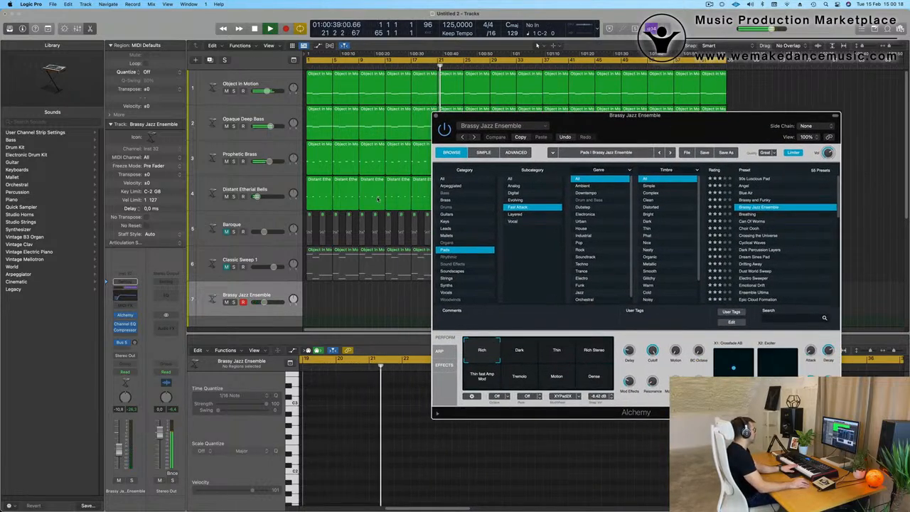
pyautogui.click(226, 197)
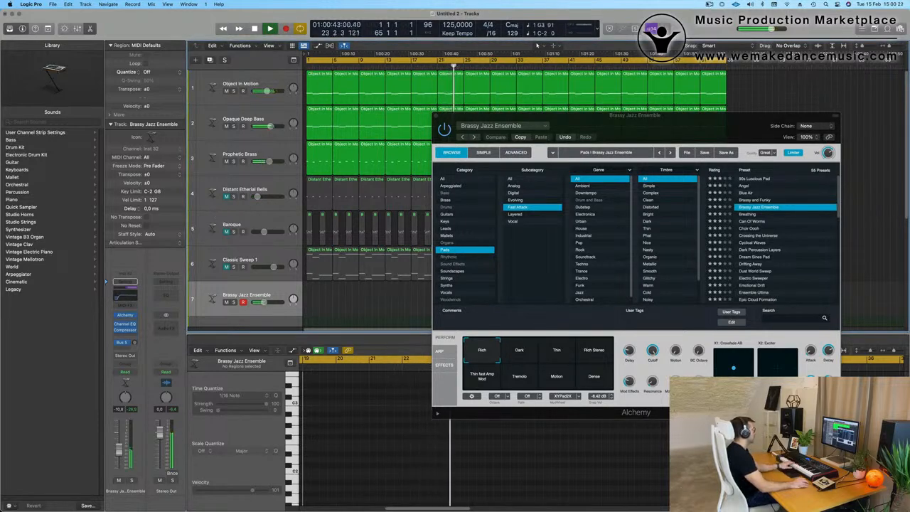
# Set Alchemy's sound quality to Good on the Brassy Jazz Ensemble track and move its window clear of the tracks
pyautogui.moveTo(664, 136); pyautogui.dragTo(555, 121)
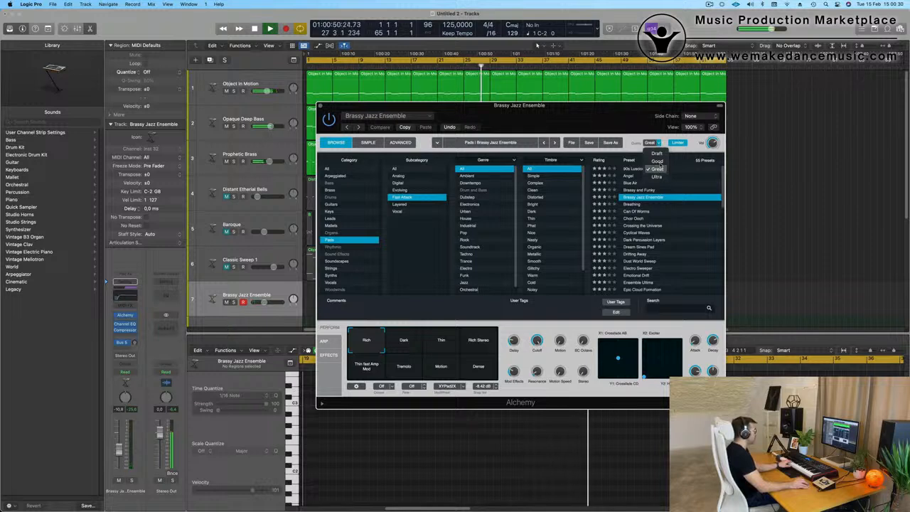
pyautogui.moveTo(595, 116); pyautogui.dragTo(601, 117)
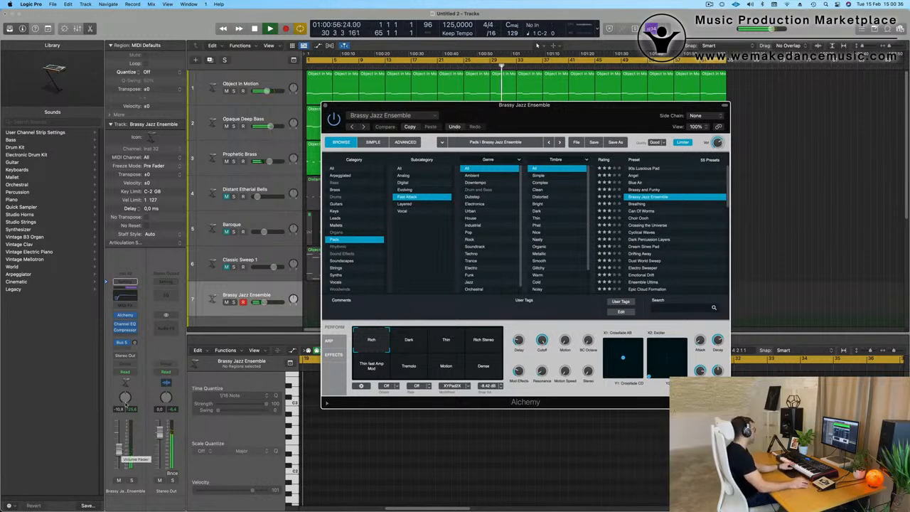
pyautogui.moveTo(530, 116); pyautogui.dragTo(576, 260)
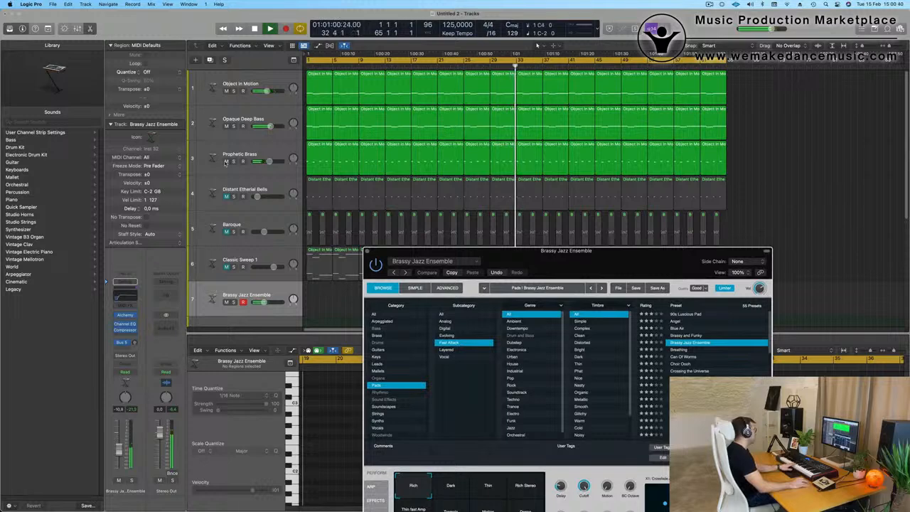
# Mute the Prophetic Brass, Opaque Deep Bass and Object In Motion tracks, briefly toggling solo on Object In Motion
pyautogui.click(226, 162)
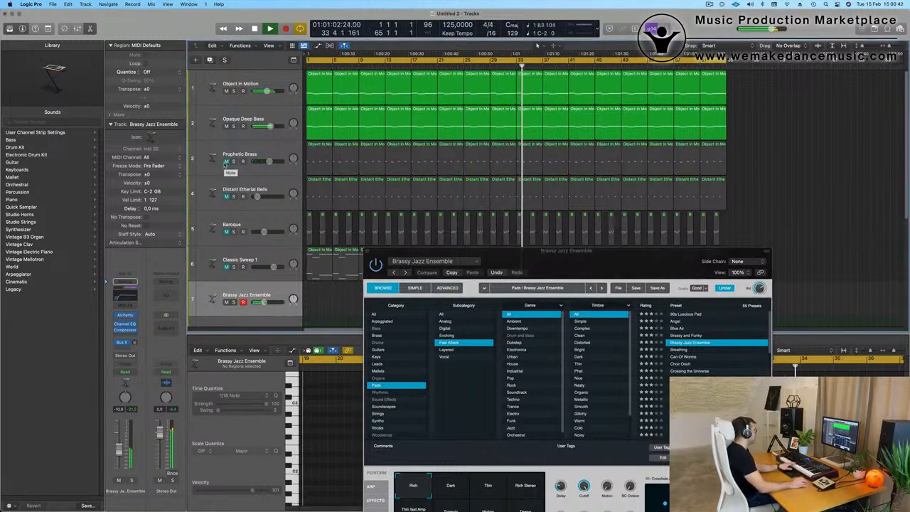
pyautogui.click(269, 81)
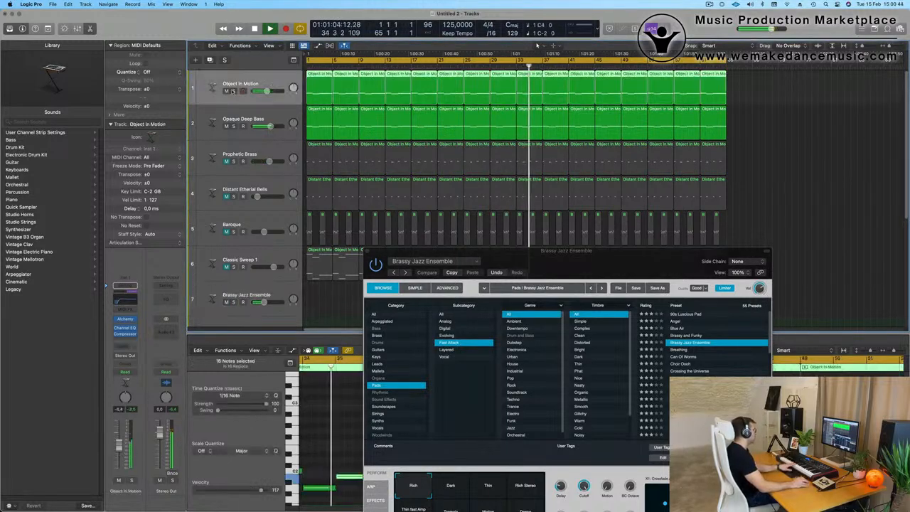
pyautogui.click(232, 91)
pyautogui.click(232, 91)
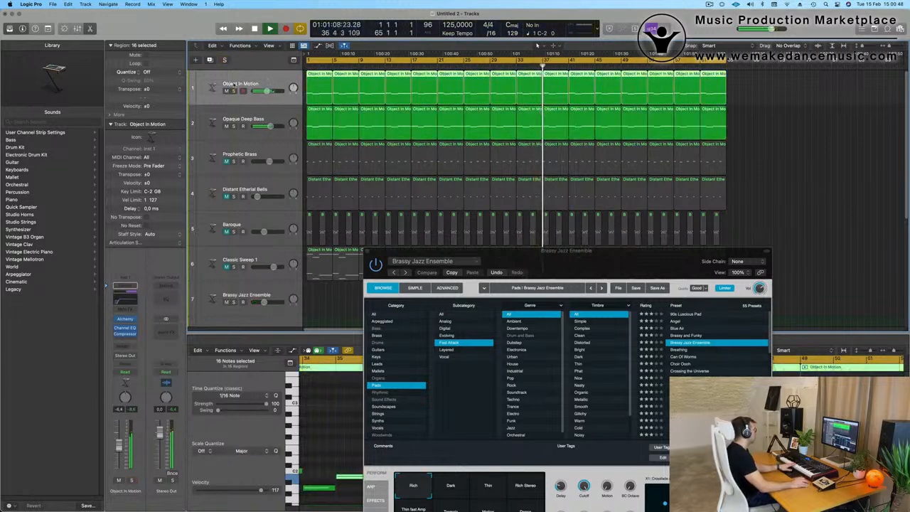
pyautogui.click(227, 127)
pyautogui.click(226, 91)
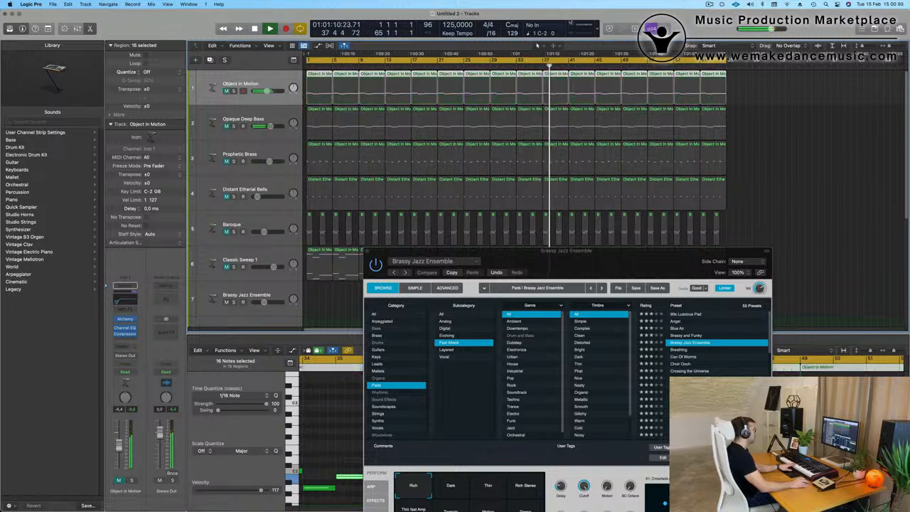
# Open the performance meter and unmute the Prophetic Brass, Distant Etherial Bells, Baroque and Classic Sweep 1 tracks
pyautogui.doubleClick(584, 28)
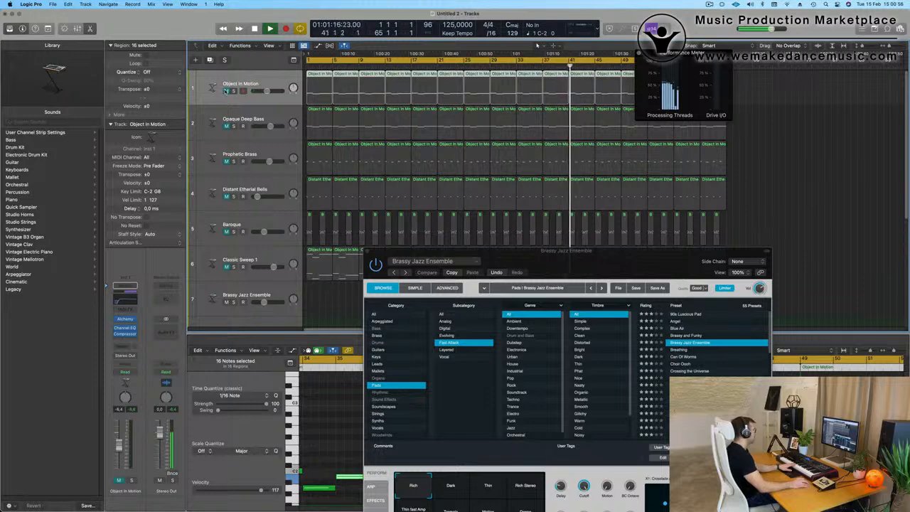
pyautogui.scroll(-5, 241, 135)
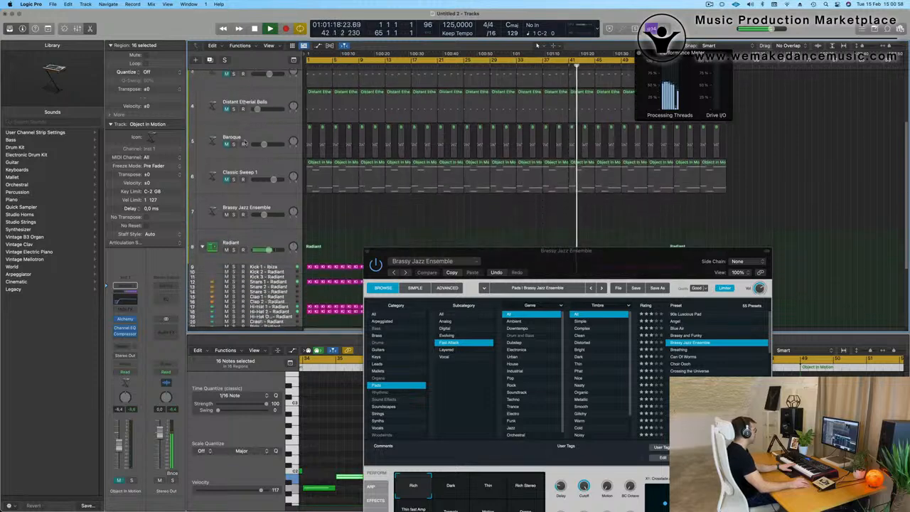
pyautogui.scroll(2, 245, 142)
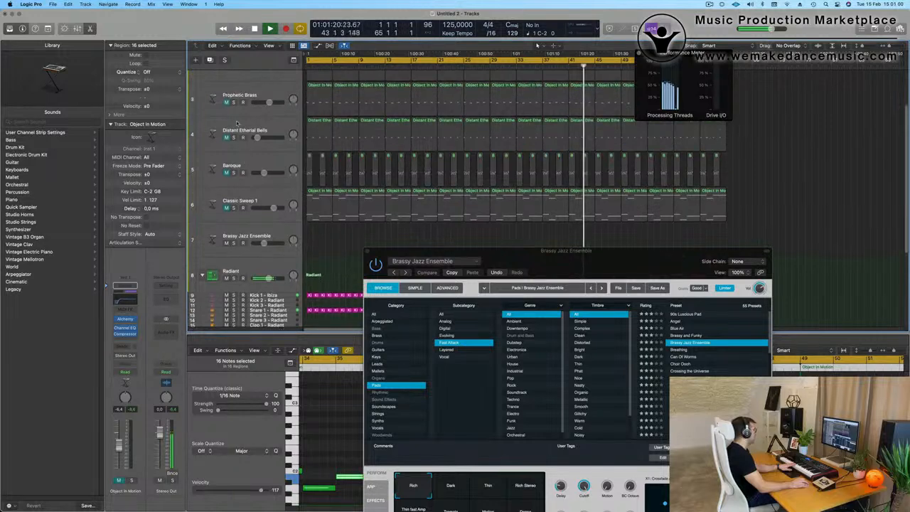
pyautogui.moveTo(227, 102); pyautogui.dragTo(225, 208)
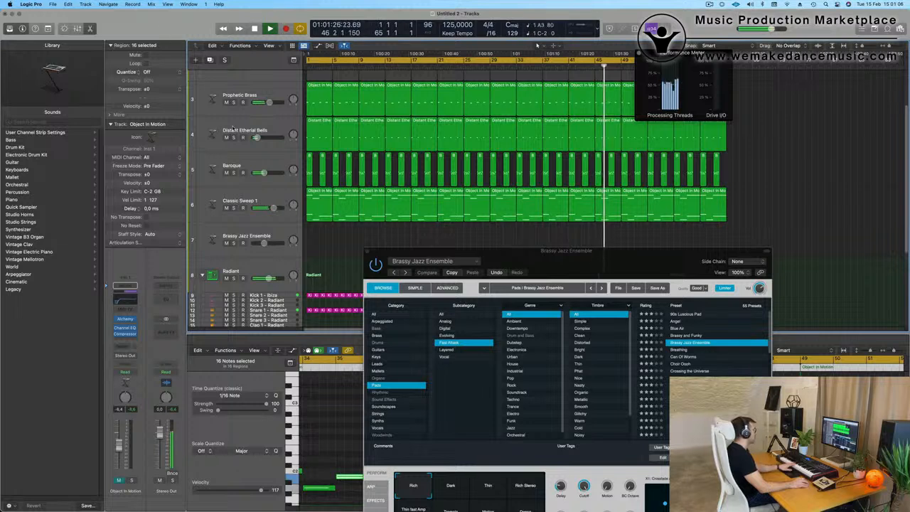
# Select the Brassy Jazz Ensemble track for playing and restart playback from the beginning of the song
pyautogui.click(278, 232)
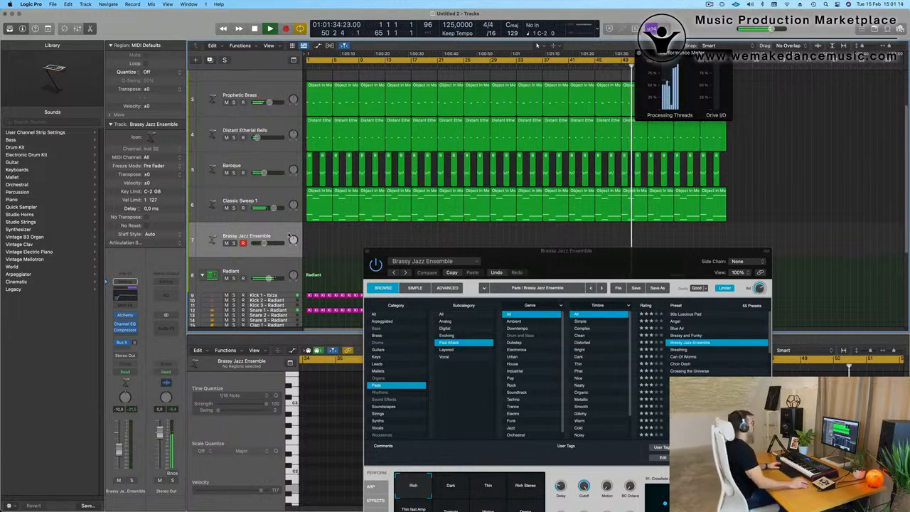
pyautogui.press('space')
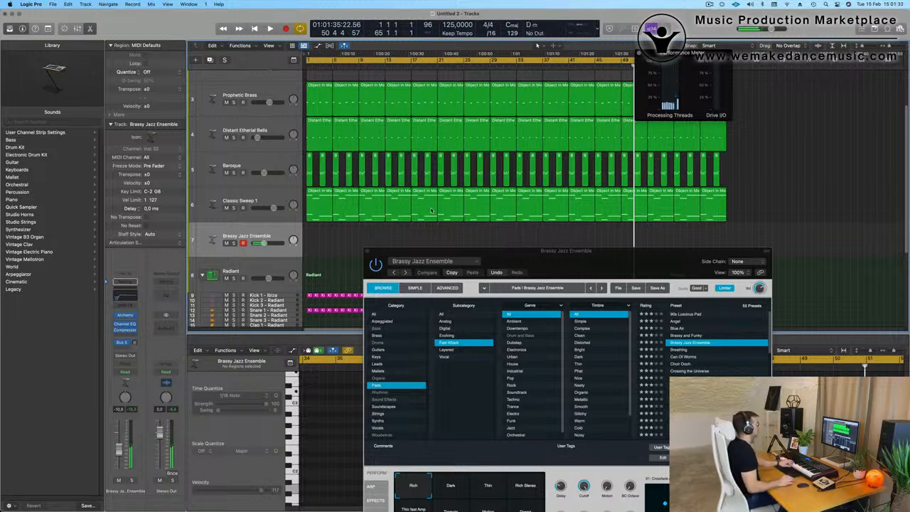
pyautogui.press('Return')
pyautogui.press('space')
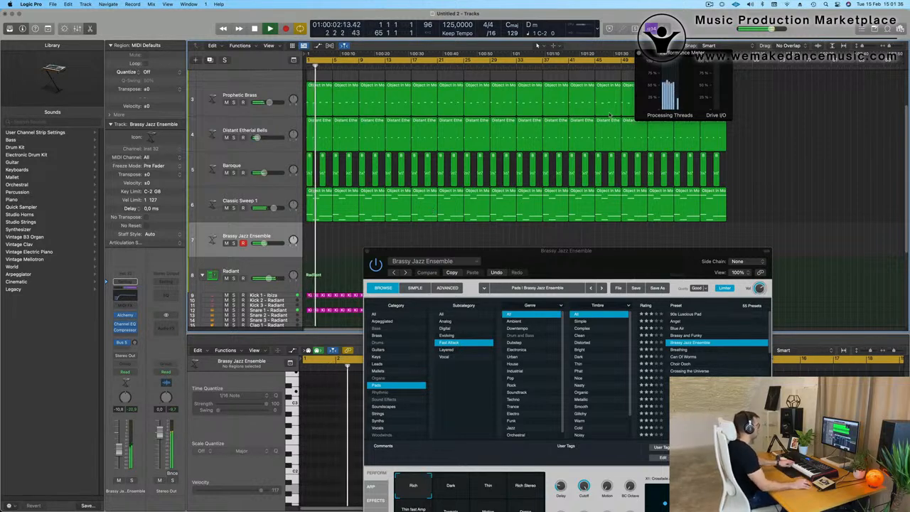
# Reposition the Alchemy window and try the Dark variation, followed by the Can Of Worms preset
pyautogui.moveTo(639, 256); pyautogui.dragTo(666, 196)
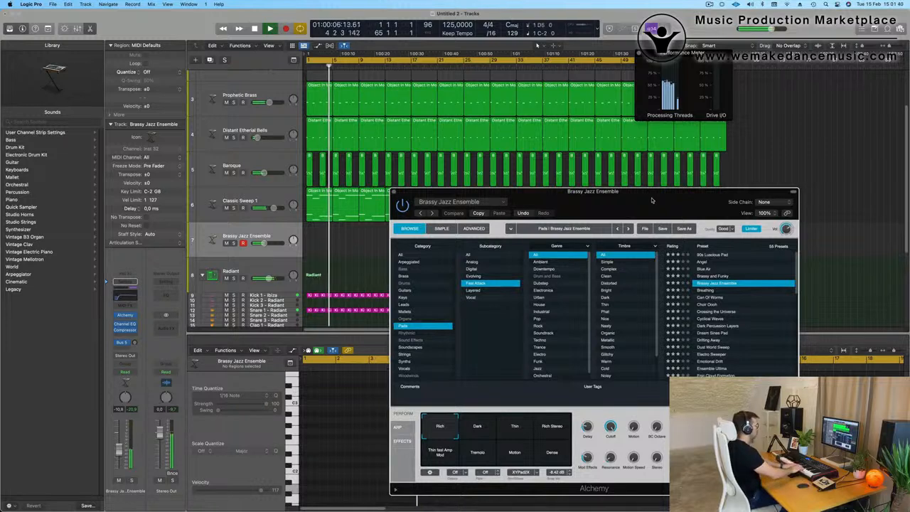
pyautogui.click(479, 428)
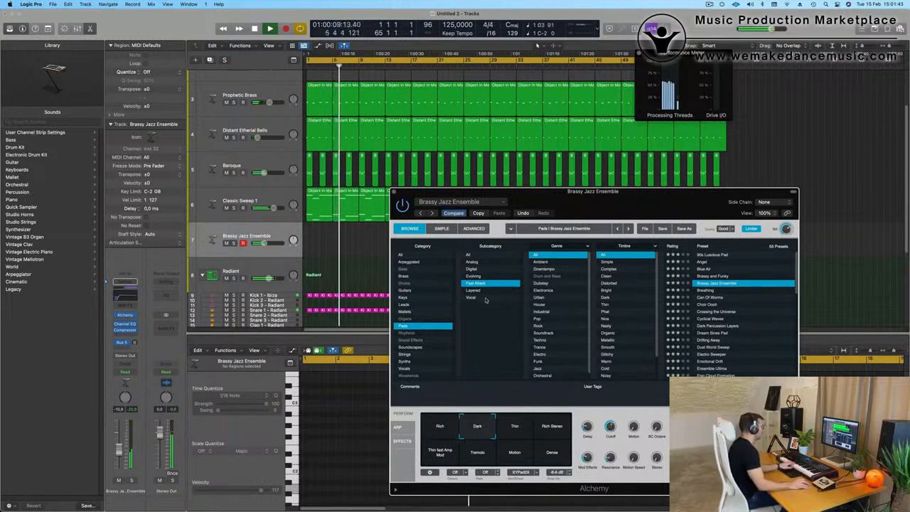
pyautogui.click(709, 300)
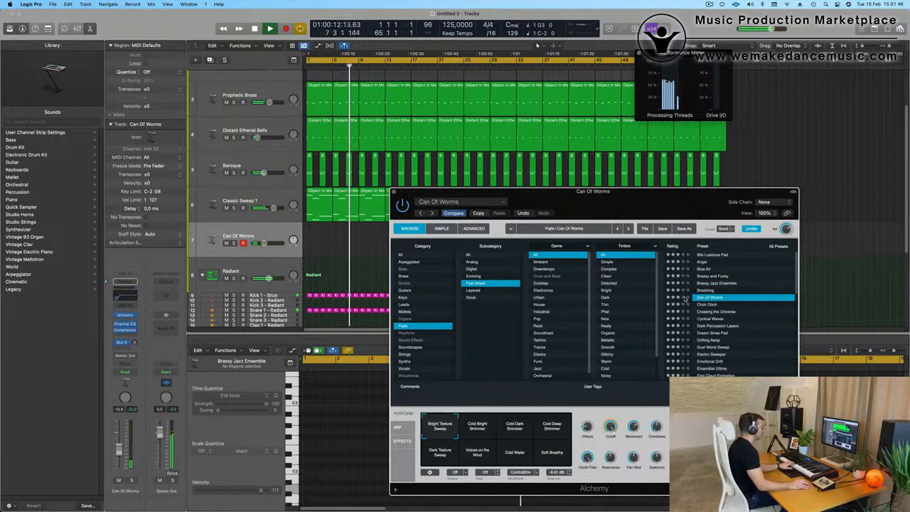
# Audition the Metallic Sweeps, Spacey Echo Bells, Sparkle Motion, Triumphant Swirling Pad, Vox Choir and Wave Sequence 2 presets in Alchemy
pyautogui.scroll(-4, 750, 327)
pyautogui.scroll(-5, 750, 327)
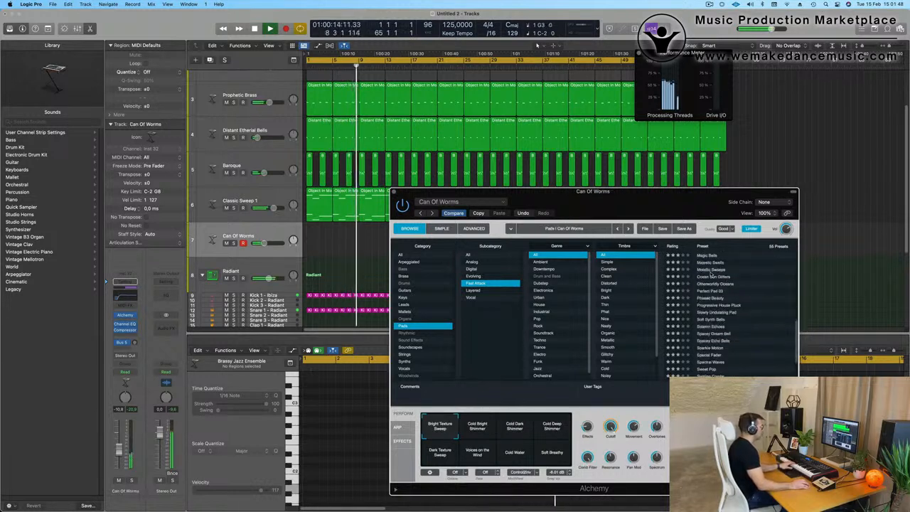
pyautogui.click(711, 271)
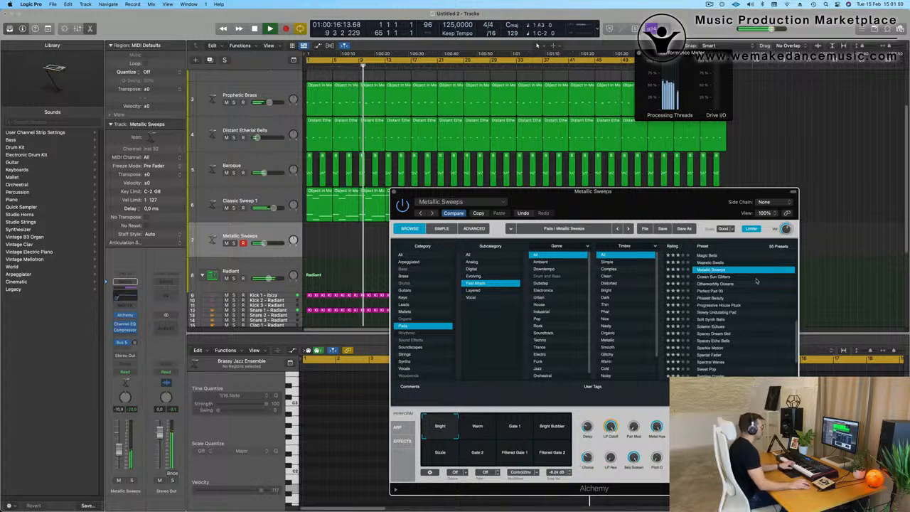
pyautogui.scroll(-3, 718, 284)
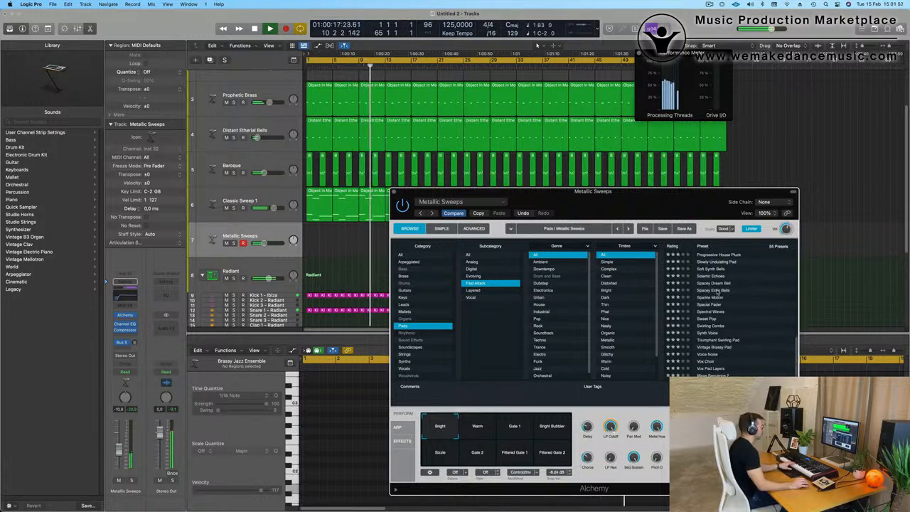
pyautogui.click(719, 291)
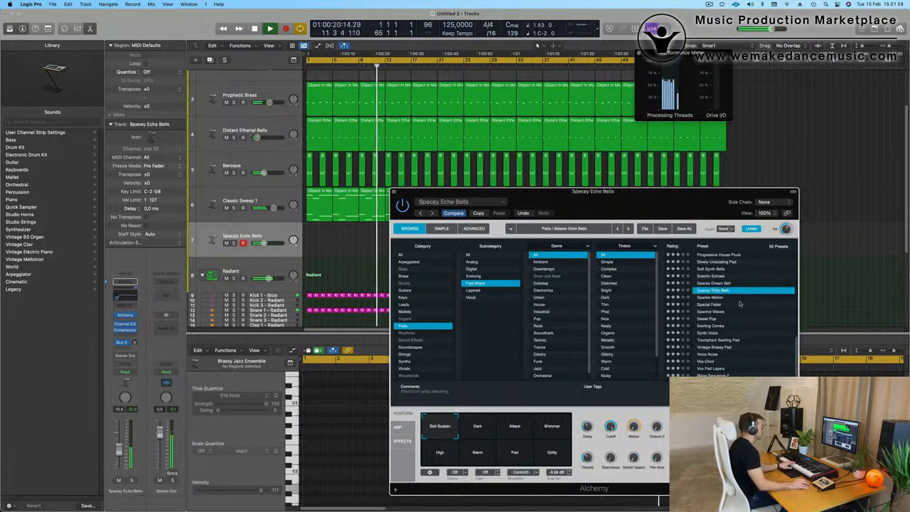
pyautogui.click(718, 299)
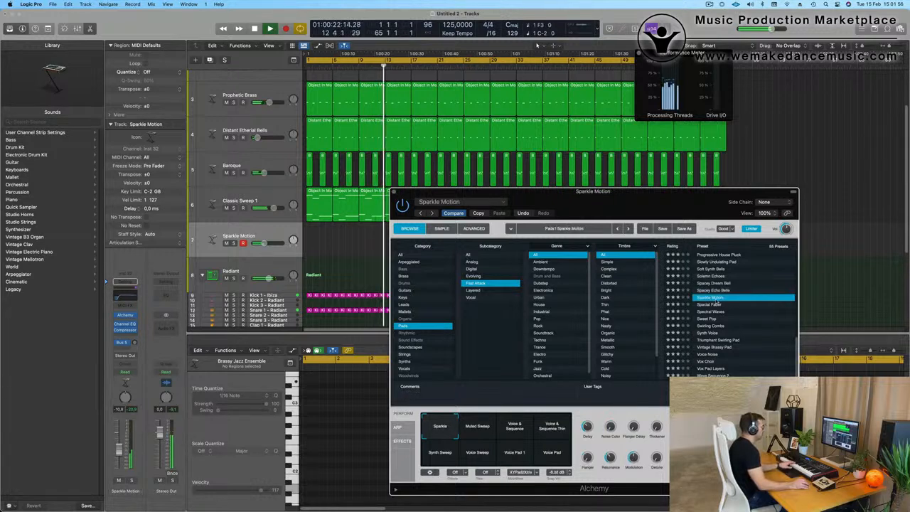
pyautogui.click(720, 340)
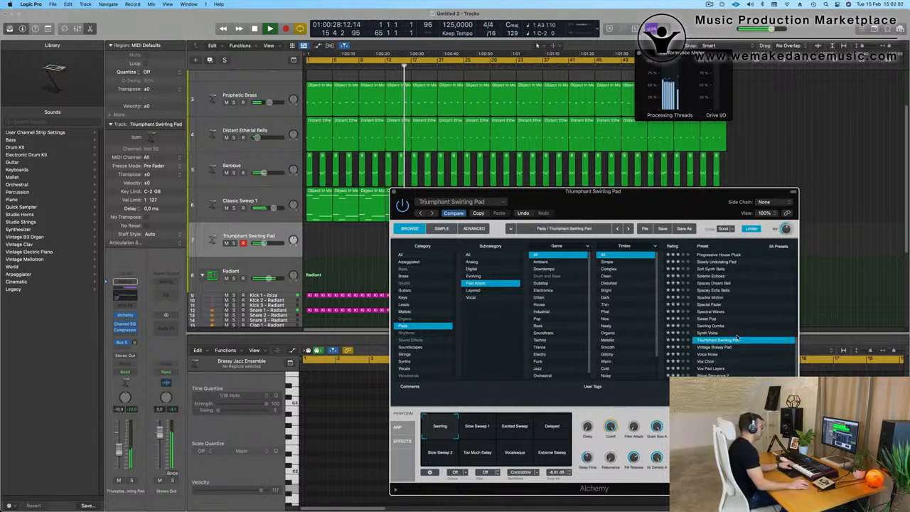
pyautogui.click(714, 361)
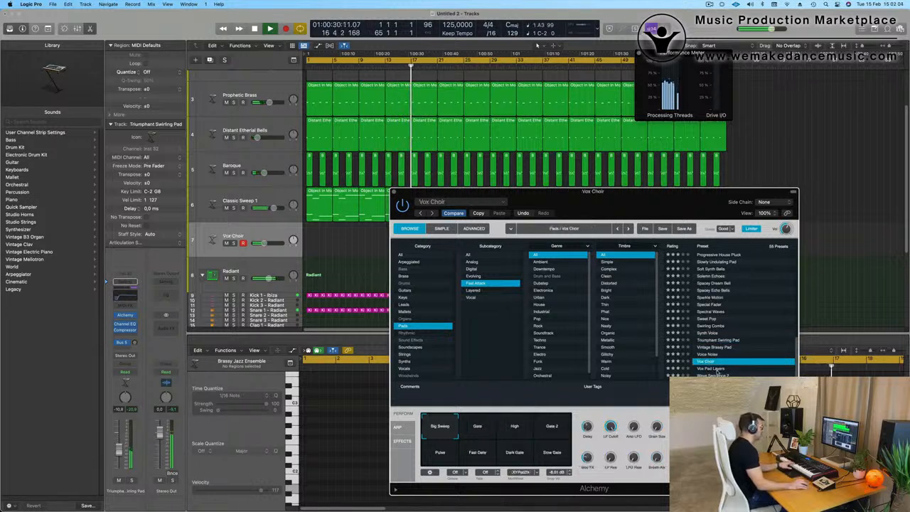
pyautogui.click(718, 375)
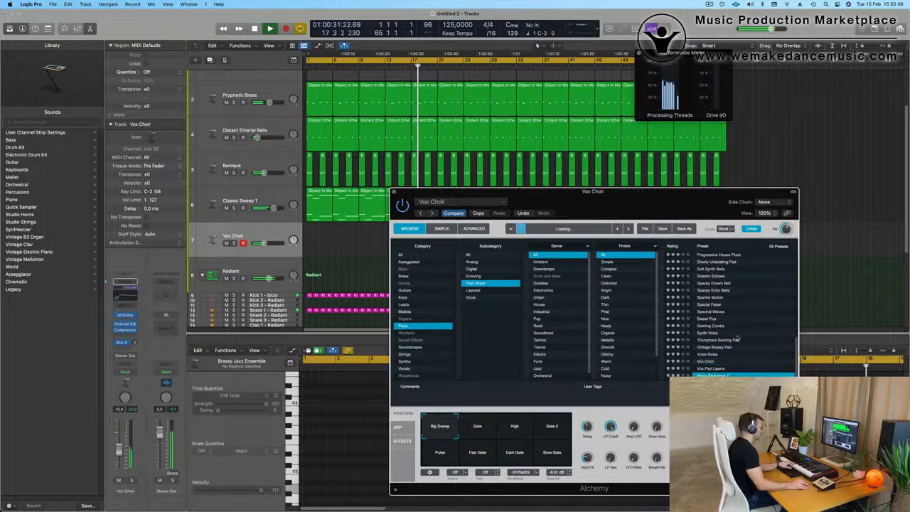
# Audition the Angel, Breathing and Crossing the Universe pads, and load the Epic Cloud Formation preset on the track
pyautogui.scroll(10, 739, 336)
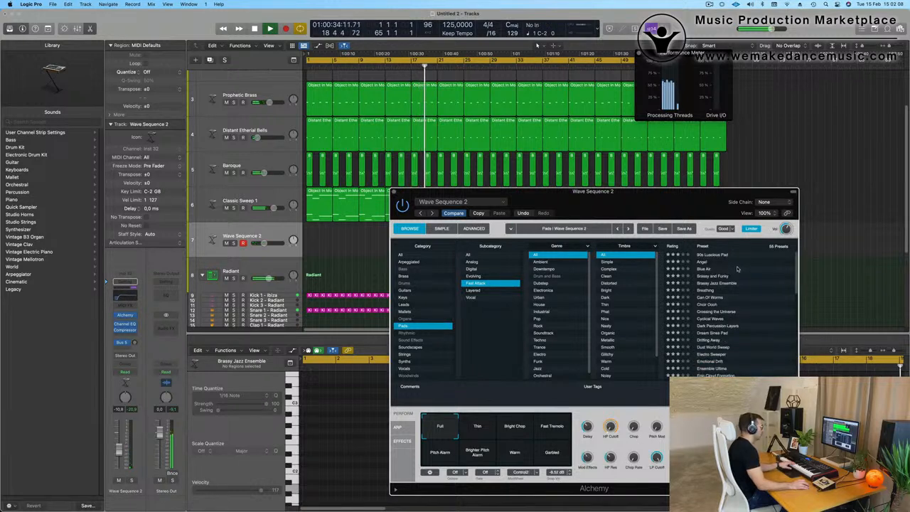
pyautogui.click(704, 263)
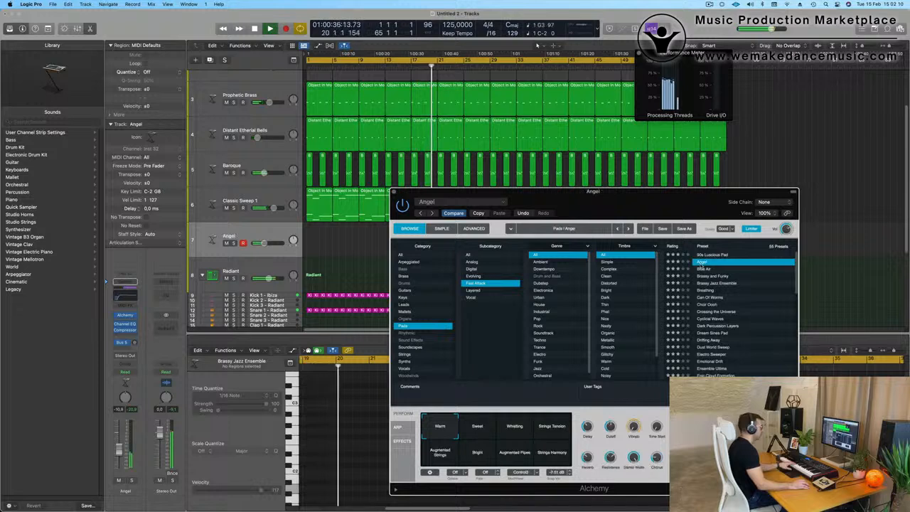
pyautogui.click(762, 291)
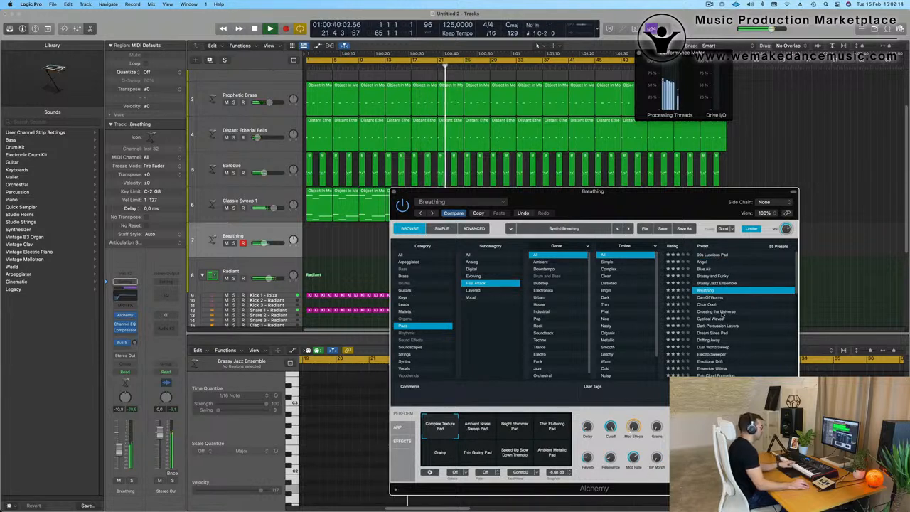
pyautogui.click(718, 311)
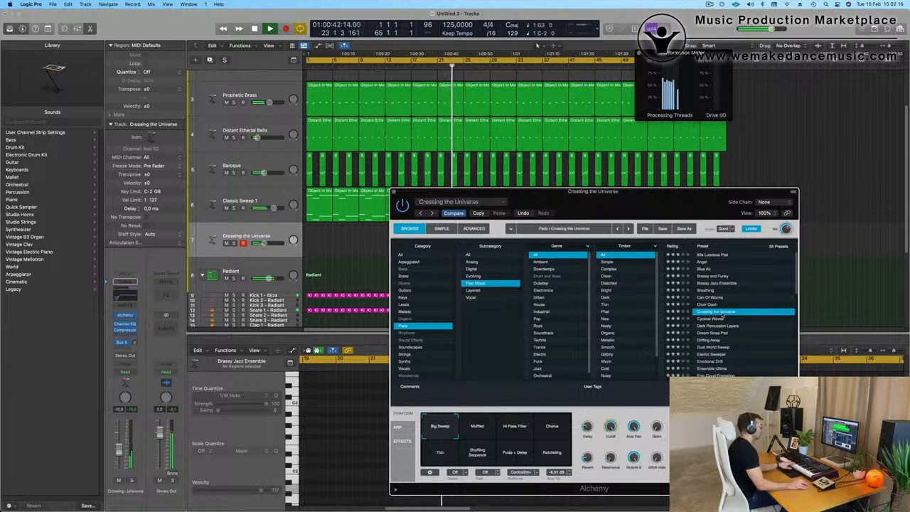
pyautogui.scroll(-1, 760, 308)
pyautogui.scroll(-4, 761, 308)
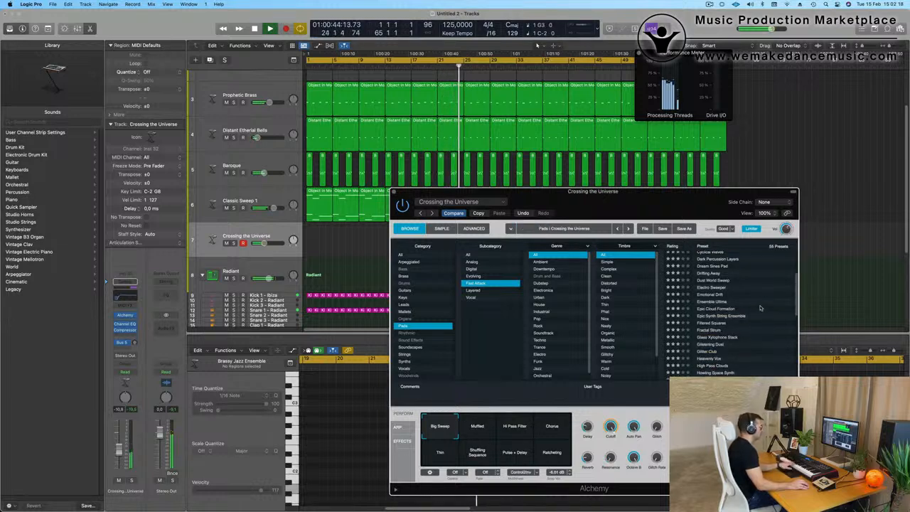
pyautogui.click(706, 309)
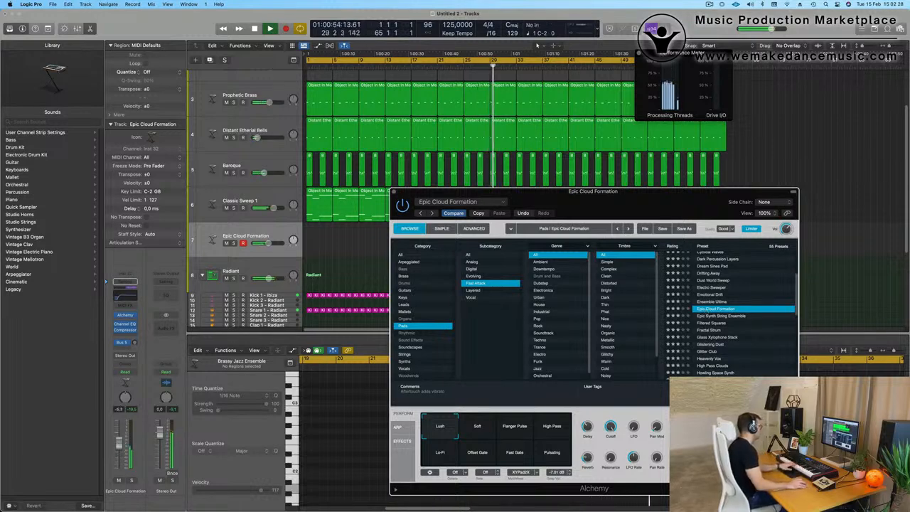
# Unmute the Object In Motion and Opaque Deep Bass tracks
pyautogui.scroll(3, 261, 92)
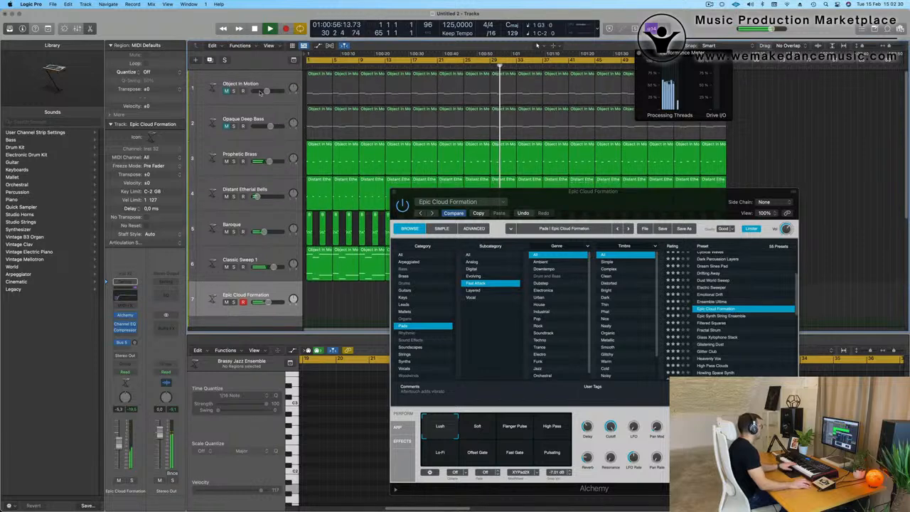
pyautogui.click(226, 91)
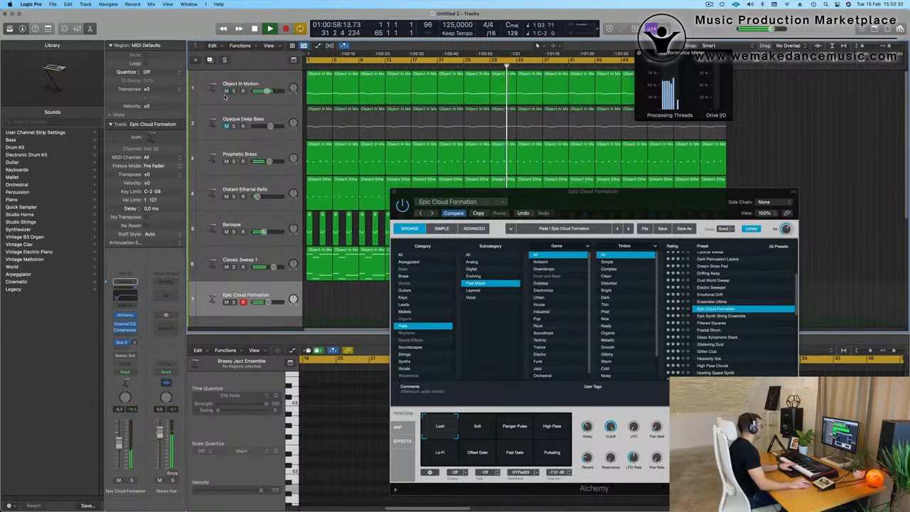
pyautogui.click(227, 125)
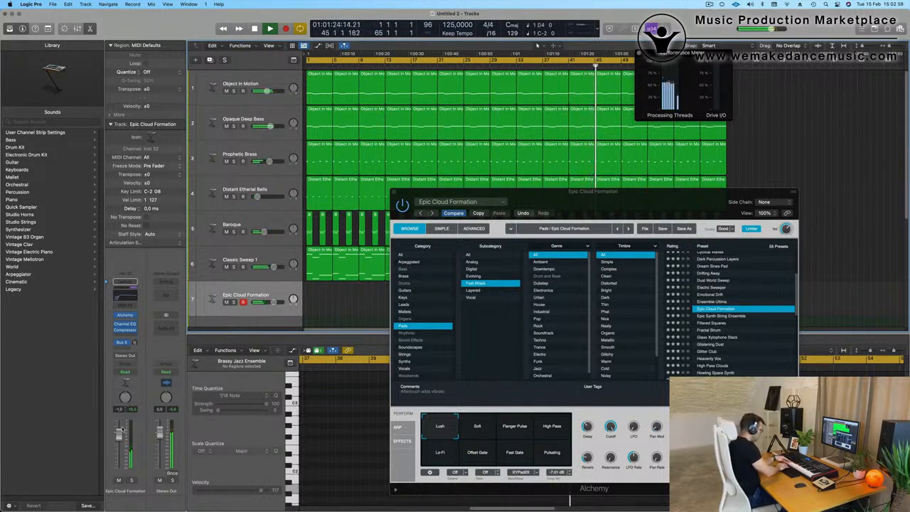
# End the recording on the Epic Cloud Formation track and move the Alchemy window and performance meter to uncover the recorded regions
pyautogui.press('t')
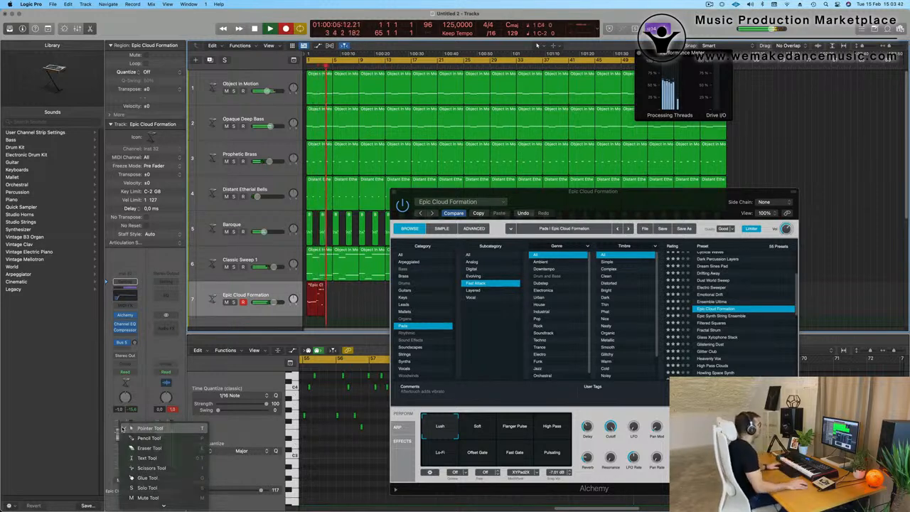
pyautogui.press('space')
pyautogui.moveTo(644, 197); pyautogui.dragTo(576, 371)
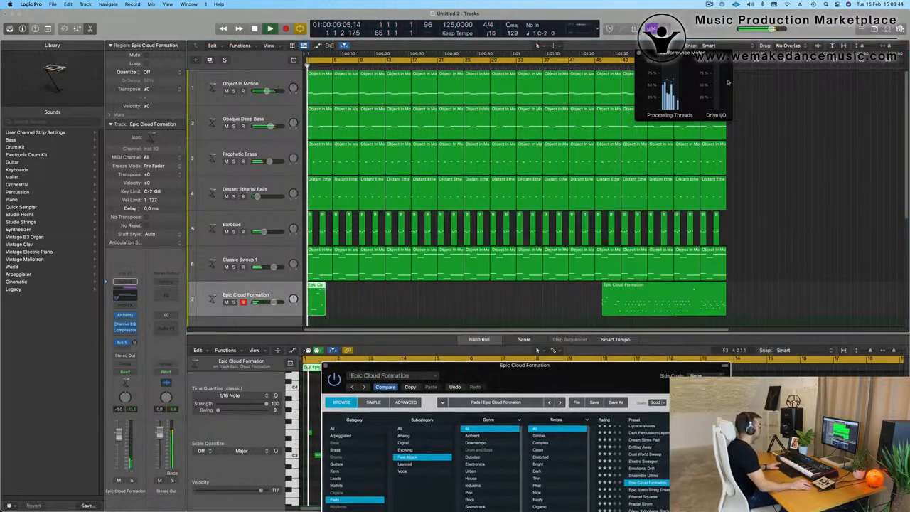
pyautogui.moveTo(686, 53); pyautogui.dragTo(446, 64)
pyautogui.press('space')
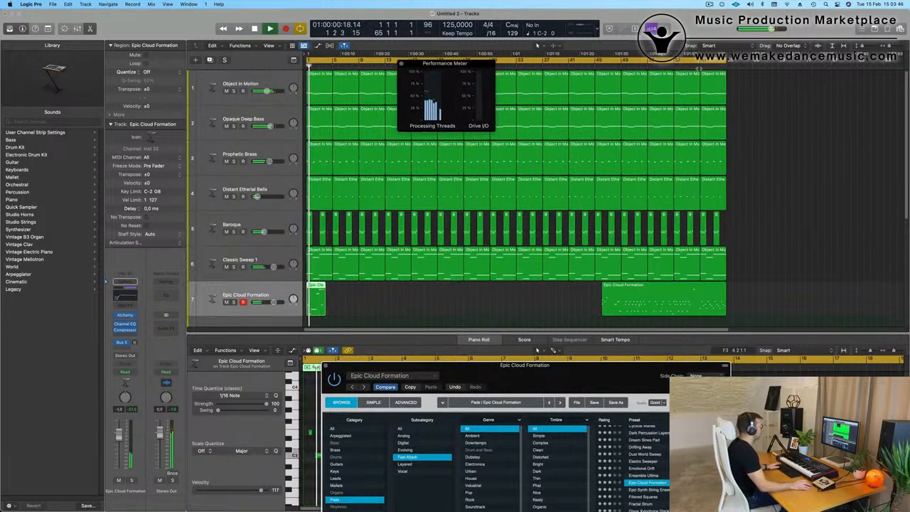
# Replay the closing bars, open the longer Epic Cloud Formation region in the Piano Roll and move the Alchemy window off its notes
pyautogui.click(700, 66)
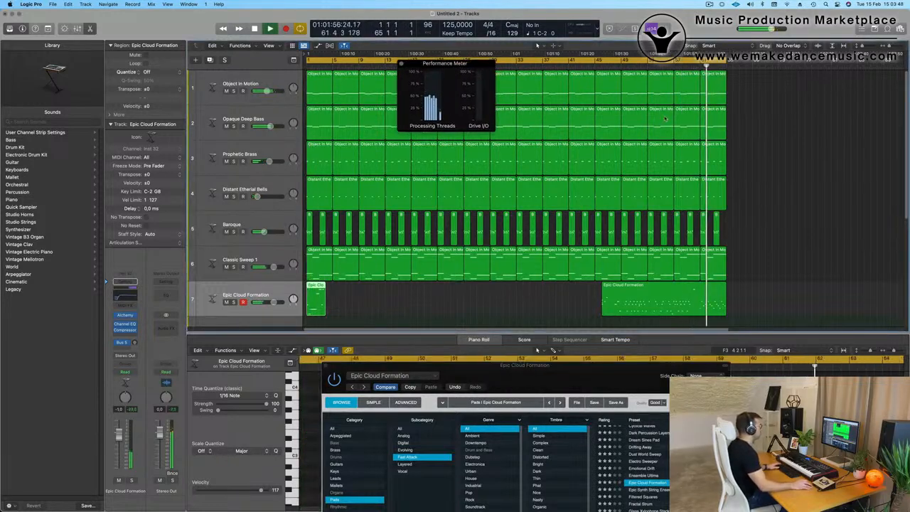
pyautogui.click(661, 69)
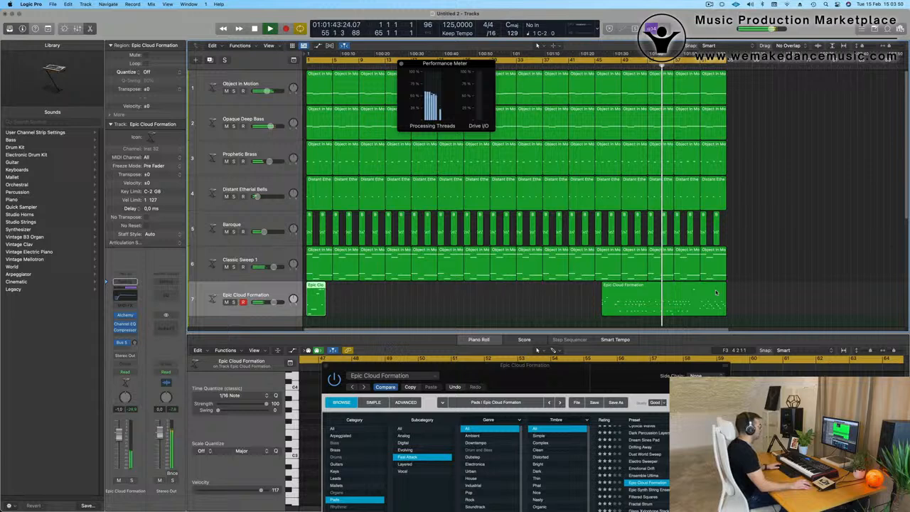
pyautogui.doubleClick(676, 297)
pyautogui.moveTo(526, 366); pyautogui.dragTo(331, 443)
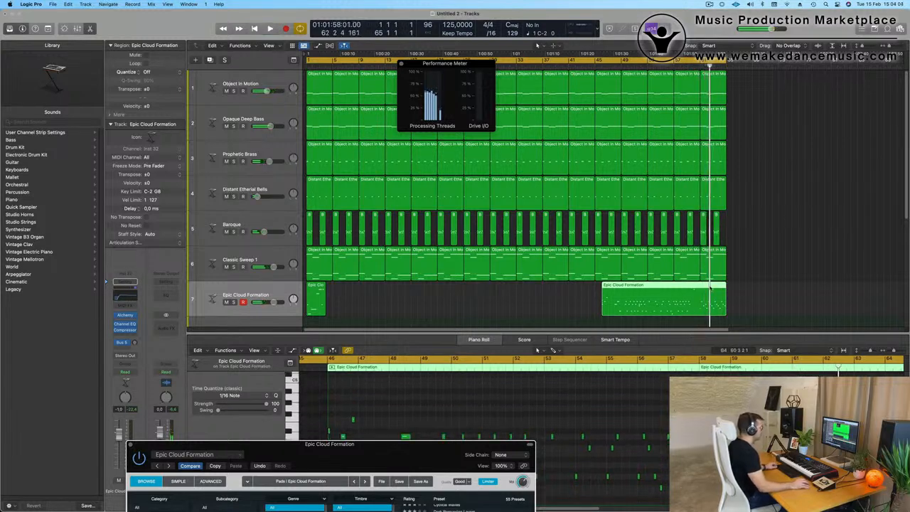
# Split the longer Epic Cloud Formation region at bar 61, using the Split option for notes crossing the cut
pyautogui.click(702, 290)
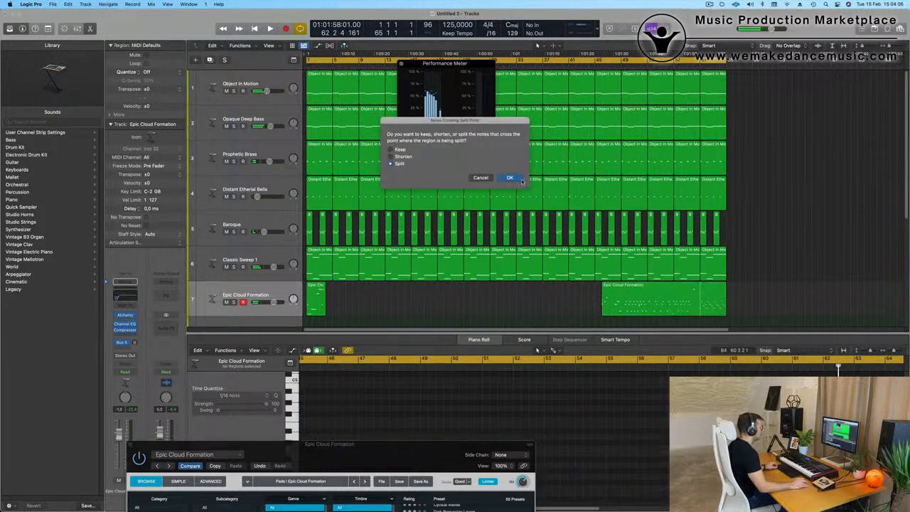
pyautogui.click(510, 179)
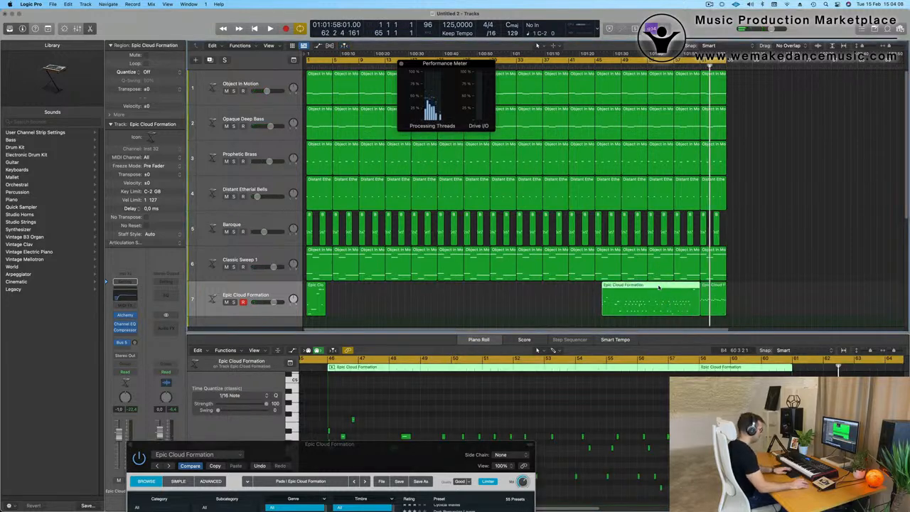
# Delete the two earlier Epic Cloud Formation regions and move the remaining four-bar region to bar 1
pyautogui.press('Delete')
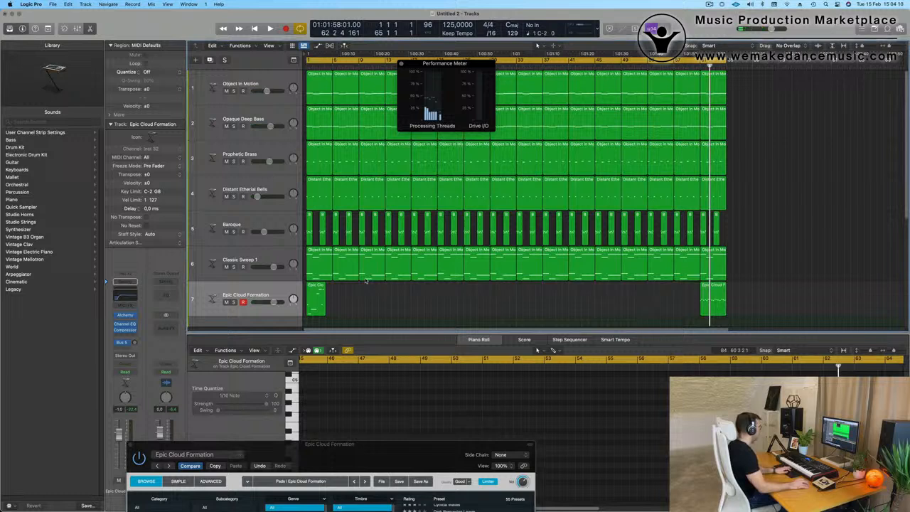
pyautogui.click(316, 300)
pyautogui.press('Delete')
pyautogui.moveTo(718, 287); pyautogui.dragTo(325, 295)
pyautogui.press('Return')
pyautogui.press('space')
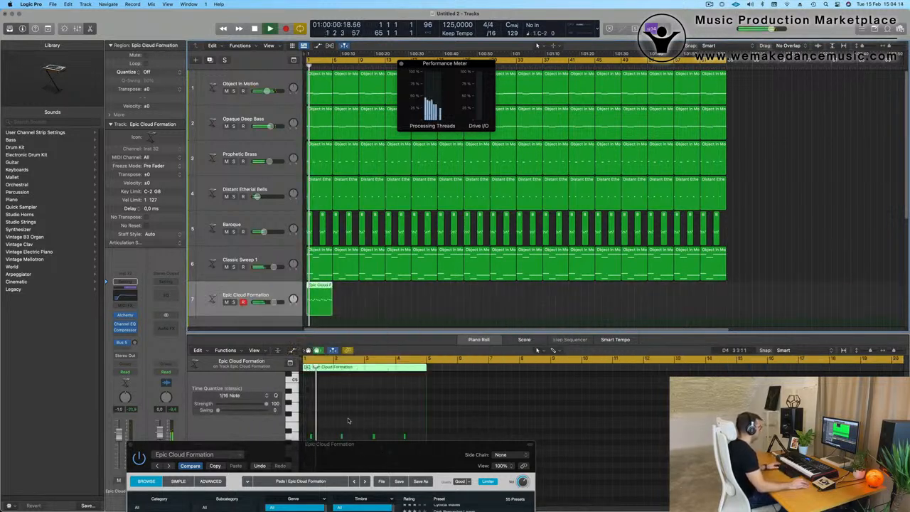
# Play the moved Epic Cloud Formation region, show only its notes in the Piano Roll and move the Alchemy window off them
pyautogui.scroll(3, 353, 418)
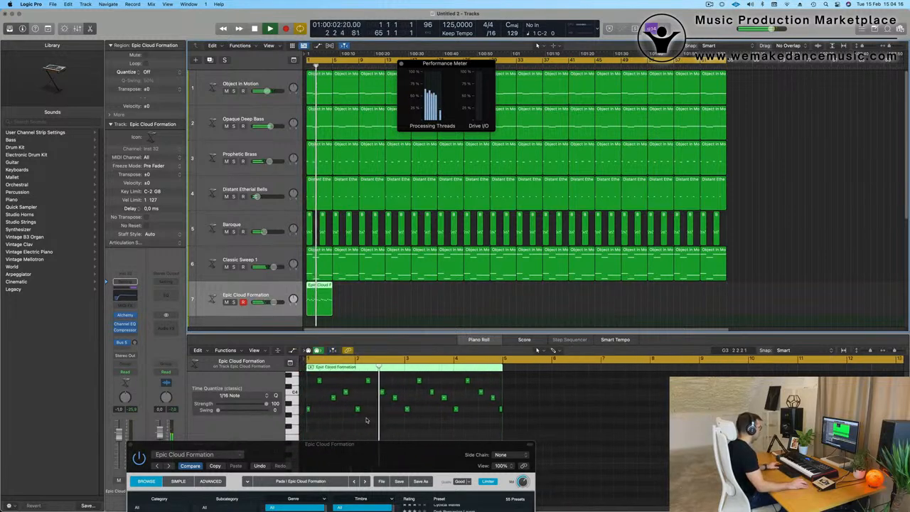
pyautogui.press('space')
pyautogui.press('space')
pyautogui.press('space')
pyautogui.press('super+a')
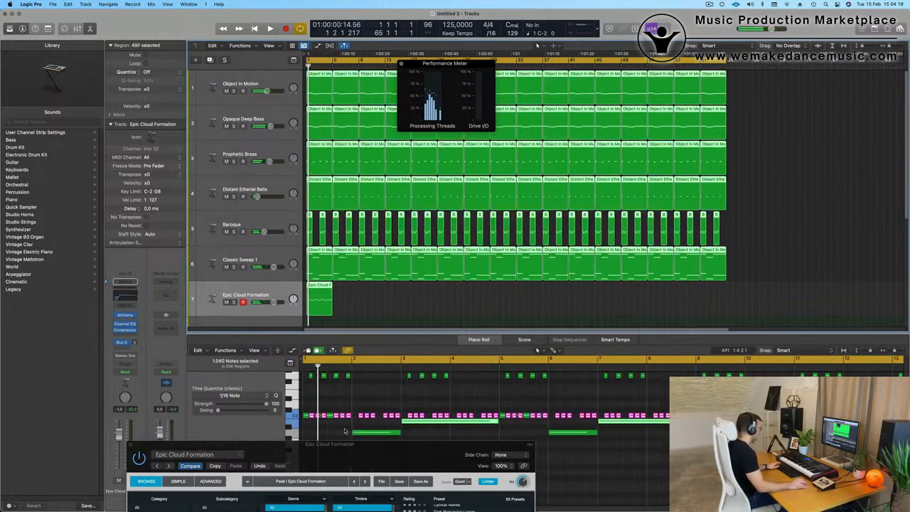
pyautogui.click(395, 309)
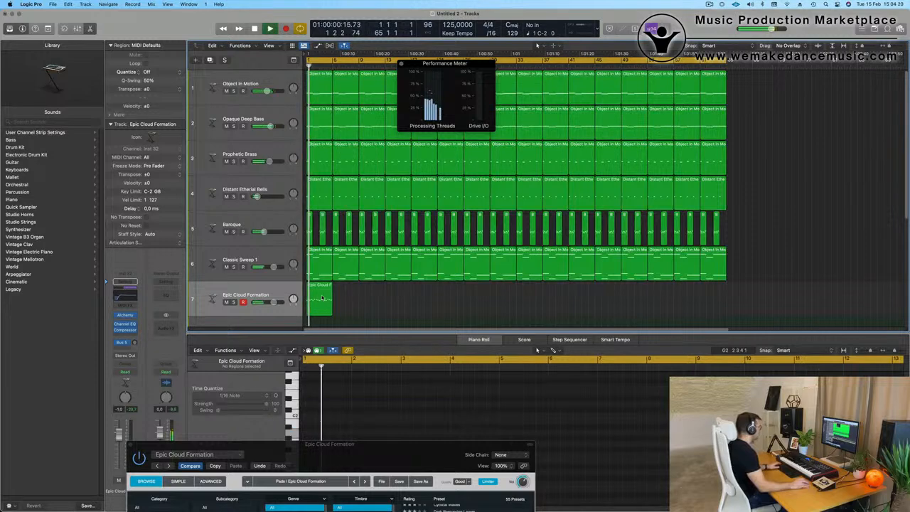
pyautogui.click(323, 302)
pyautogui.press('space')
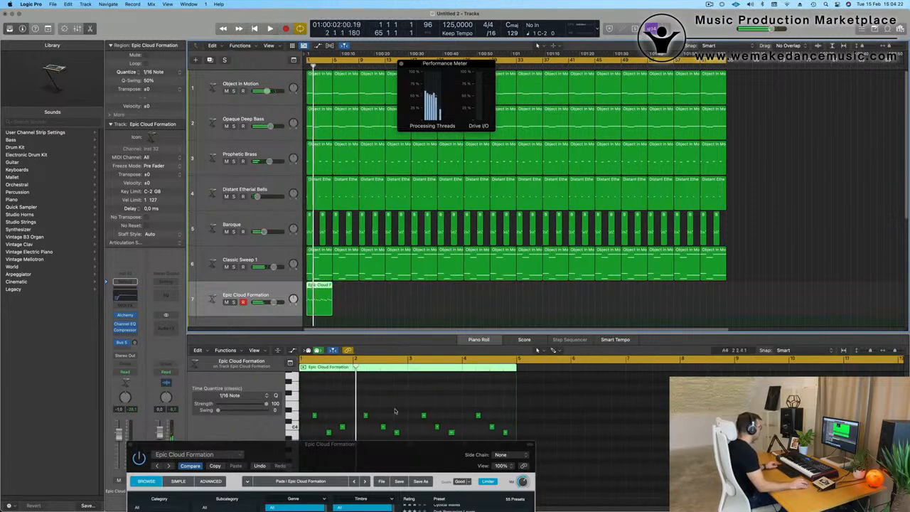
pyautogui.moveTo(400, 442); pyautogui.dragTo(799, 21)
pyautogui.press('space')
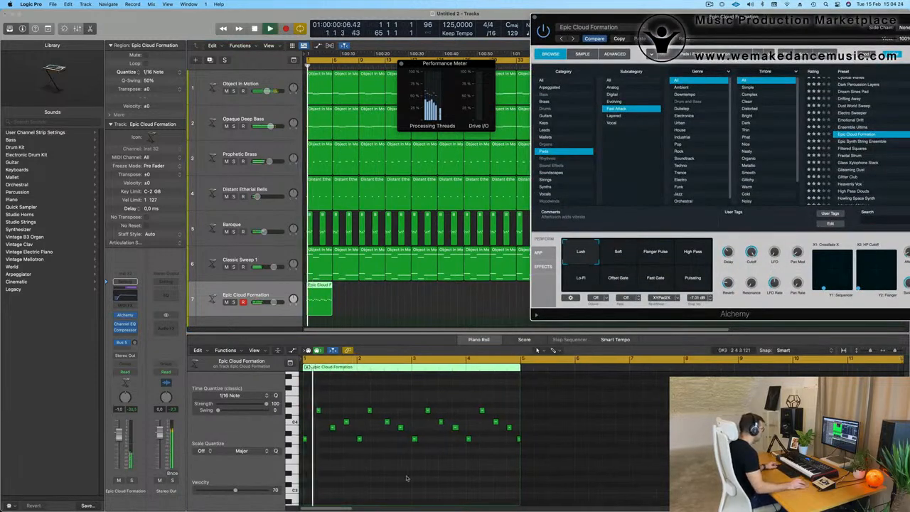
pyautogui.press('super+Right')
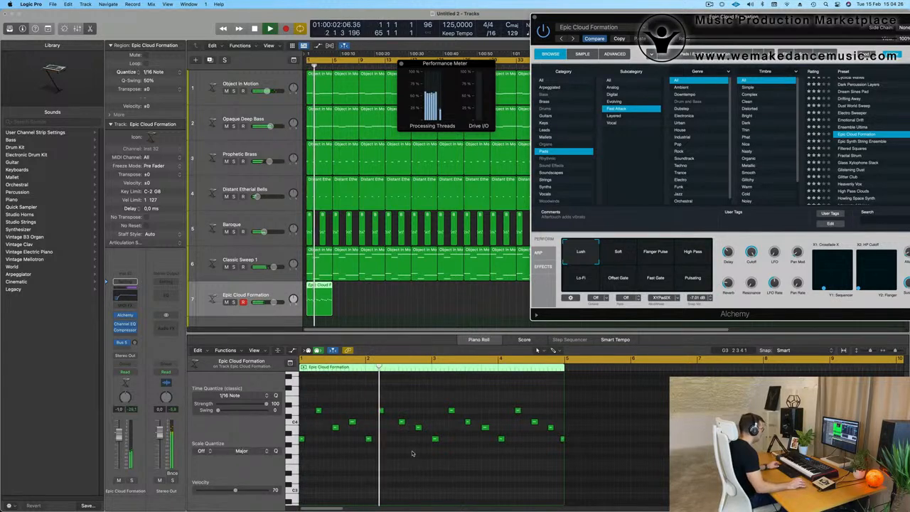
# Delete the pad notes after the first bar and copy the first bar's four-note pattern across bars 2 to 4
pyautogui.moveTo(371, 399); pyautogui.dragTo(591, 481)
pyautogui.press('Delete')
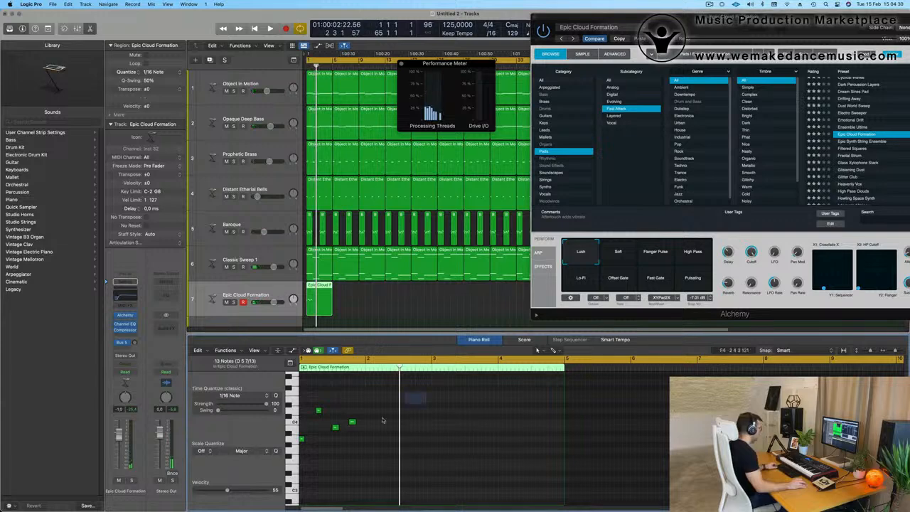
pyautogui.moveTo(403, 392); pyautogui.dragTo(297, 470)
pyautogui.moveTo(305, 438); pyautogui.dragTo(437, 441)
pyautogui.press('space')
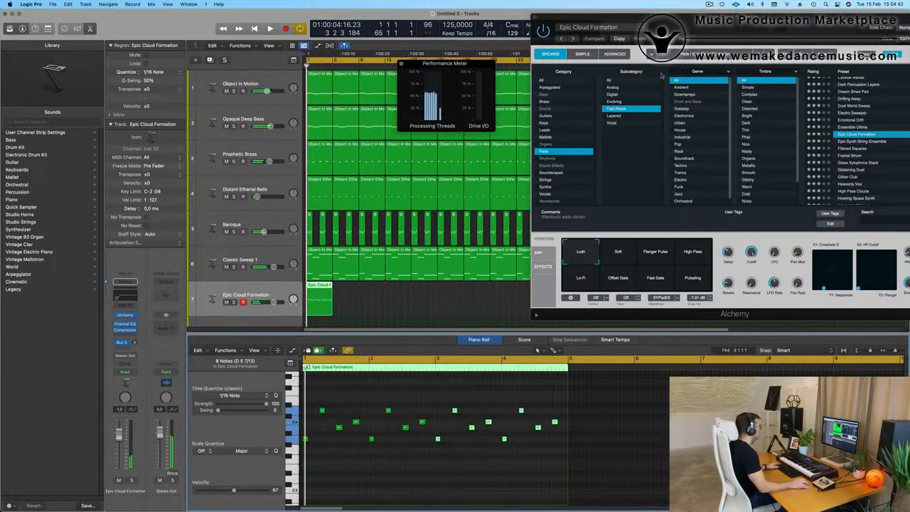
# Move the Alchemy window aside and repeat the four-bar Epic Cloud Formation region 15 times to fill the track to bar 65
pyautogui.scroll(-3, 405, 305)
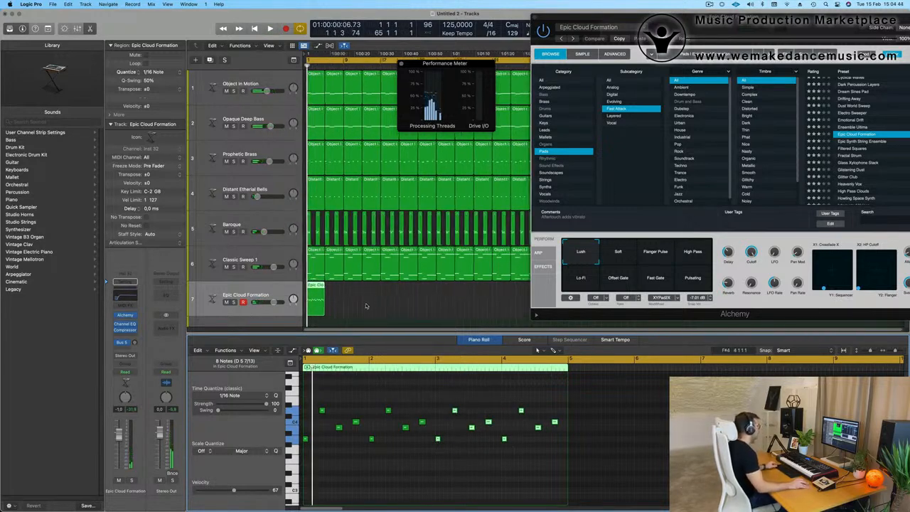
pyautogui.moveTo(686, 28); pyautogui.dragTo(909, 137)
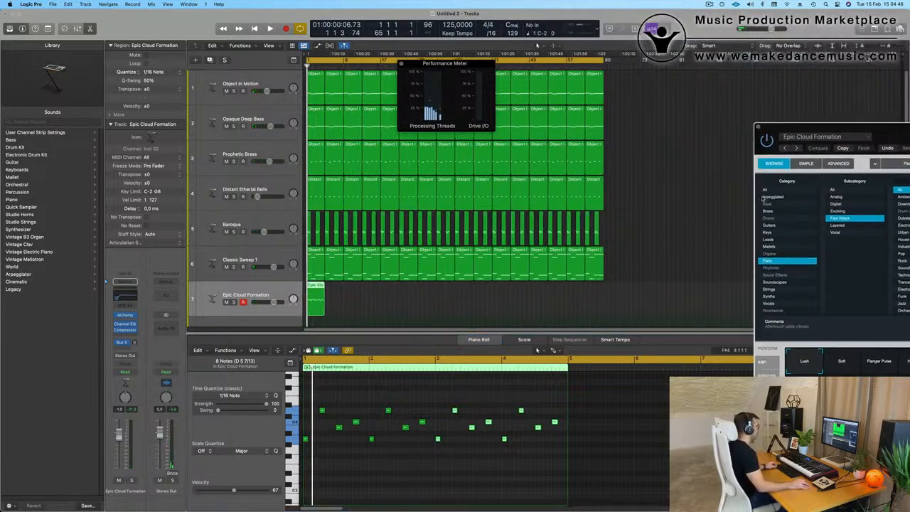
pyautogui.moveTo(375, 298); pyautogui.dragTo(317, 306)
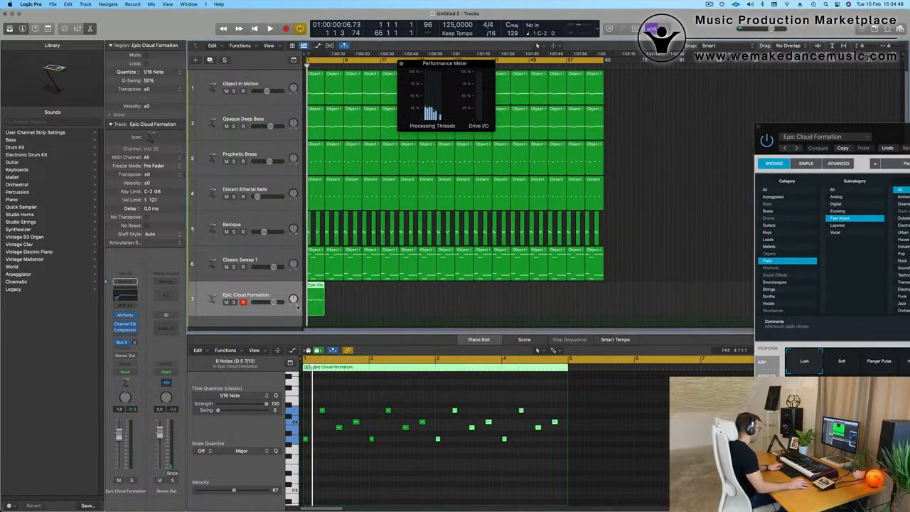
pyautogui.press('super+r')
pyautogui.press('super+r')
pyautogui.press('super+r')
pyautogui.press('super+r')
pyautogui.press('super+r')
pyautogui.press('super+r')
pyautogui.press('super+r')
pyautogui.press('super+r')
pyautogui.press('super+r')
pyautogui.press('super+r')
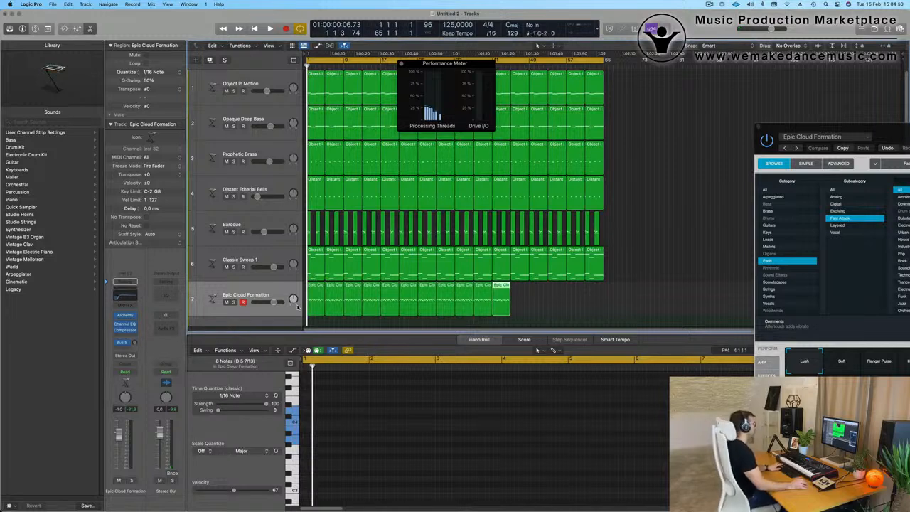
pyautogui.press('super+r')
pyautogui.press('super+r')
pyautogui.press('super+r')
pyautogui.press('super+r')
pyautogui.press('super+r')
# Mute the Baroque and Classic Sweep 1 tracks and bring the Alchemy window fully back into view
pyautogui.press('space')
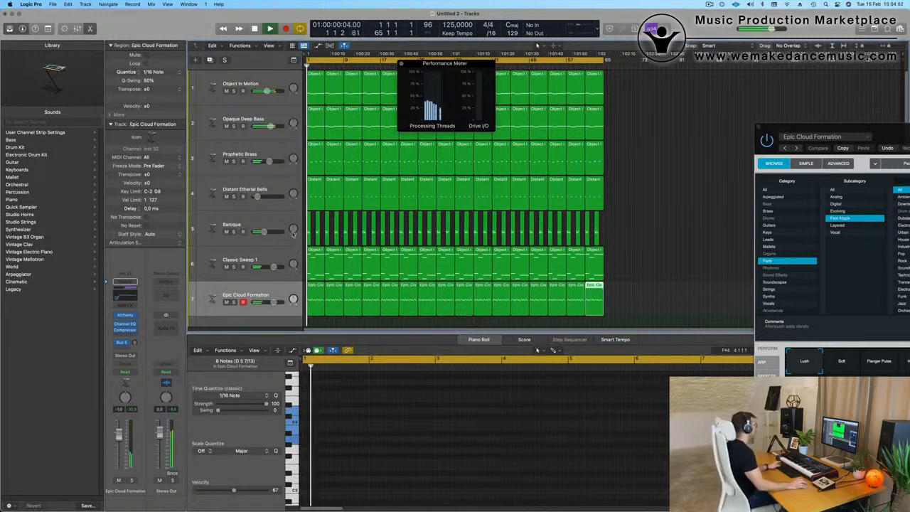
pyautogui.click(226, 231)
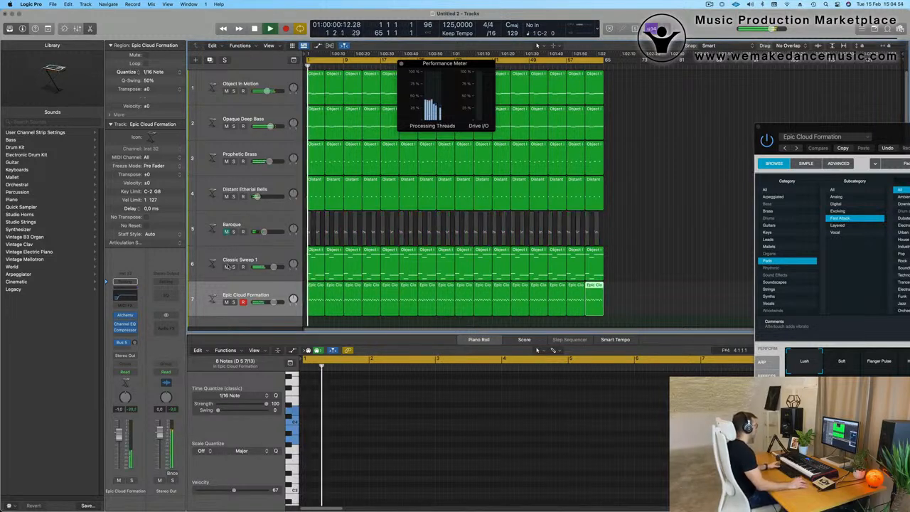
pyautogui.click(227, 266)
pyautogui.press('space')
pyautogui.moveTo(887, 129); pyautogui.dragTo(530, 104)
pyautogui.press('space')
pyautogui.press('space')
# Switch the Epic Cloud Formation pad to the Soft snapshot and raise its level, with the track fader at 0.8 dB
pyautogui.click(486, 337)
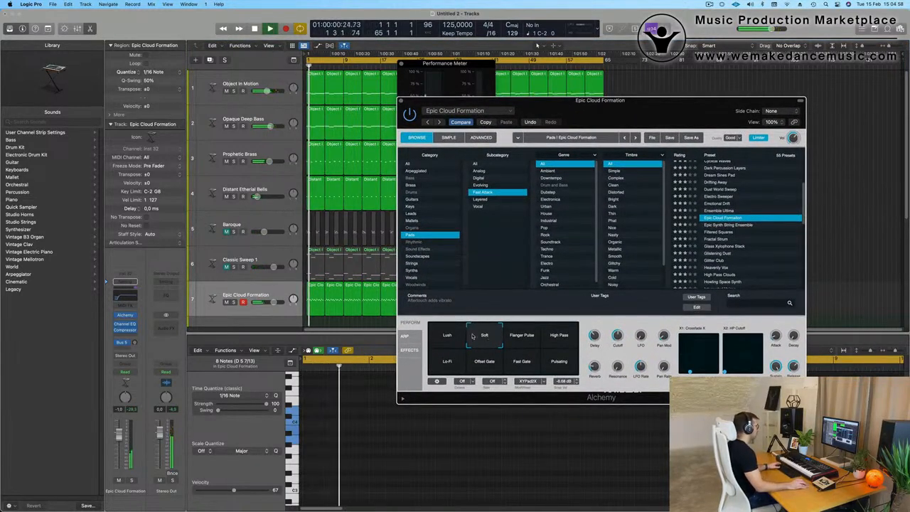
pyautogui.click(728, 80)
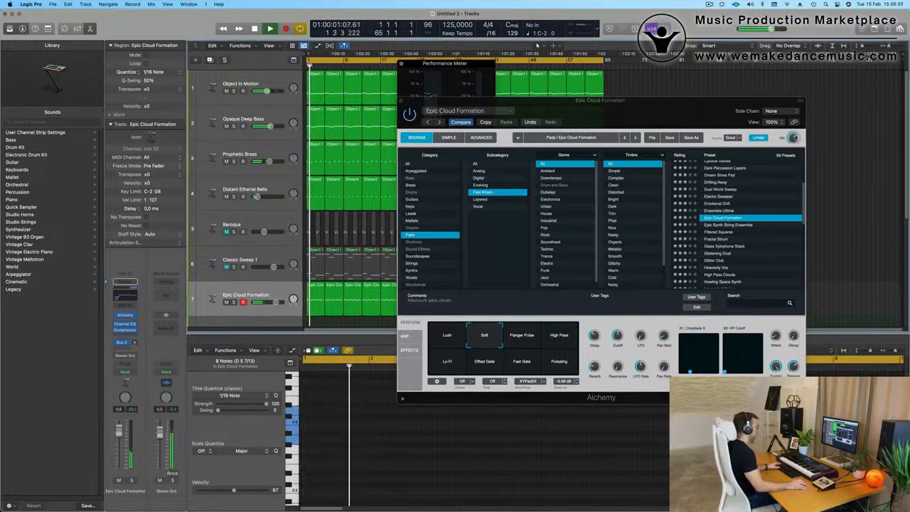
pyautogui.click(793, 138)
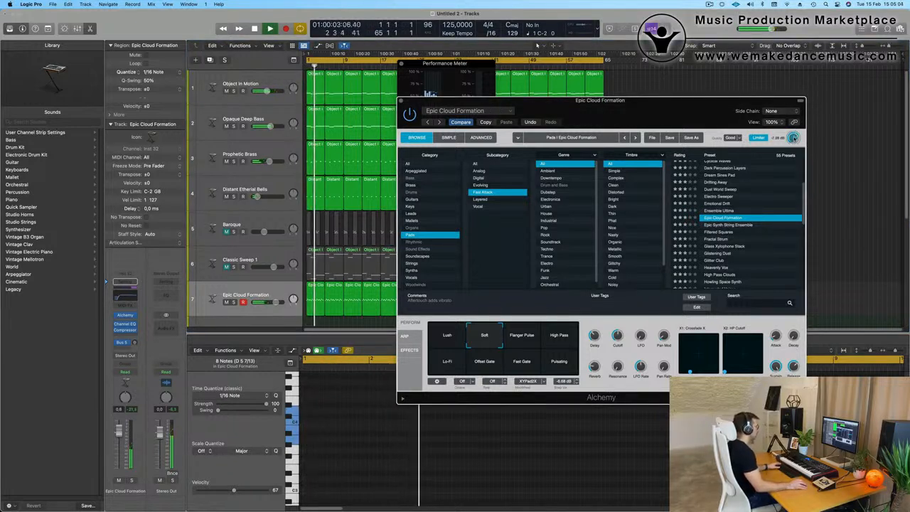
# Audition the Flanger Pulse, High Pass, Pulsating, Fast Gate and Offset Gate snapshots, and return to Soft
pyautogui.click(527, 344)
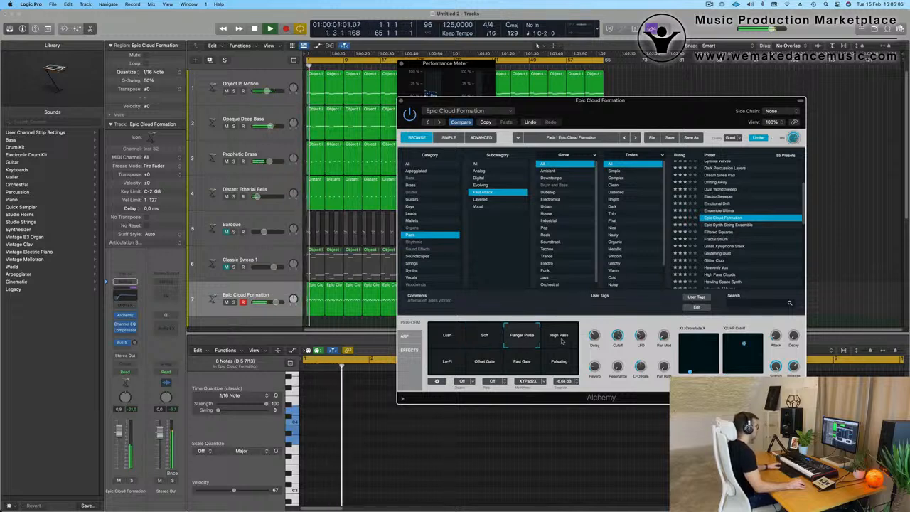
pyautogui.click(561, 341)
pyautogui.click(557, 364)
pyautogui.click(521, 368)
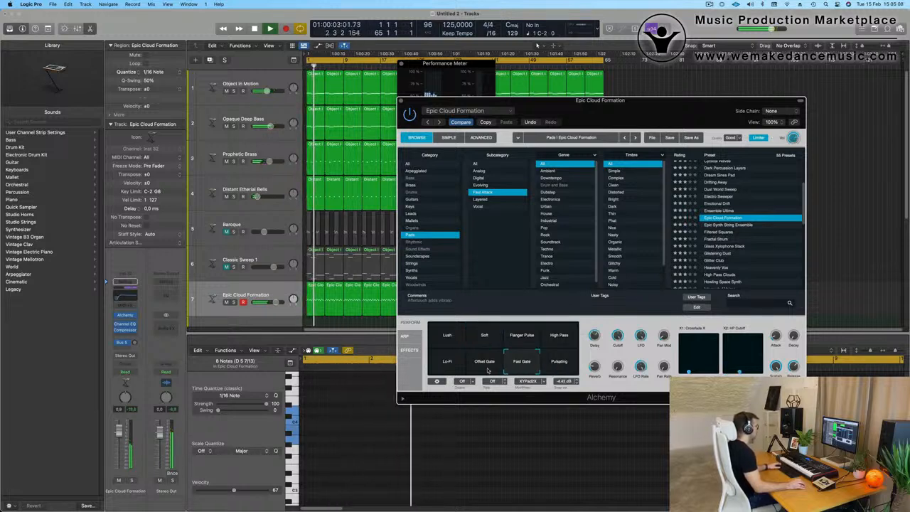
pyautogui.click(477, 367)
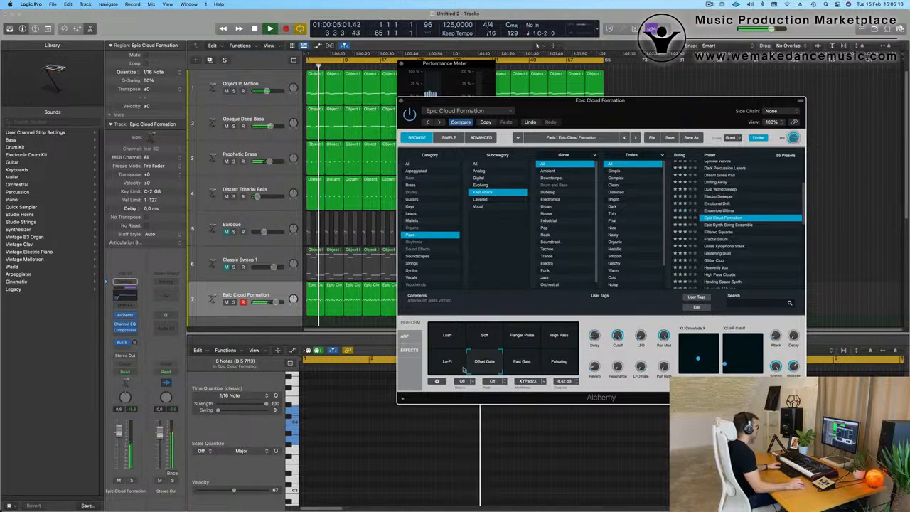
pyautogui.click(500, 333)
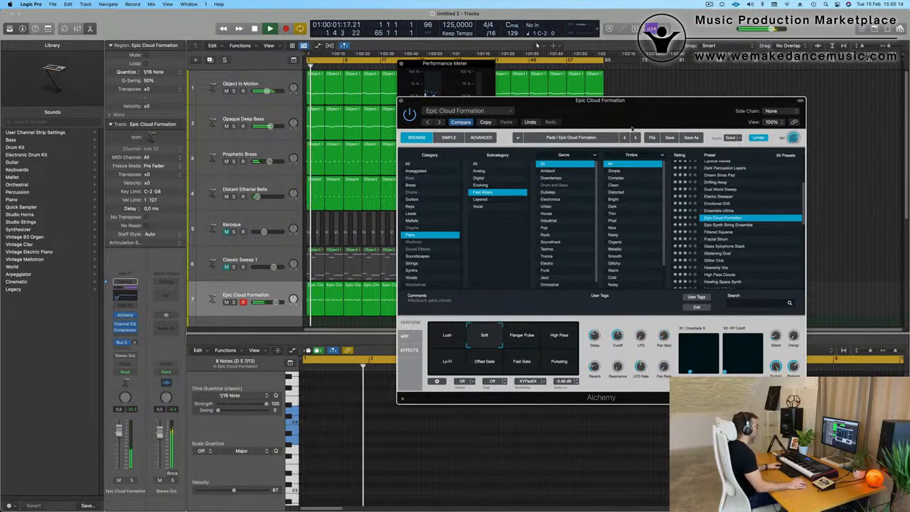
# Shift the Alchemy window slightly and adjust the Soft snapshot's Cutoff control during playback
pyautogui.moveTo(651, 112); pyautogui.dragTo(671, 119)
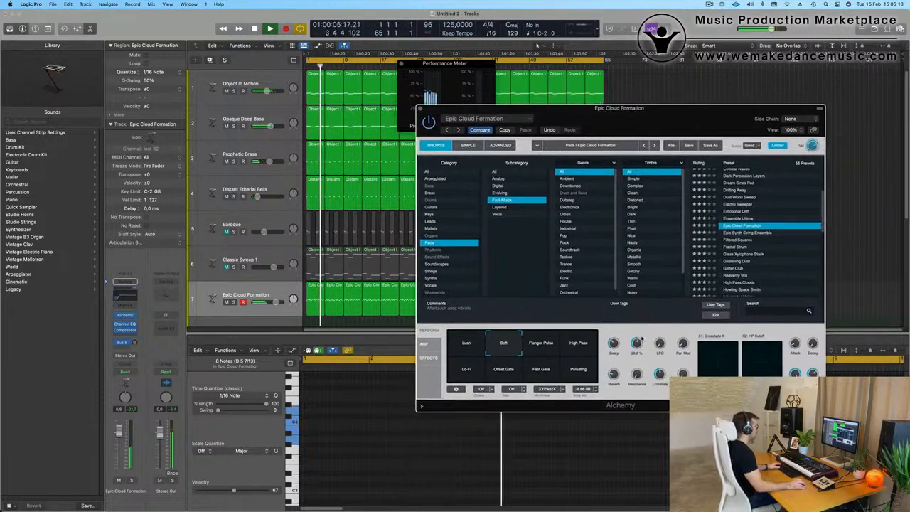
pyautogui.click(709, 4)
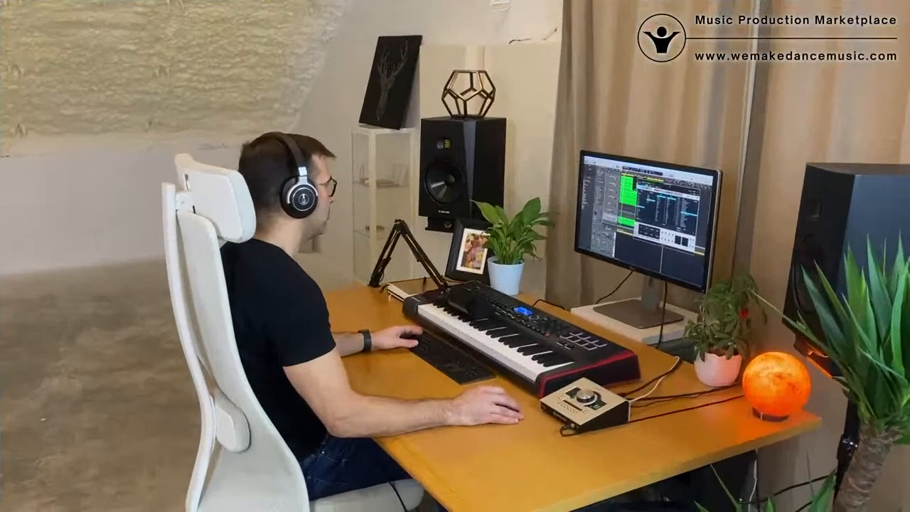